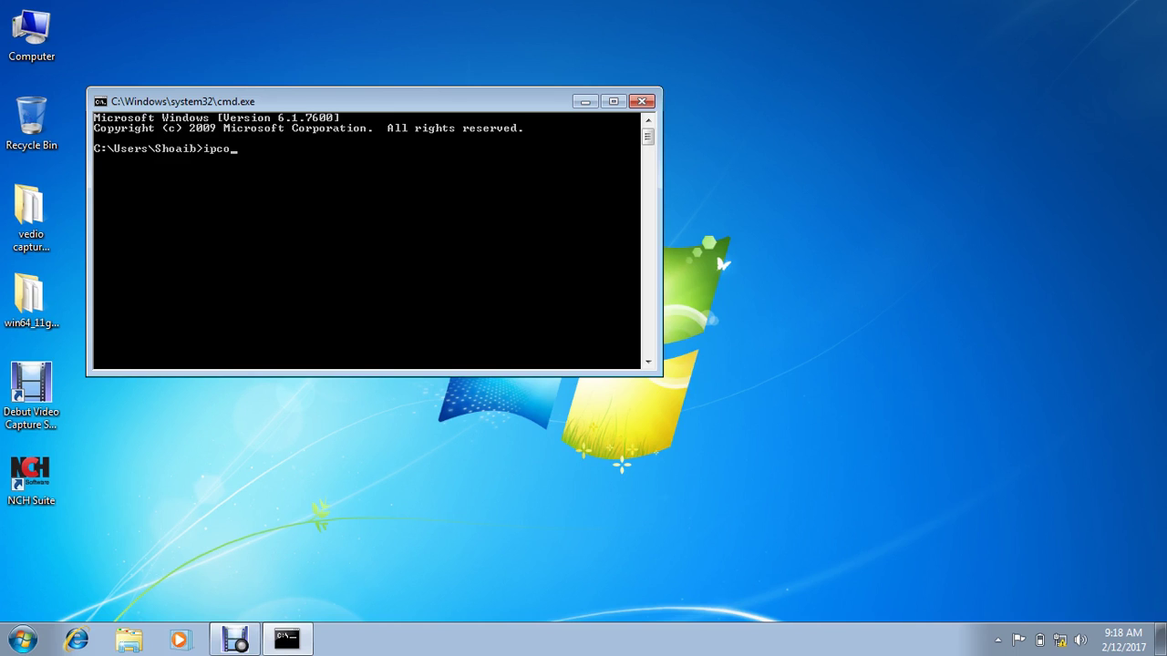
# Step: Run ipconfig to show IPv4 address 192.168.1.211 and default gateway 192.168.1.1
pyautogui.press('Return')
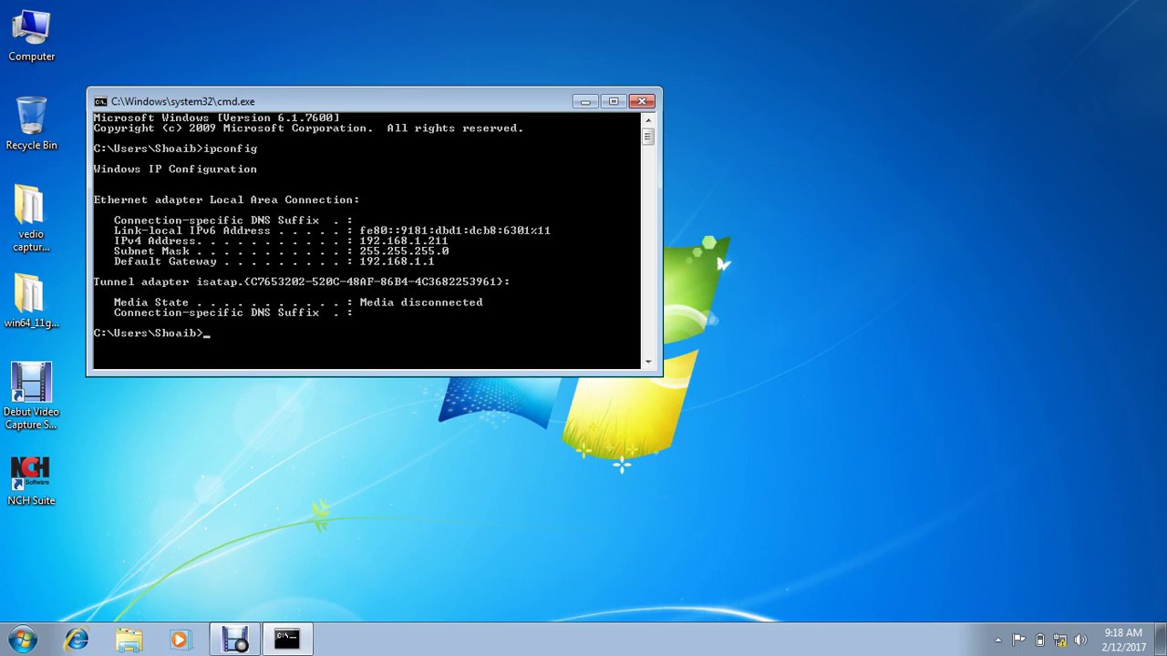
pyautogui.click(32, 35)
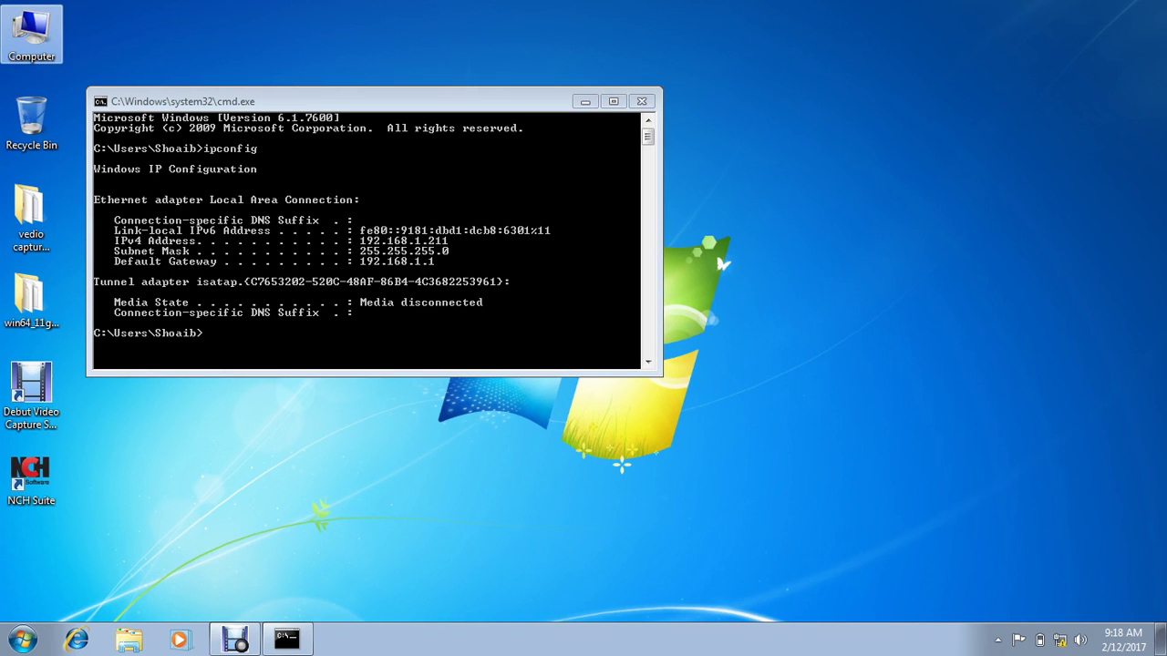
# Step: Browse in Explorer to the C:\Windows\System32\drivers\etc folder
pyautogui.doubleClick(32, 35)
pyautogui.doubleClick(428, 187)
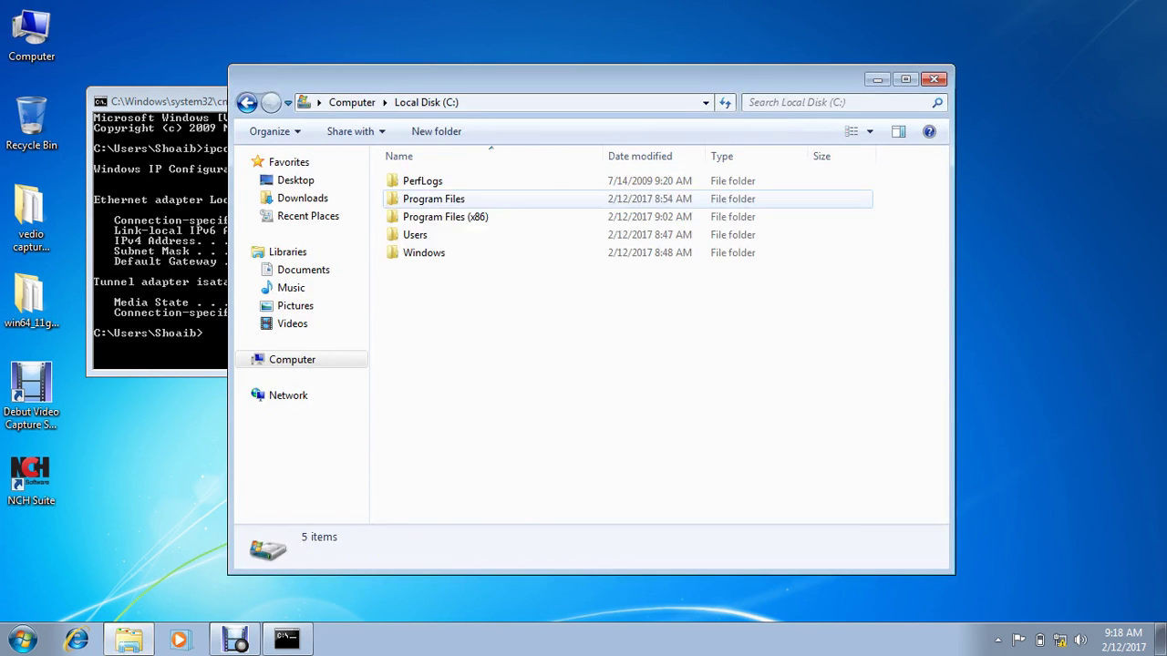
pyautogui.click(433, 199)
pyautogui.doubleClick(424, 252)
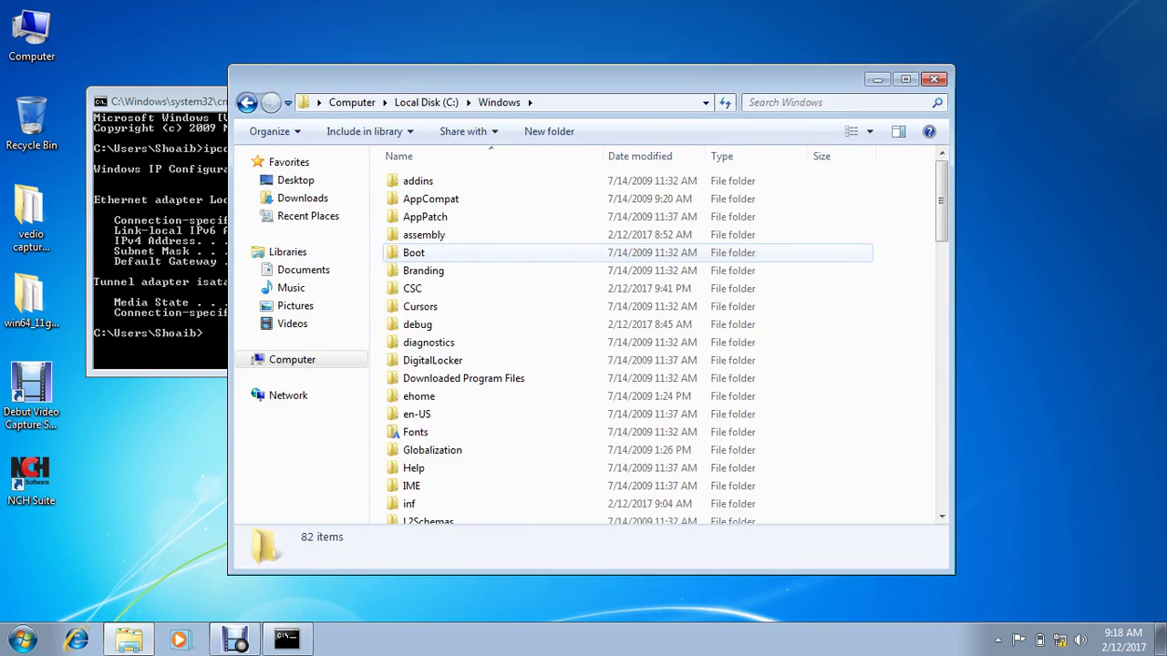
pyautogui.press('s')
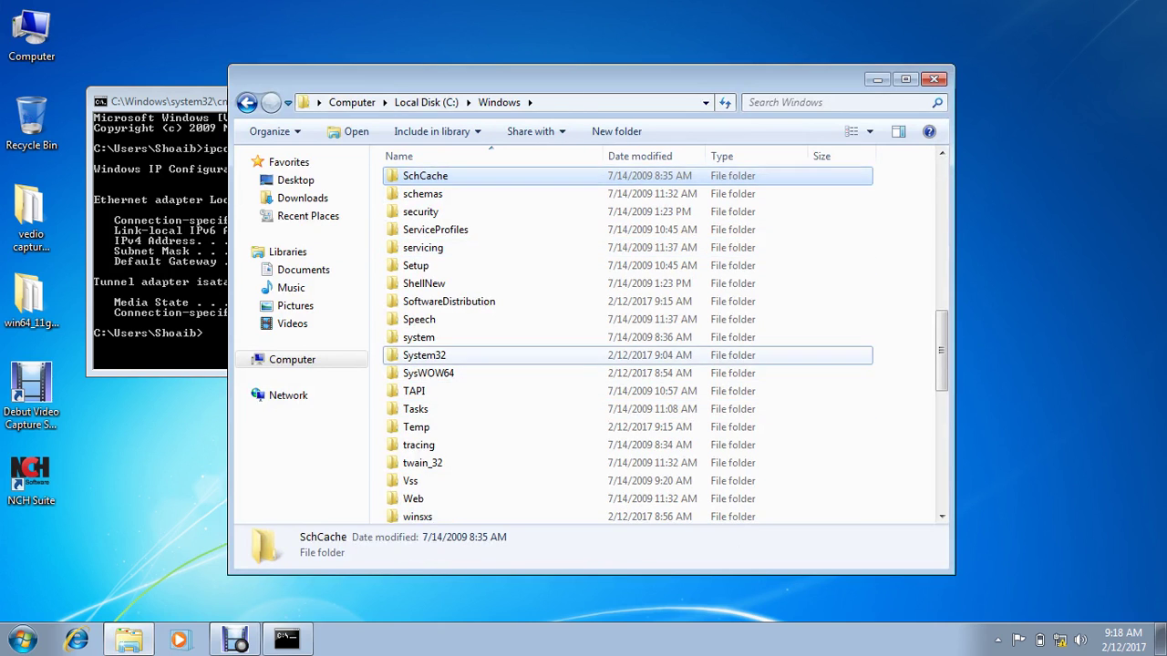
pyautogui.doubleClick(428, 355)
pyautogui.press('d')
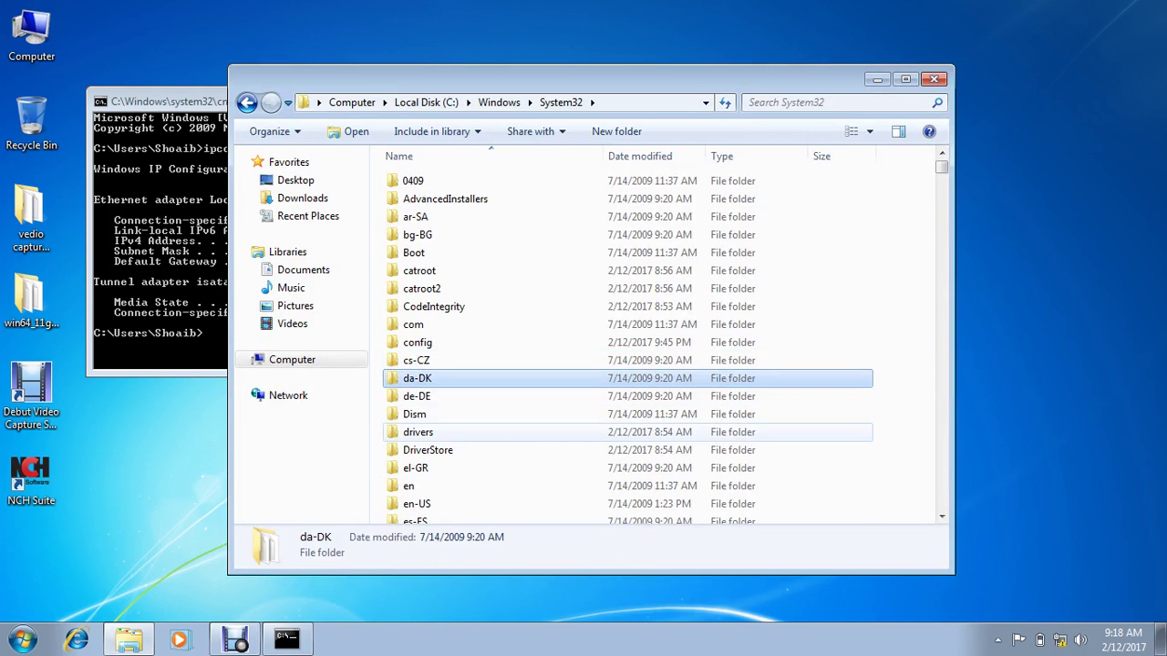
pyautogui.doubleClick(417, 432)
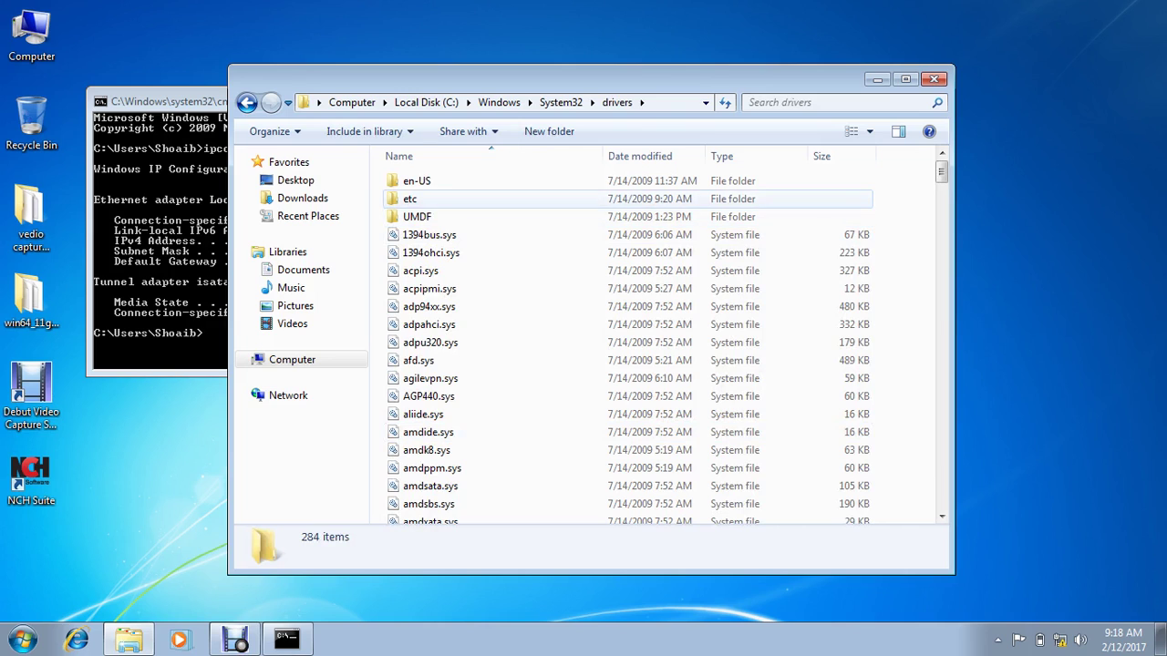
pyautogui.click(410, 199)
pyautogui.doubleClick(410, 198)
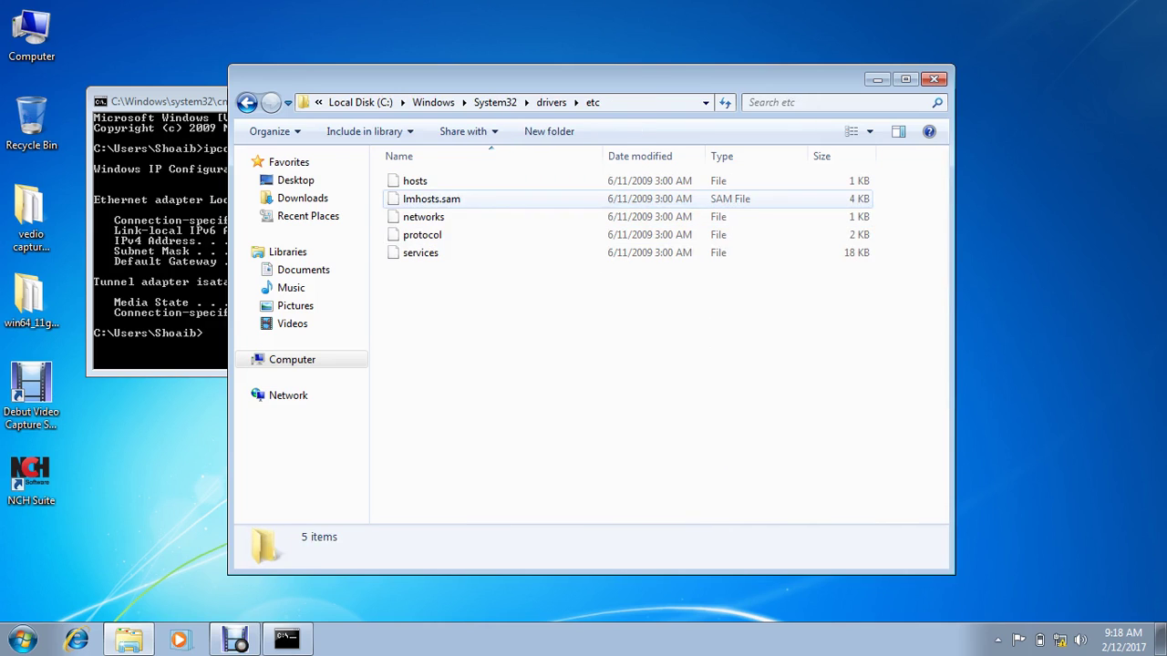
# Step: Select the hosts file and move the etc folder window out of the way
pyautogui.click(415, 181)
pyautogui.press('F2')
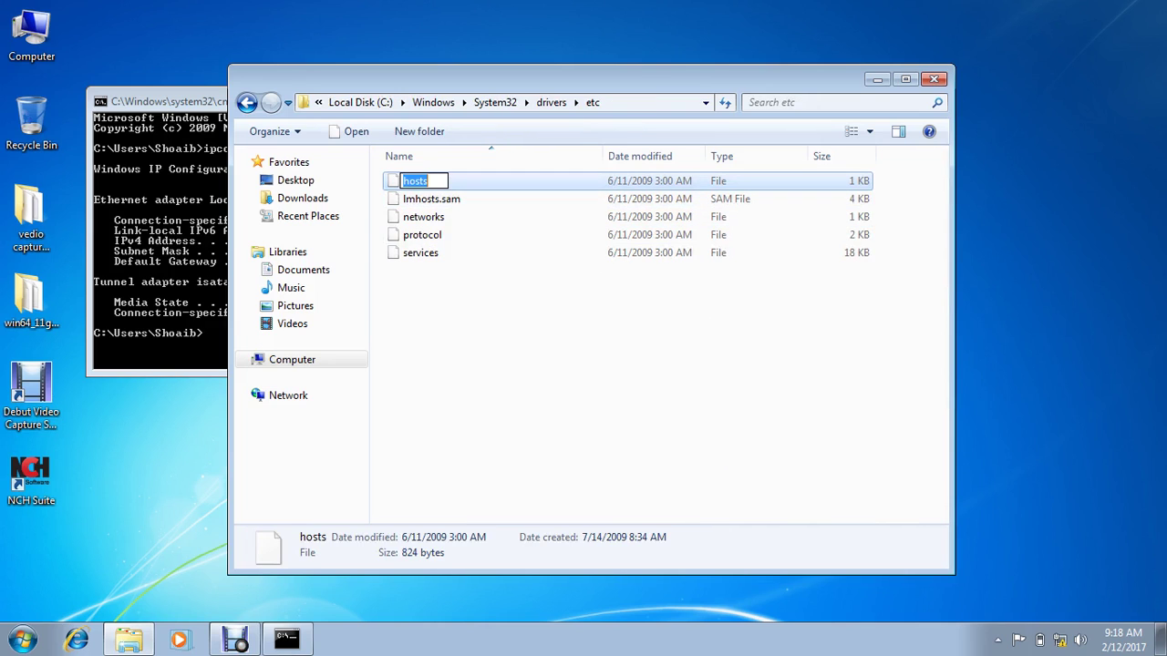
pyautogui.press('Escape')
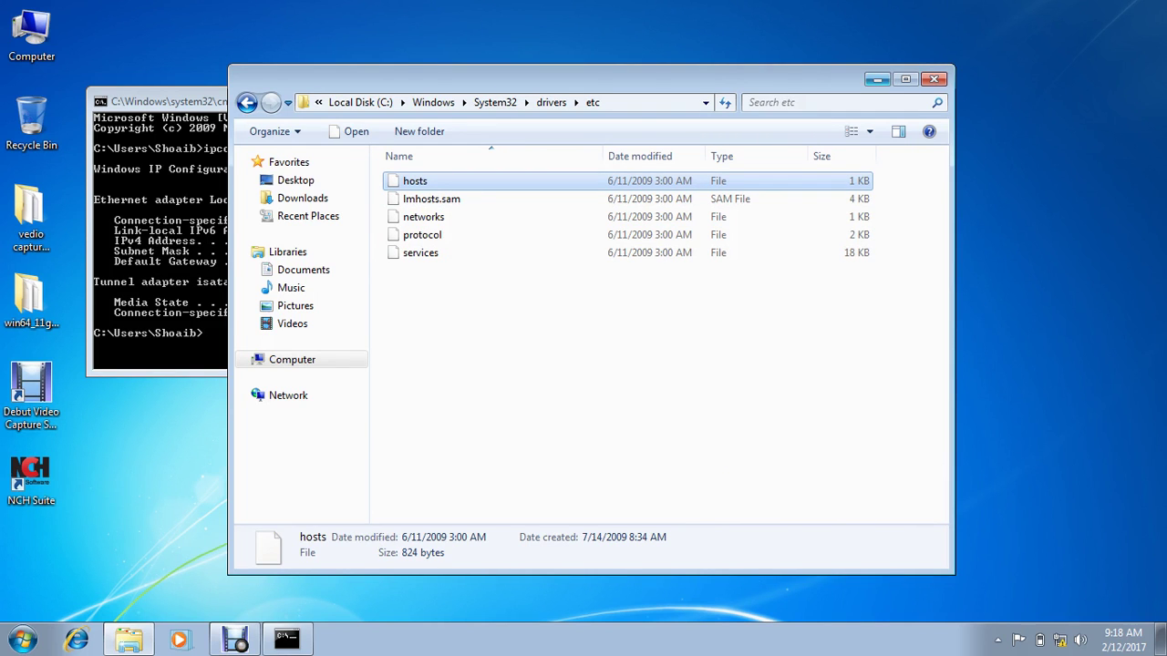
pyautogui.click(877, 80)
pyautogui.hotkey('ctrl', 'v')
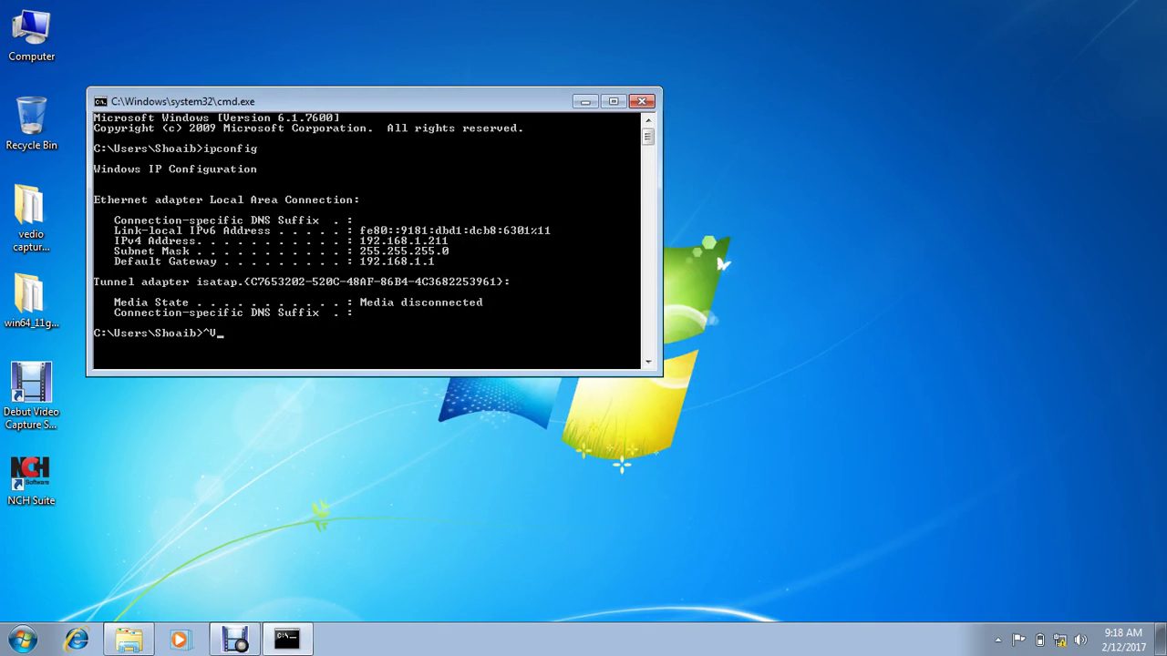
# Step: Auto-arrange the desktop icons into one column and paste the hosts copy onto the desktop
pyautogui.moveTo(273, 101); pyautogui.dragTo(688, 157)
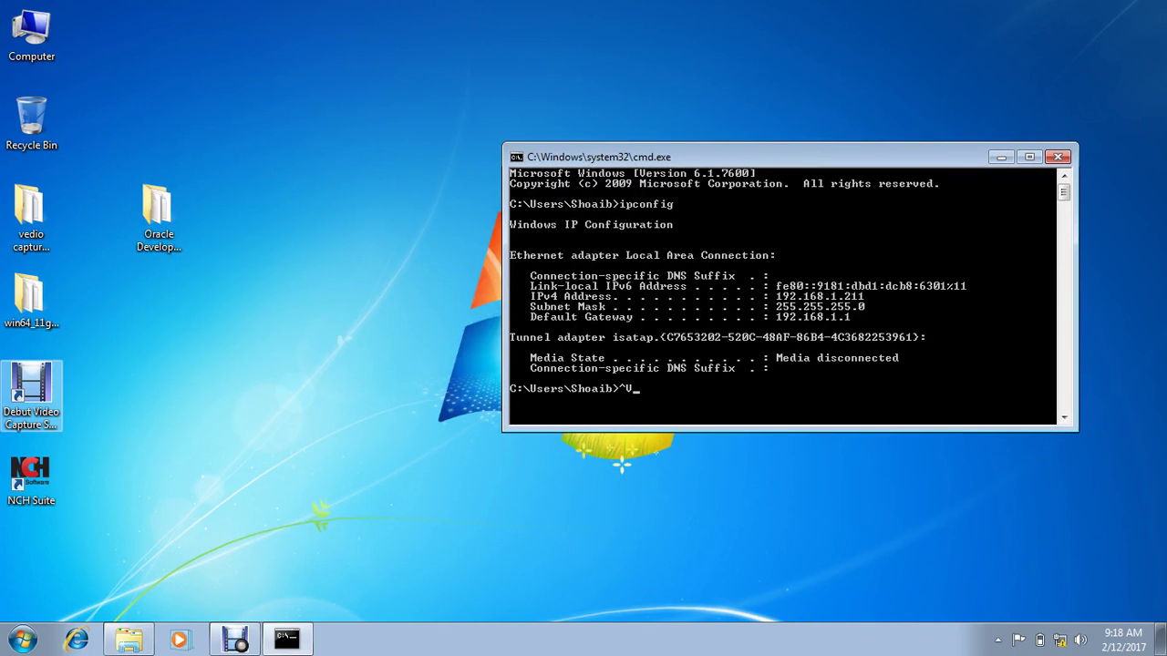
pyautogui.rightClick(325, 97)
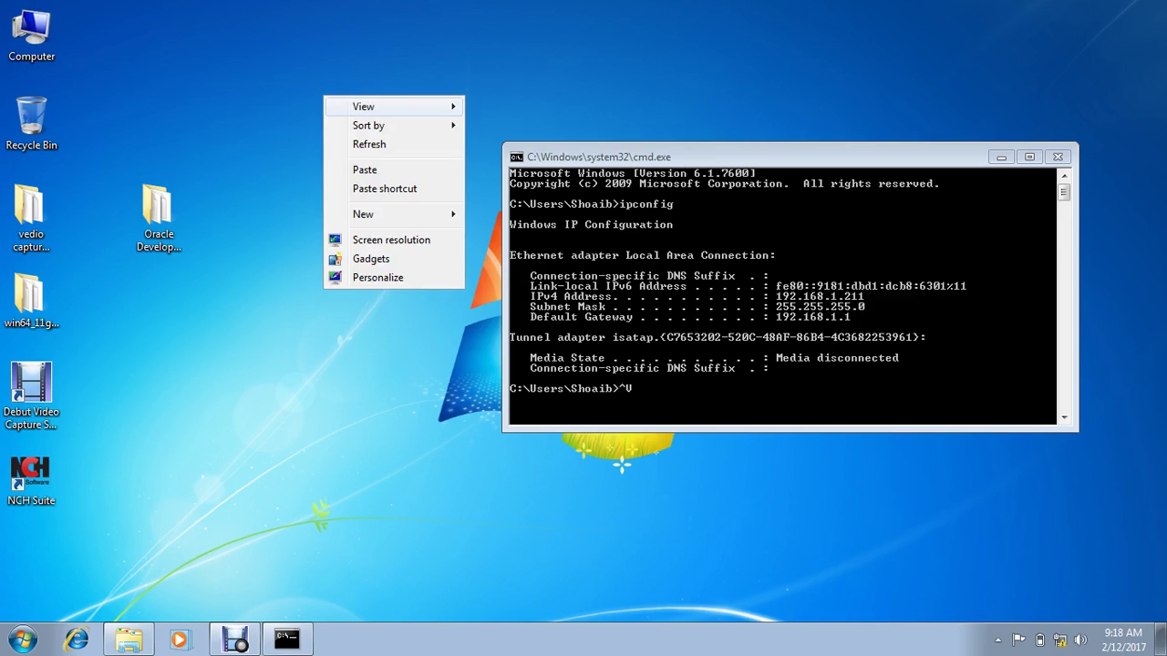
pyautogui.moveTo(383, 107)
pyautogui.click(532, 170)
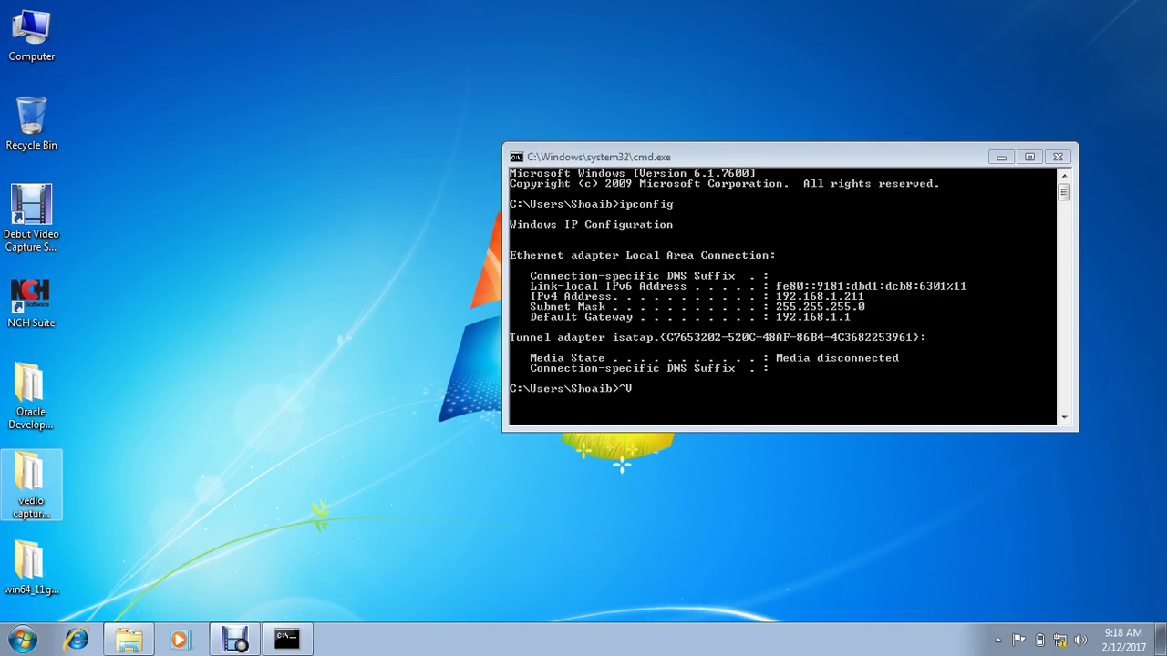
pyautogui.rightClick(252, 170)
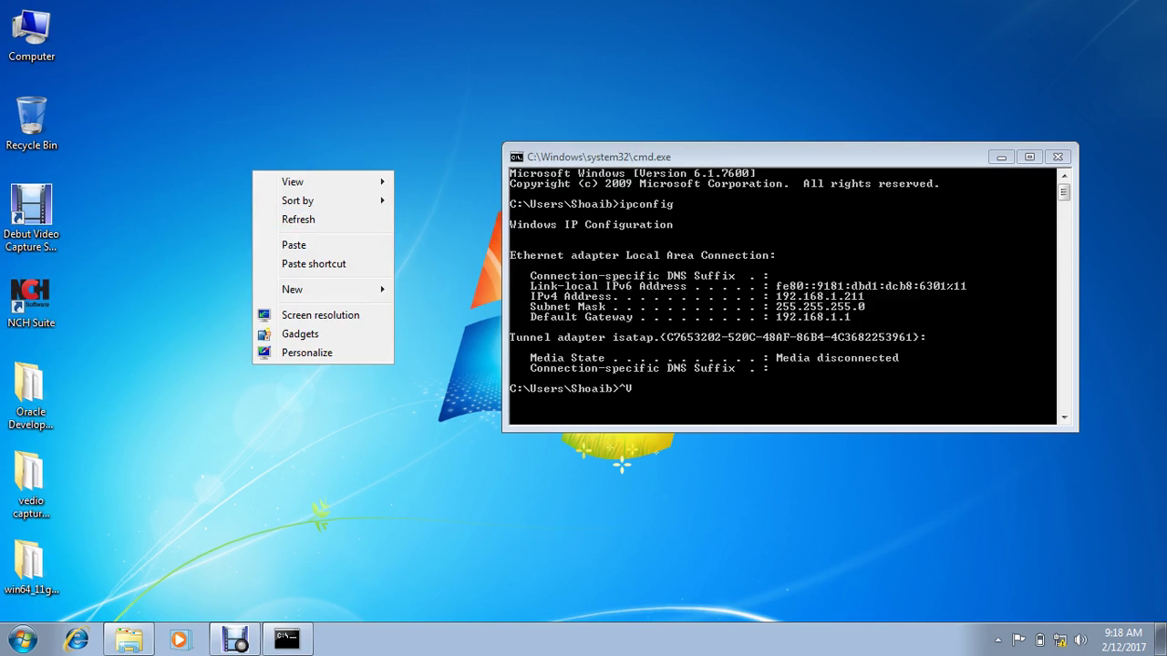
pyautogui.click(274, 245)
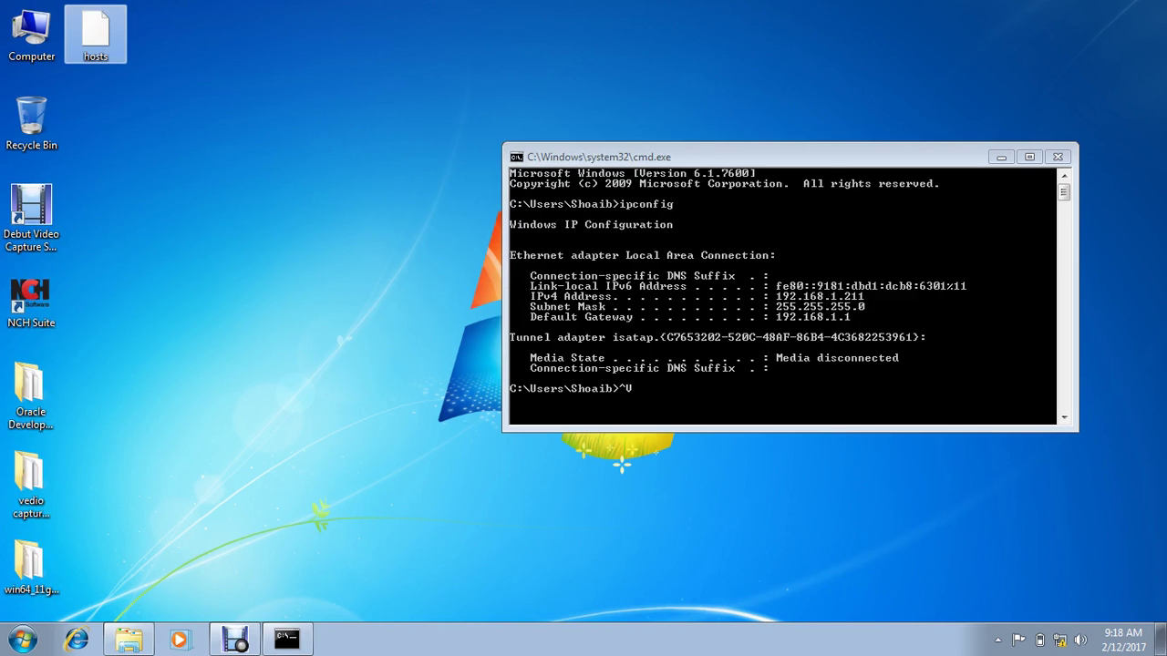
# Step: Open the desktop hosts in Notepad and type 192.168.1.211 on a new last line
pyautogui.doubleClick(95, 35)
pyautogui.click(603, 202)
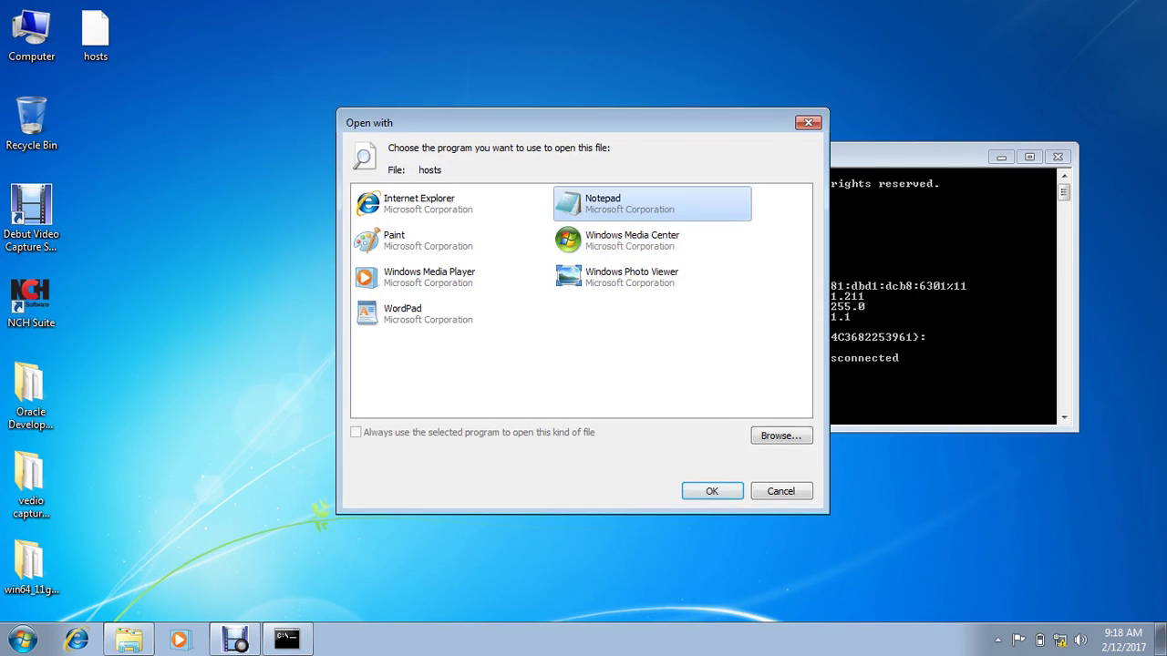
pyautogui.press('Return')
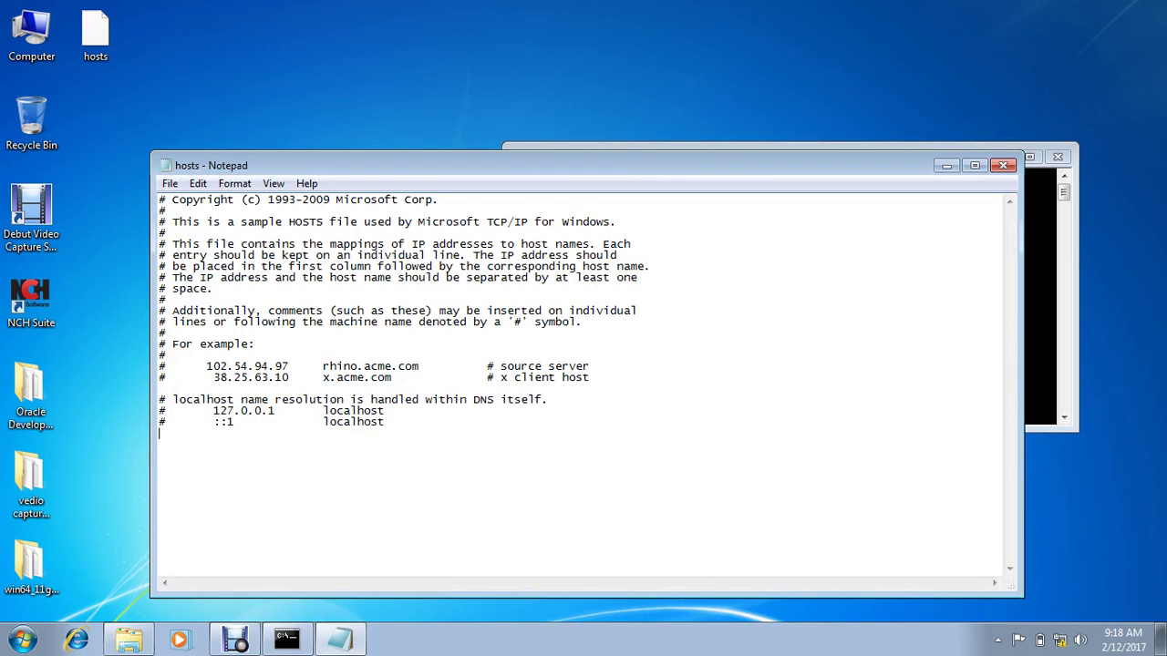
pyautogui.write('192.168.1.211')
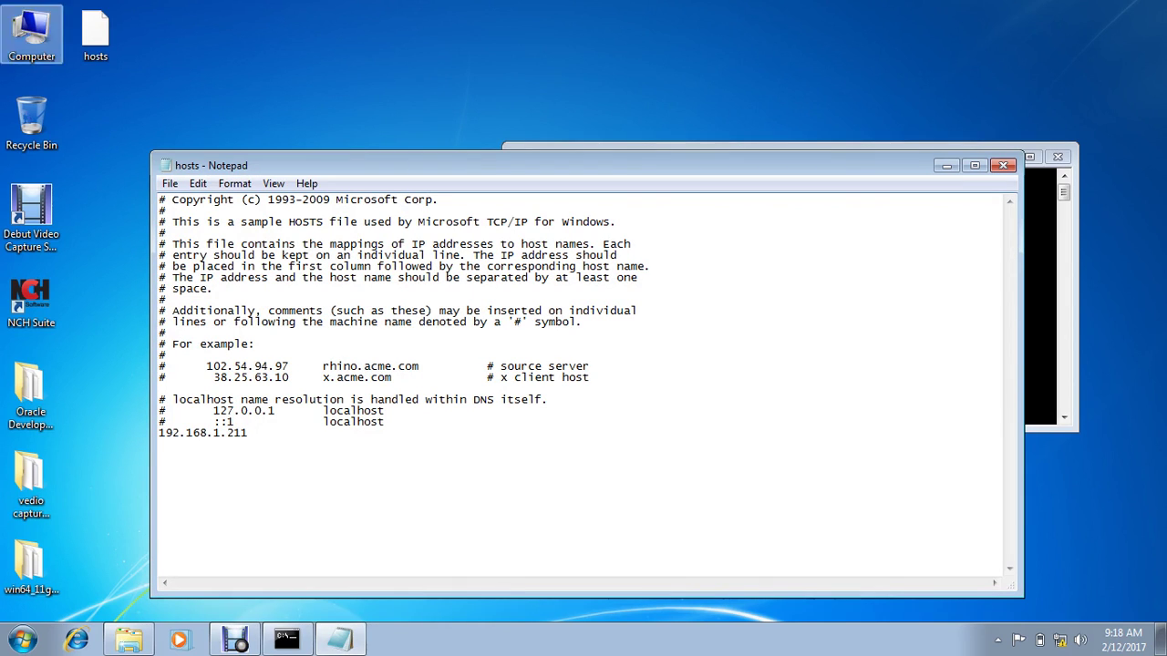
pyautogui.click(31, 35)
# Step: Open Computer's System properties, copy the full computer name from its settings, then close both windows
pyautogui.rightClick(21, 45)
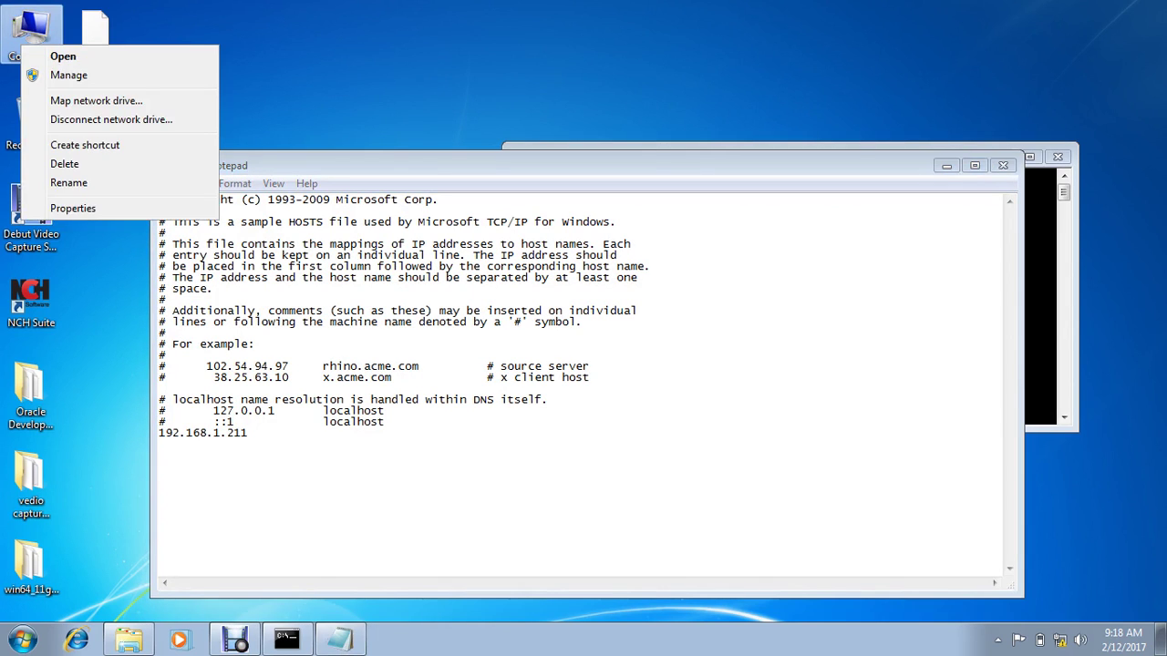
pyautogui.click(73, 208)
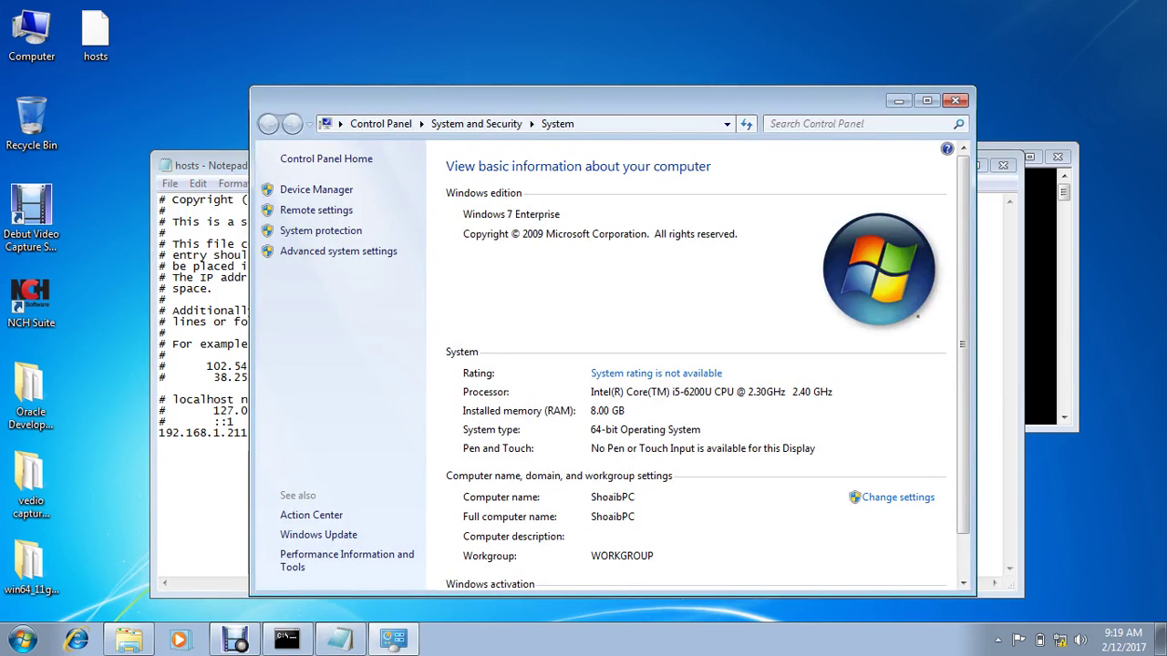
pyautogui.click(898, 496)
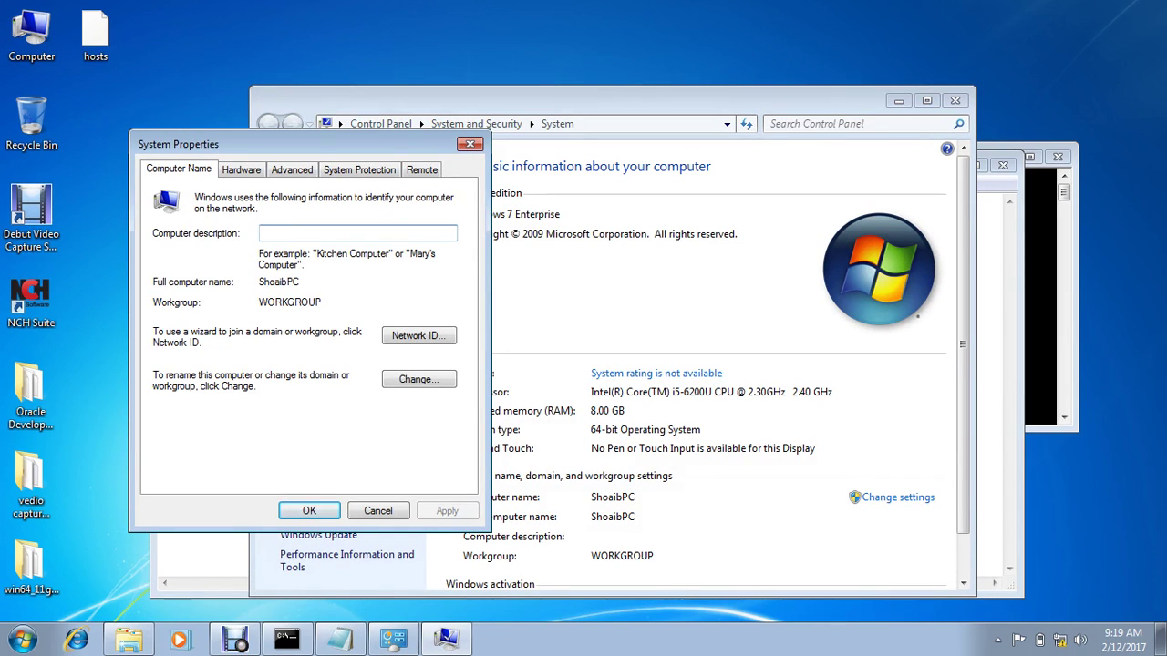
pyautogui.press('Tab')
pyautogui.hotkey('ctrl', 'c')
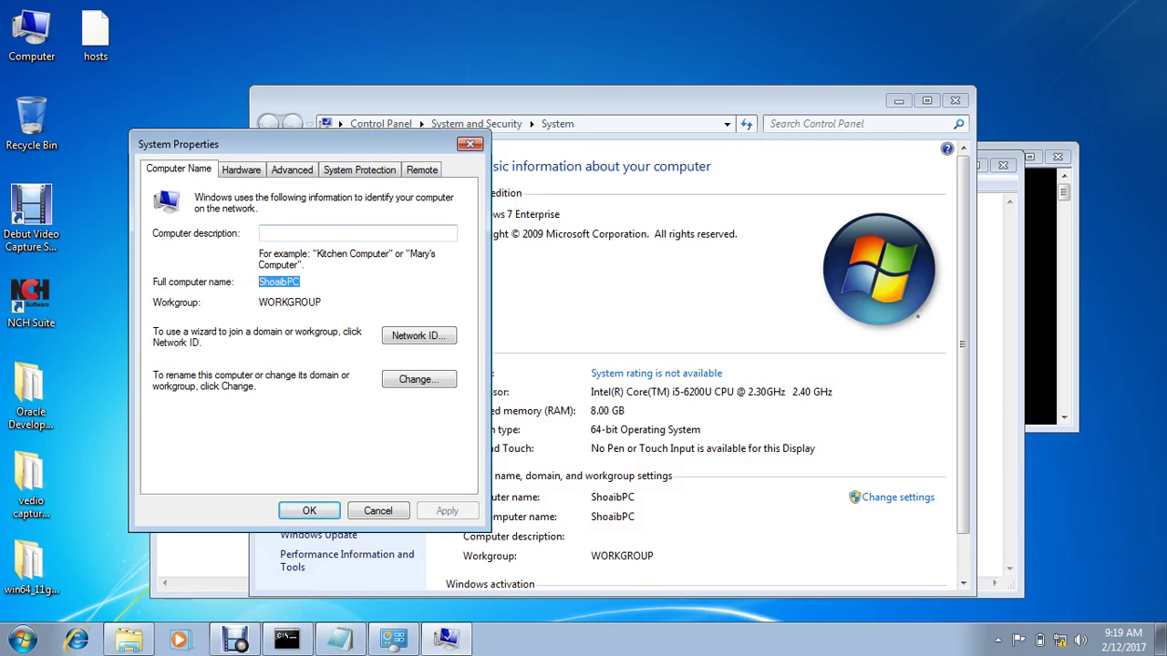
pyautogui.press('Escape')
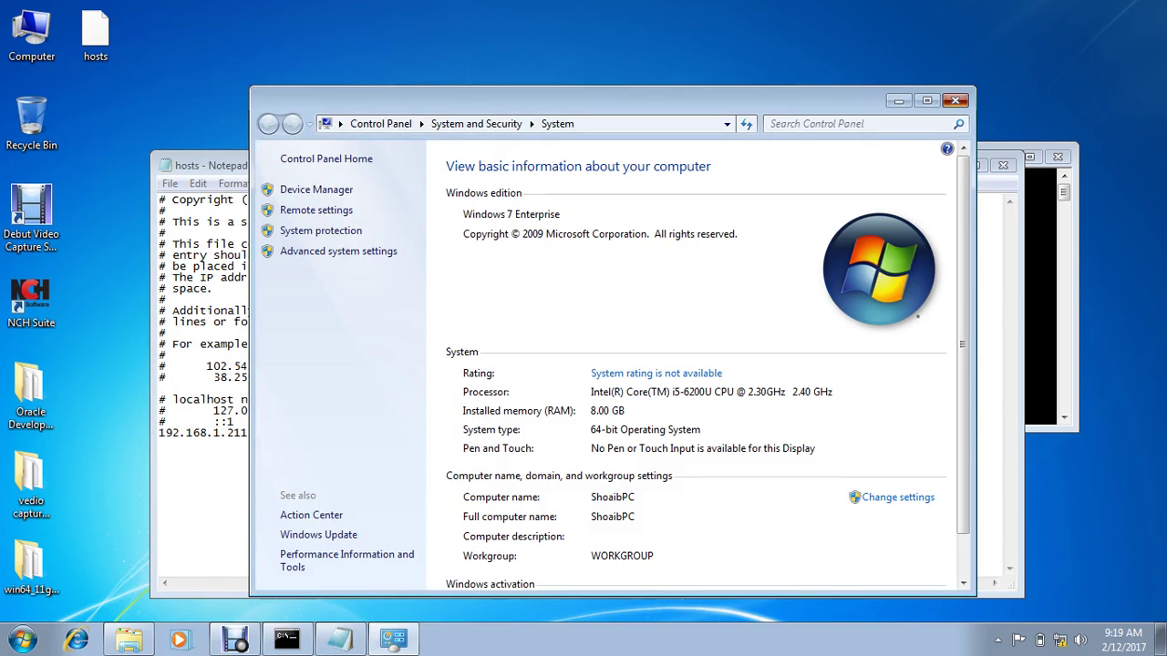
pyautogui.click(955, 99)
# Step: Paste the computer name after 192.168.1.211, indent the line with a Tab, and save hosts on closing
pyautogui.hotkey('ctrl', 'v')
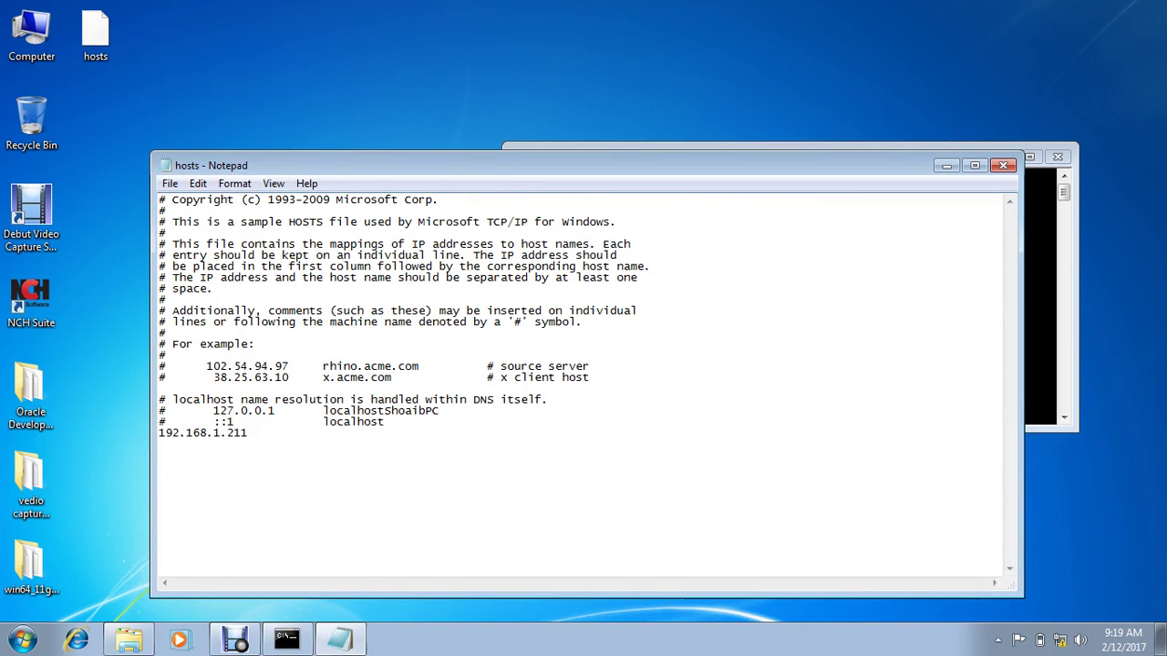
pyautogui.hotkey('ctrl', 'z')
pyautogui.hotkey('ctrl', 'v')
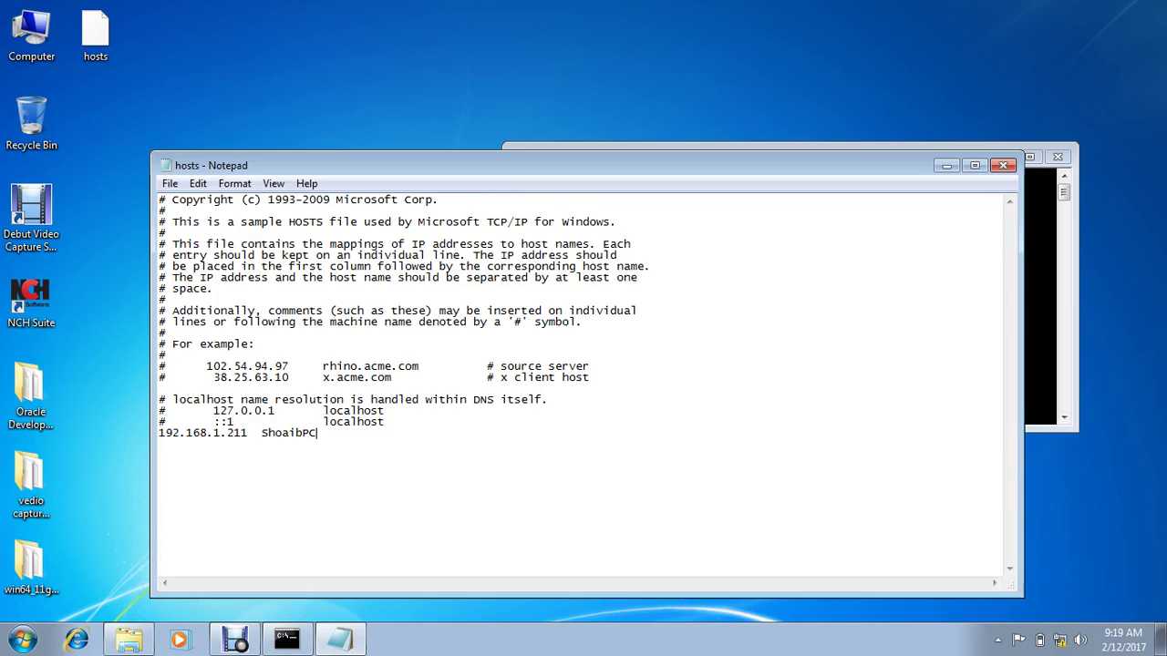
pyautogui.click(158, 433)
pyautogui.press('Tab')
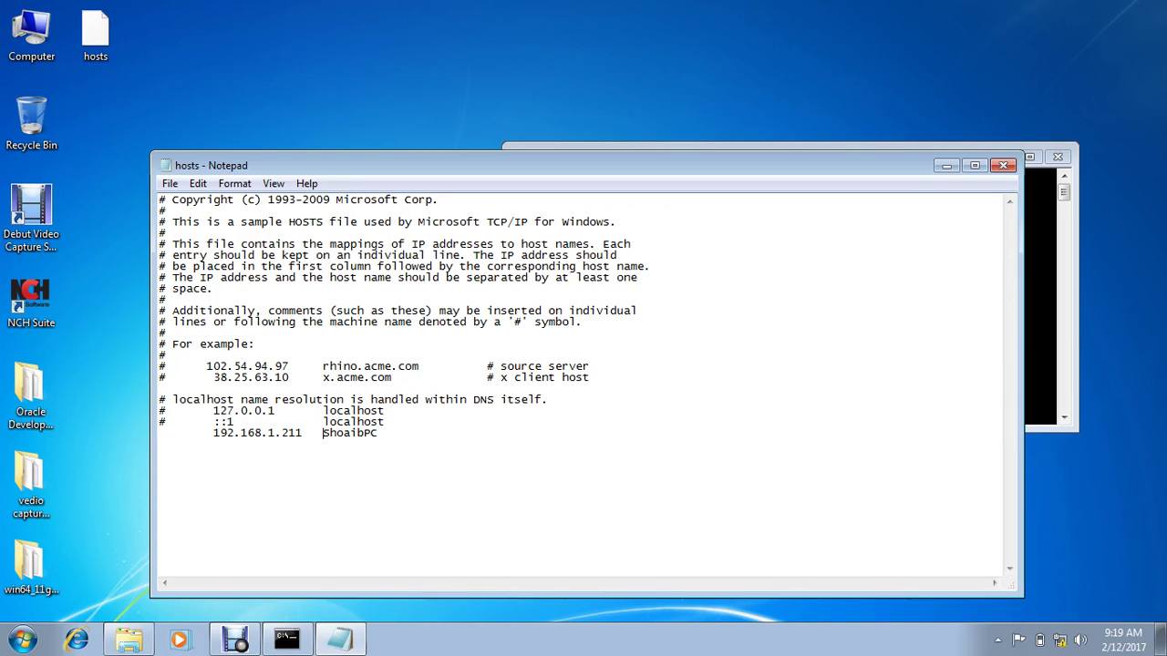
pyautogui.click(1003, 165)
pyautogui.hotkey('ctrl', 'v')
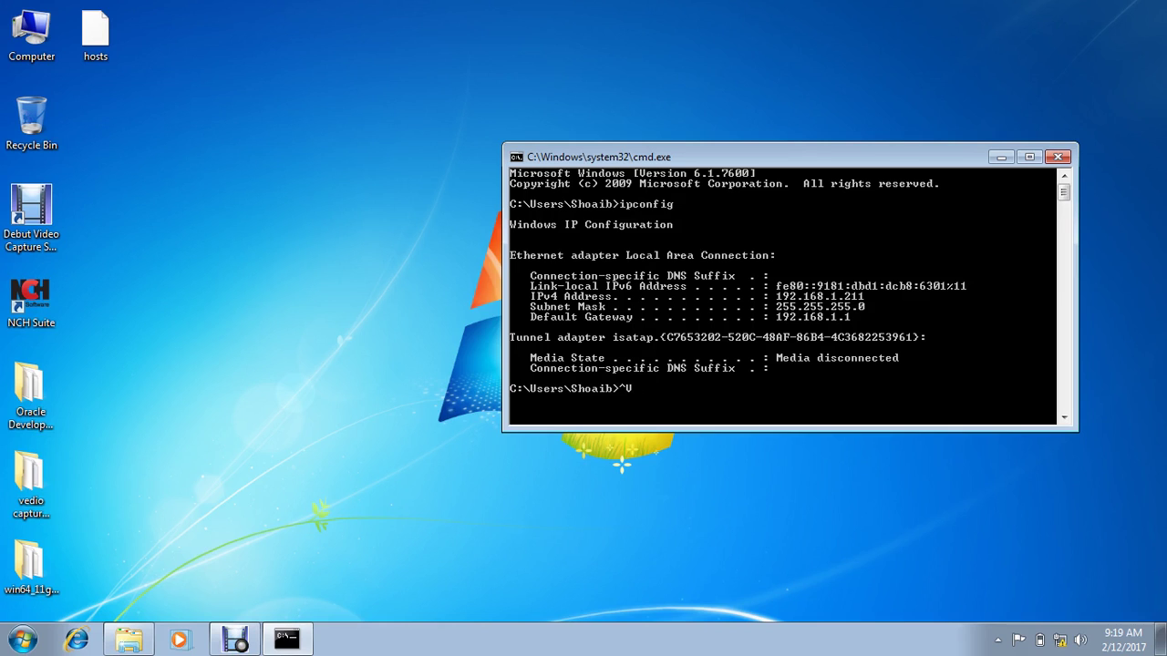
# Step: Close Command Prompt with the exit command
pyautogui.press('BackSpace')
pyautogui.write('exit')
pyautogui.press('Return')
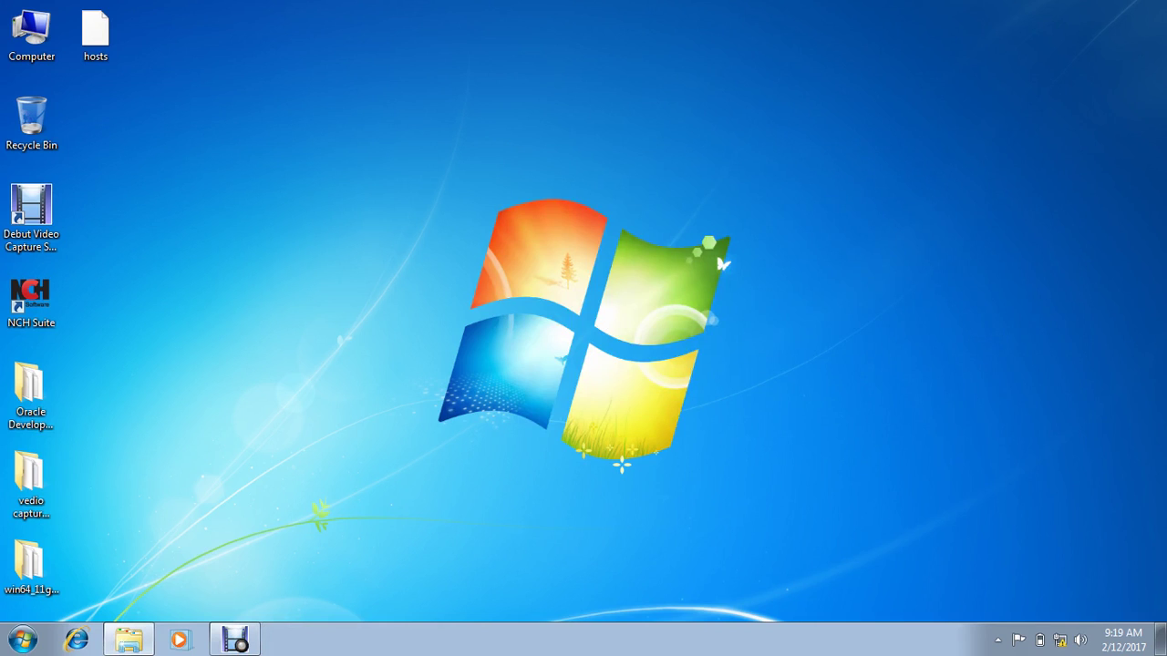
# Step: Create a desktop text file named path containing the computer's name
pyautogui.rightClick(235, 80)
pyautogui.moveTo(300, 217)
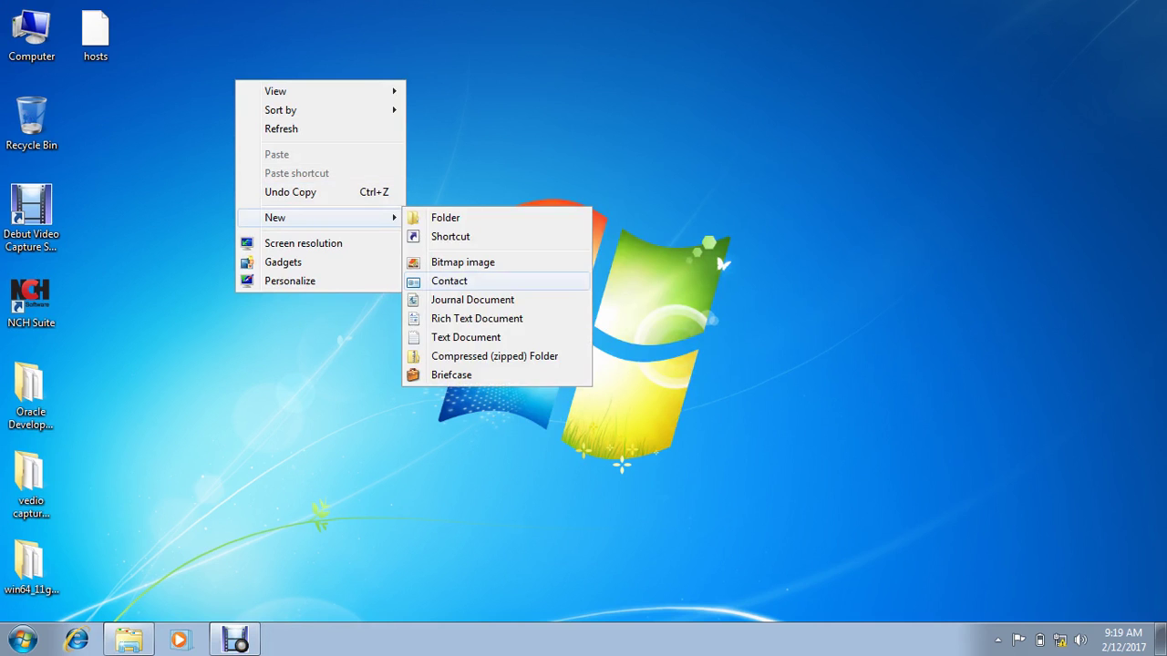
pyautogui.click(465, 337)
pyautogui.write('pat')
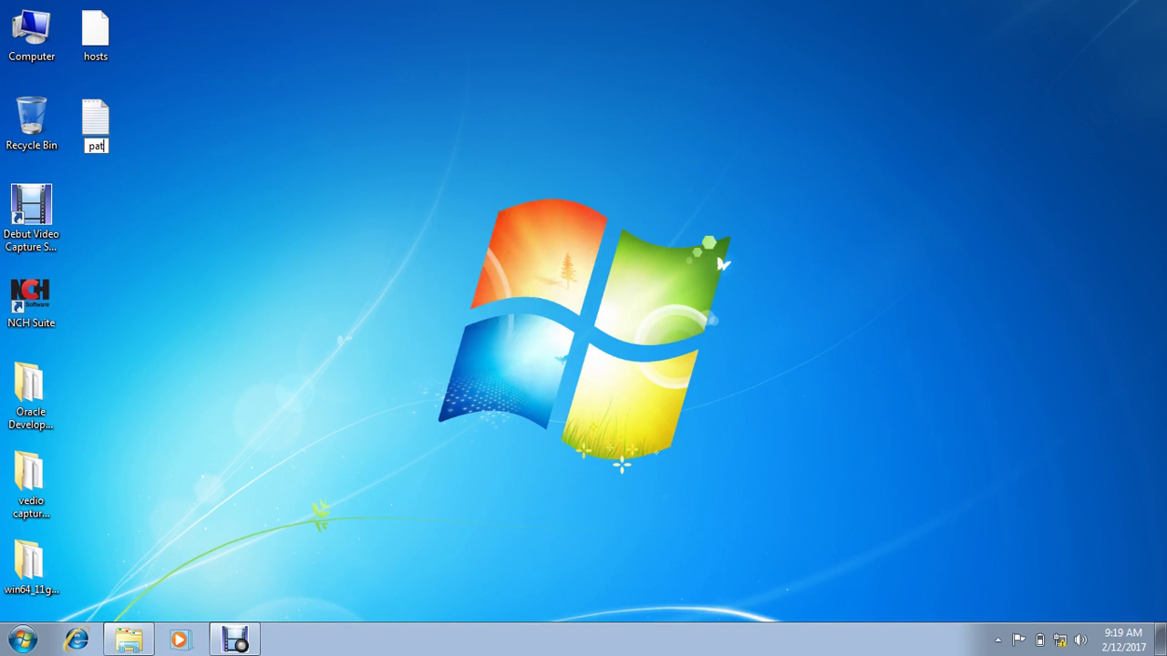
pyautogui.write('h')
pyautogui.press('Return')
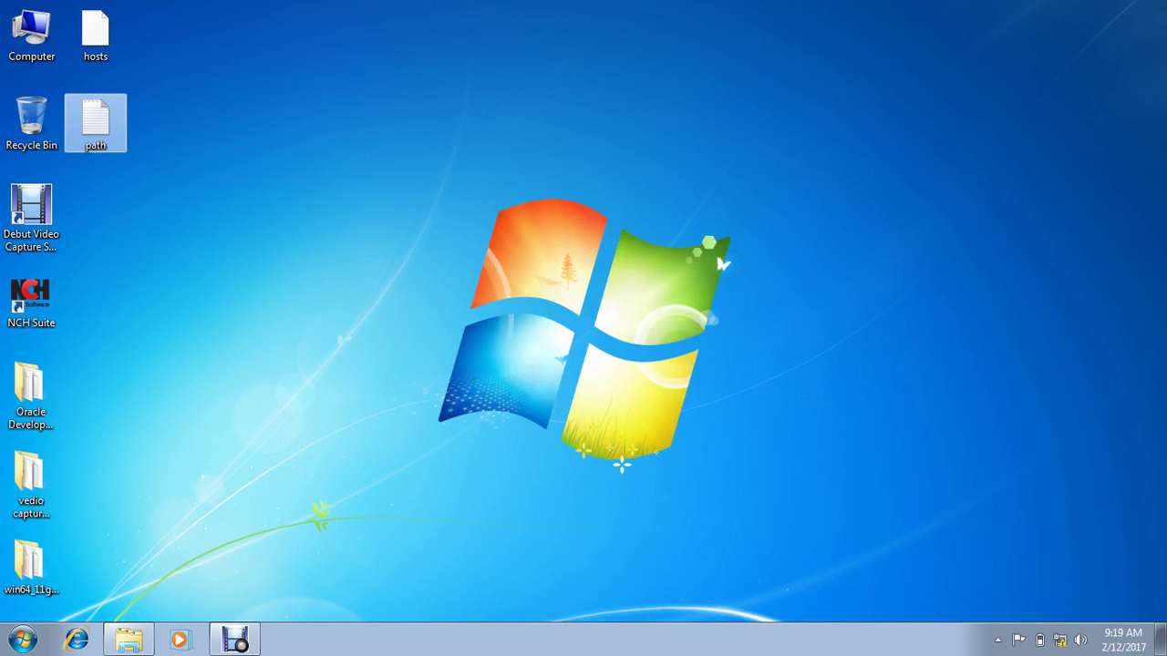
pyautogui.press('Return')
pyautogui.write('ShoaibPC')
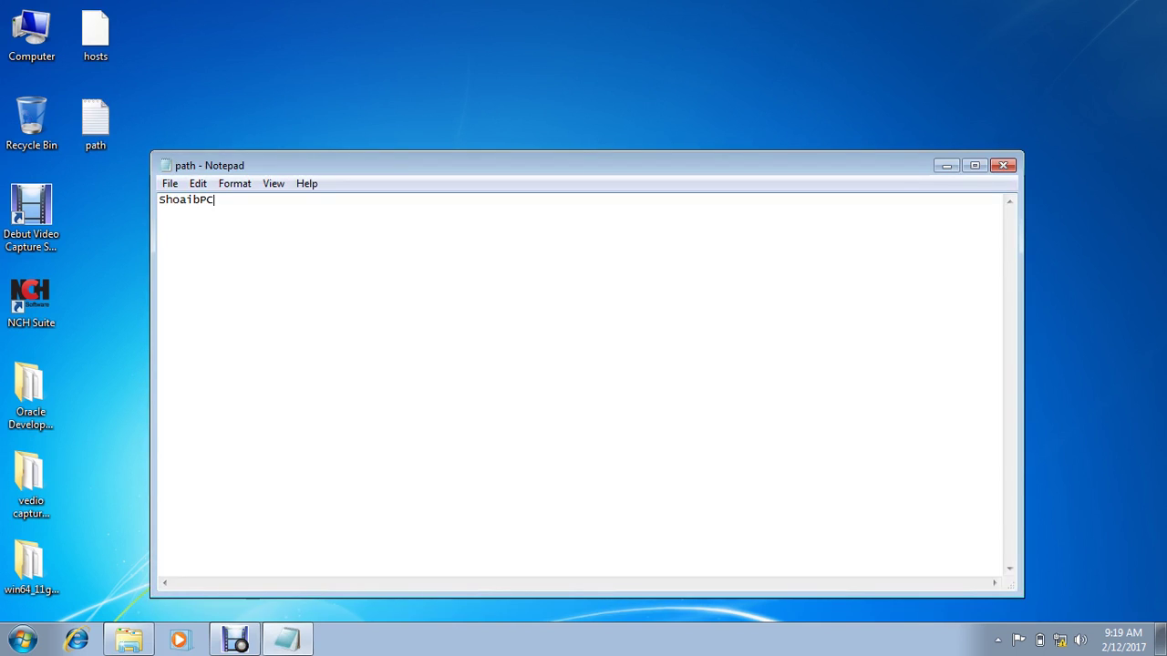
pyautogui.click(1003, 165)
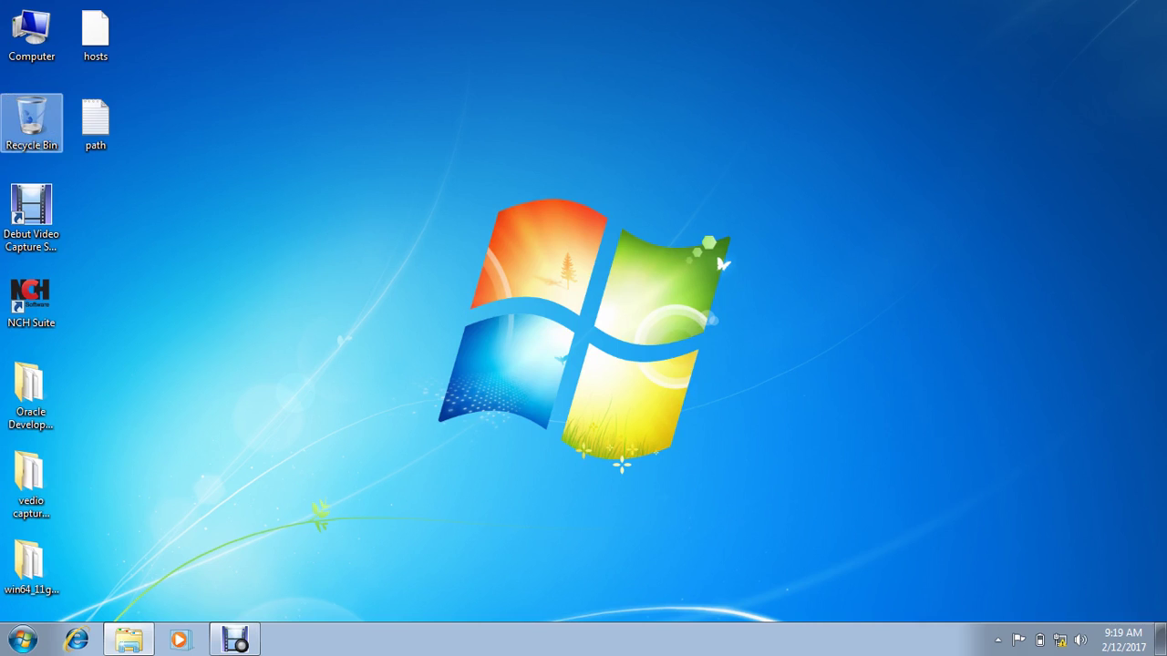
# Step: Copy the desktop hosts into drivers\etc, replacing the existing file with administrator permission
pyautogui.click(95, 35)
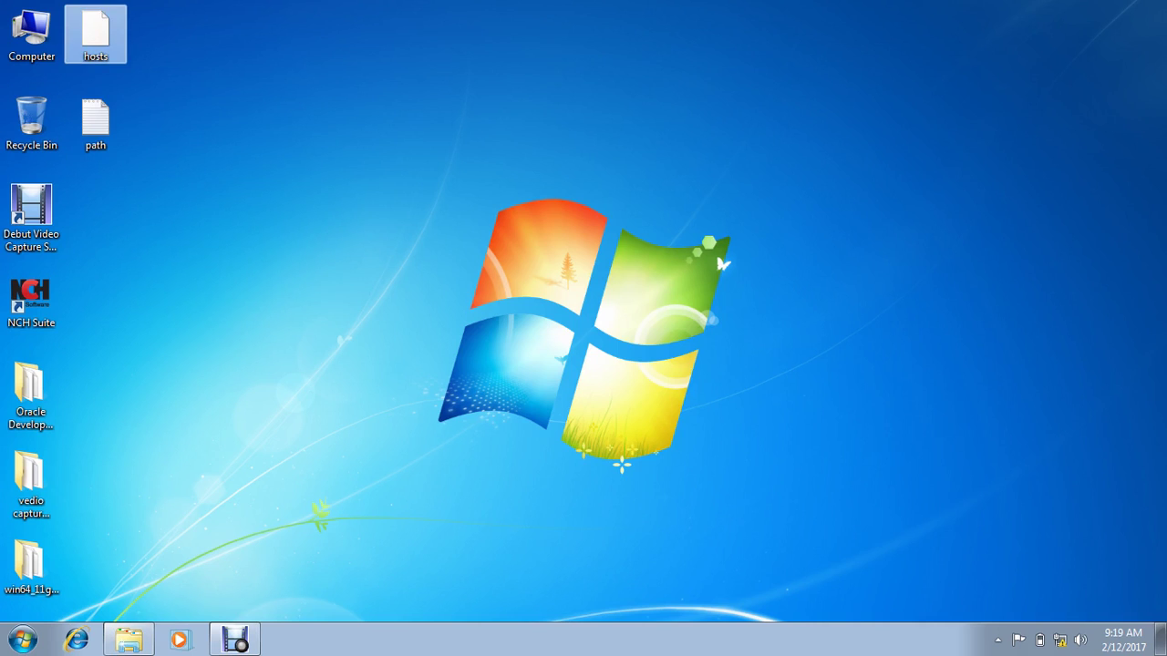
pyautogui.rightClick(94, 44)
pyautogui.click(145, 173)
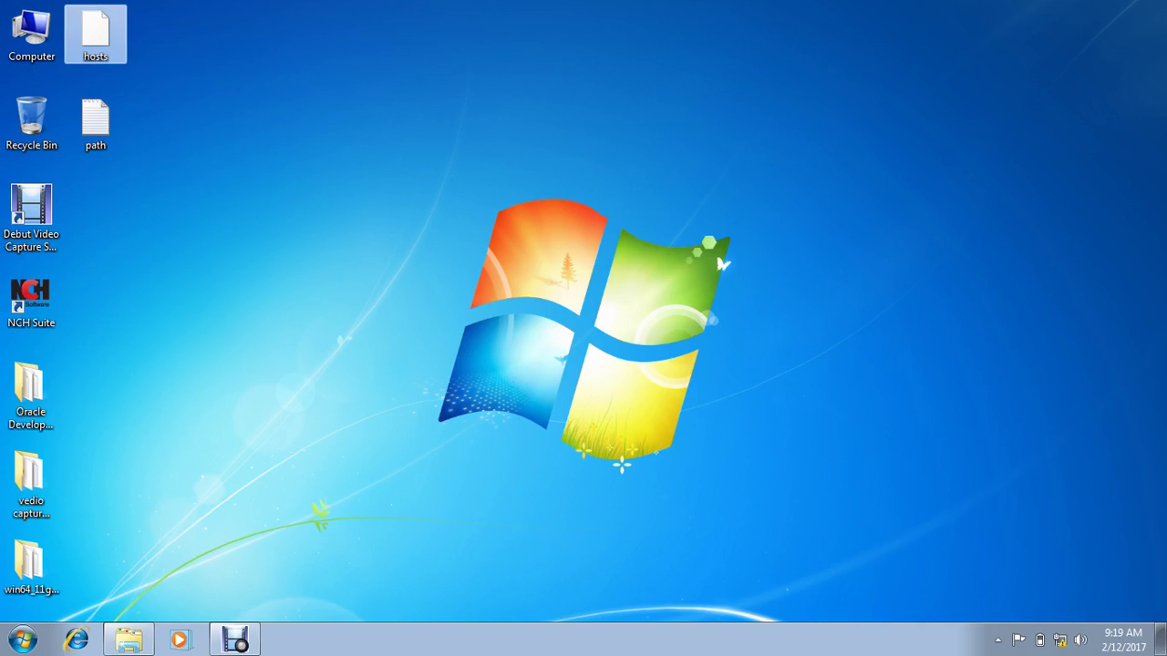
pyautogui.click(129, 639)
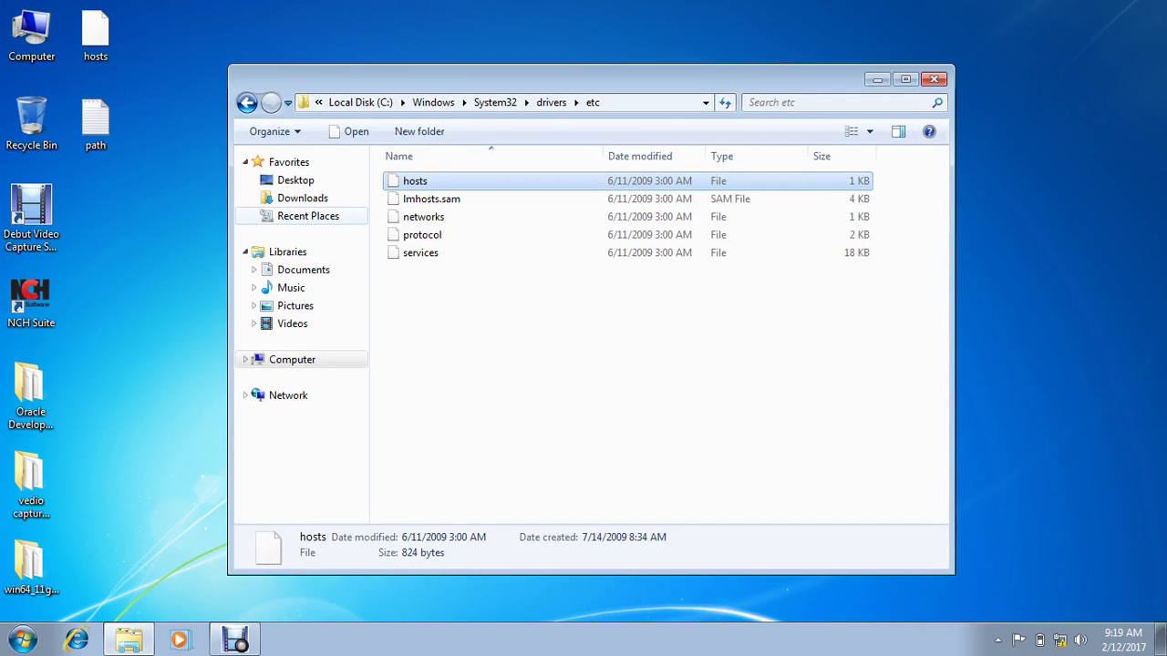
pyautogui.hotkey('ctrl', 'v')
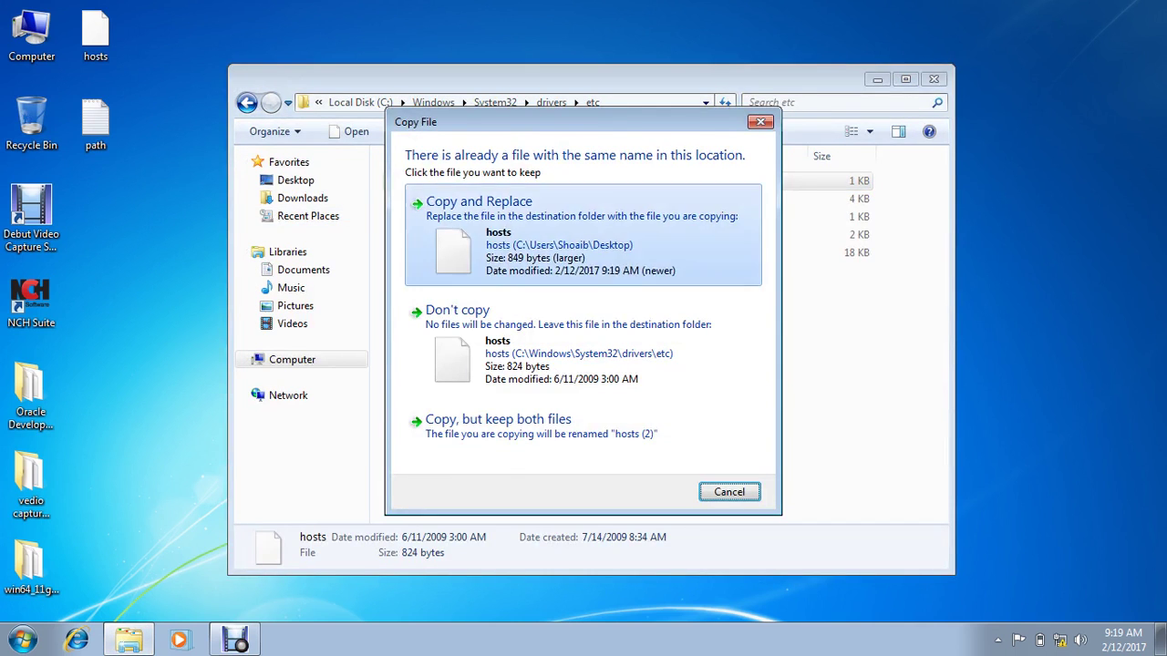
pyautogui.click(479, 210)
pyautogui.press('Return')
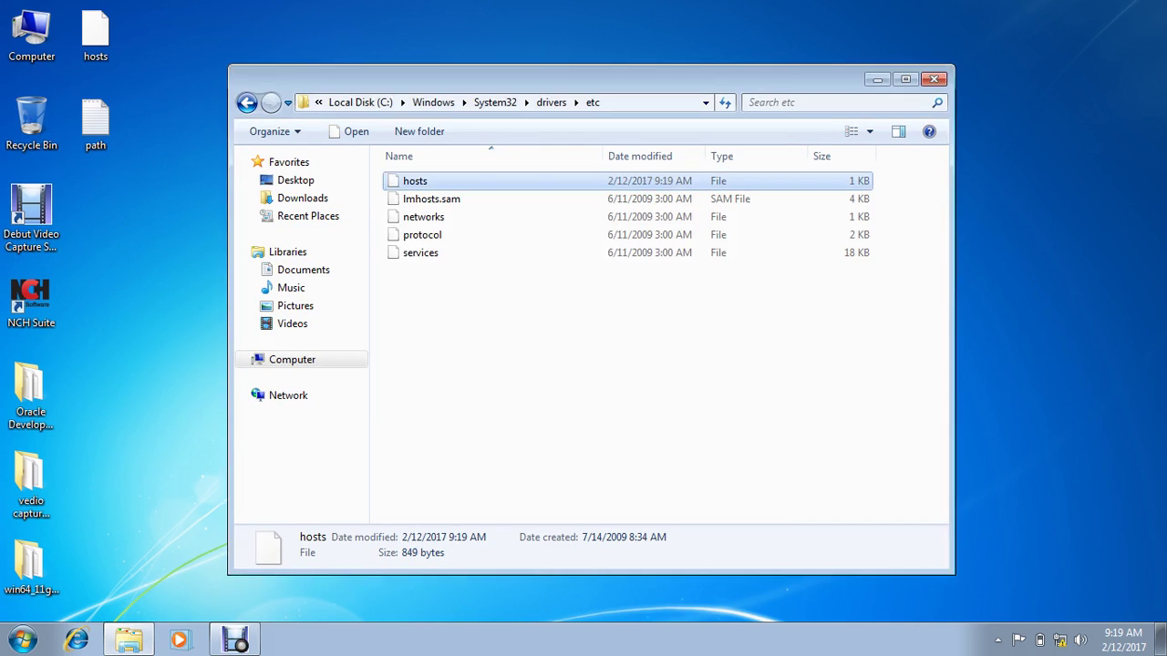
# Step: Check the replaced hosts file in Notepad, then close it and the etc folder window
pyautogui.press('Return')
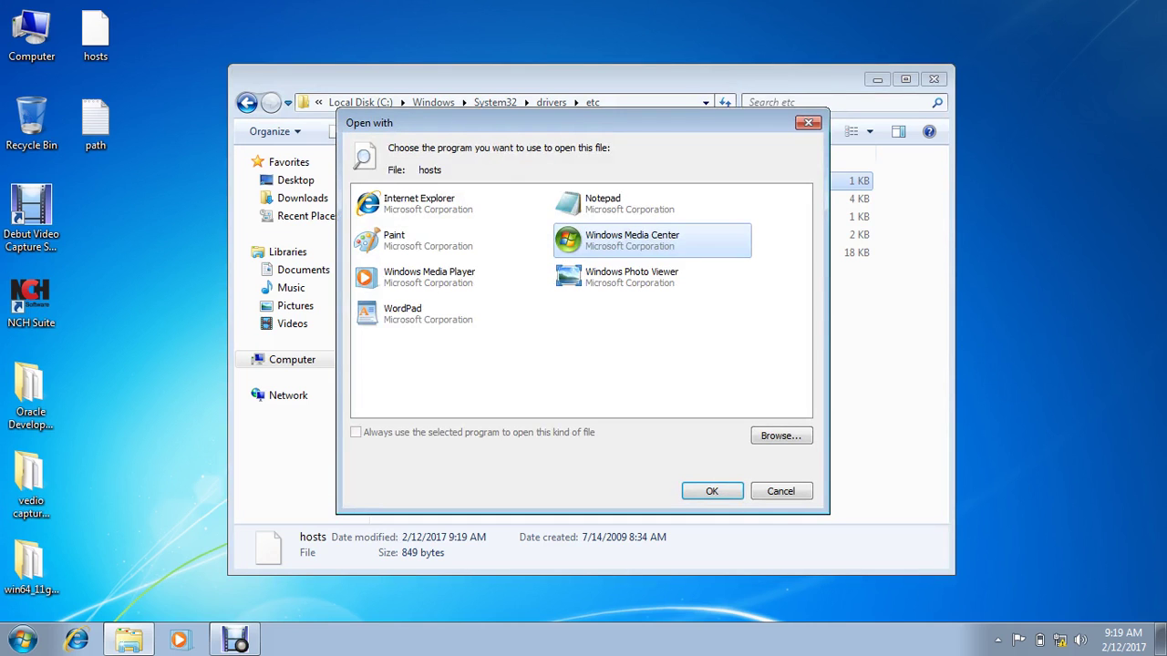
pyautogui.doubleClick(602, 201)
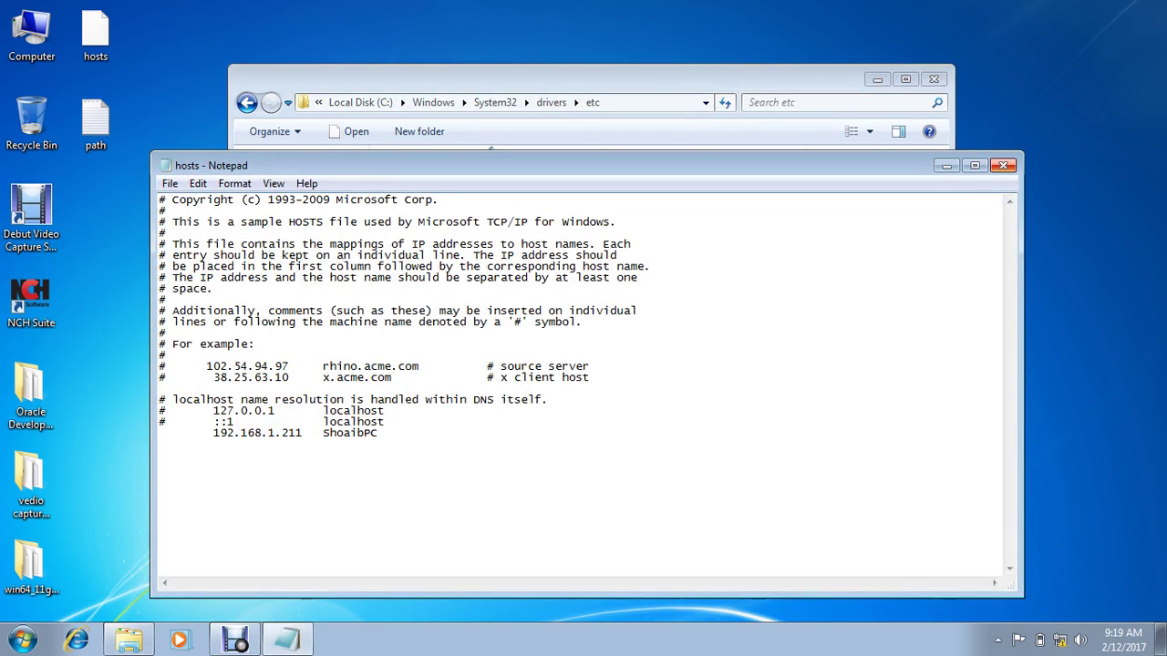
pyautogui.click(1003, 165)
pyautogui.click(933, 80)
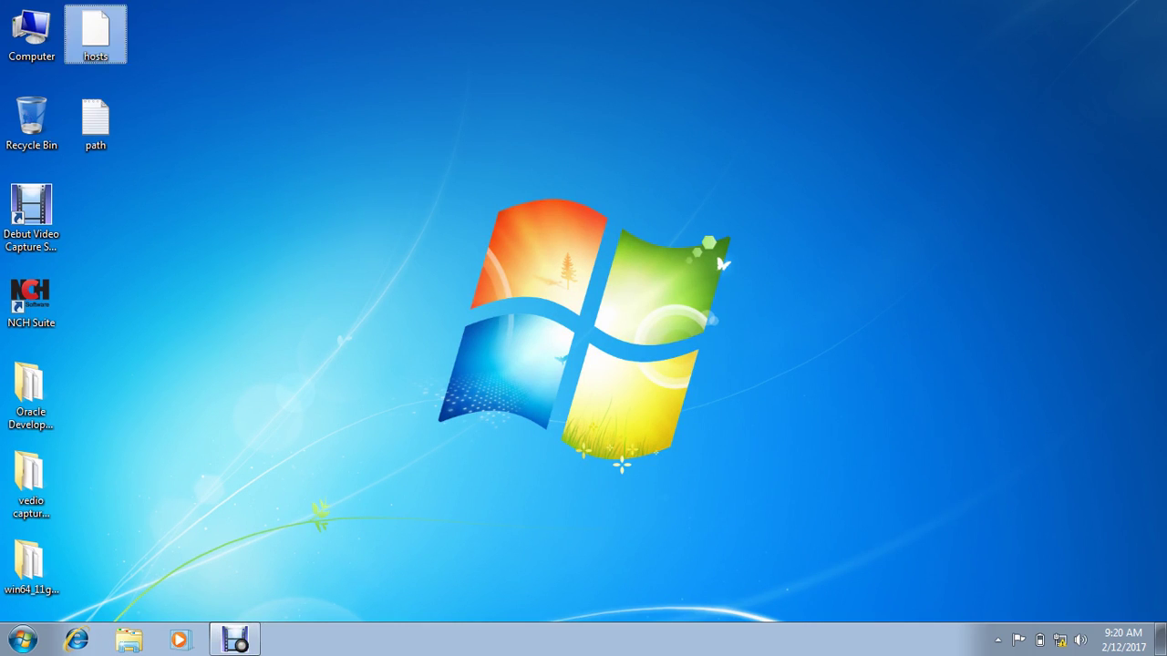
# Step: Permanently delete the desktop copy of hosts
pyautogui.hotkey('shift', 'Delete')
pyautogui.press('Return')
pyautogui.click(721, 263)
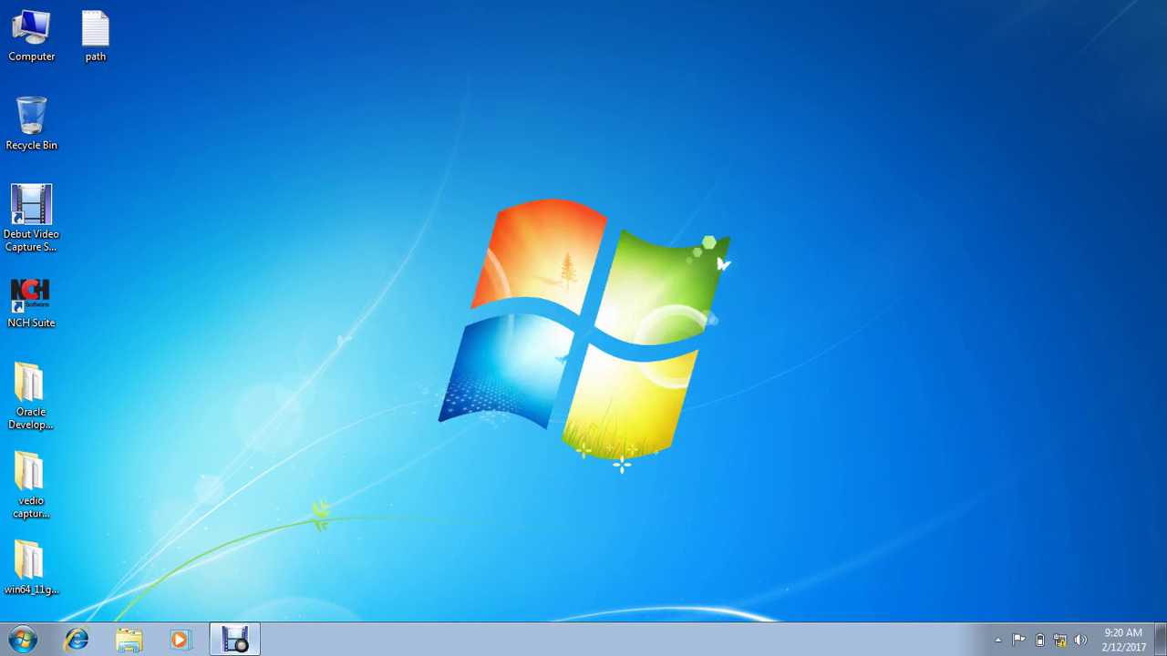
# Step: Run setup from win64_11gR2_database_1of2(64bit)\database and close the folder window
pyautogui.hotkey('ctrl', 'F11')
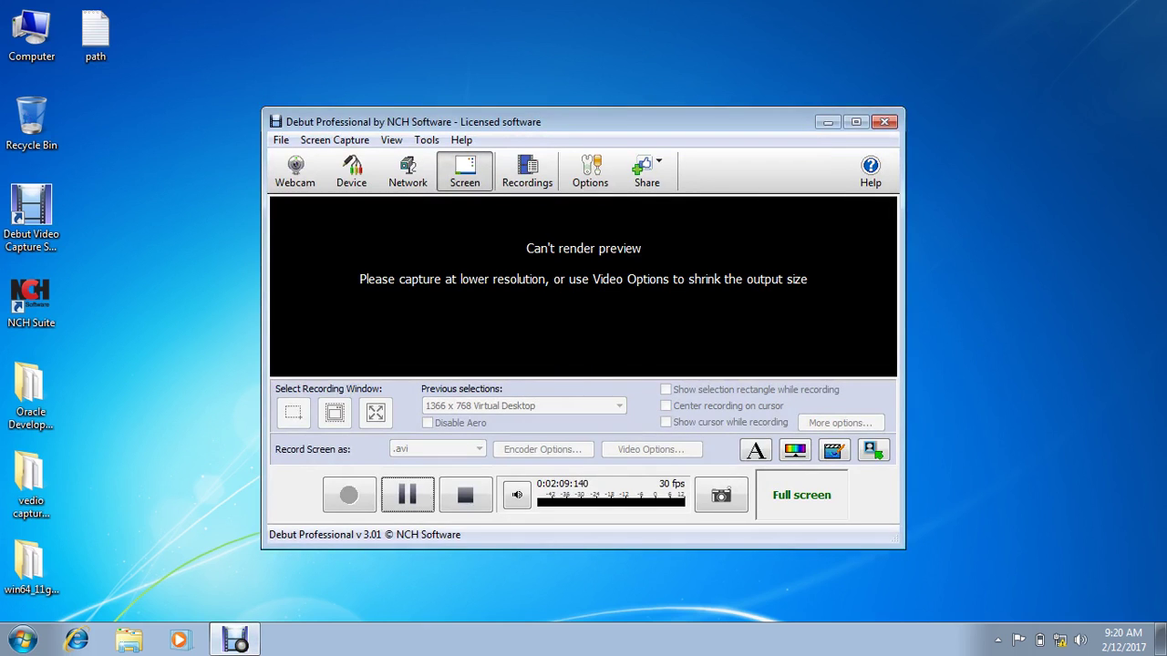
pyautogui.click(827, 121)
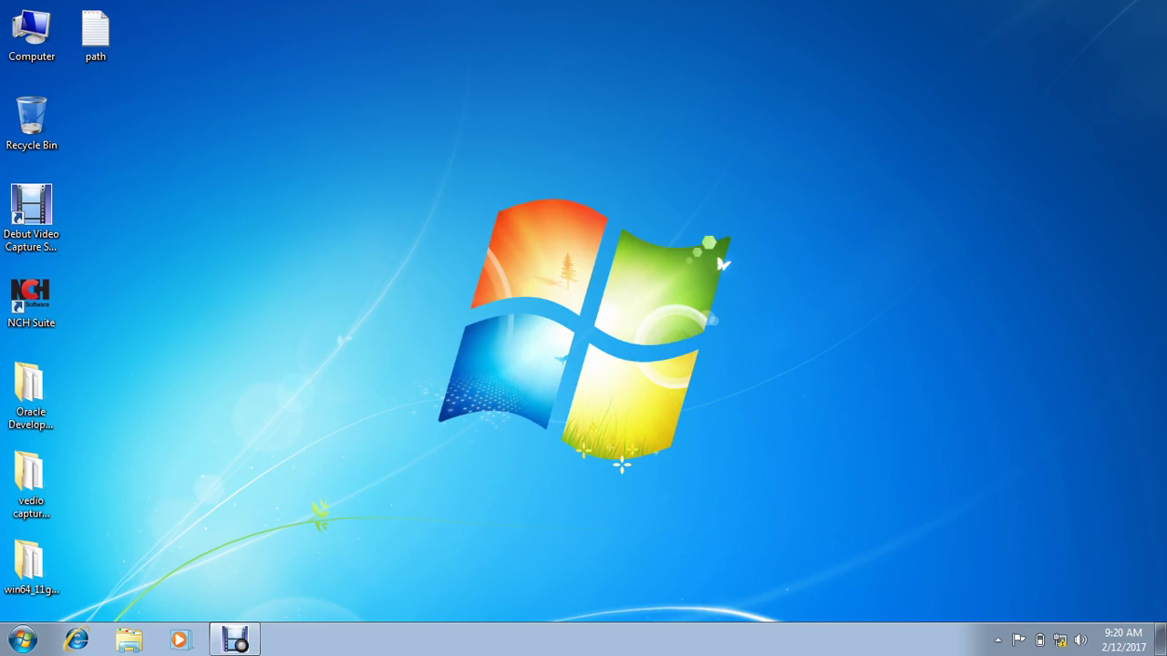
pyautogui.click(31, 567)
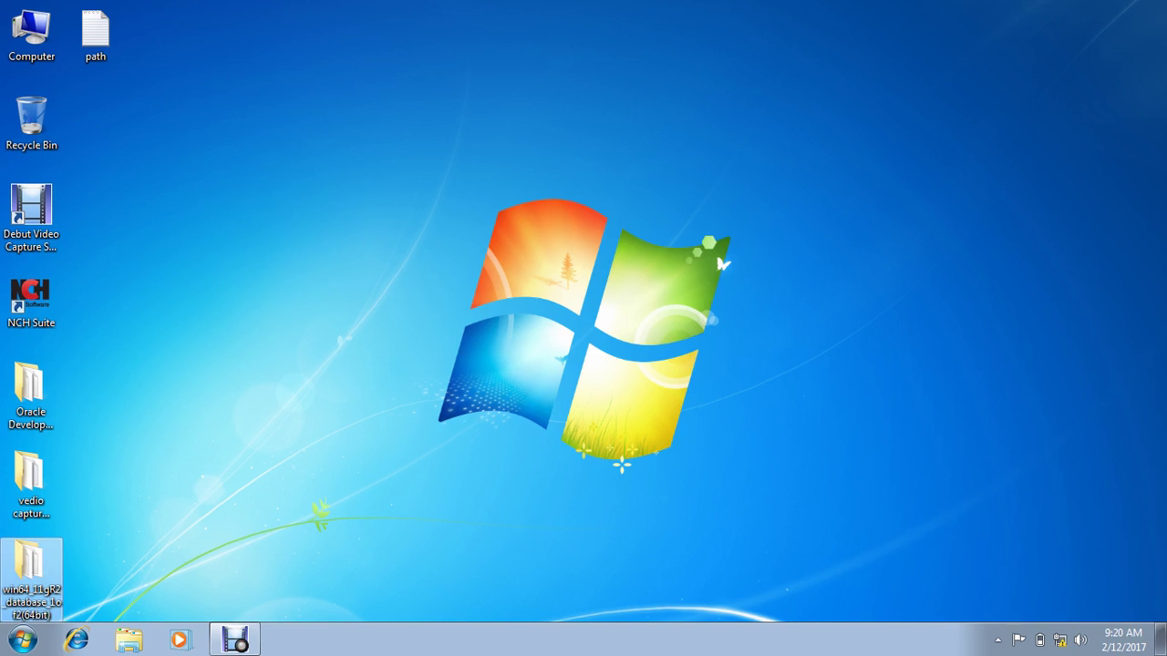
pyautogui.doubleClick(31, 567)
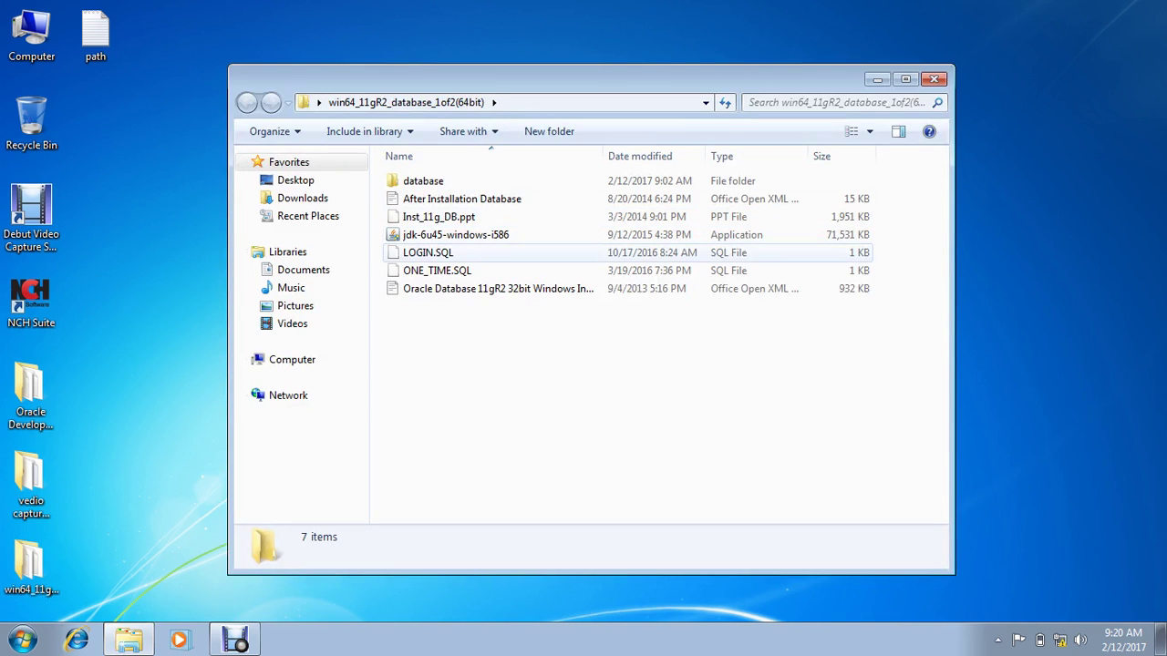
pyautogui.doubleClick(423, 180)
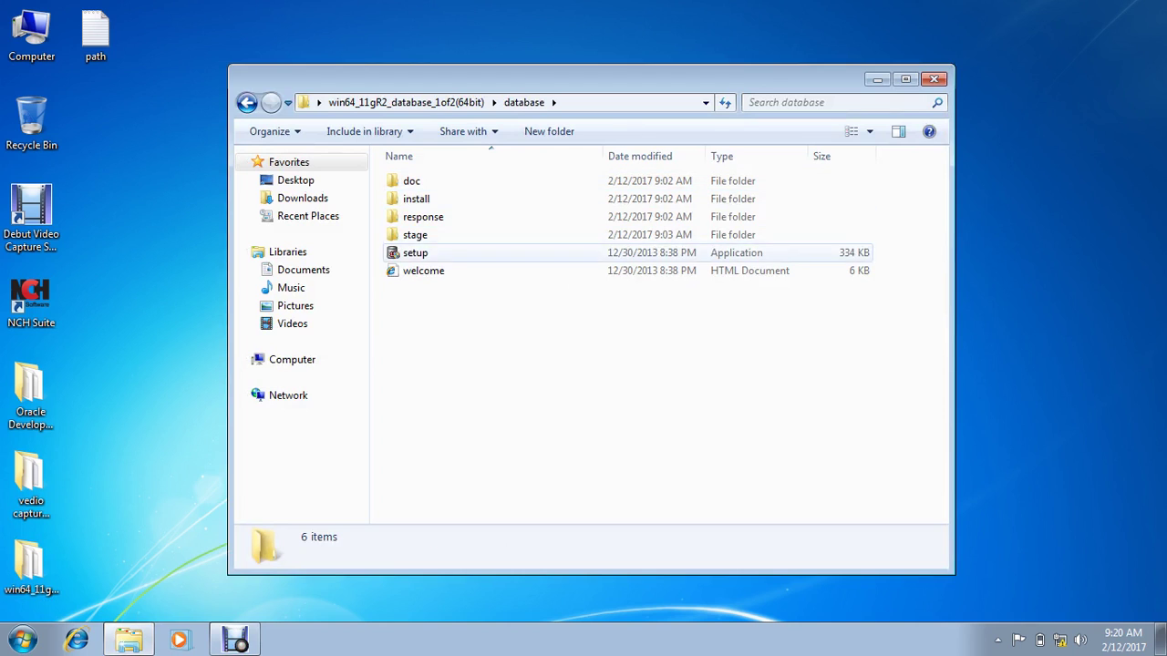
pyautogui.click(414, 252)
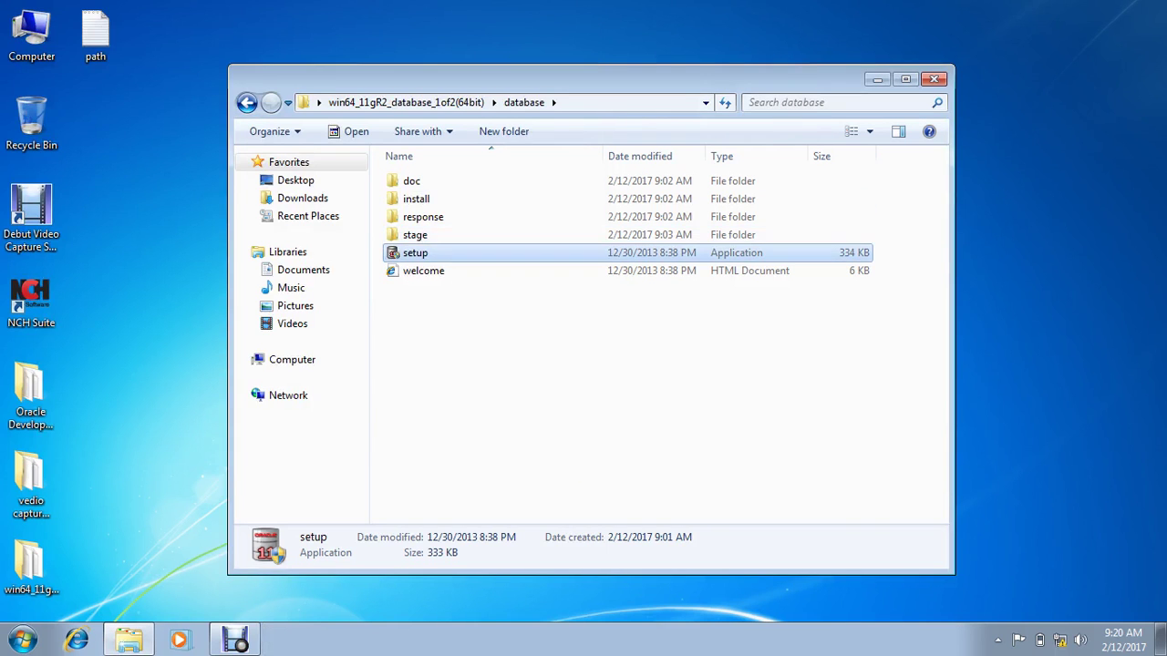
pyautogui.click(246, 102)
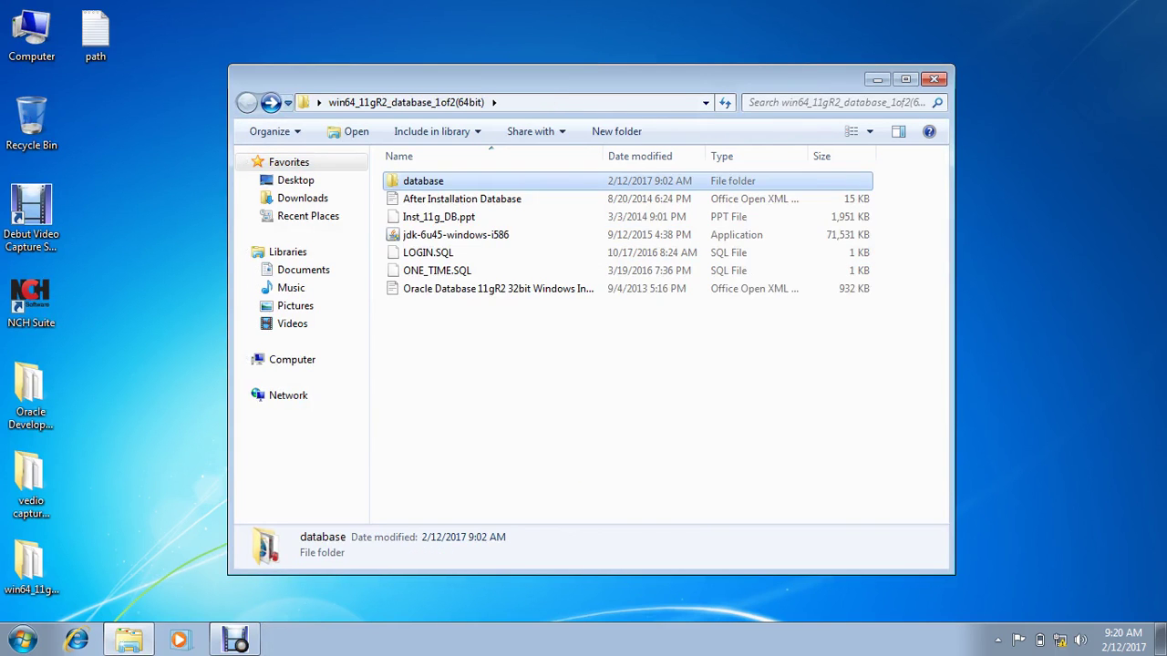
pyautogui.click(933, 79)
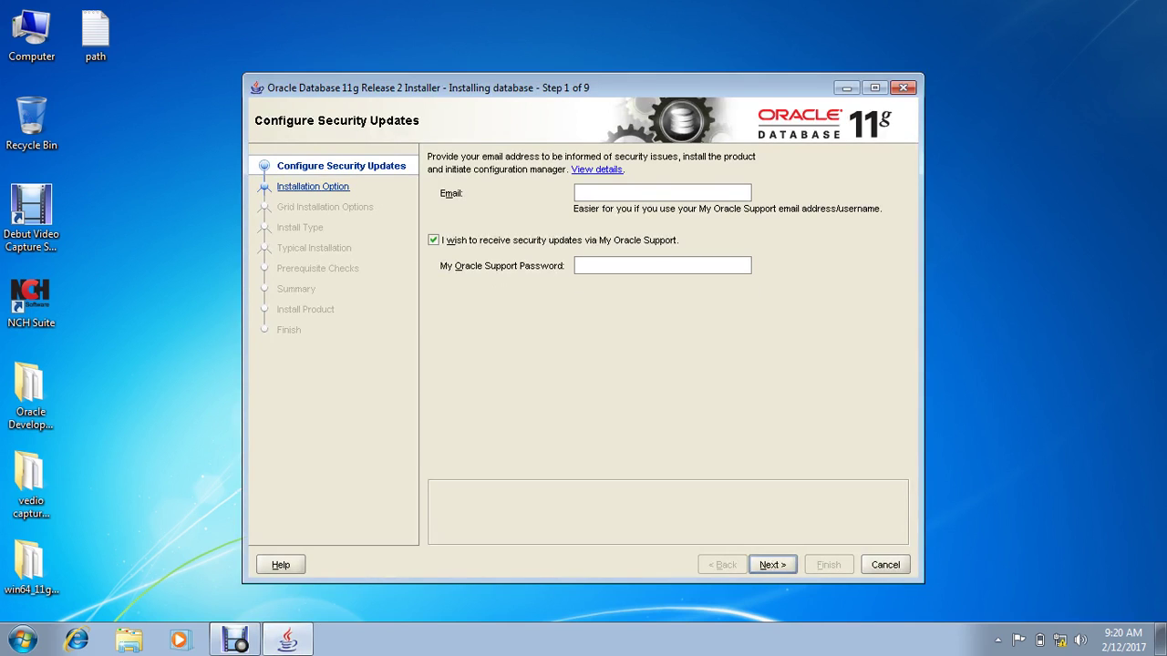
# Step: Uncheck security updates, proceed without an email, and keep 'Create and configure a database'
pyautogui.click(433, 240)
pyautogui.click(772, 564)
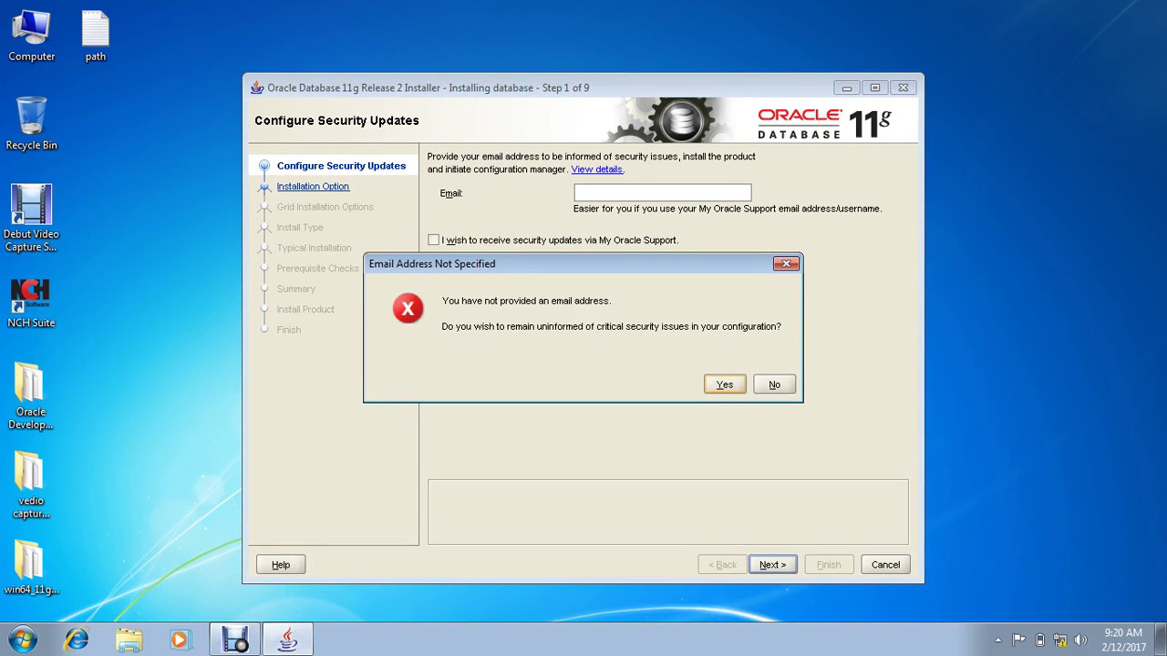
pyautogui.press('Return')
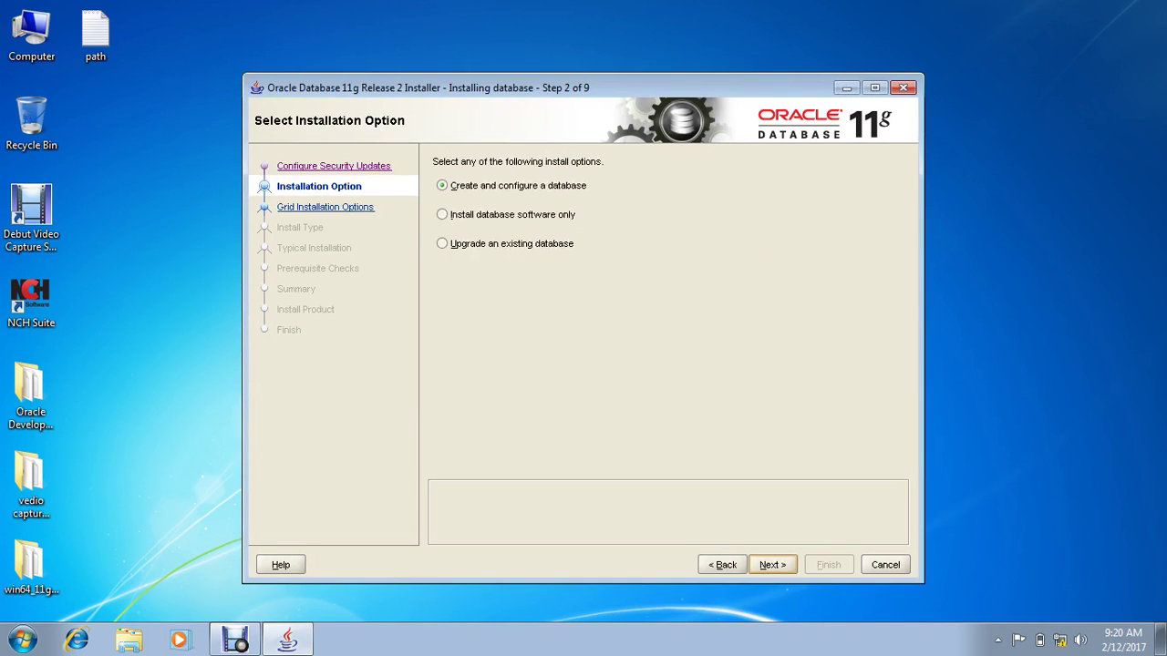
pyautogui.press('Return')
pyautogui.press('Return')
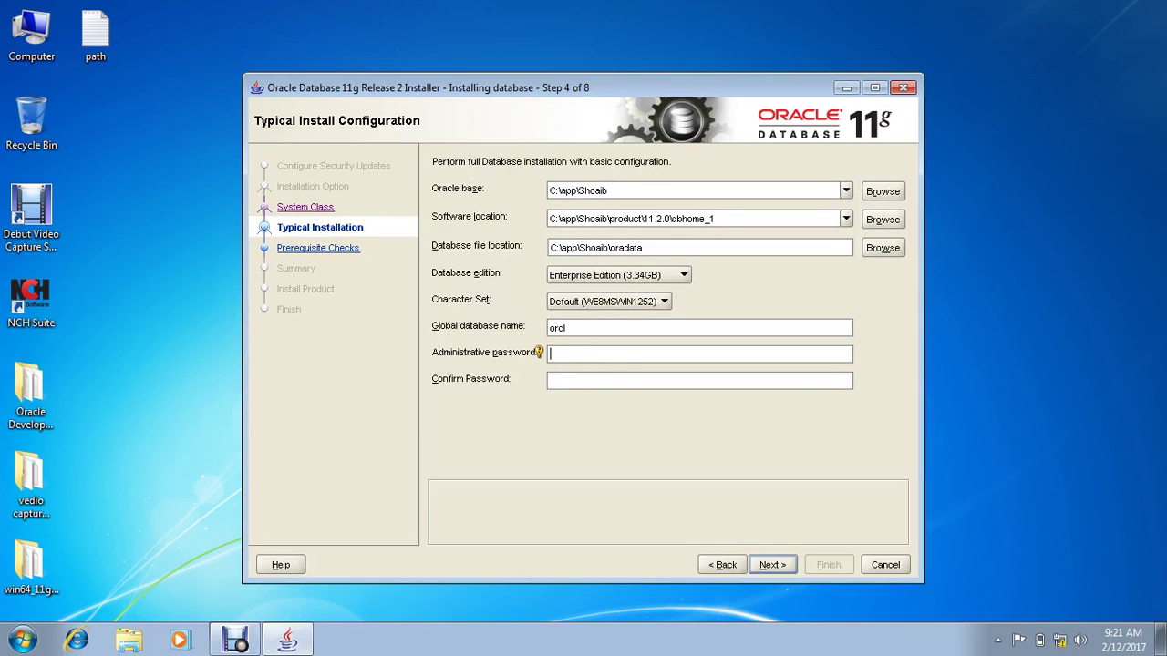
# Step: Enter and confirm the administrative password, choose Unicode (AL32UTF8), and continue to the password warning
pyautogui.write('orac')
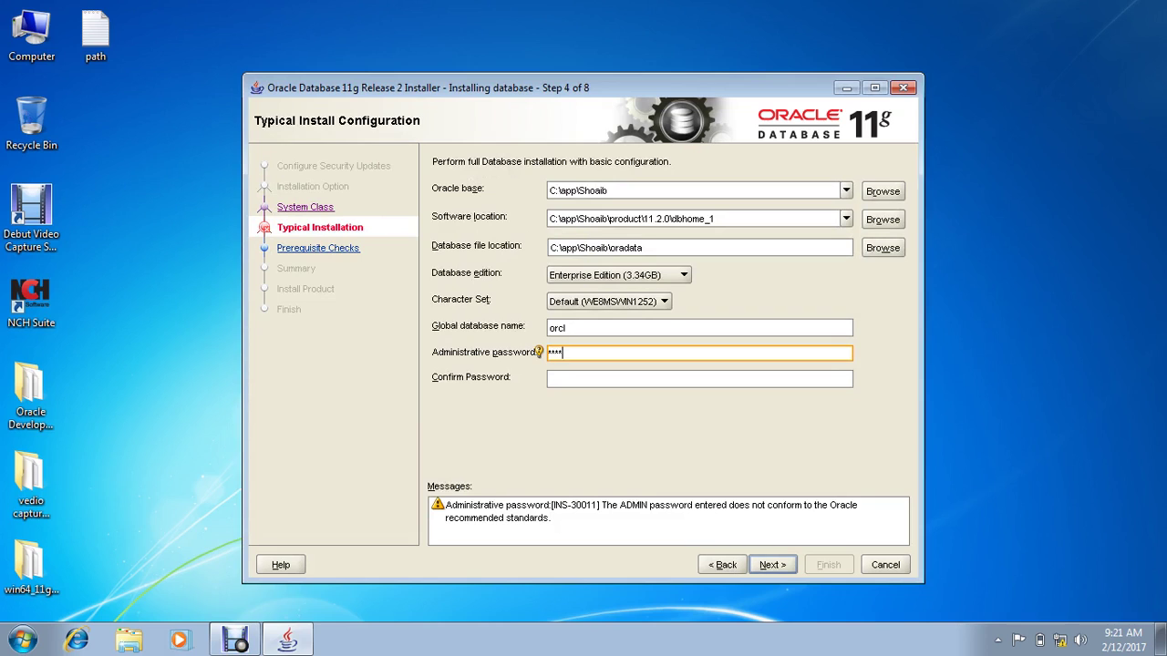
pyautogui.write('le')
pyautogui.press('Tab')
pyautogui.write('orac')
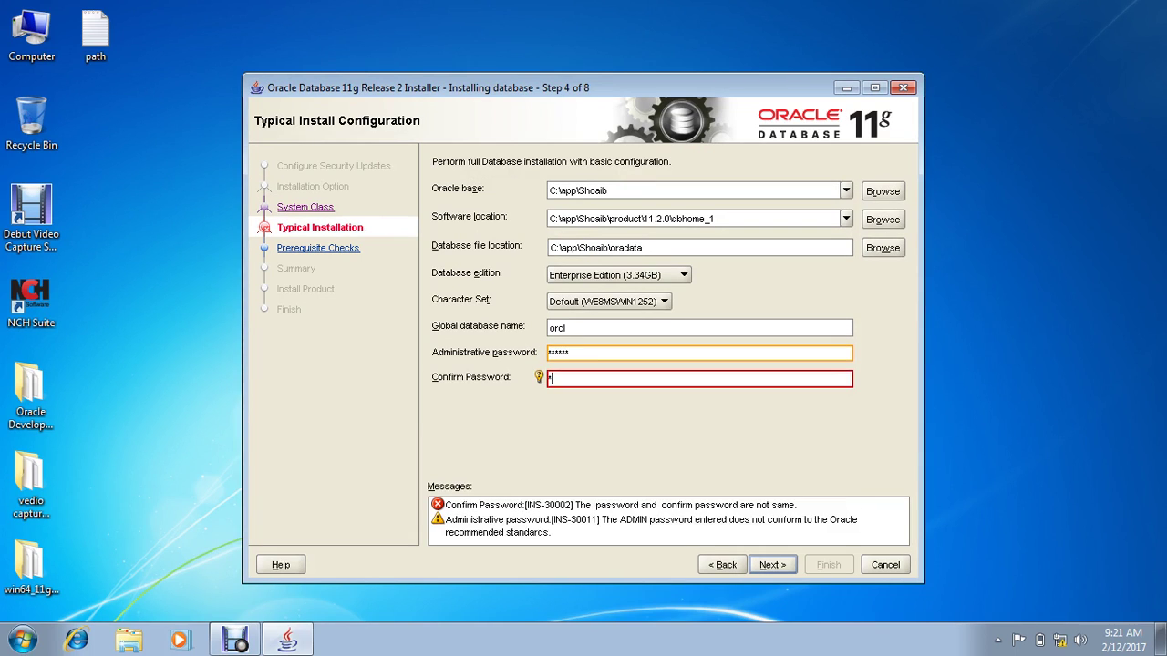
pyautogui.write('le')
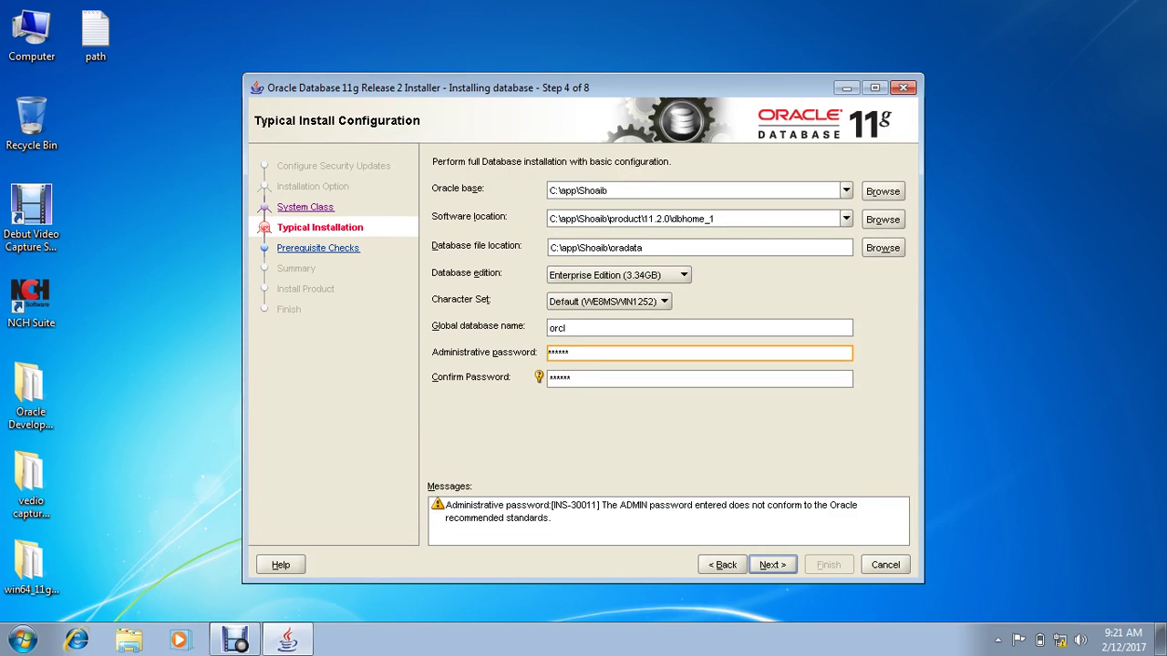
pyautogui.click(609, 300)
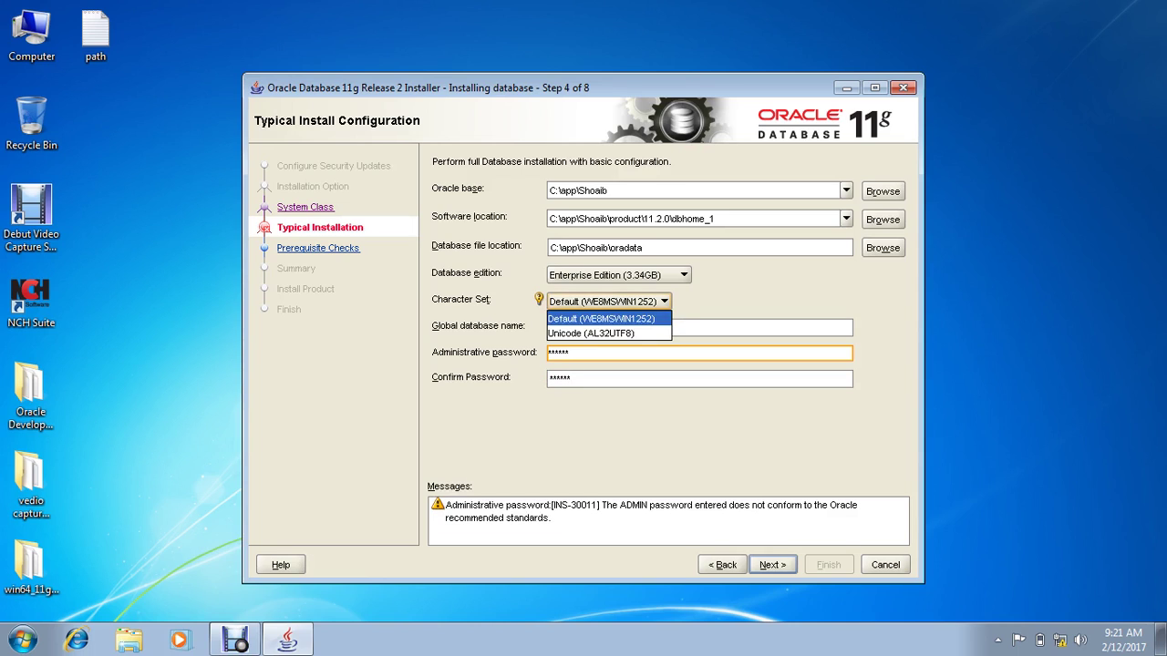
pyautogui.click(591, 333)
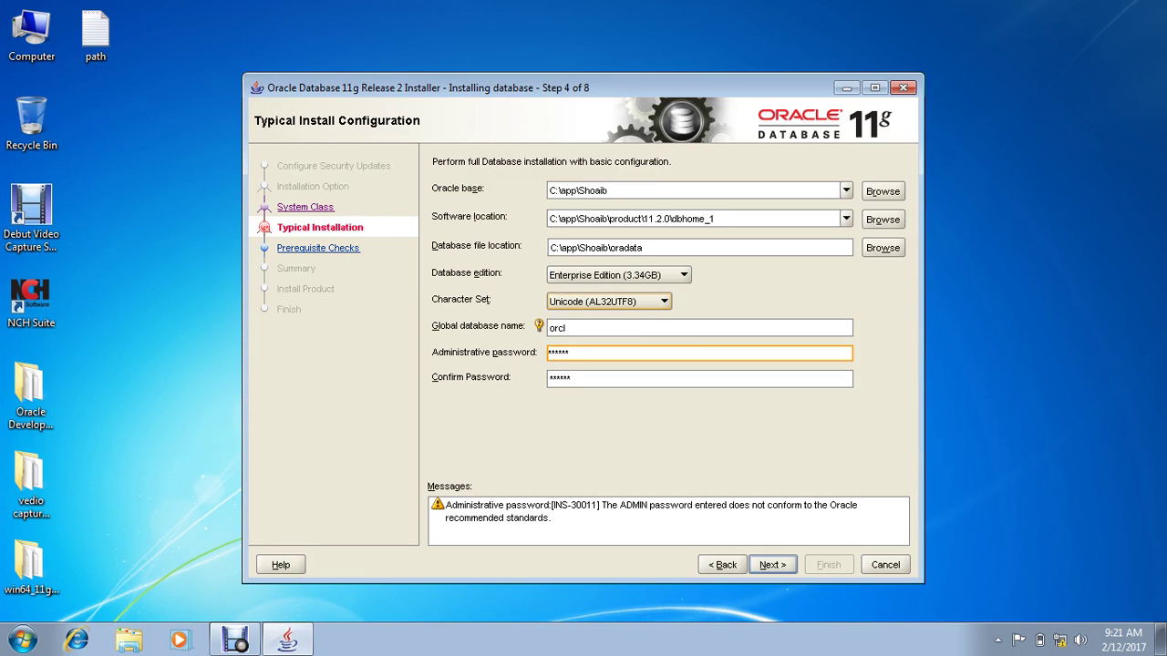
pyautogui.click(772, 564)
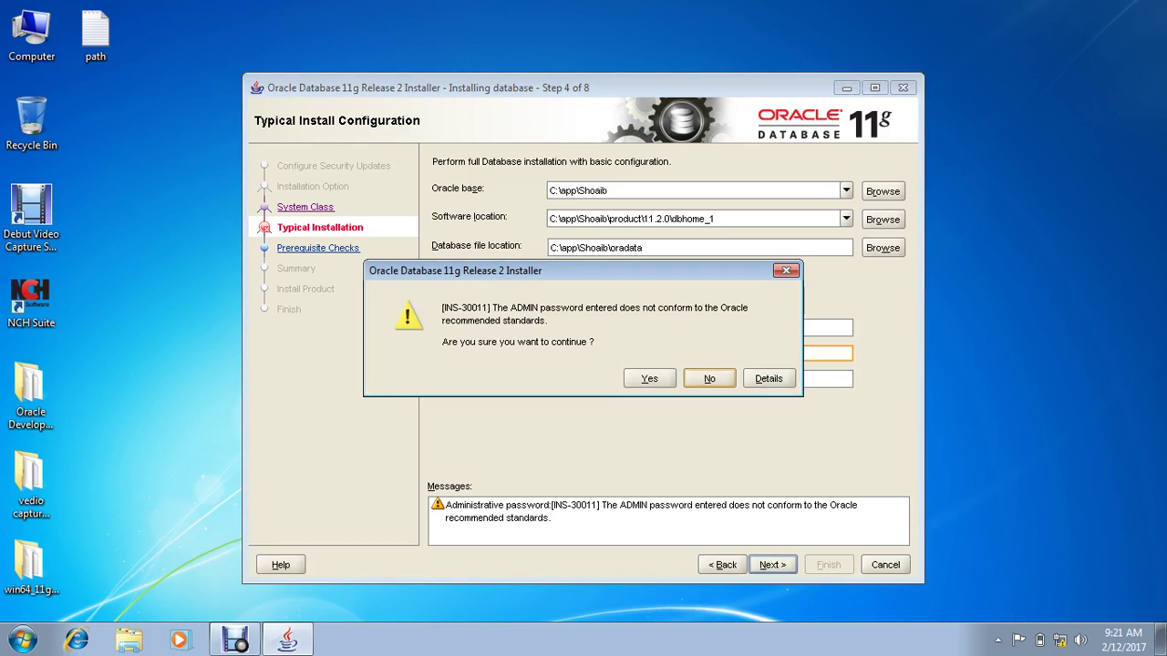
pyautogui.moveTo(456, 270); pyautogui.dragTo(464, 361)
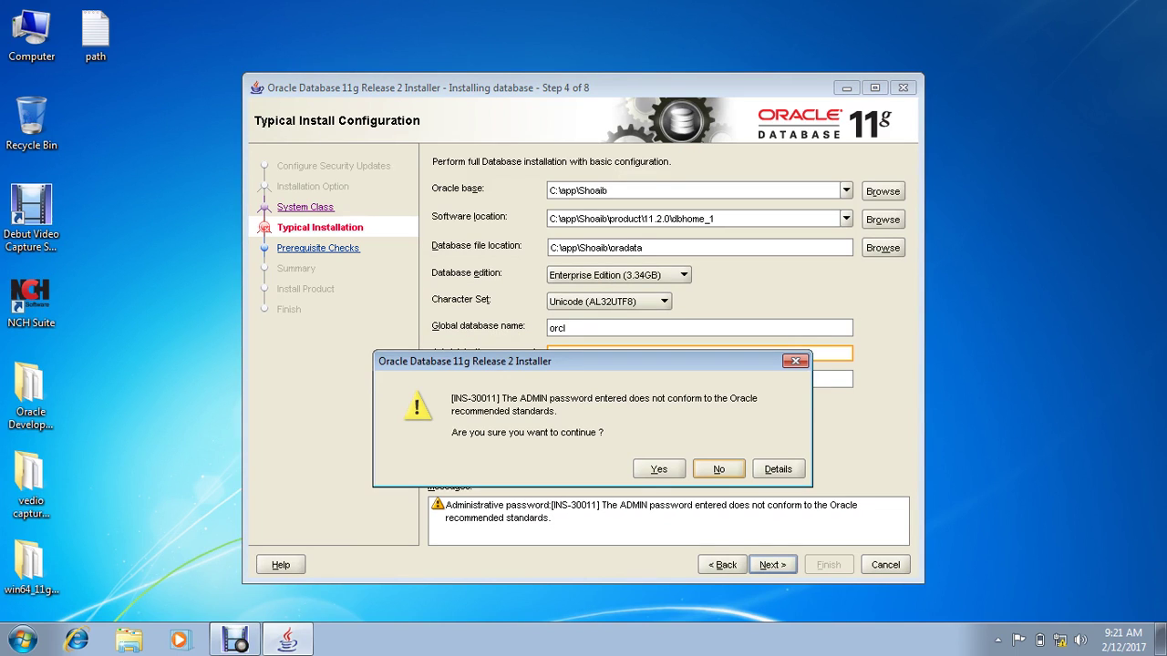
# Step: Accept the INS-30011 password warning and start installing from the Summary page
pyautogui.hotkey('alt', 'y')
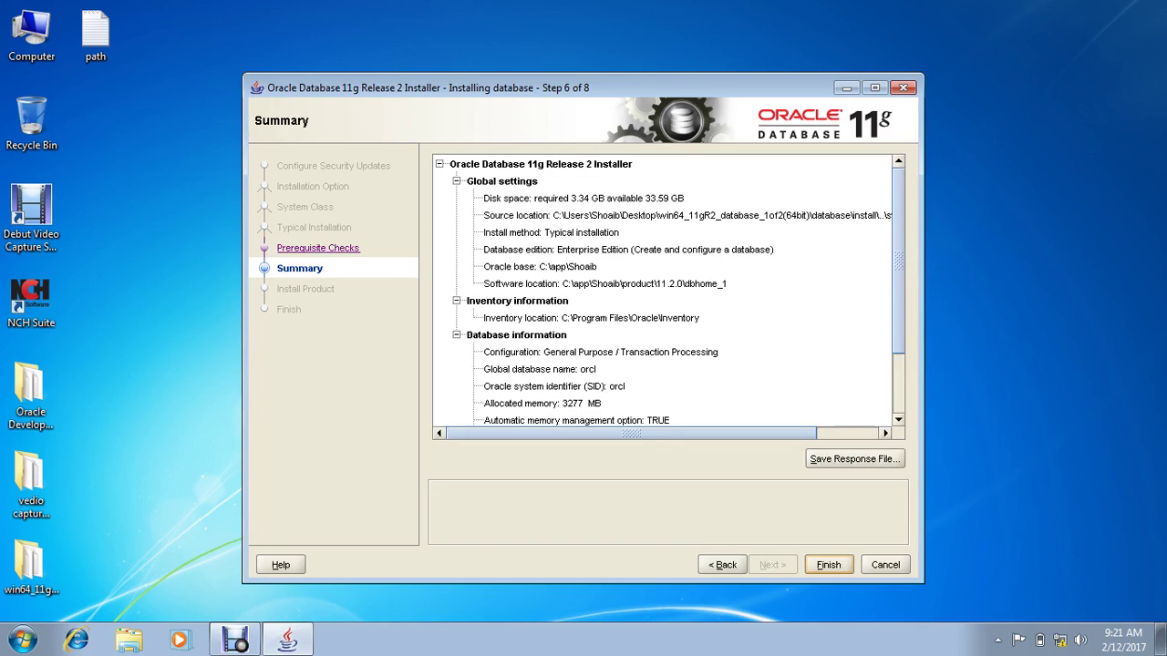
pyautogui.press('Return')
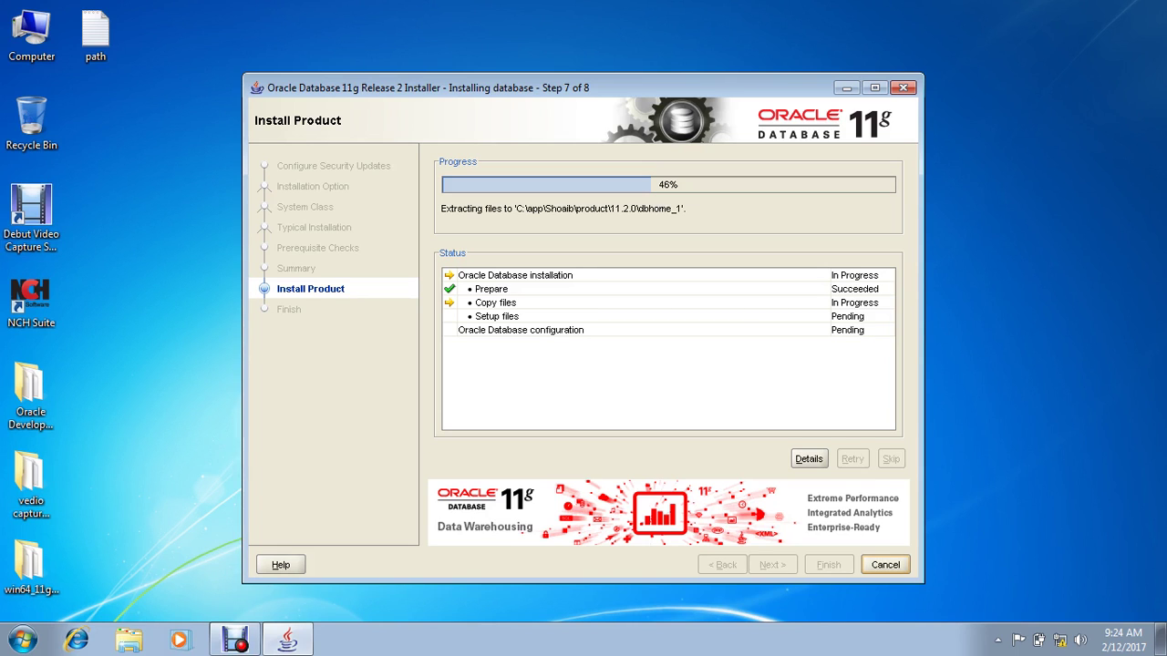
# Step: Refresh the desktop seven times while the installer keeps extracting files into dbhome_1
pyautogui.rightClick(106, 126)
pyautogui.click(151, 173)
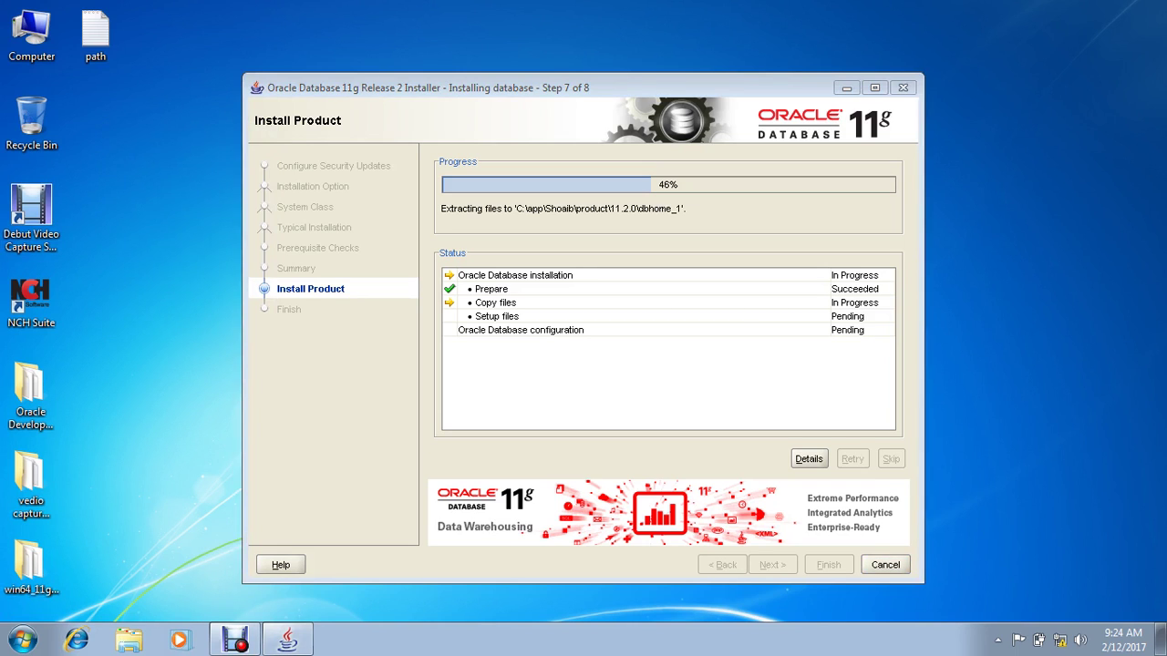
pyautogui.rightClick(118, 166)
pyautogui.click(155, 213)
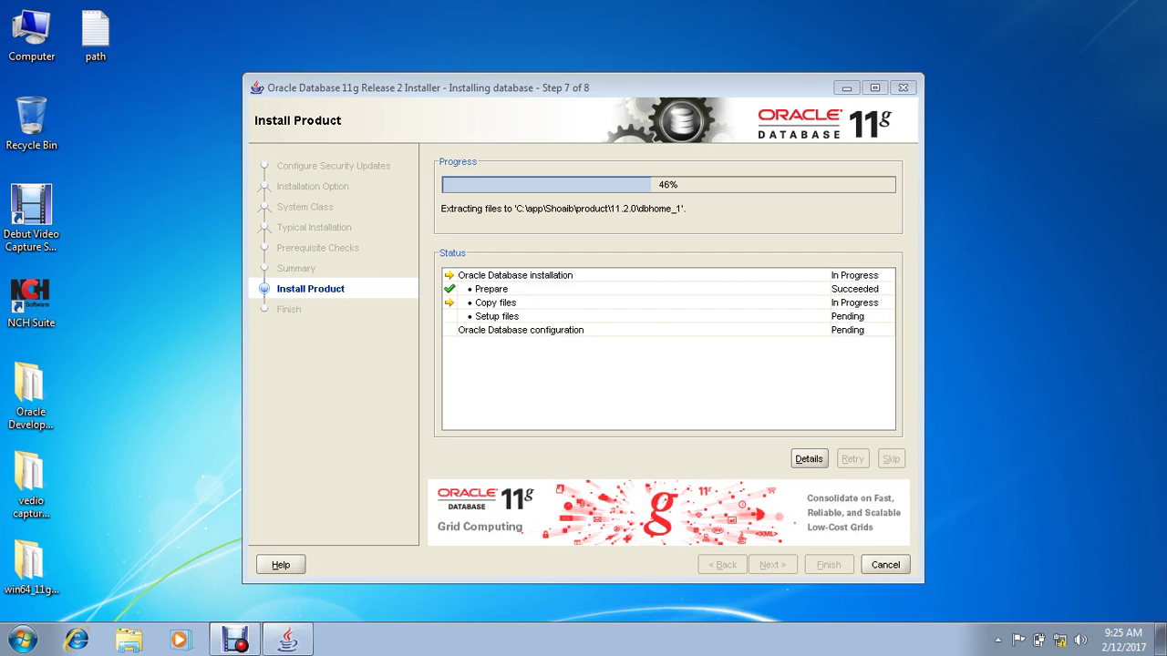
pyautogui.rightClick(139, 193)
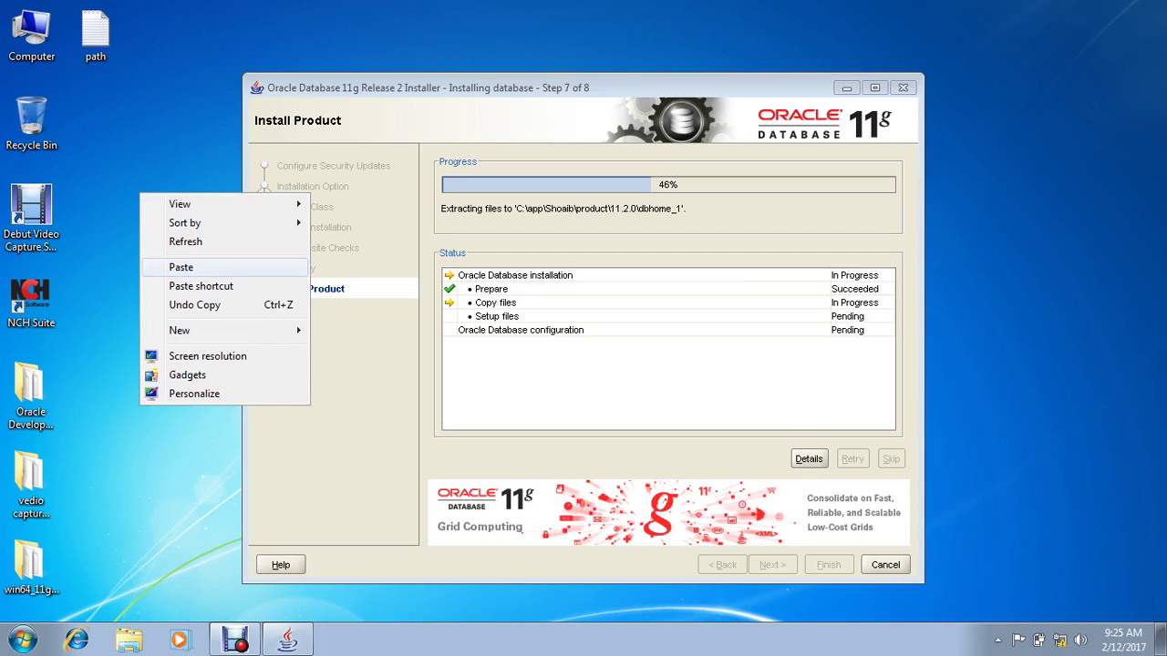
pyautogui.click(187, 242)
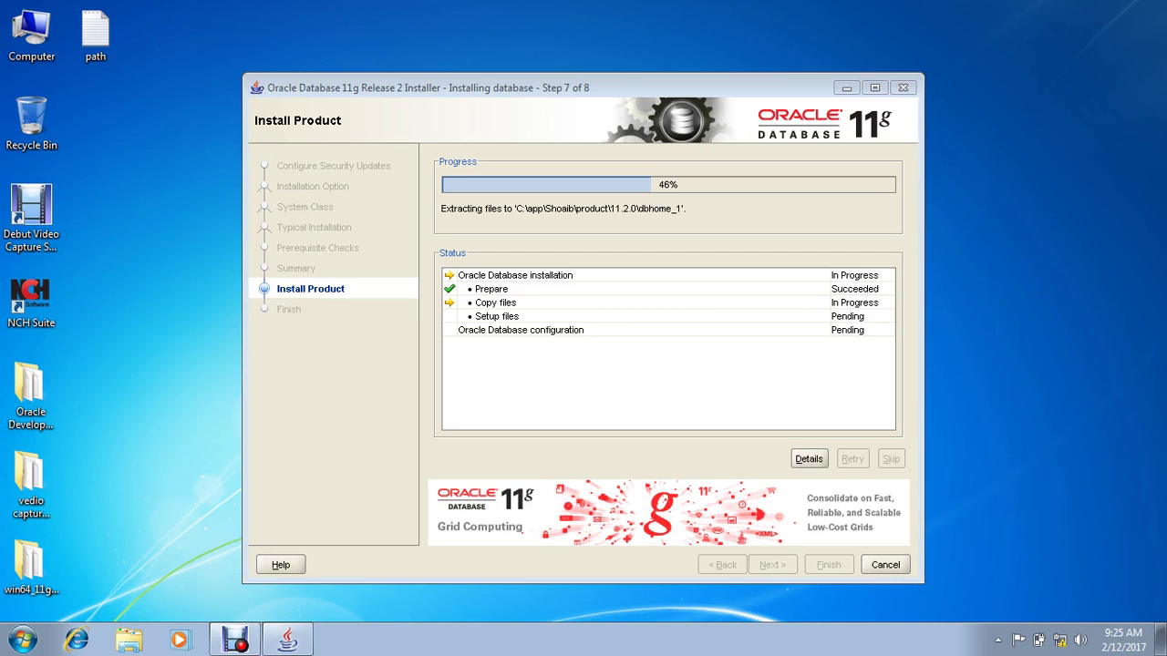
pyautogui.rightClick(146, 204)
pyautogui.click(182, 252)
pyautogui.rightClick(109, 224)
pyautogui.click(182, 271)
pyautogui.rightClick(106, 241)
pyautogui.click(183, 291)
pyautogui.rightClick(111, 220)
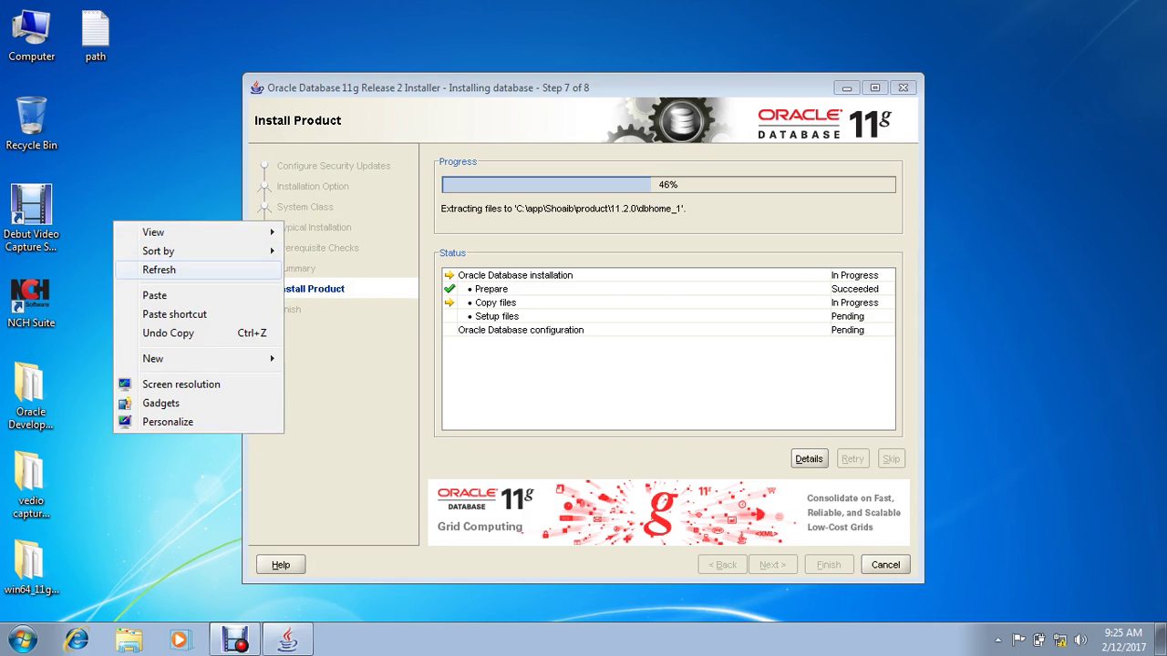
pyautogui.click(182, 268)
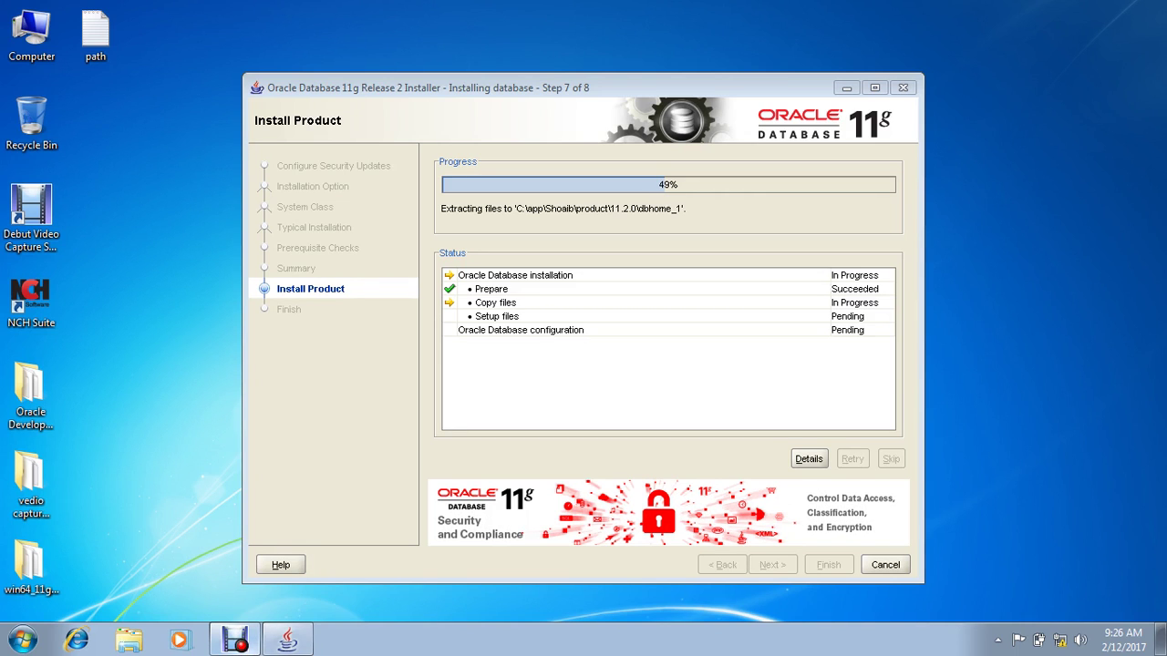
pyautogui.hotkey('alt', 'Tab')
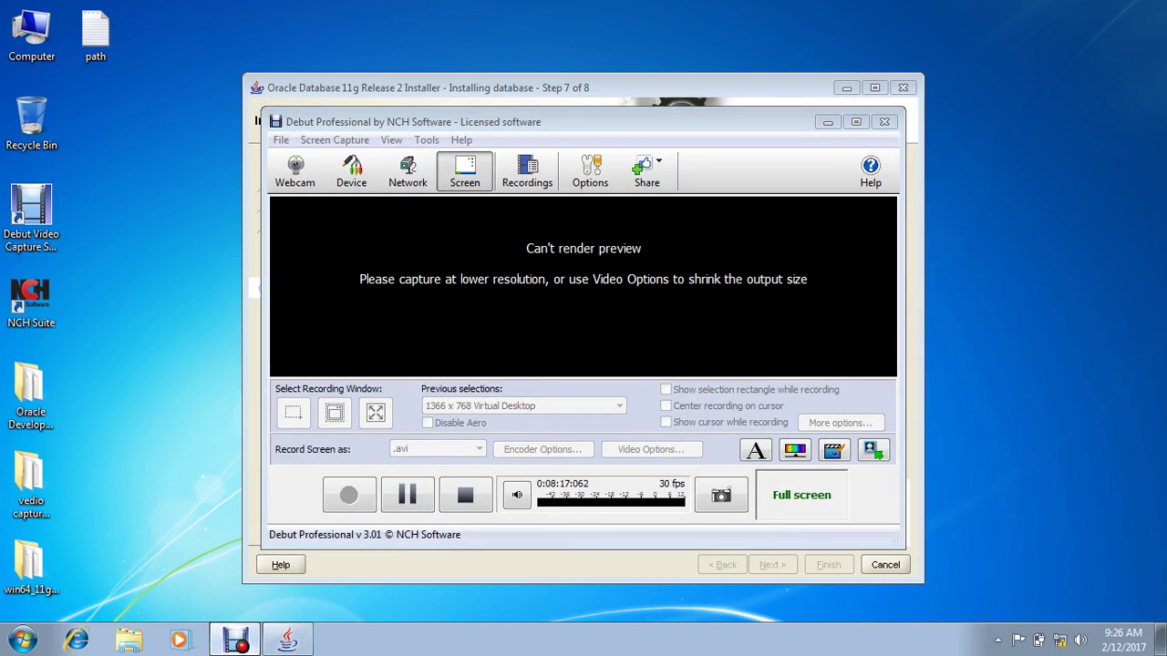
pyautogui.hotkey('alt', 'Tab')
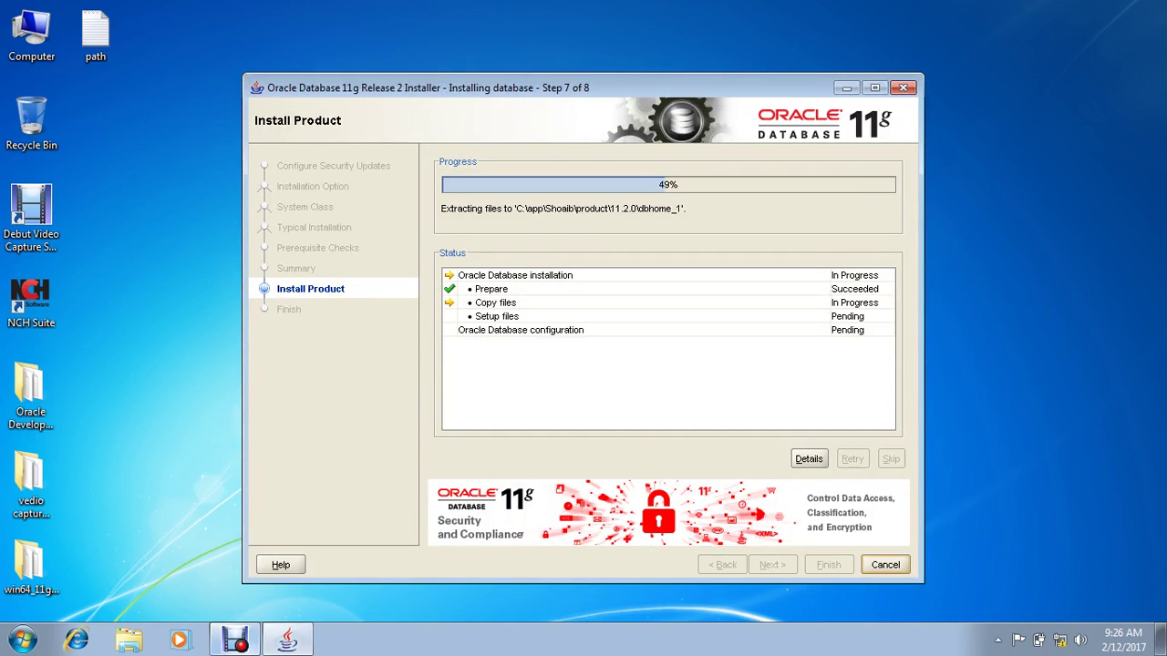
pyautogui.hotkey('alt', 'Tab')
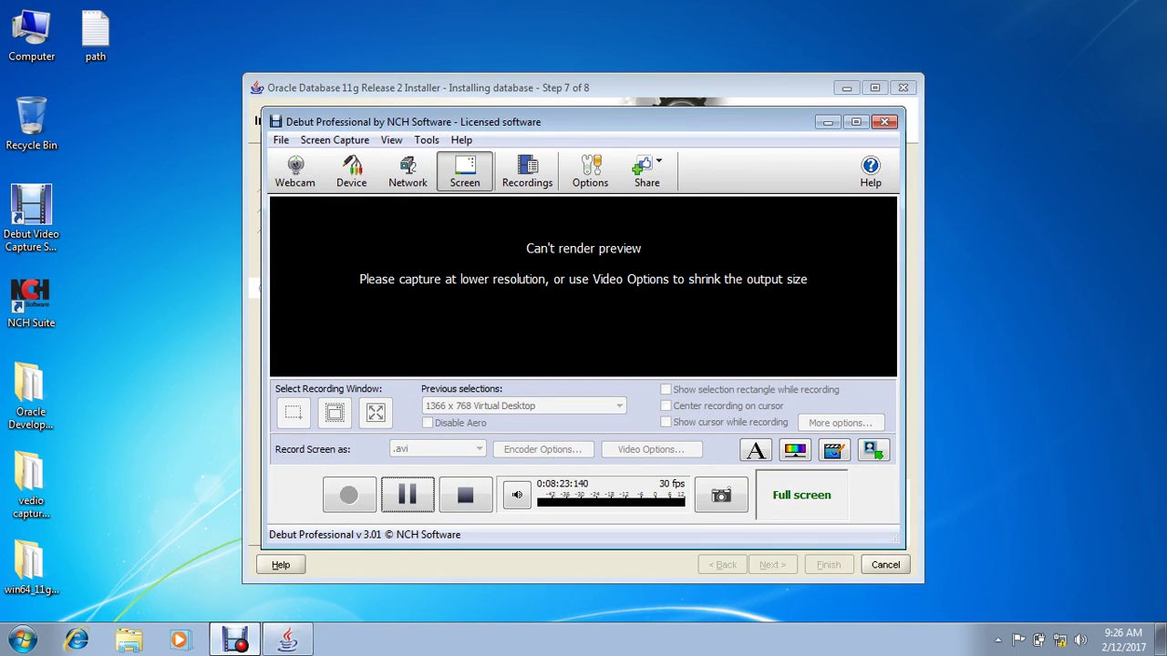
pyautogui.hotkey('alt', 'Tab')
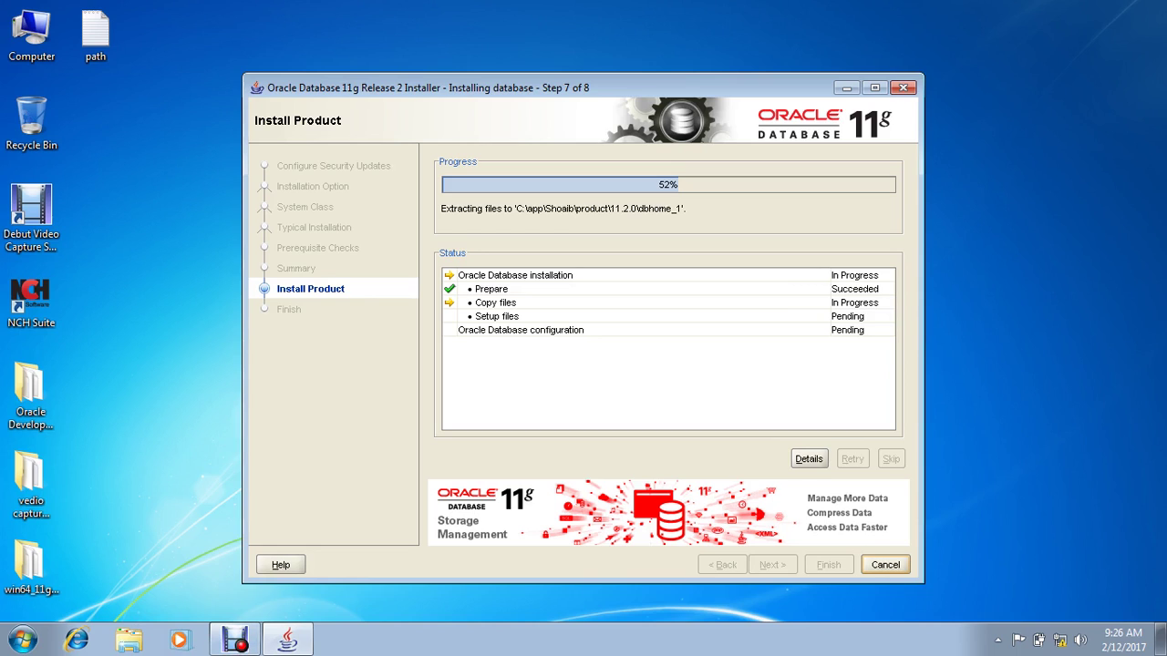
pyautogui.rightClick(95, 222)
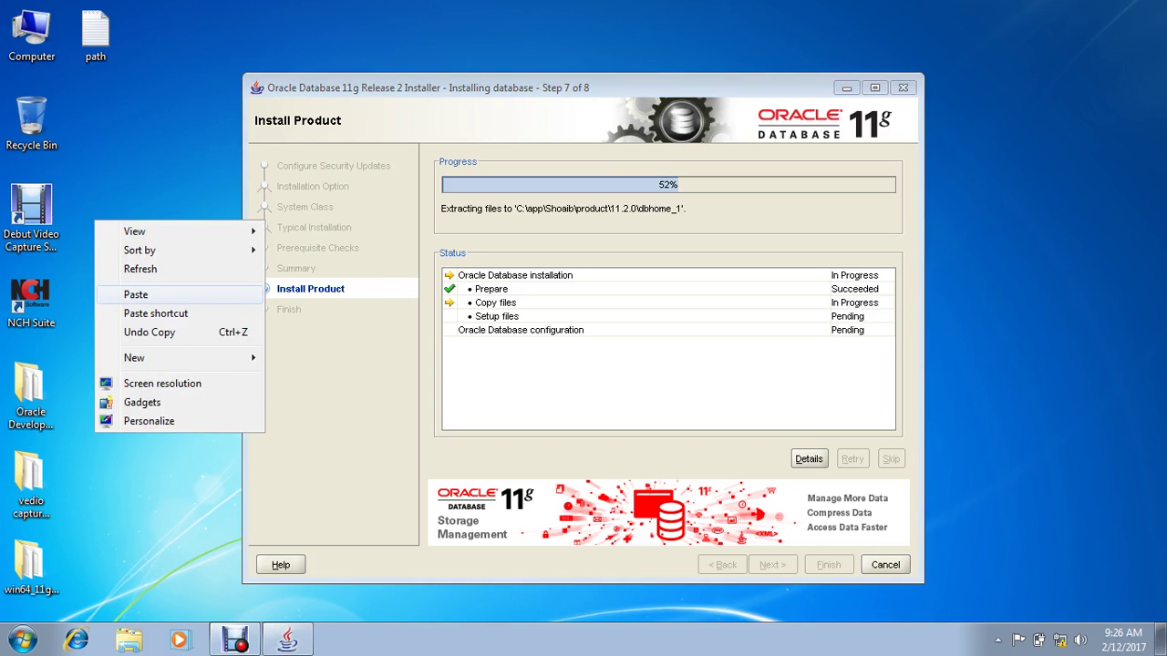
pyautogui.click(140, 269)
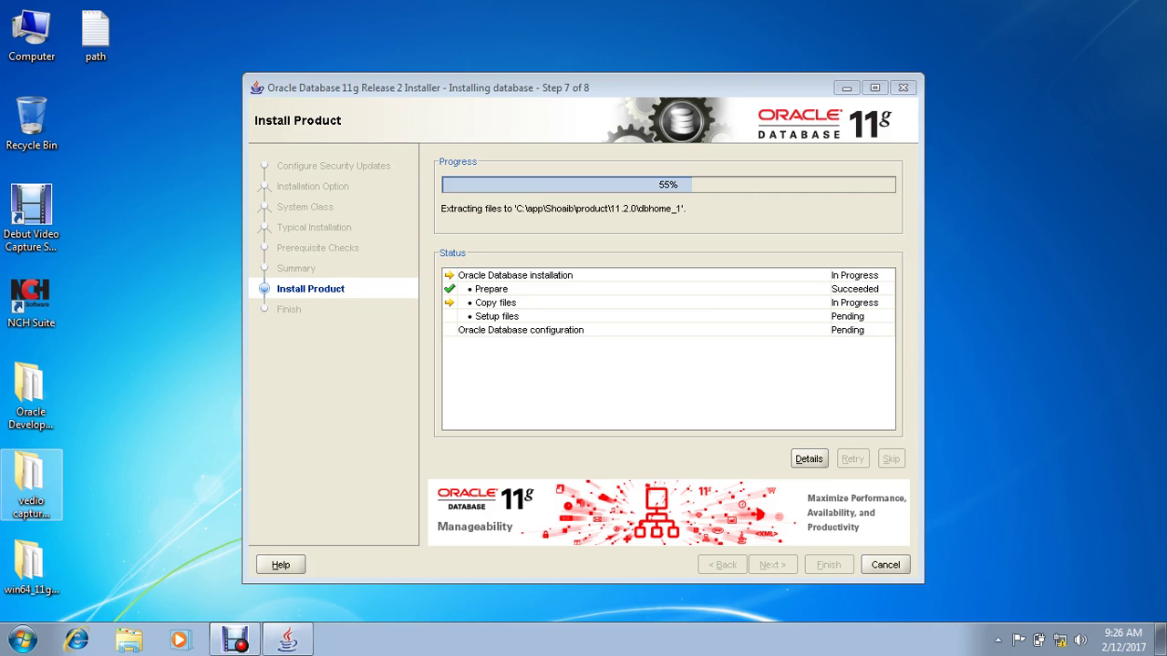
# Step: Browse the win64_11gR2_database_1of2(64bit) folder to LOGIN.SQL, close it, and move the installer up-right
pyautogui.doubleClick(31, 575)
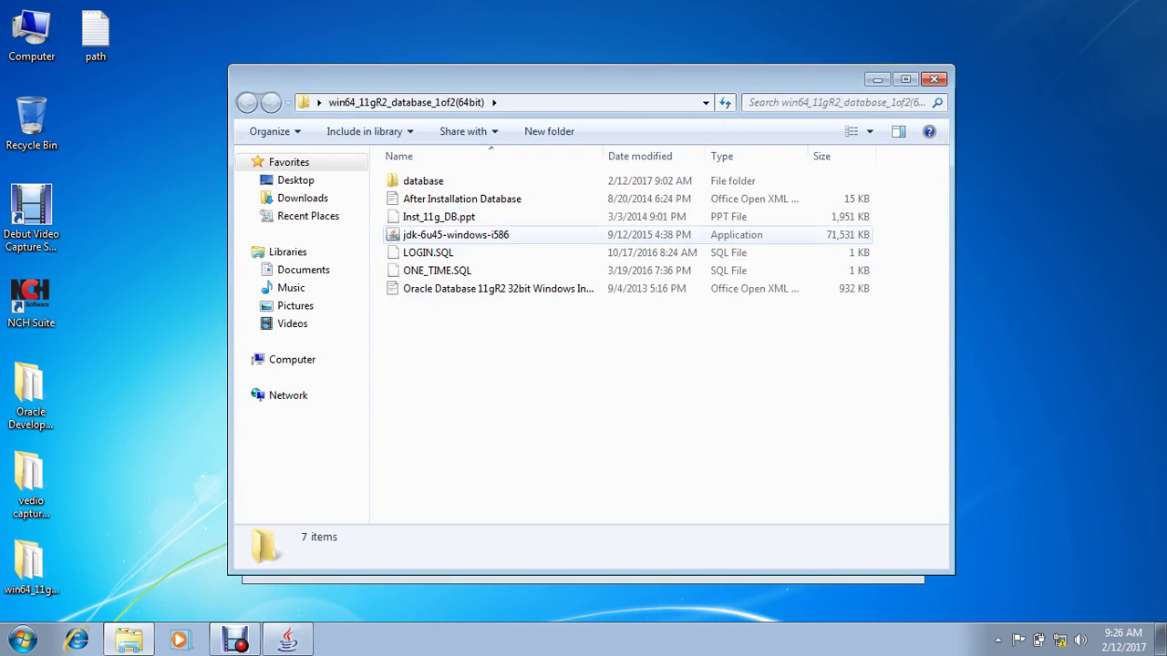
pyautogui.click(428, 252)
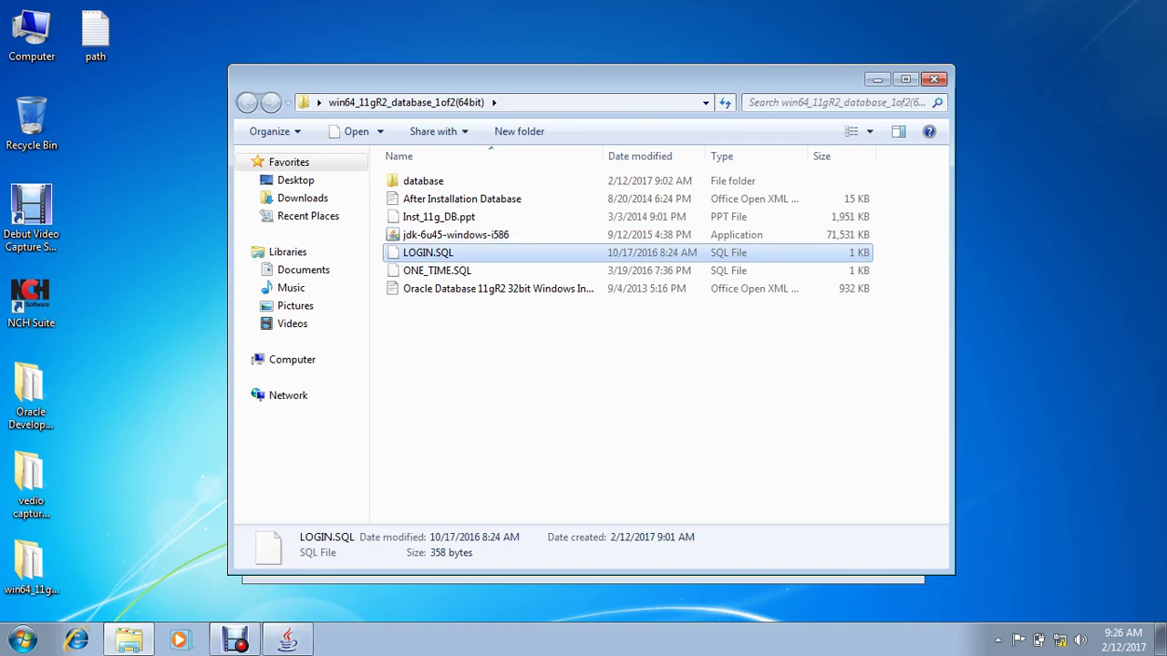
pyautogui.click(933, 80)
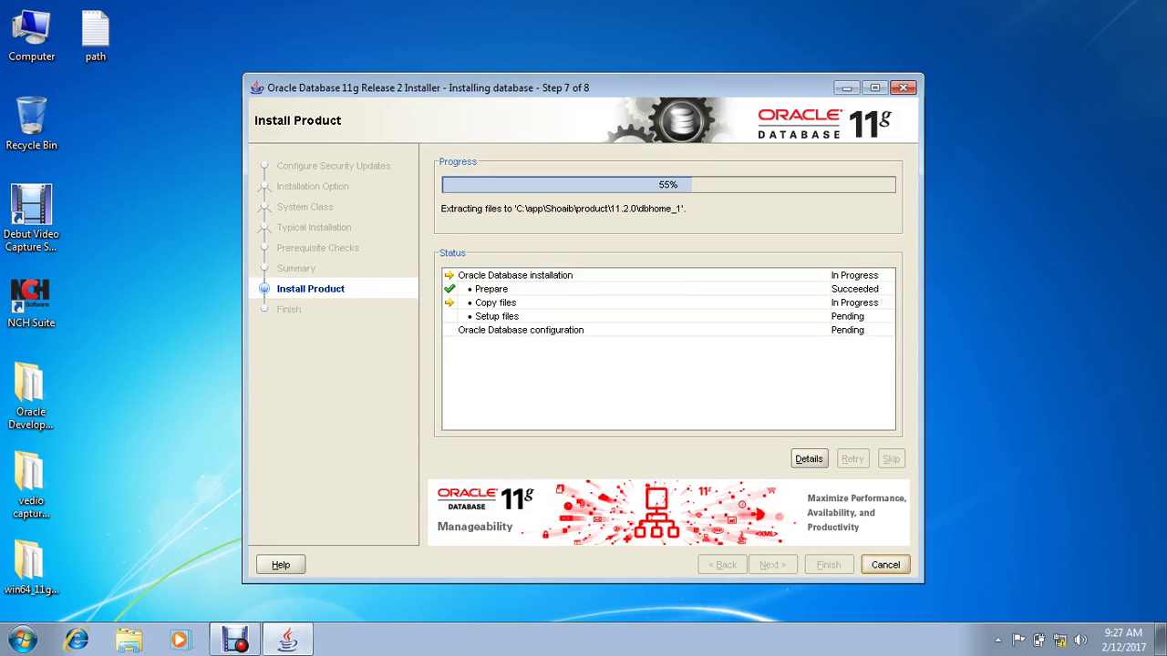
pyautogui.moveTo(584, 87); pyautogui.dragTo(770, 57)
pyautogui.click(31, 570)
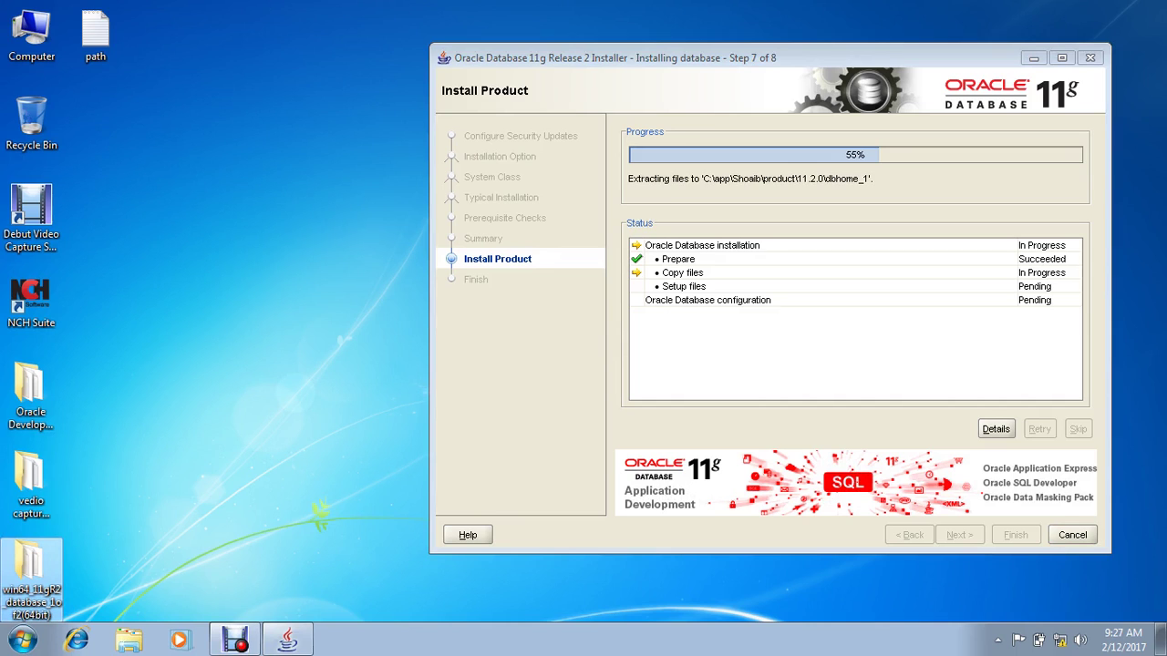
# Step: Refresh the desktop once while the installer copies files at 55%
pyautogui.rightClick(170, 265)
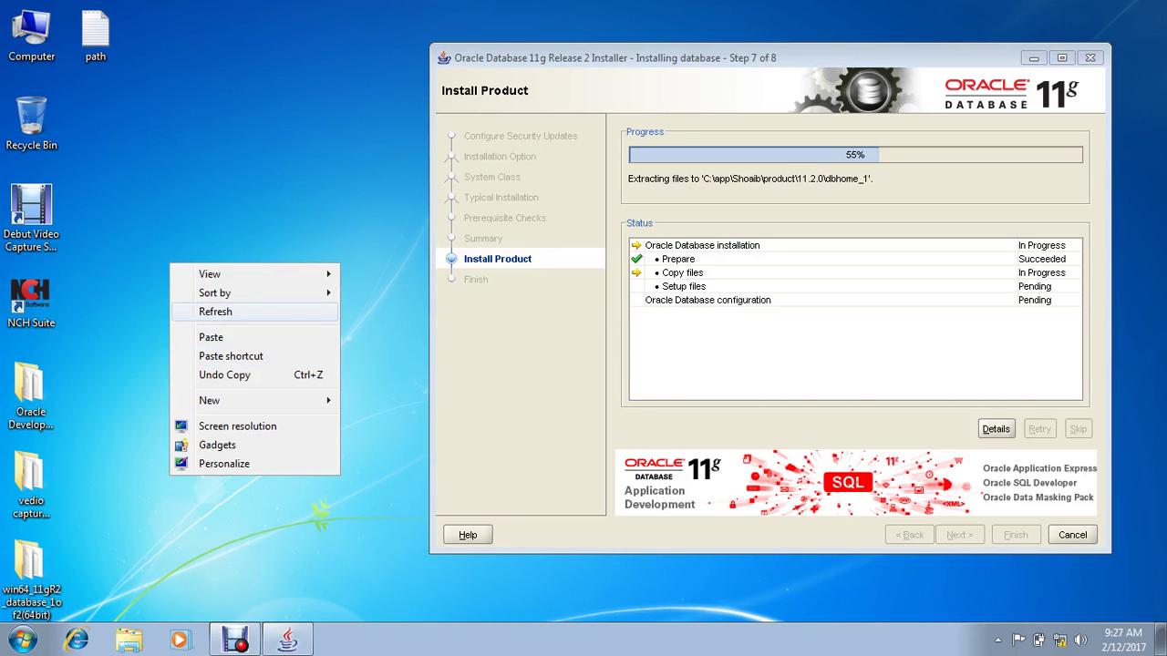
pyautogui.click(215, 312)
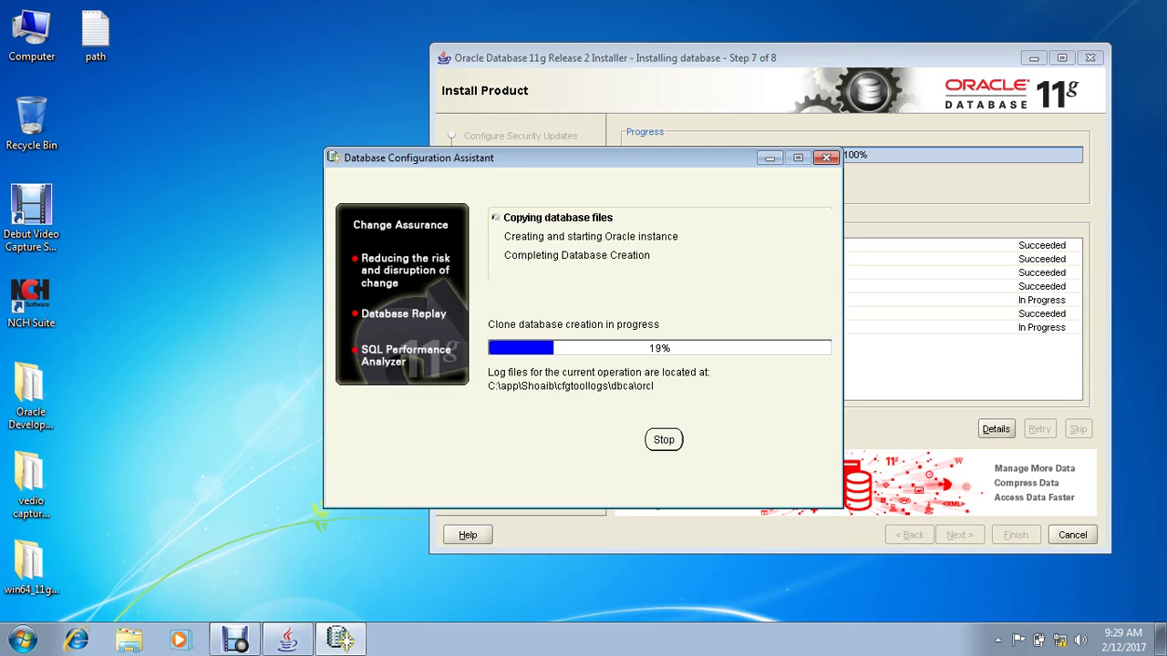
# Step: Refresh the desktop repeatedly via its menu and F5 while DBCA clones the orcl database
pyautogui.rightClick(102, 214)
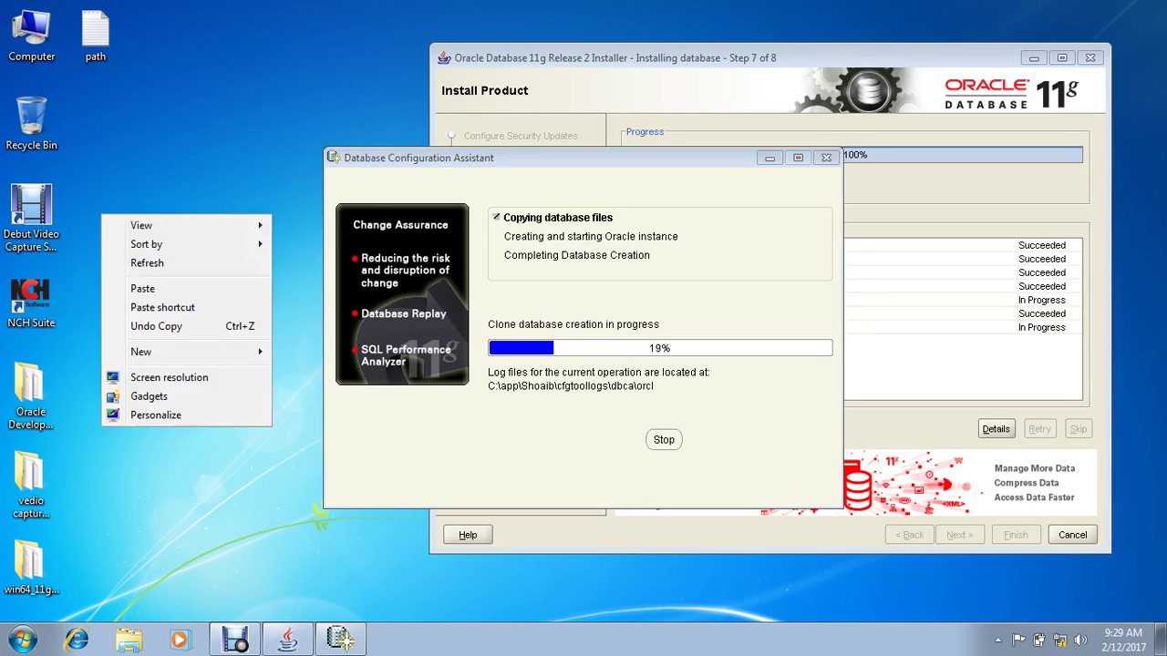
pyautogui.click(147, 263)
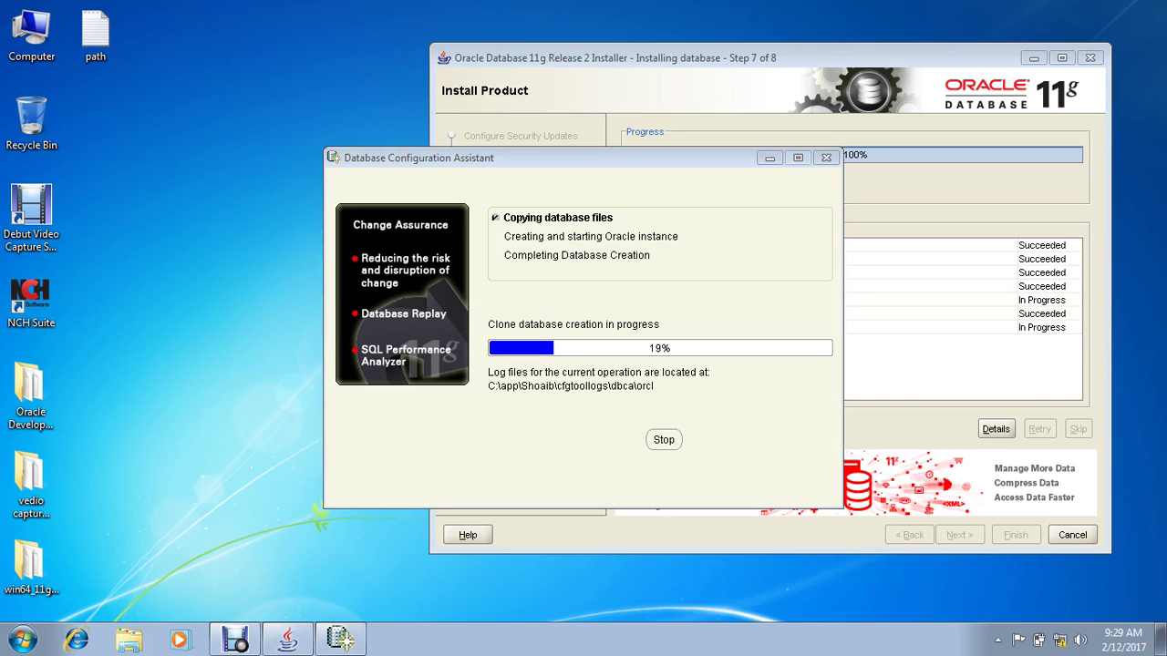
pyautogui.rightClick(135, 186)
pyautogui.press('Return')
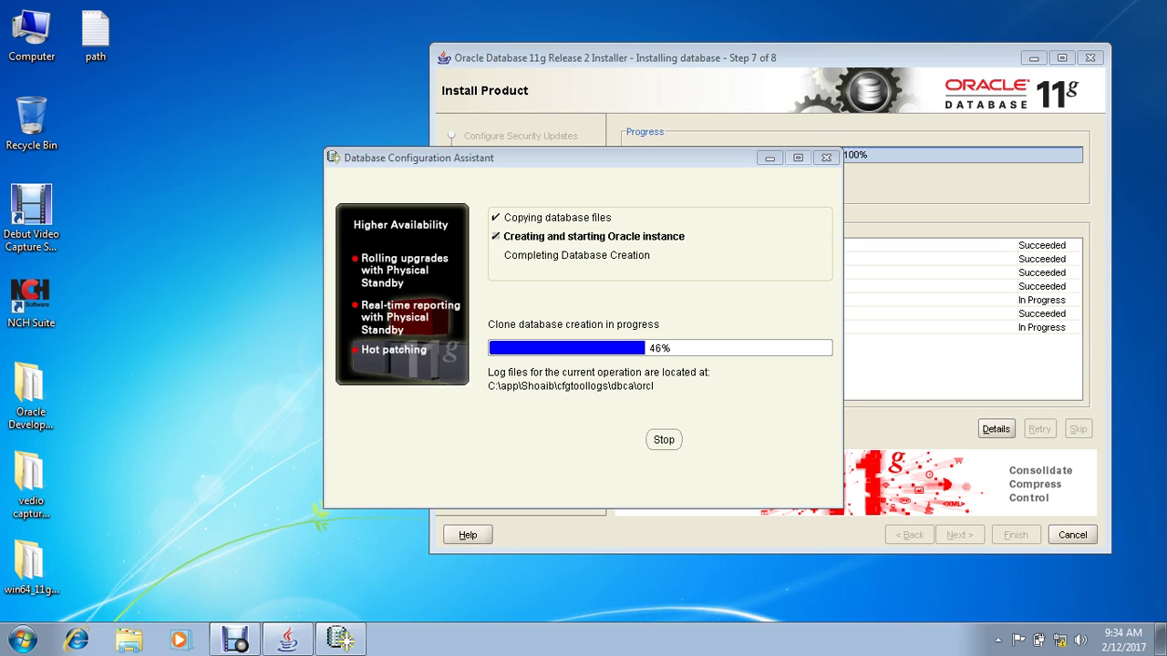
pyautogui.rightClick(125, 129)
pyautogui.click(160, 174)
pyautogui.press('F5')
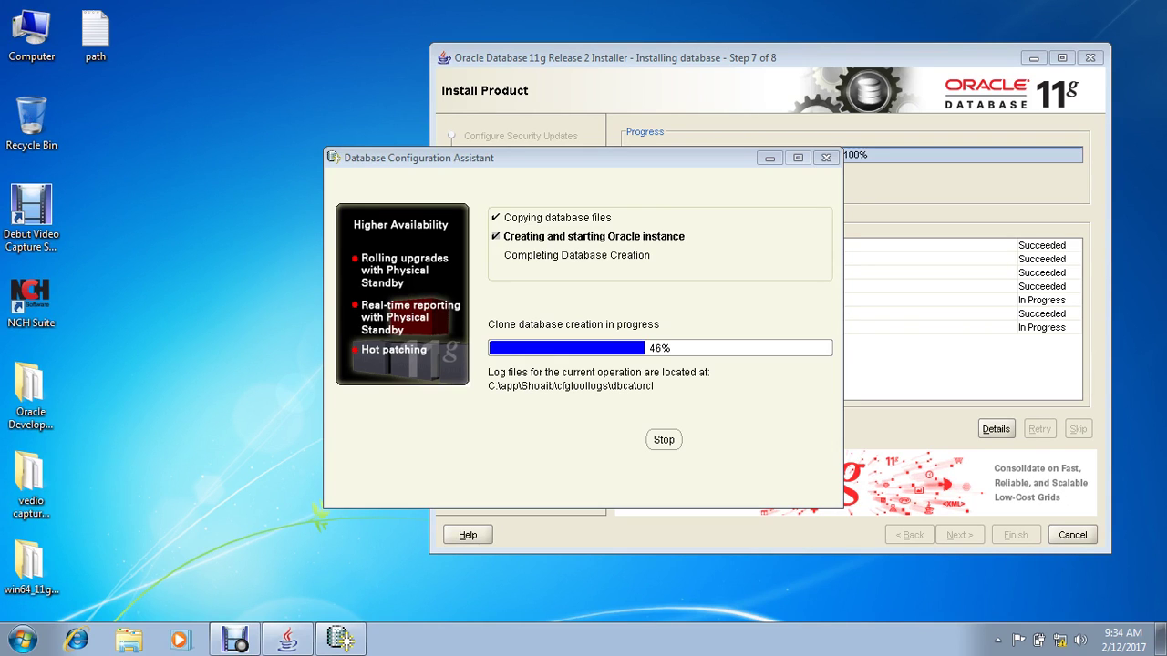
pyautogui.rightClick(177, 152)
pyautogui.click(209, 198)
pyautogui.rightClick(143, 170)
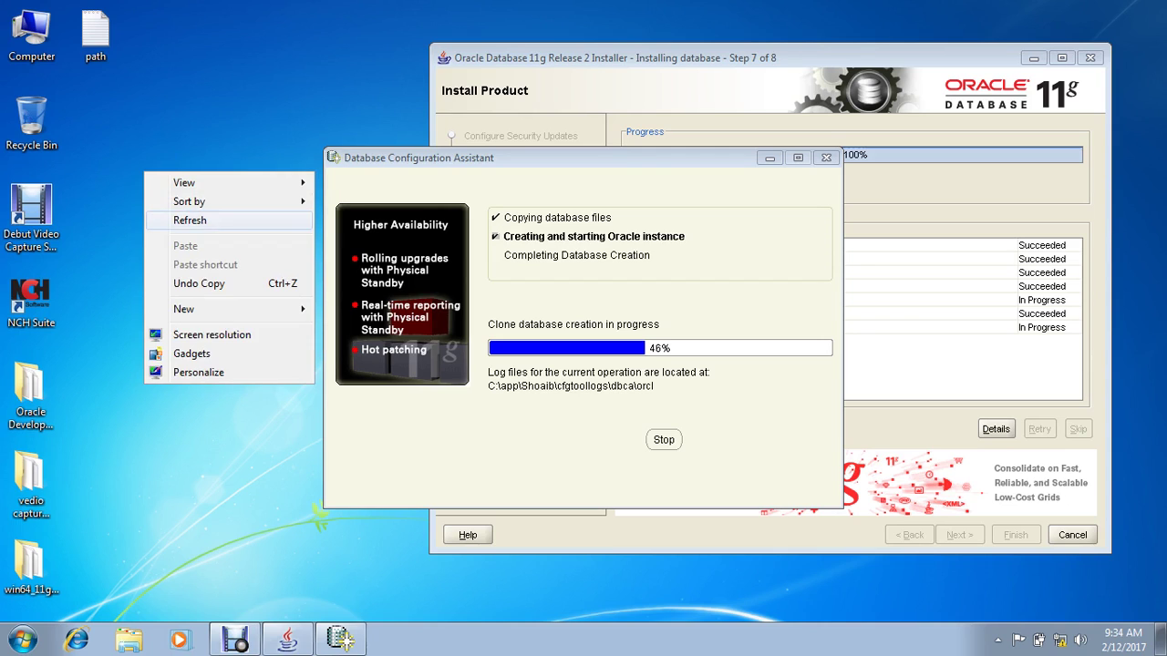
pyautogui.click(182, 215)
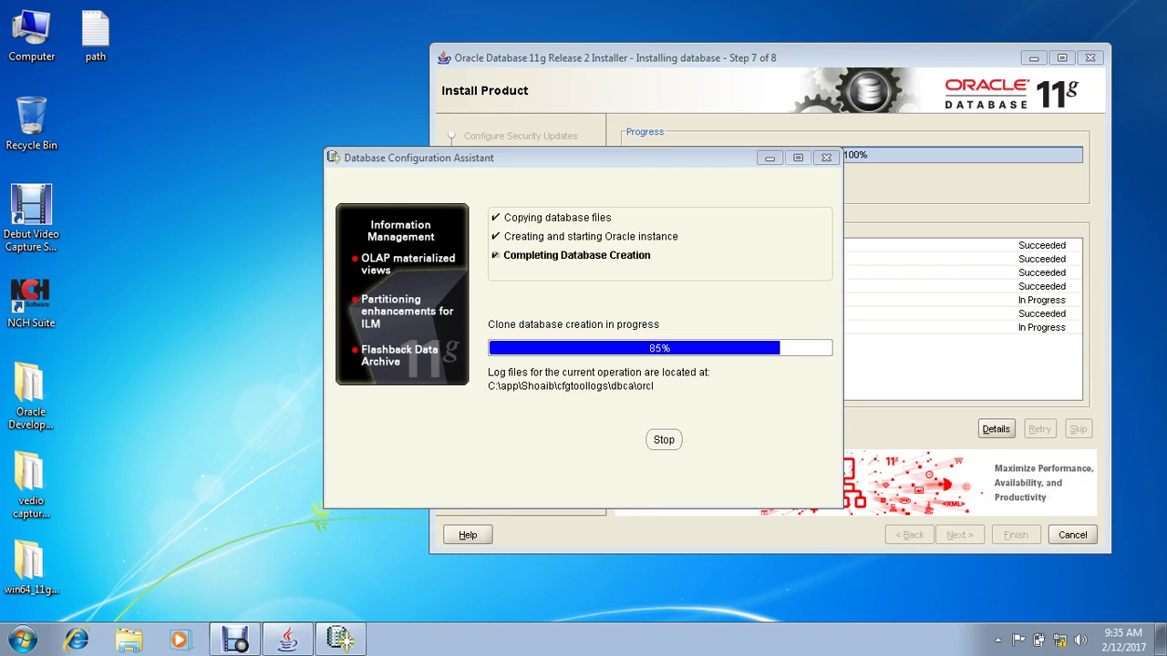
pyautogui.rightClick(136, 253)
pyautogui.click(182, 301)
pyautogui.rightClick(158, 250)
pyautogui.click(187, 298)
pyautogui.press('F5')
pyautogui.press('F5')
pyautogui.press('F5')
pyautogui.press('F5')
pyautogui.press('F5')
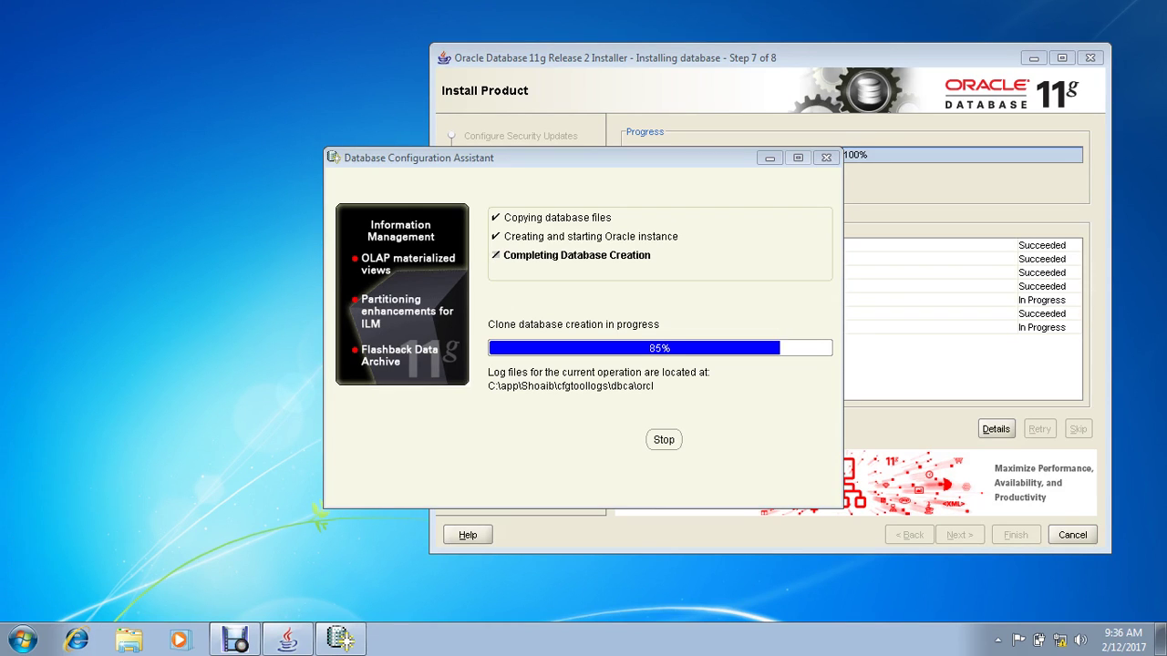
pyautogui.press('F5')
pyautogui.press('F5')
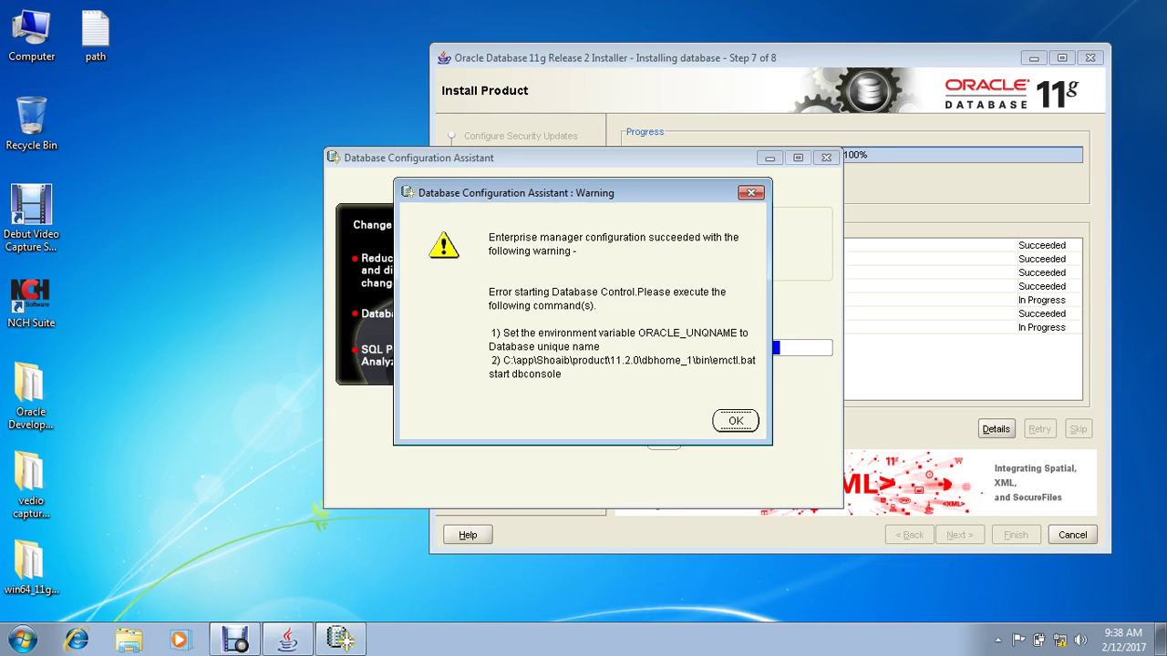
# Step: Acknowledge the Enterprise Manager warning and database summary, then close the finished installer
pyautogui.press('Return')
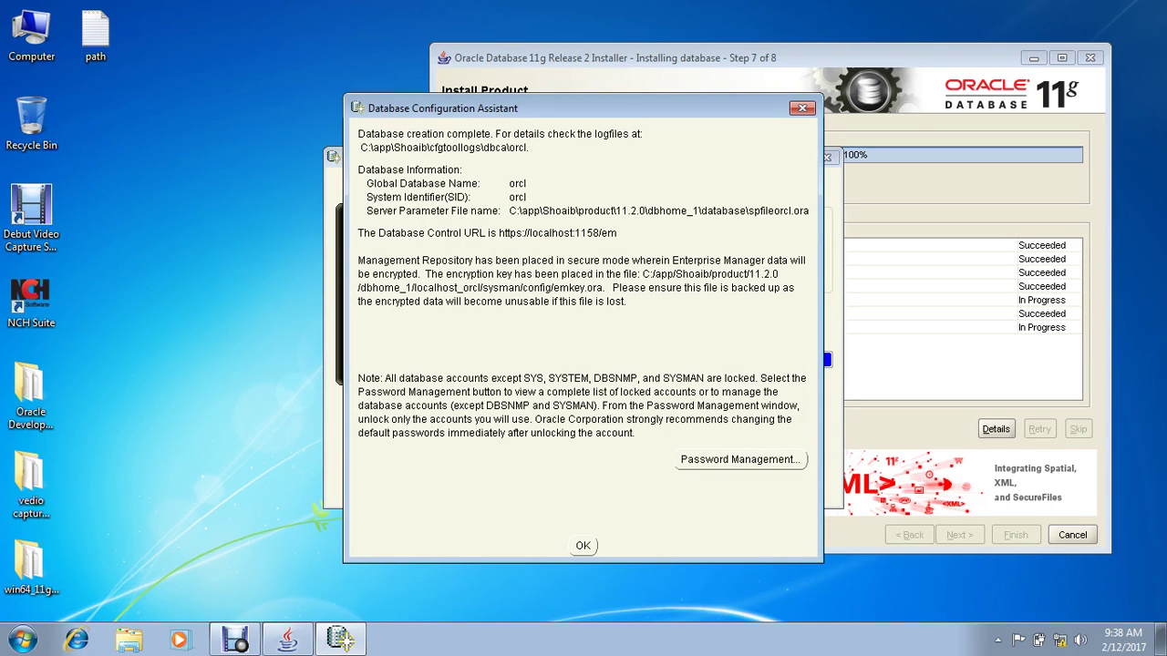
pyautogui.press('Return')
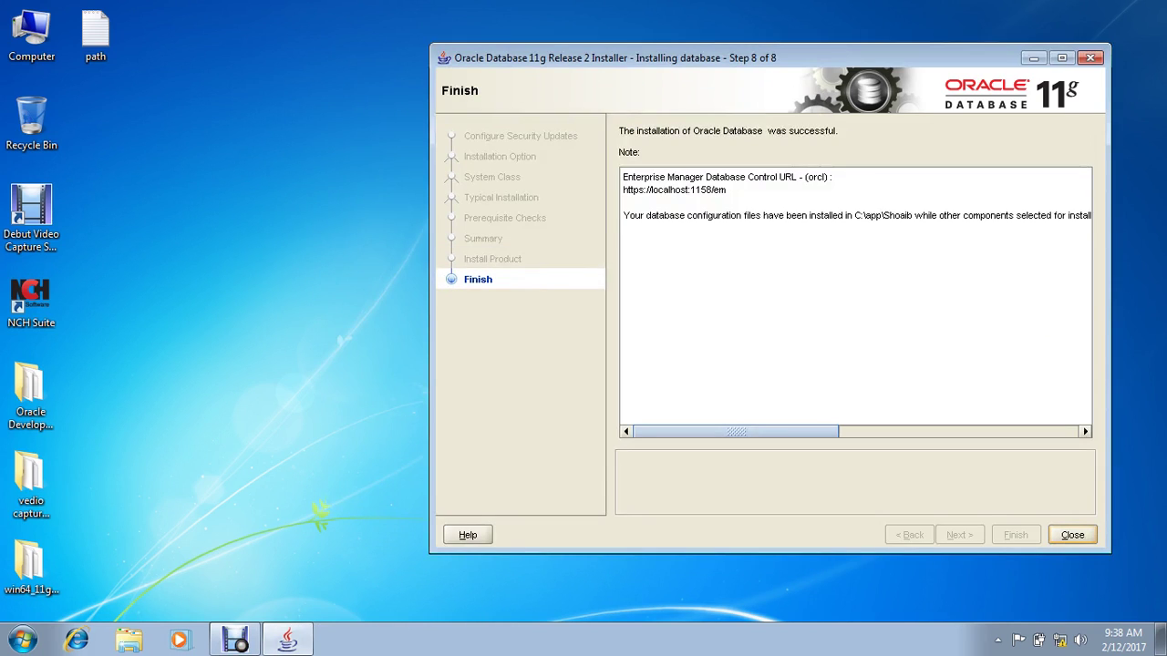
pyautogui.press('Return')
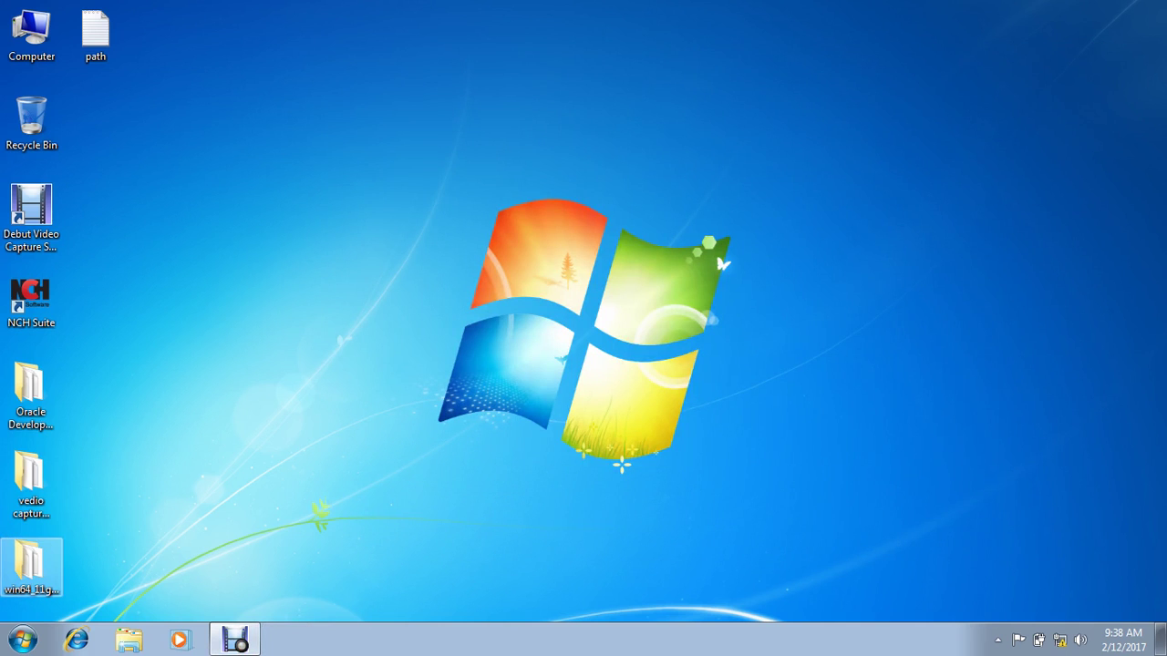
# Step: In the win64_11gR2 folder, set ONE_TIME.SQL to open with Notepad through its Properties
pyautogui.doubleClick(31, 567)
pyautogui.click(437, 270)
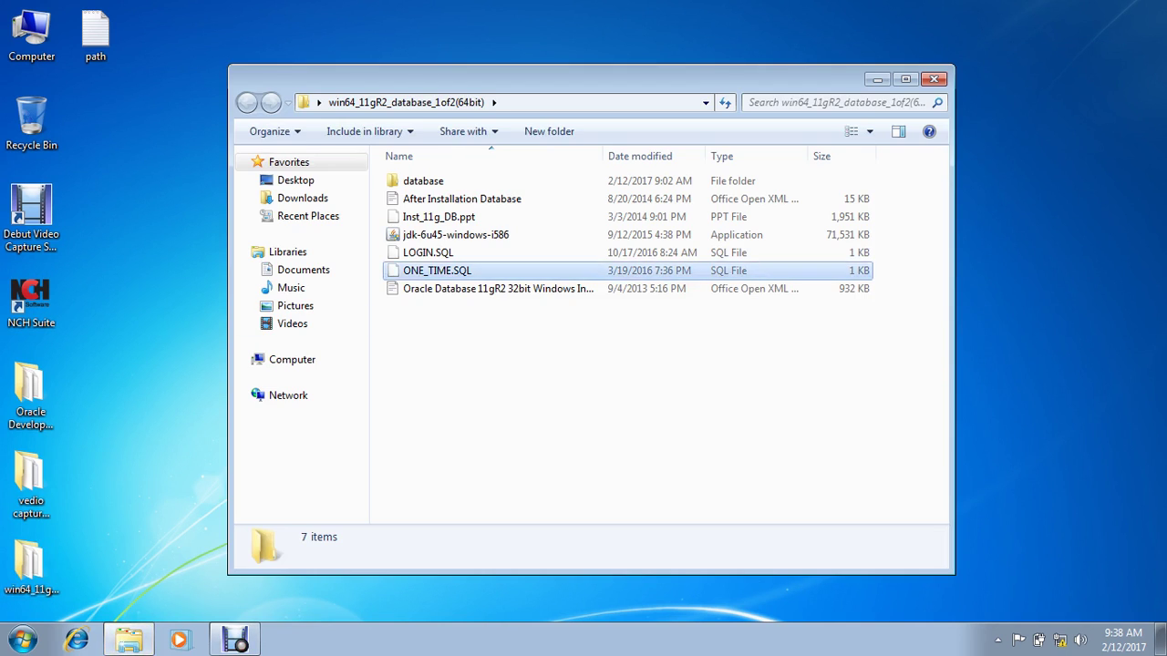
pyautogui.rightClick(523, 270)
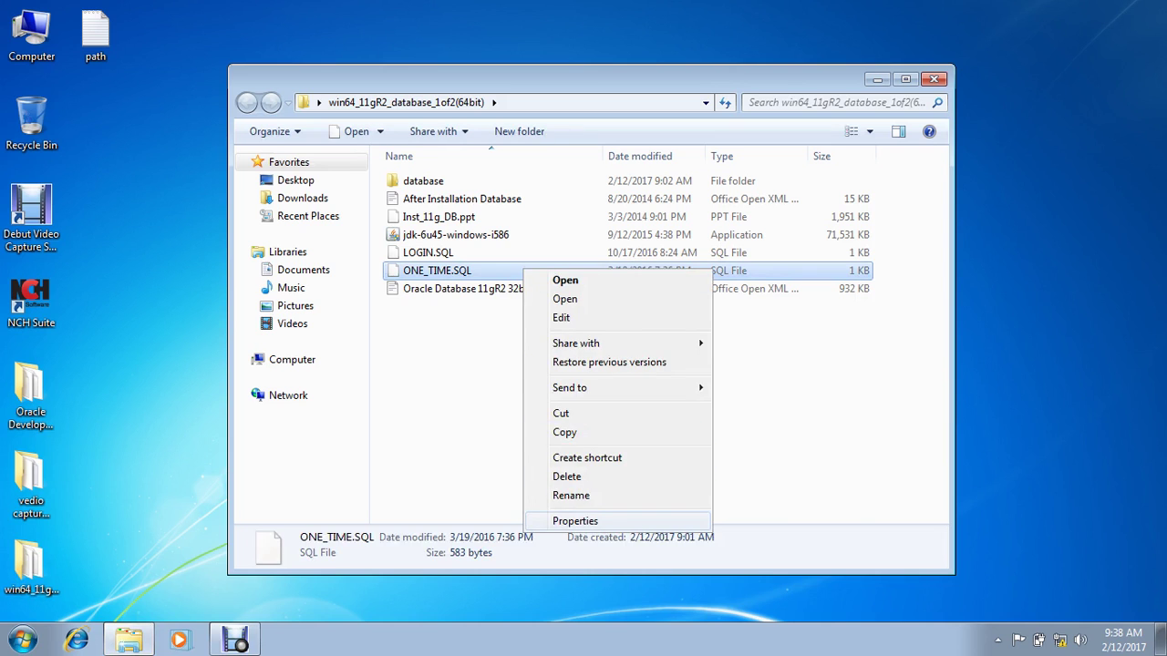
pyautogui.click(574, 520)
pyautogui.click(773, 313)
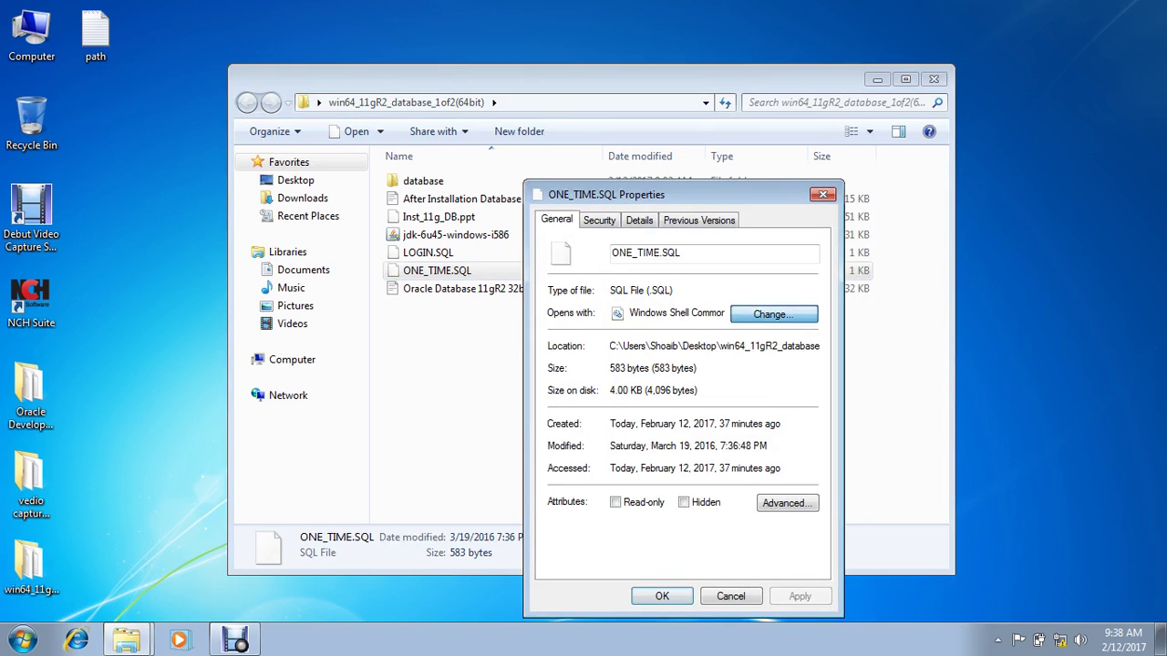
pyautogui.click(712, 491)
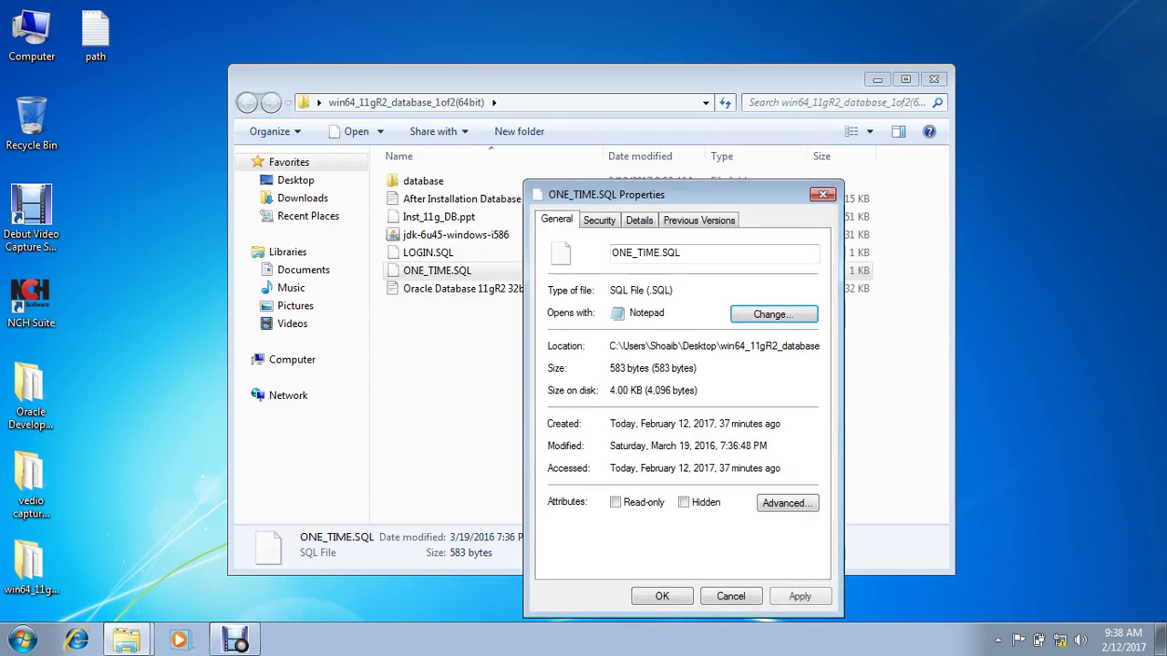
pyautogui.click(662, 596)
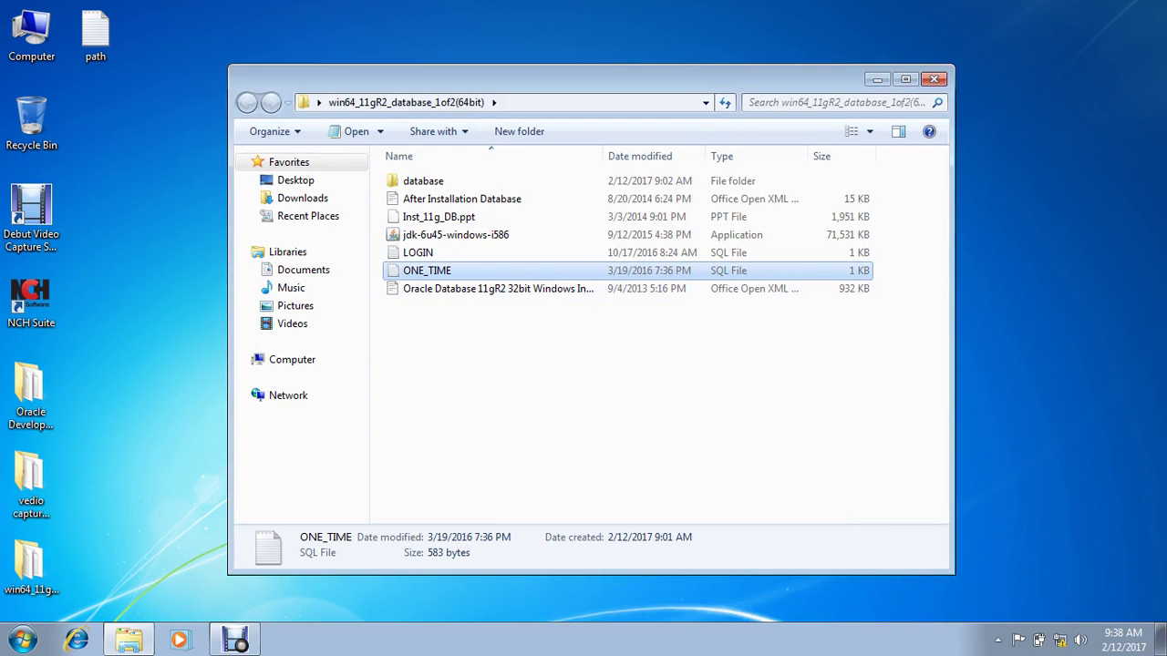
# Step: Open ONE_TIME.SQL in Notepad, select from the ALTER USER SCOTT line down, then minimize it
pyautogui.press('F2')
pyautogui.press('Escape')
pyautogui.press('Return')
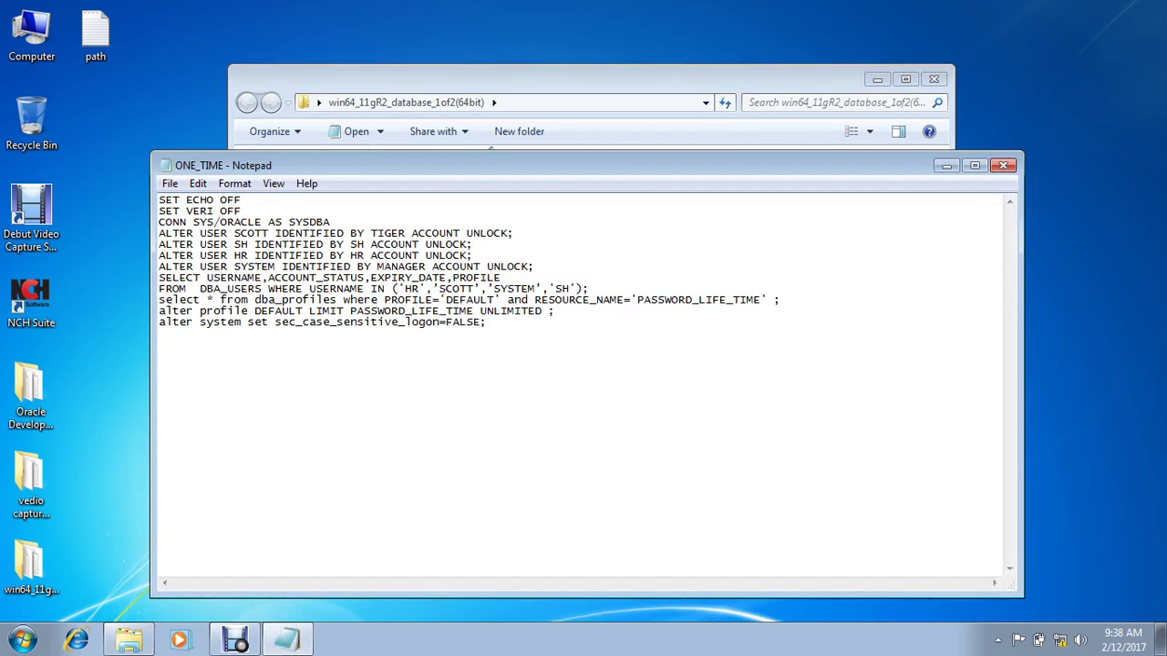
pyautogui.click(160, 234)
pyautogui.hotkey('shift', 'Down')
pyautogui.hotkey('shift', 'Down')
pyautogui.hotkey('shift', 'Down')
pyautogui.hotkey('shift', 'Down')
pyautogui.hotkey('shift', 'Down')
pyautogui.hotkey('shift', 'Down')
pyautogui.hotkey('shift', 'Down')
pyautogui.hotkey('shift', 'Down')
pyautogui.hotkey('shift', 'Down')
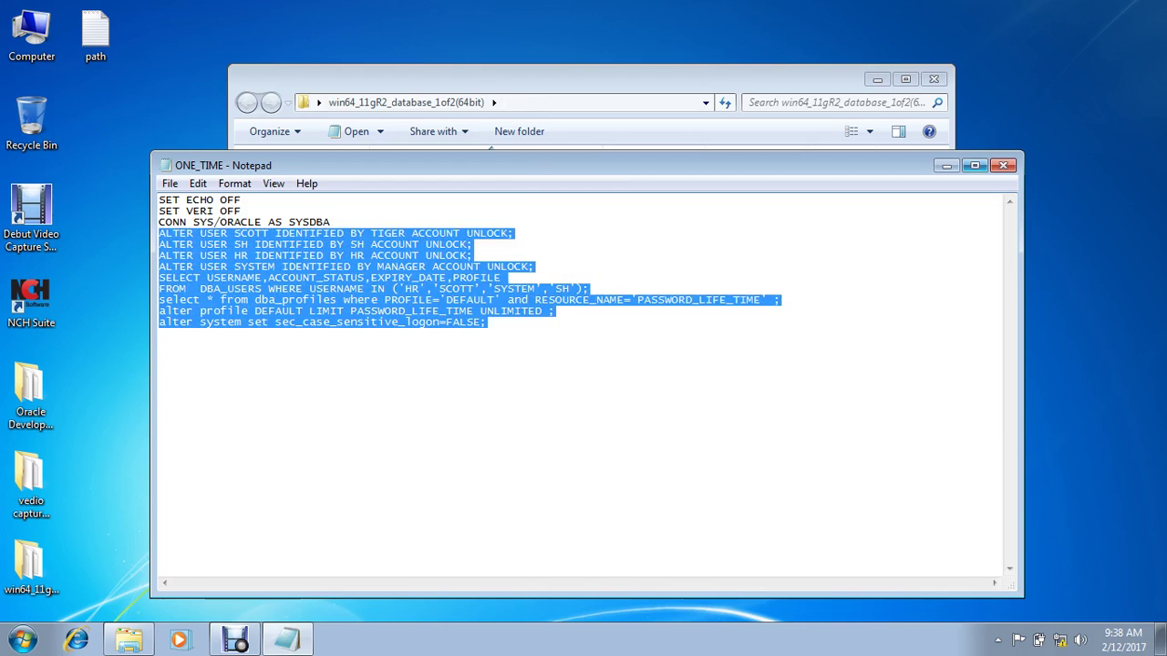
pyautogui.click(946, 165)
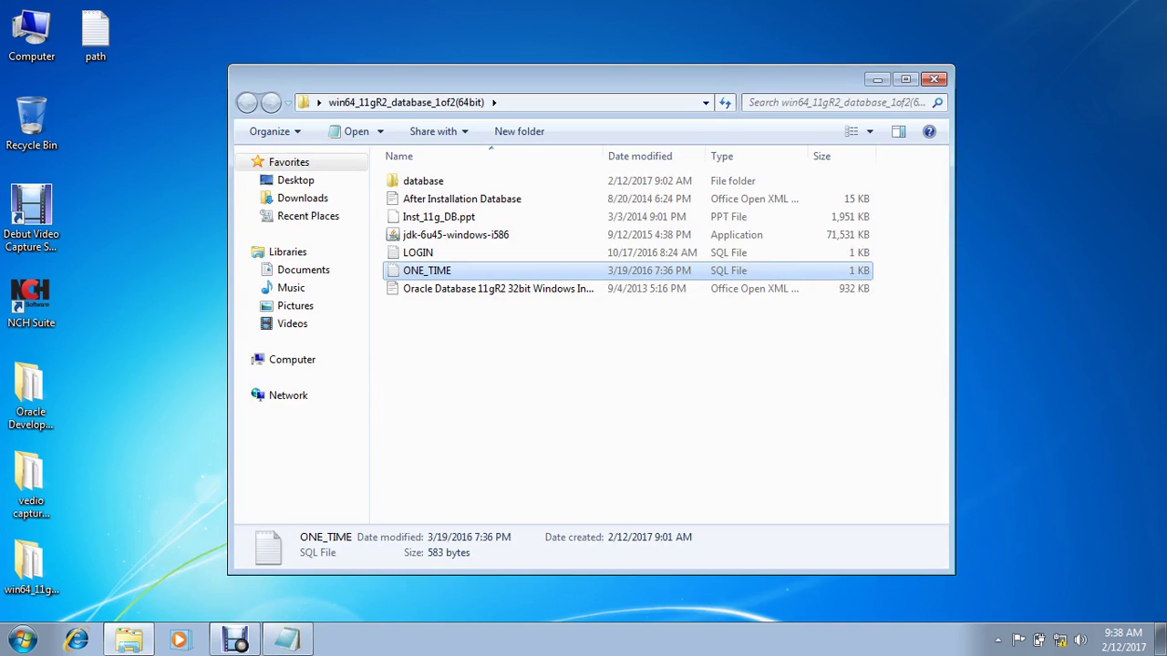
pyautogui.press('super')
# Step: Find the SQL Plus shortcut and set it to run as administrator in its properties
pyautogui.write('sq')
pyautogui.press('Down')
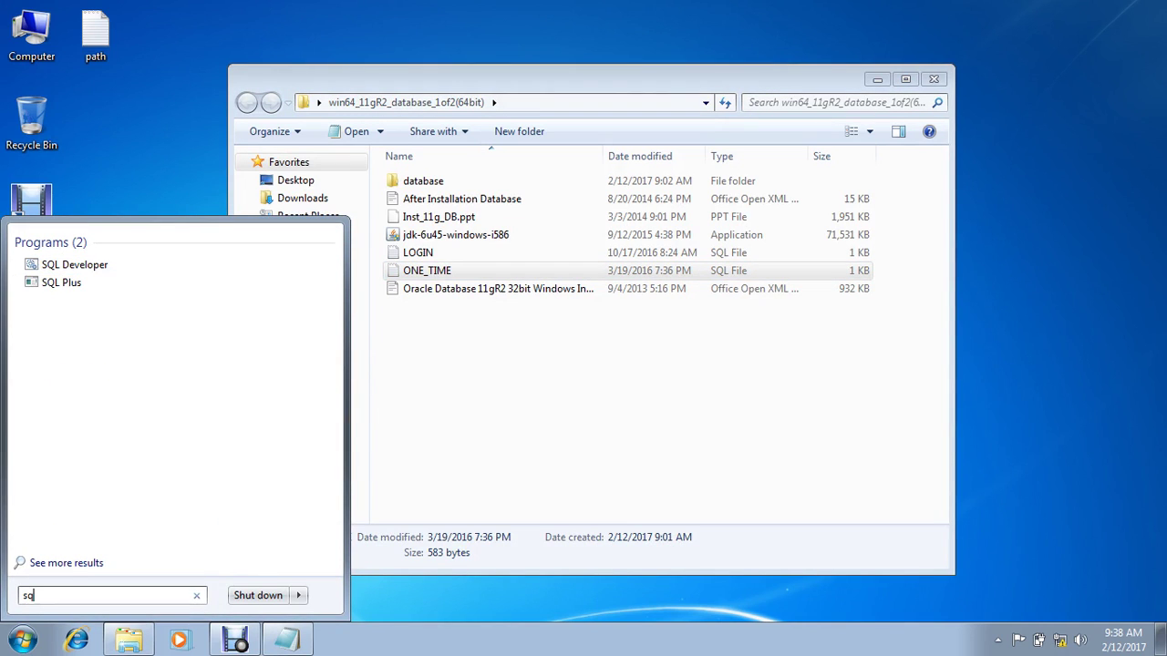
pyautogui.hotkey('shift', 'F10')
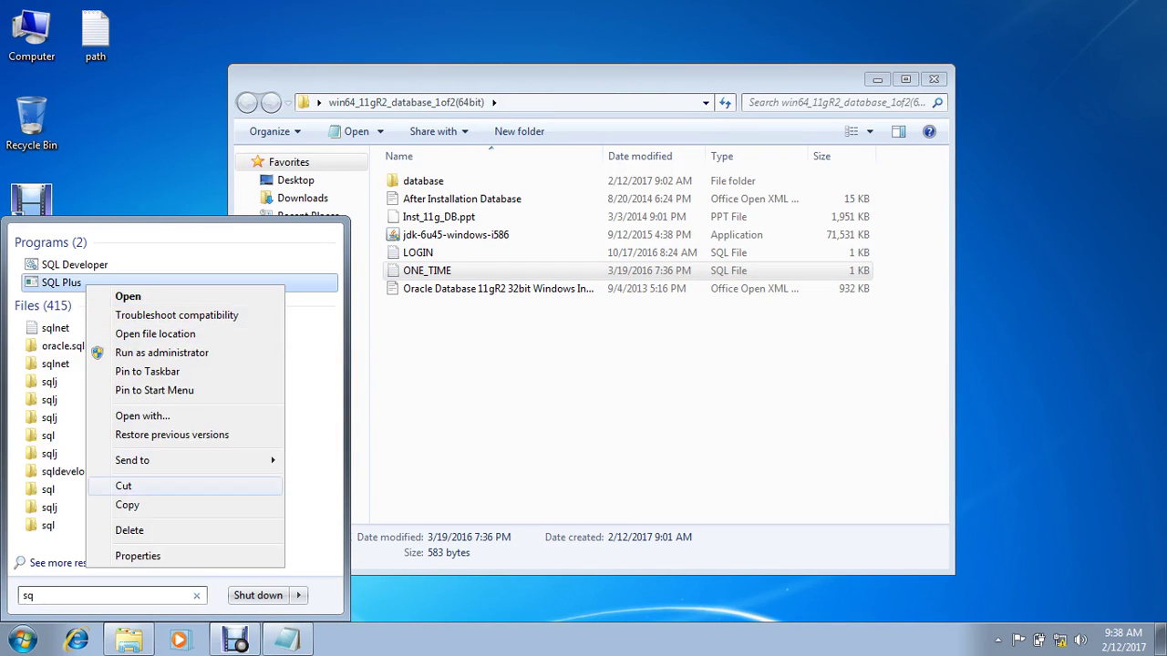
pyautogui.press('Up')
pyautogui.press('Return')
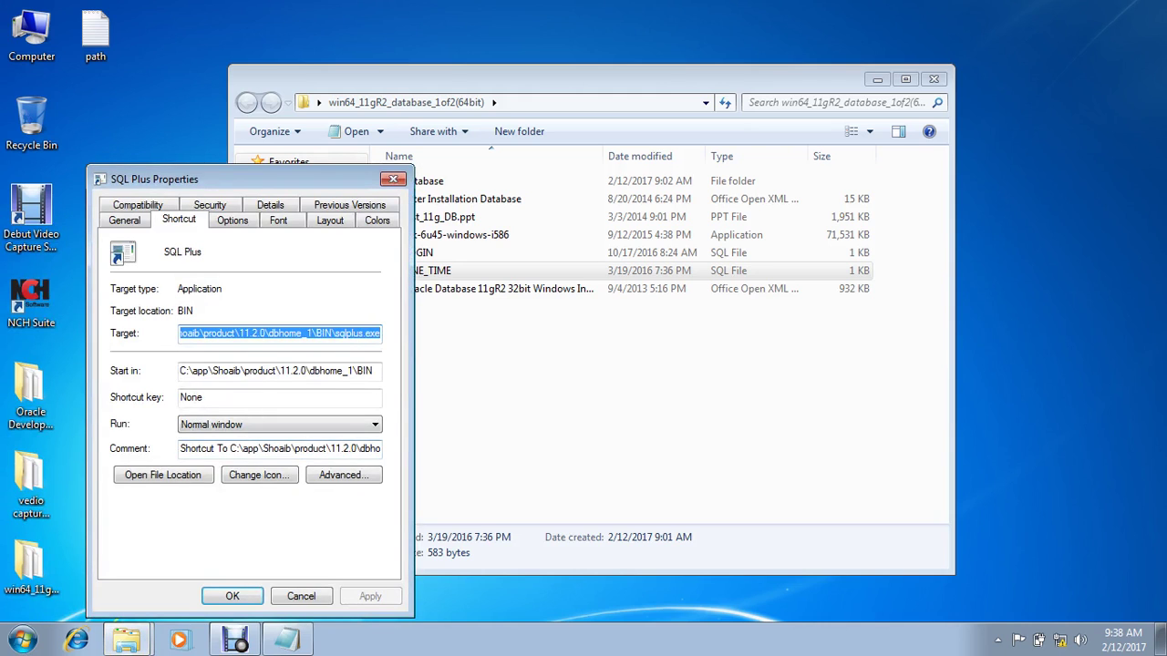
pyautogui.hotkey('alt', 'd')
pyautogui.press('space')
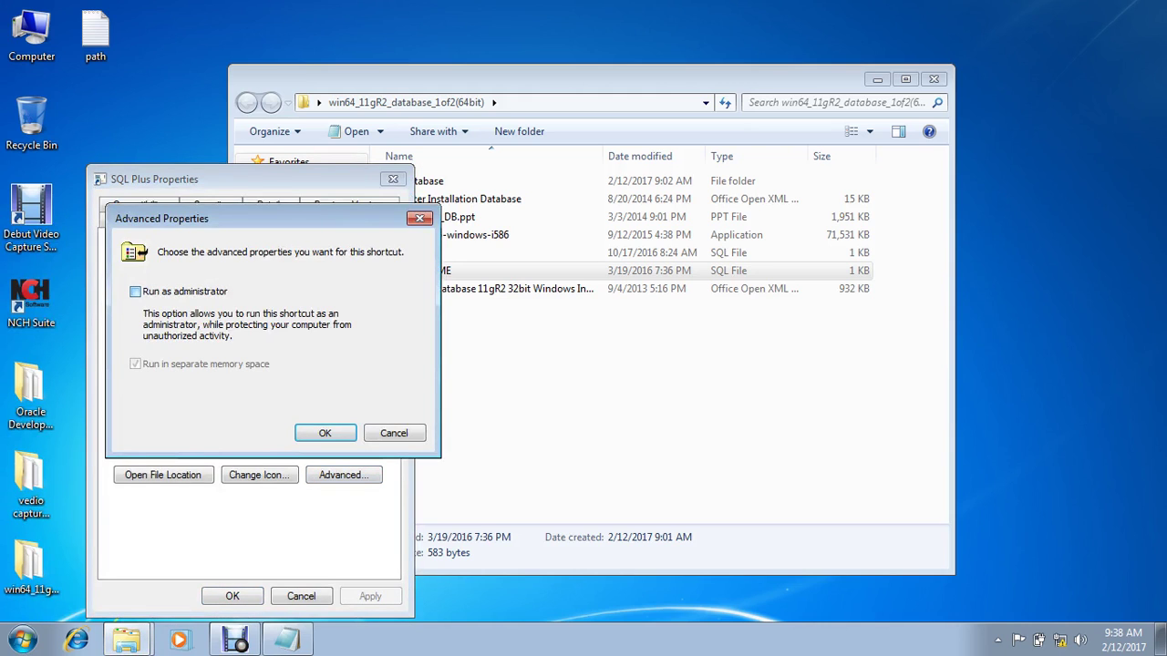
pyautogui.press('Return')
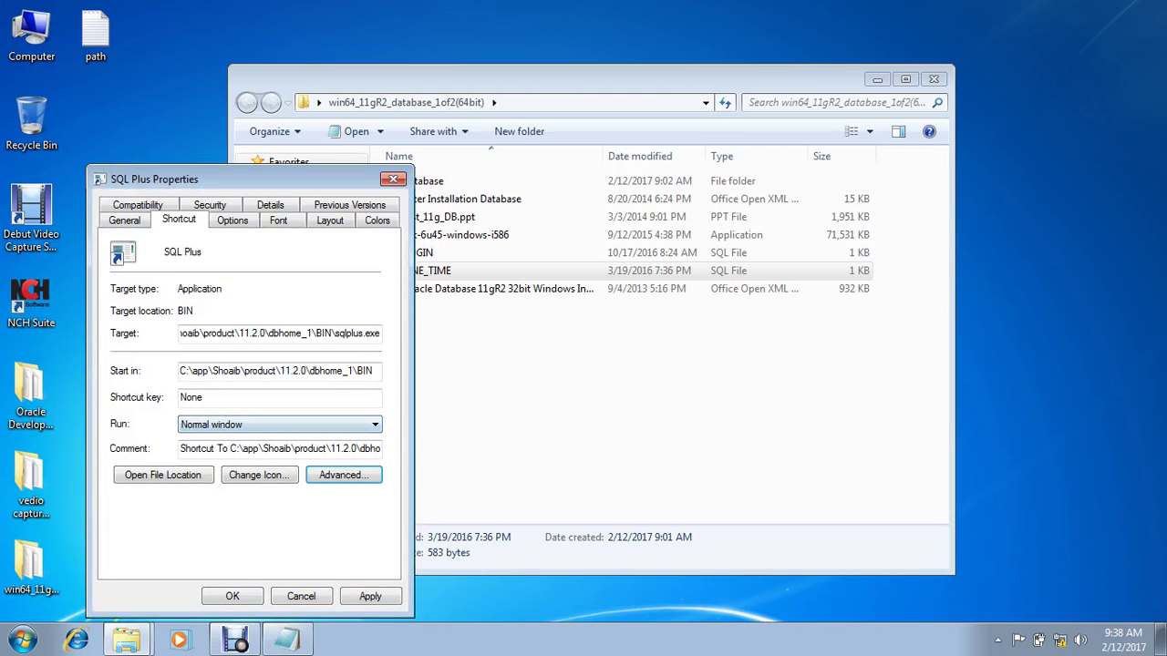
# Step: Turn on QuickEdit mode and switch the console font to Lucida Console
pyautogui.hotkey('ctrl', 'Tab')
pyautogui.hotkey('alt', 'q')
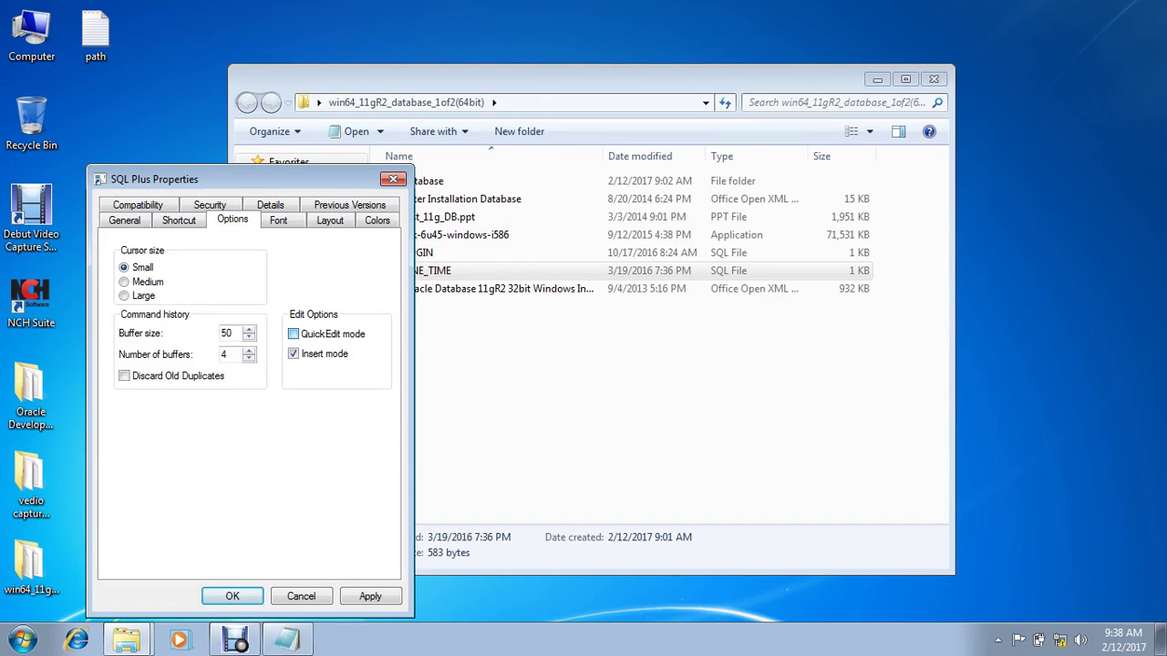
pyautogui.hotkey('ctrl', 'Tab')
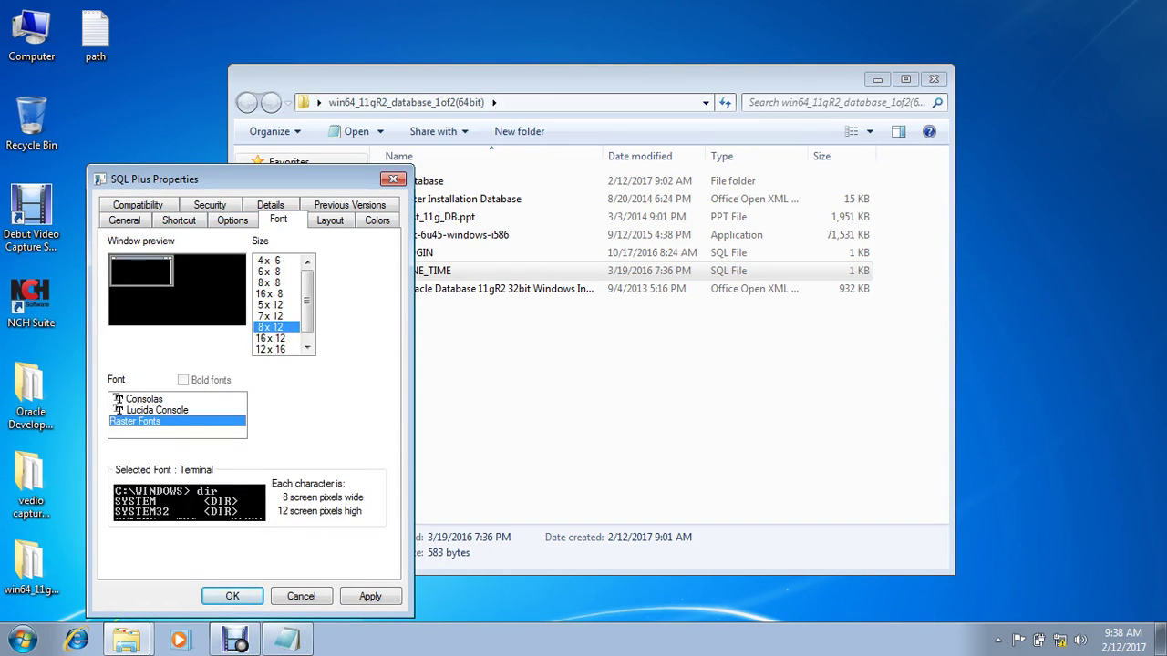
pyautogui.press('Up')
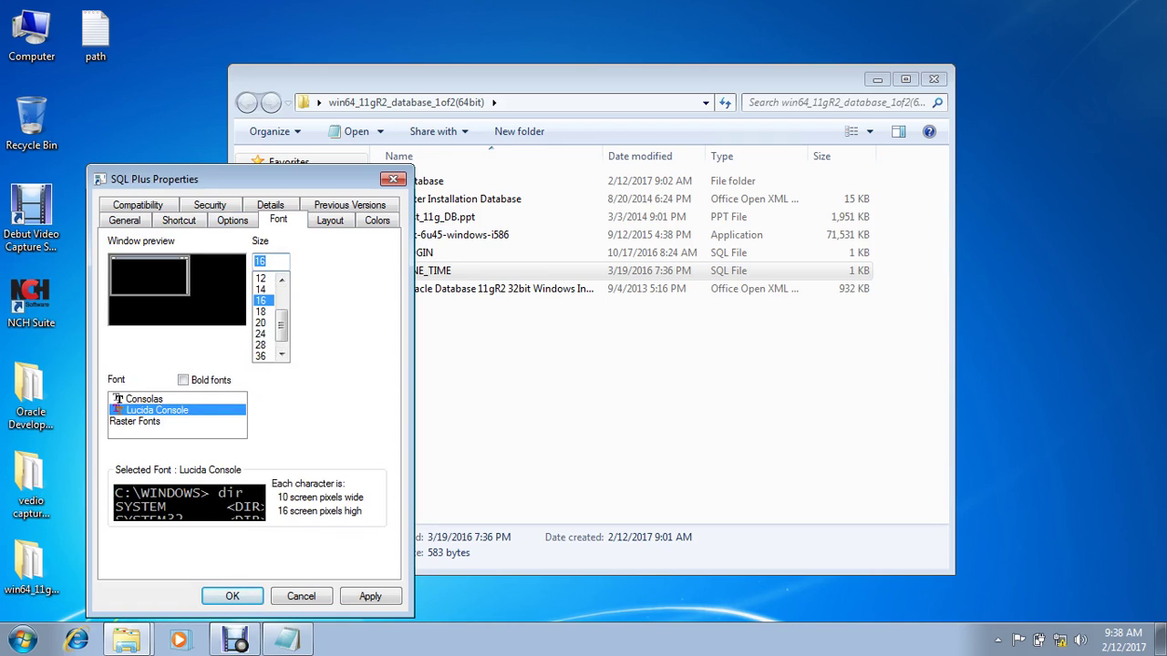
# Step: Widen the console buffer and window, and make the window 40 lines tall
pyautogui.hotkey('ctrl', 'Tab')
pyautogui.press('Up')
pyautogui.press('Tab')
pyautogui.press('Up')
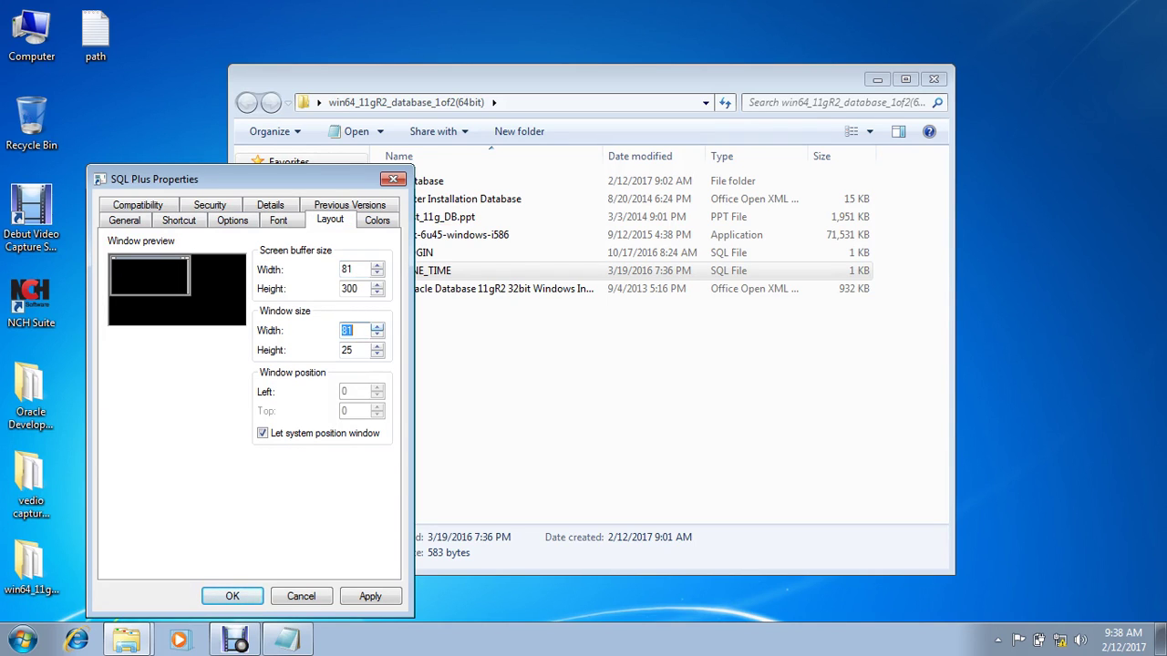
pyautogui.press('Up')
pyautogui.press('Up')
pyautogui.press('Up')
pyautogui.press('Up')
pyautogui.press('Up')
pyautogui.press('Up')
pyautogui.press('Up')
pyautogui.press('Up')
pyautogui.press('Up')
pyautogui.press('Up')
pyautogui.press('Up')
pyautogui.press('Up')
pyautogui.press('Up')
pyautogui.press('Up')
pyautogui.press('Up')
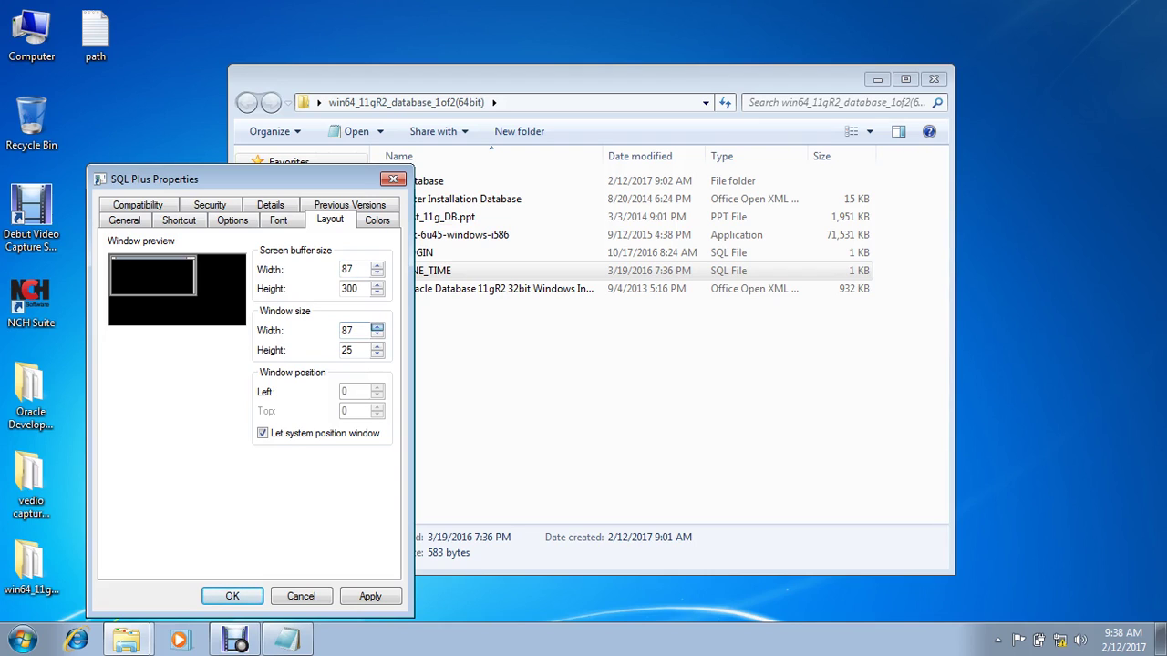
pyautogui.press('Up')
pyautogui.press('Up')
pyautogui.press('Up')
pyautogui.press('Up')
pyautogui.press('Up')
pyautogui.press('Up')
pyautogui.press('Up')
pyautogui.press('Up')
pyautogui.press('Up')
pyautogui.press('Up')
pyautogui.press('Up')
pyautogui.press('Up')
pyautogui.press('Up')
pyautogui.press('Up')
pyautogui.press('Up')
pyautogui.press('Up')
pyautogui.press('Up')
pyautogui.press('Up')
pyautogui.press('Up')
pyautogui.press('Up')
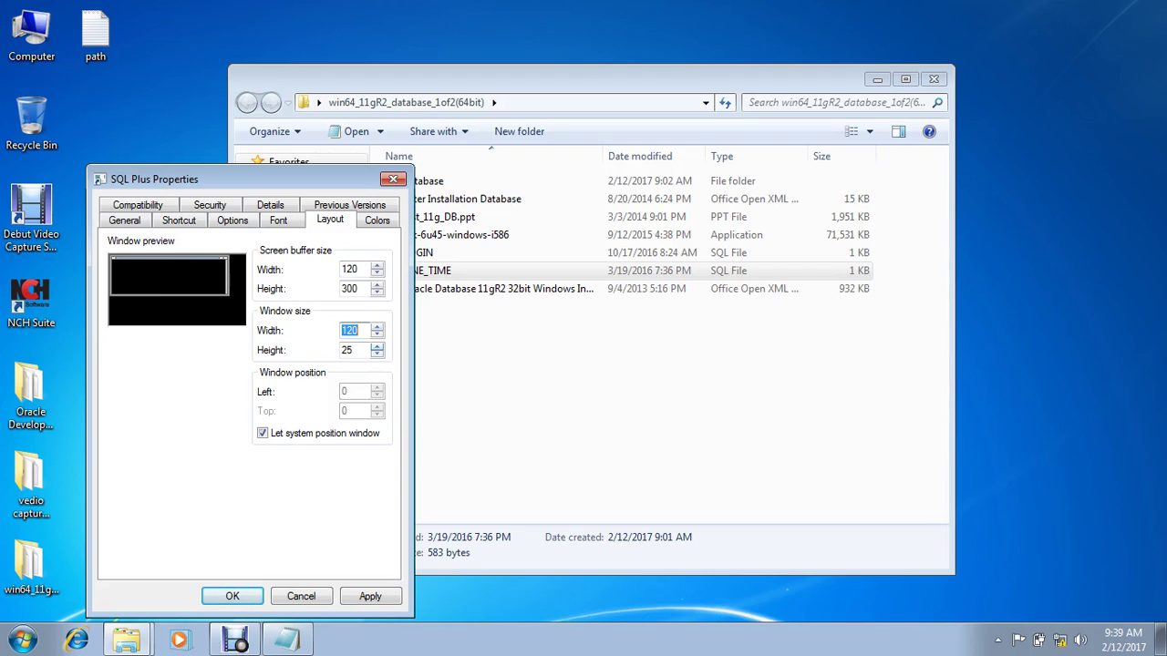
pyautogui.press('Tab')
pyautogui.press('Up')
pyautogui.press('Up')
pyautogui.press('Up')
pyautogui.press('Up')
pyautogui.press('Up')
pyautogui.press('Up')
pyautogui.press('Up')
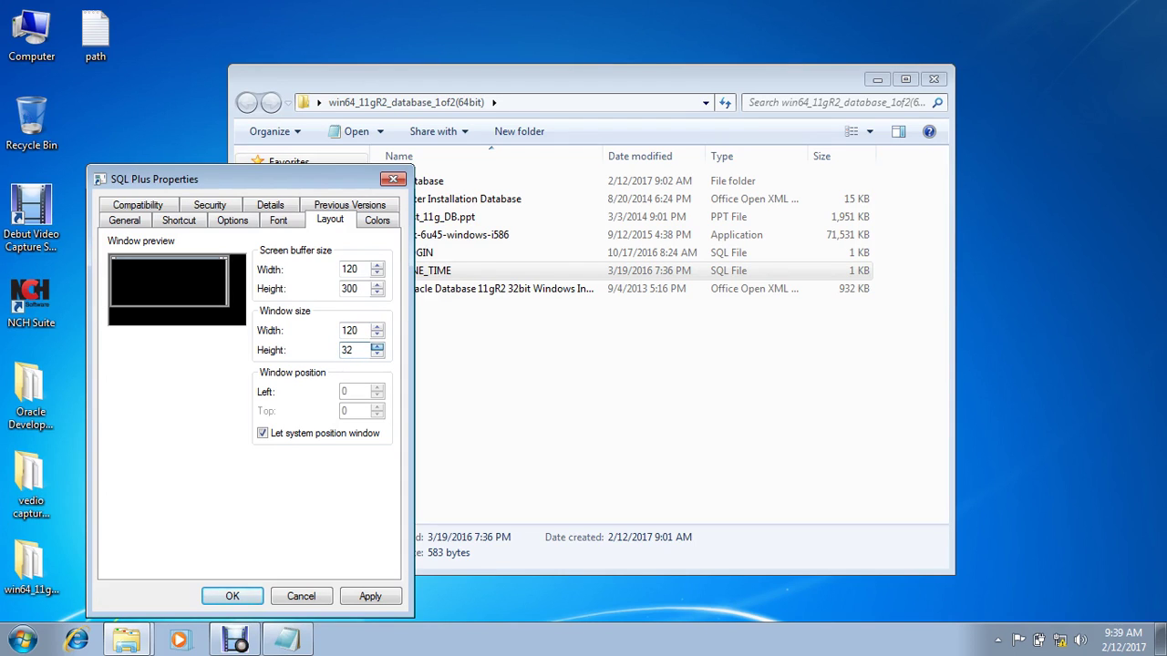
pyautogui.press('Up')
pyautogui.press('Up')
pyautogui.press('Up')
pyautogui.press('Up')
pyautogui.press('Up')
pyautogui.press('Up')
pyautogui.press('Up')
pyautogui.press('Up')
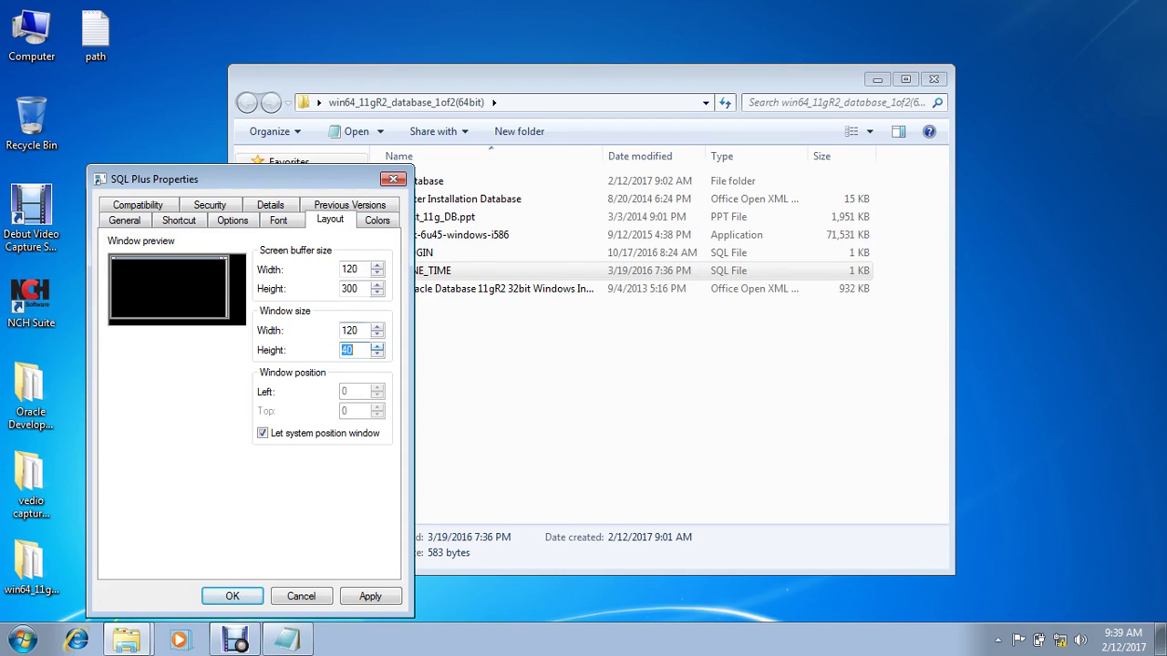
# Step: Give the console black screen text on a white background and save with administrator permission
pyautogui.click(378, 219)
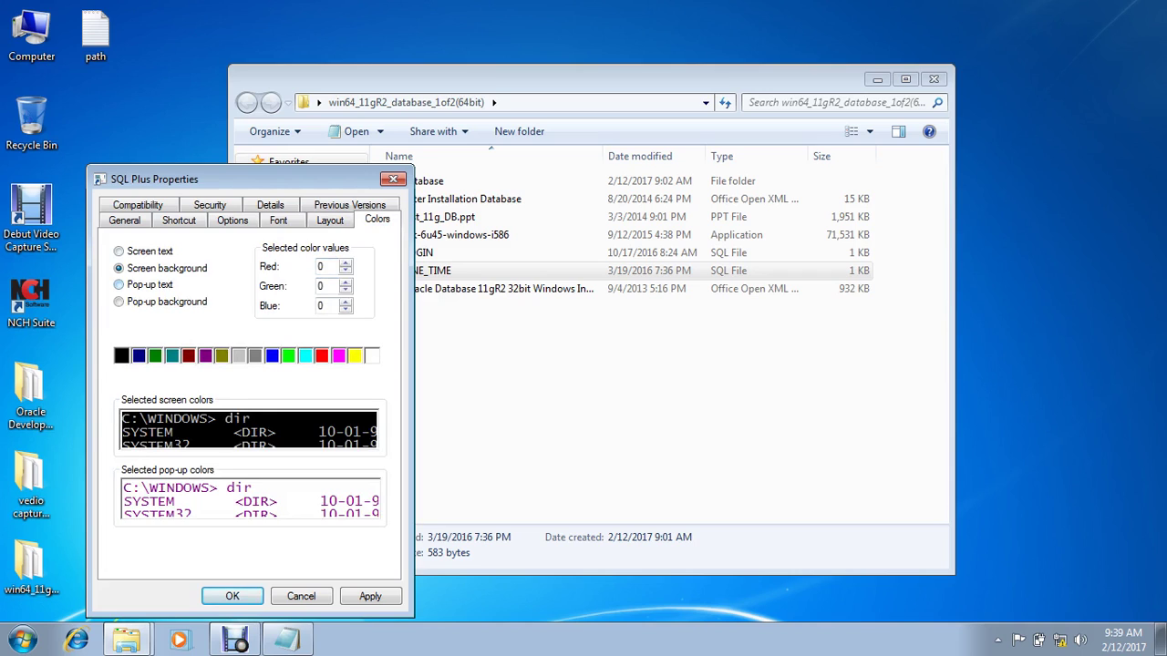
pyautogui.click(119, 250)
pyautogui.click(121, 355)
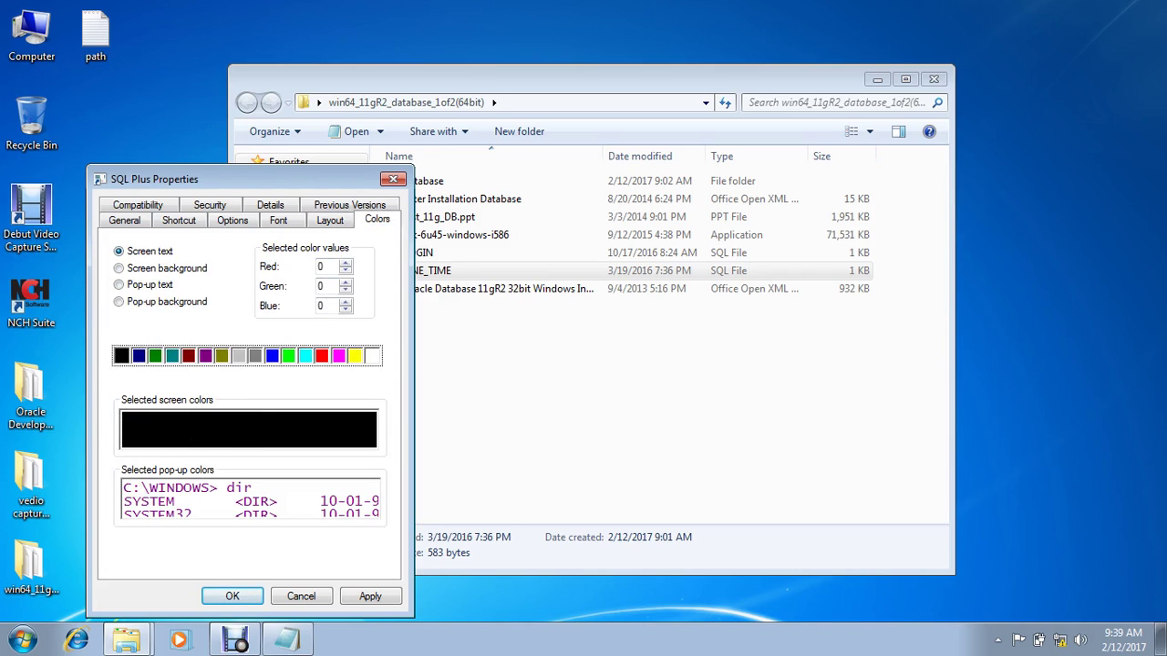
pyautogui.click(118, 268)
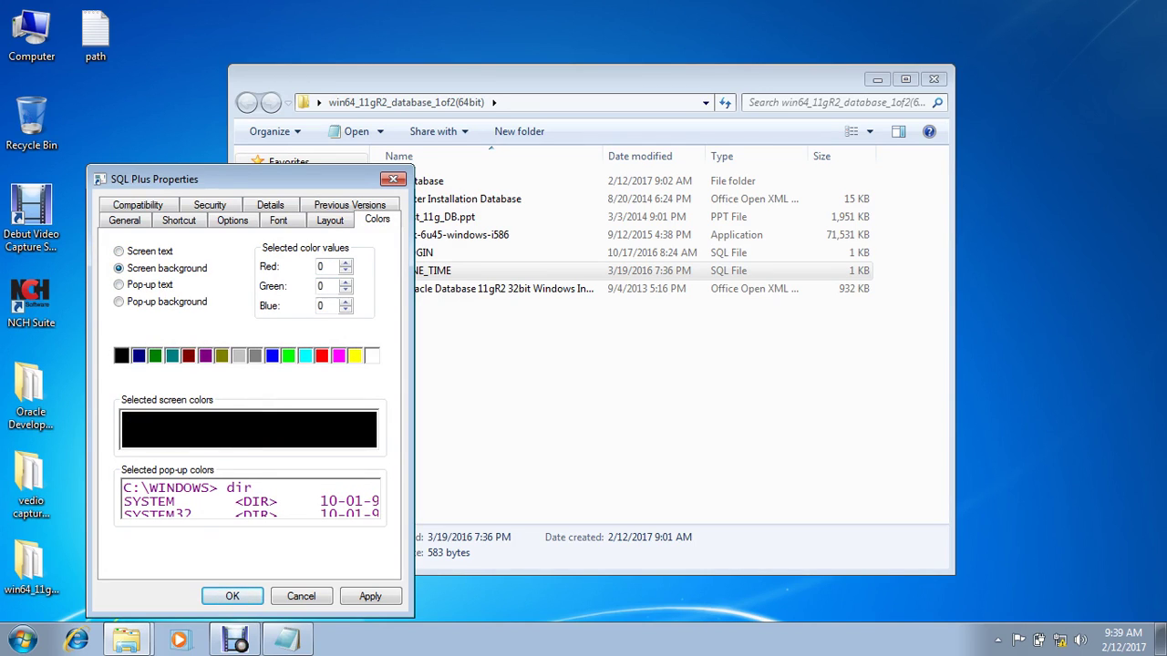
pyautogui.click(370, 356)
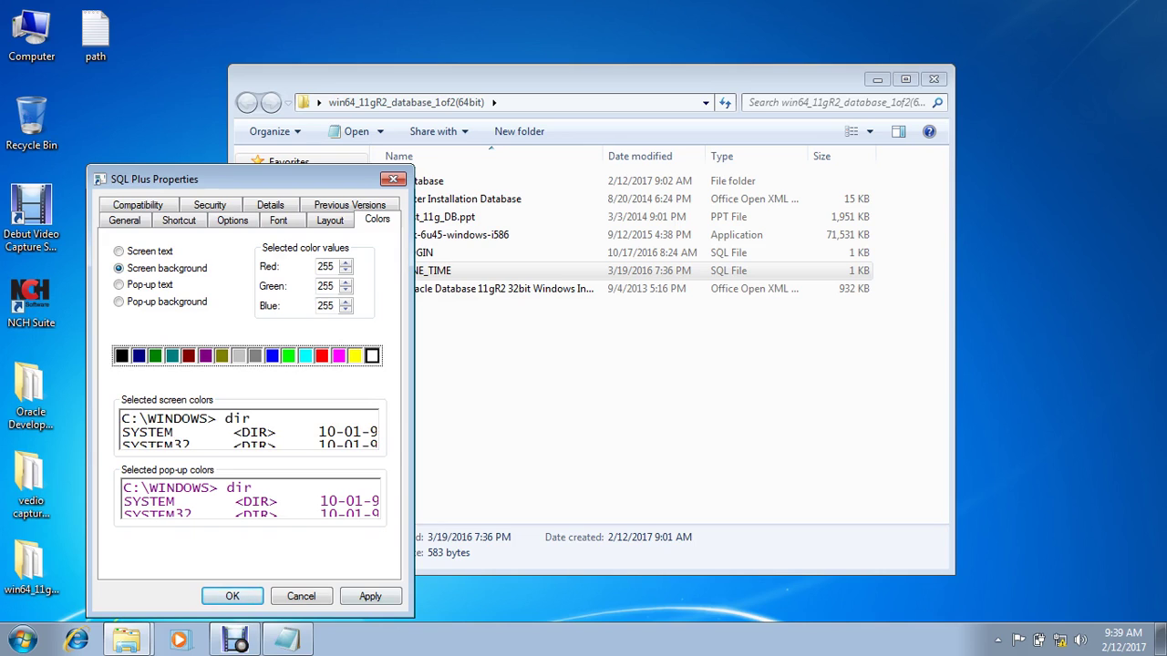
pyautogui.click(370, 596)
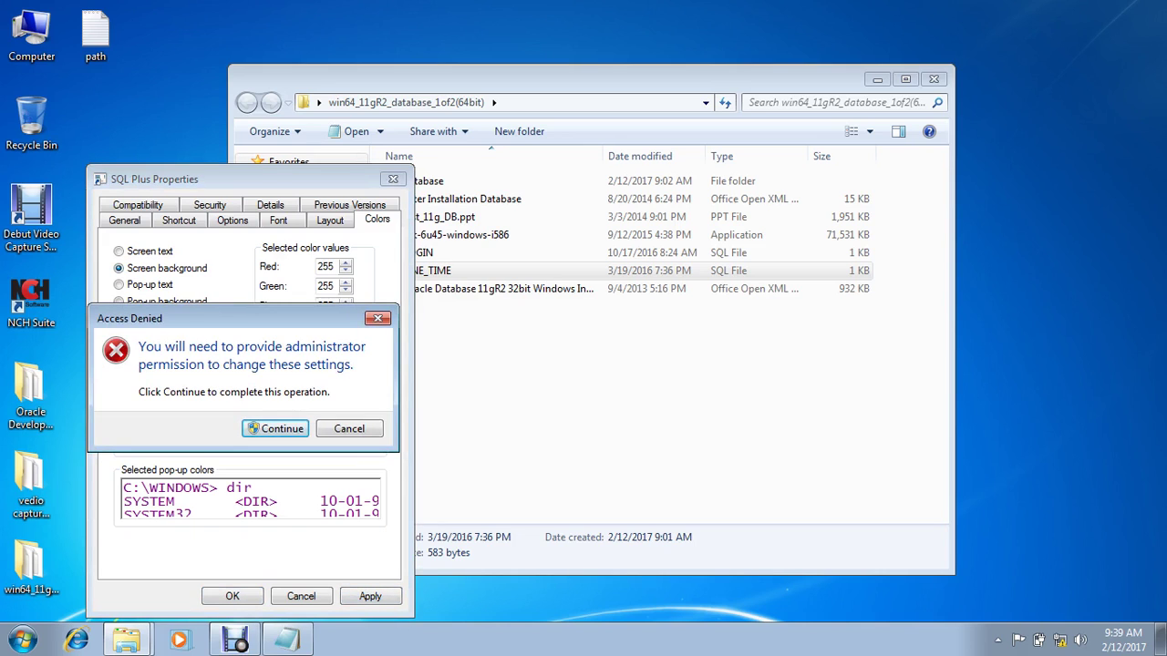
pyautogui.click(274, 428)
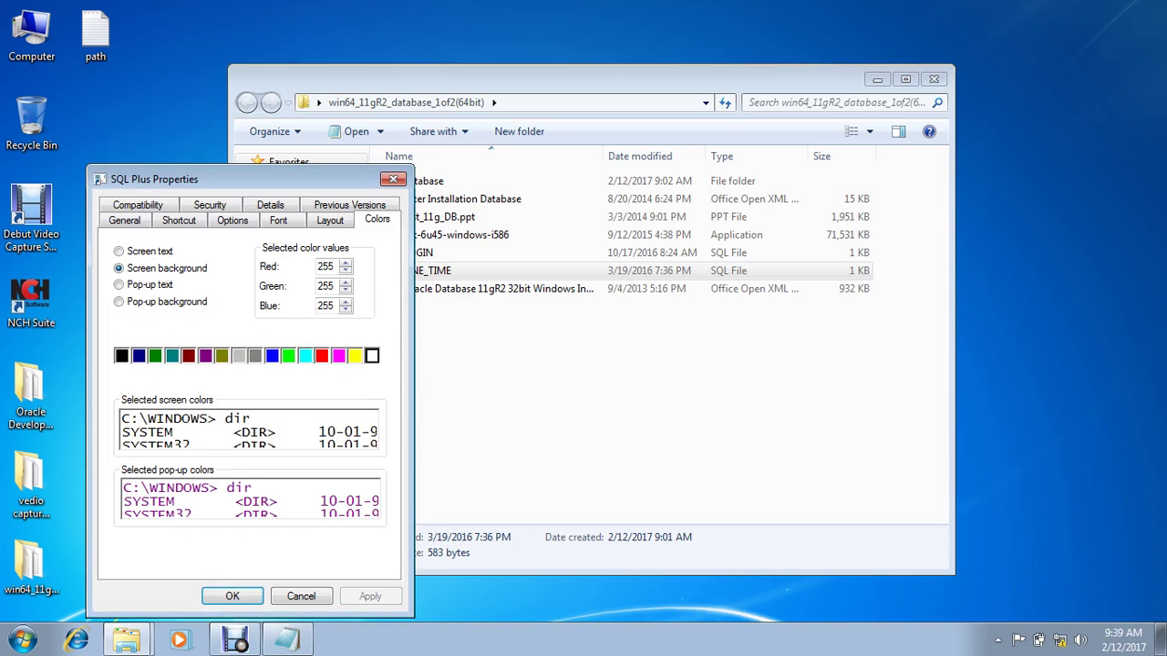
pyautogui.press('Return')
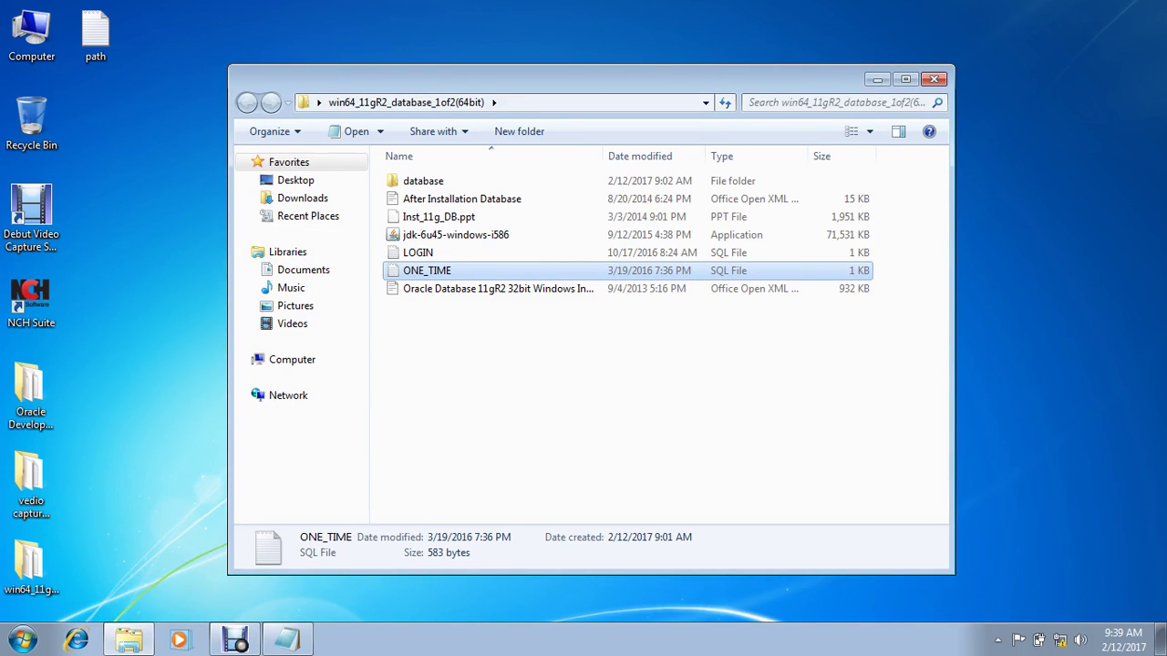
# Step: Launch SQL Plus and log in as sys AS SYSDBA with the sys password
pyautogui.press('super')
pyautogui.write('sq')
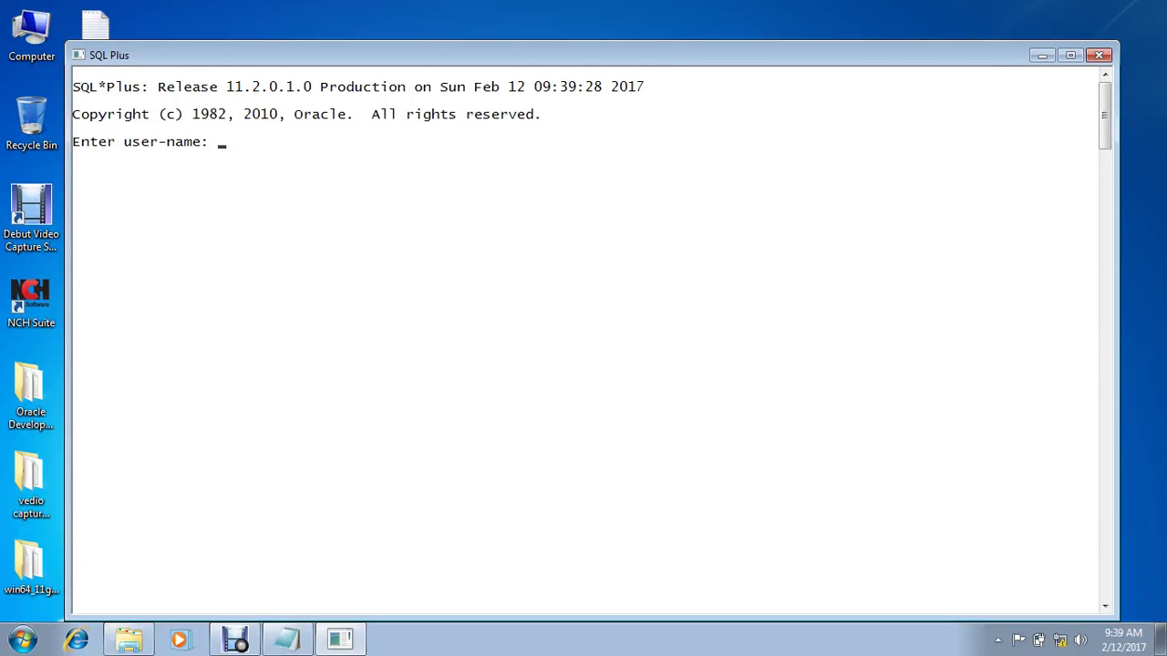
pyautogui.write('sys/oracle as s')
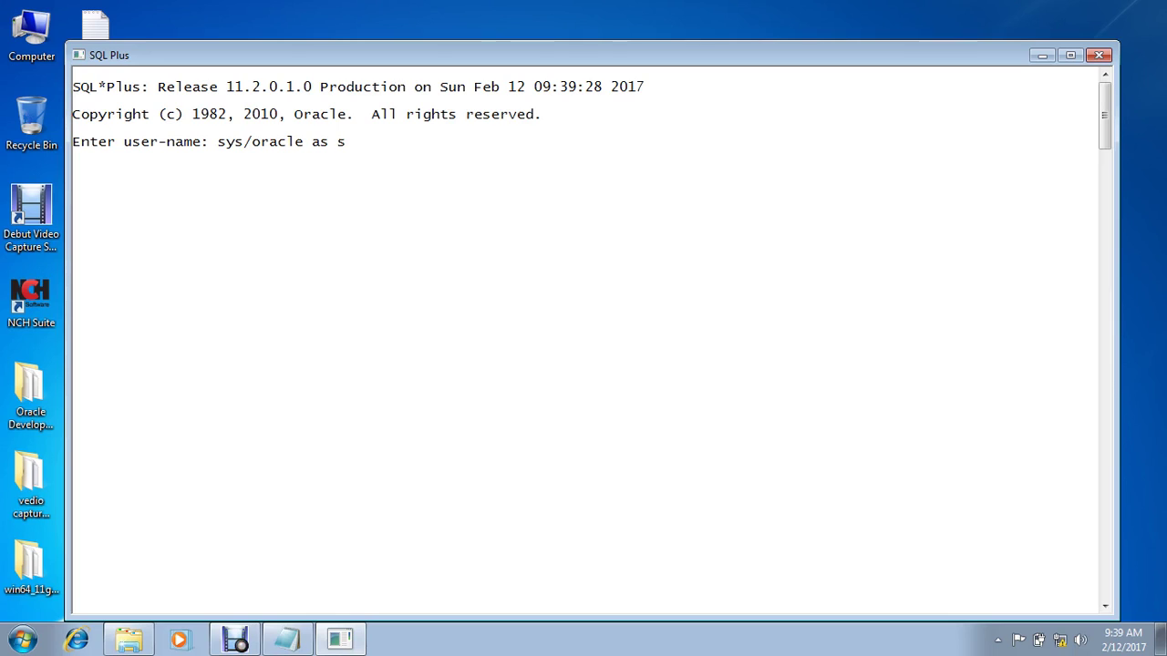
pyautogui.write('ysdba')
pyautogui.press('Return')
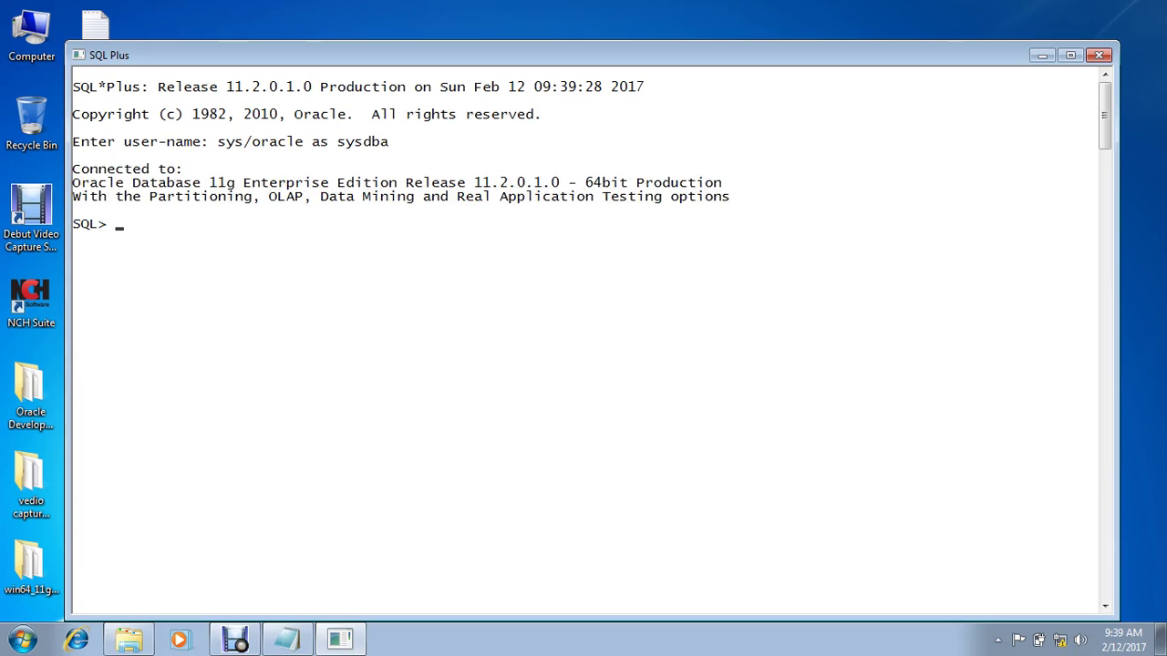
# Step: Paste and run the ALTER USER, ALTER PROFILE and ALTER SYSTEM account setup statements
pyautogui.hotkey('ctrl', 'v')
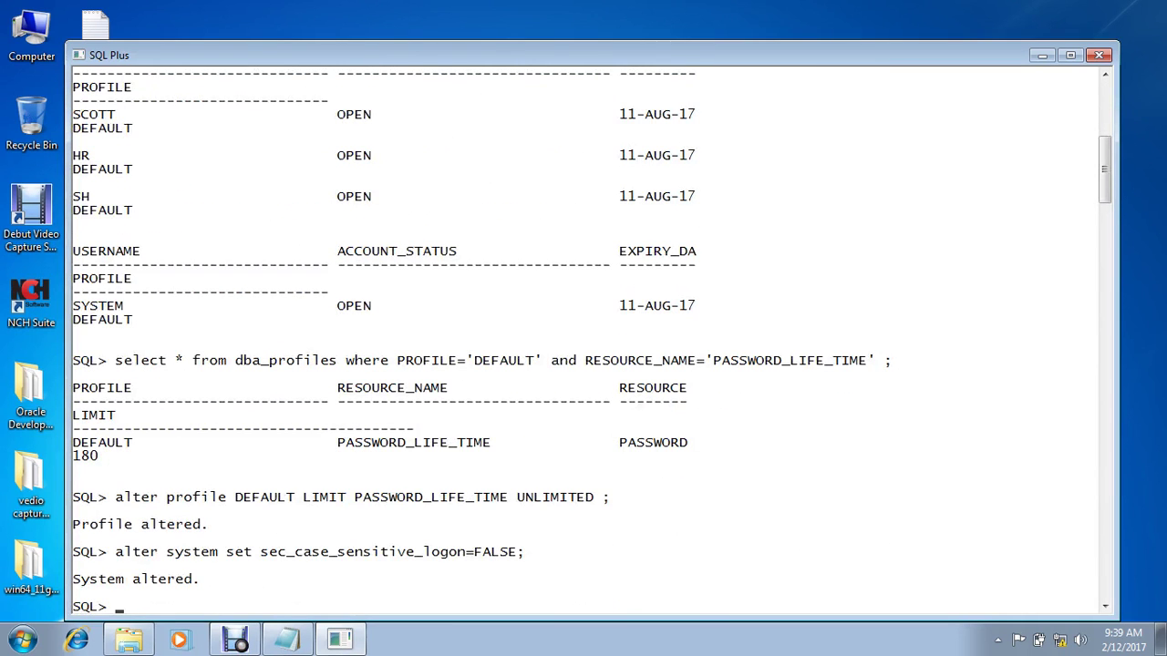
pyautogui.scroll(10, 590, 339)
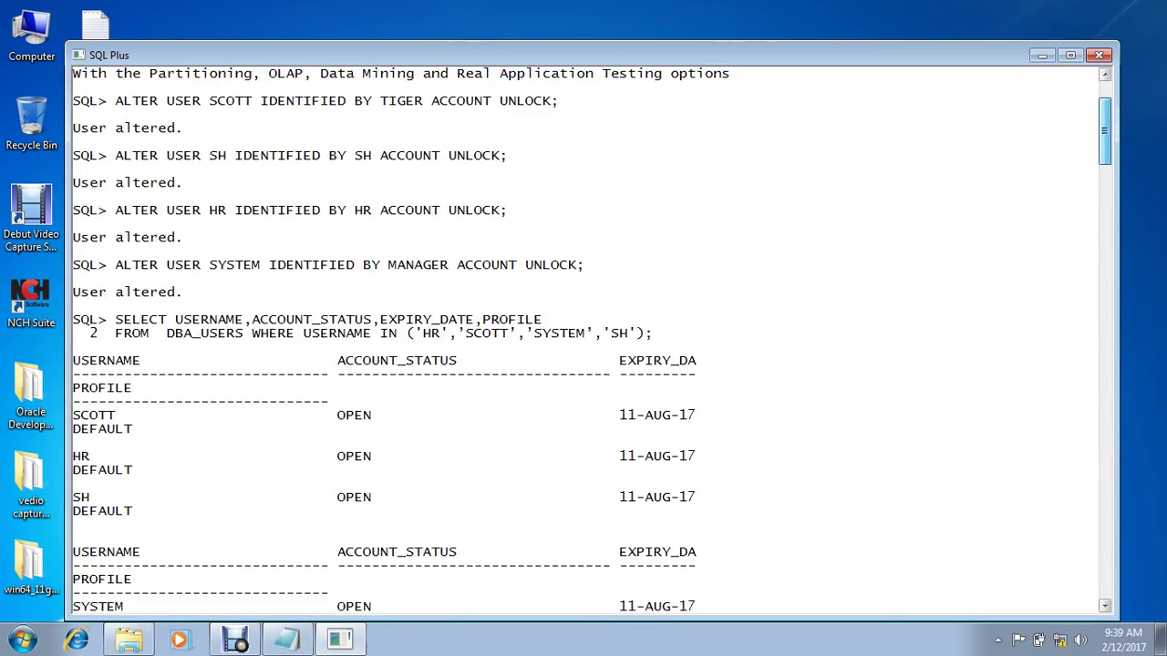
pyautogui.scroll(-10, 591, 339)
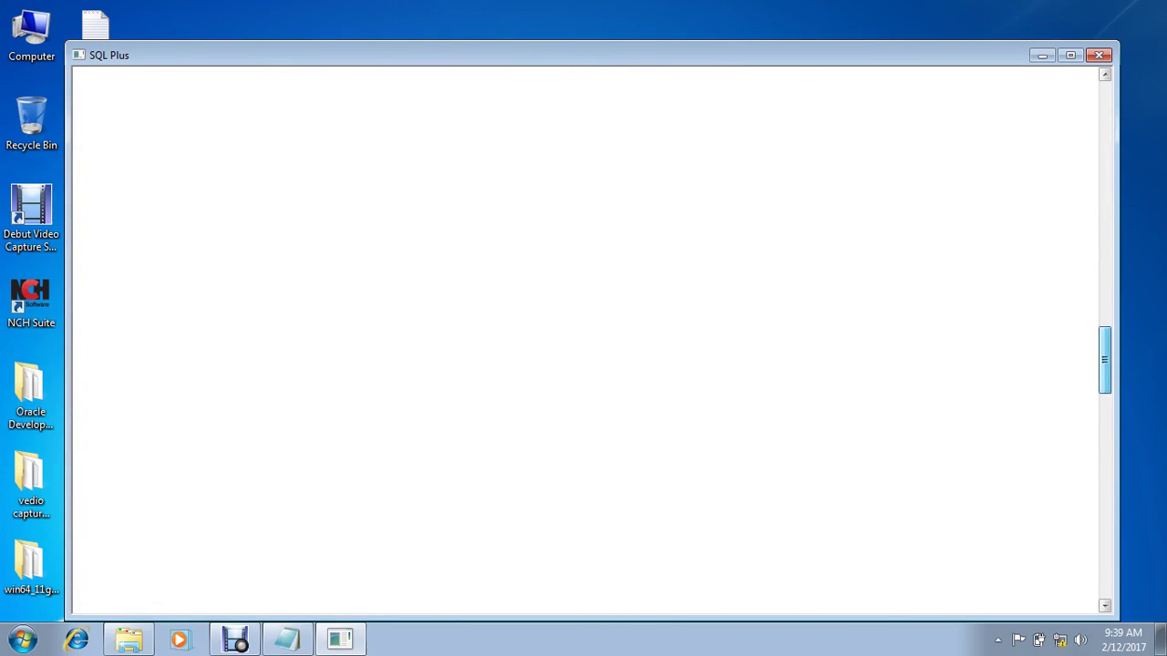
# Step: Connect as scott with its password and run select * from emp; listing 14 rows
pyautogui.scroll(4, 591, 339)
pyautogui.write('con')
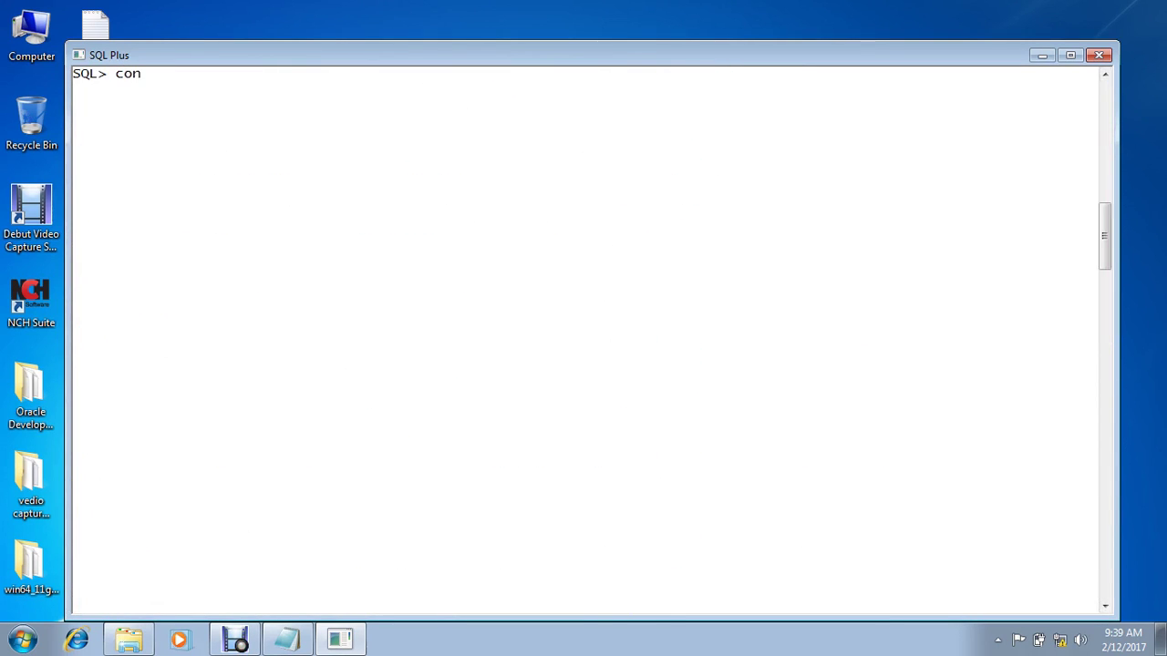
pyautogui.write('n scott/tif')
pyautogui.press('BackSpace')
pyautogui.write('ger')
pyautogui.press('Return')
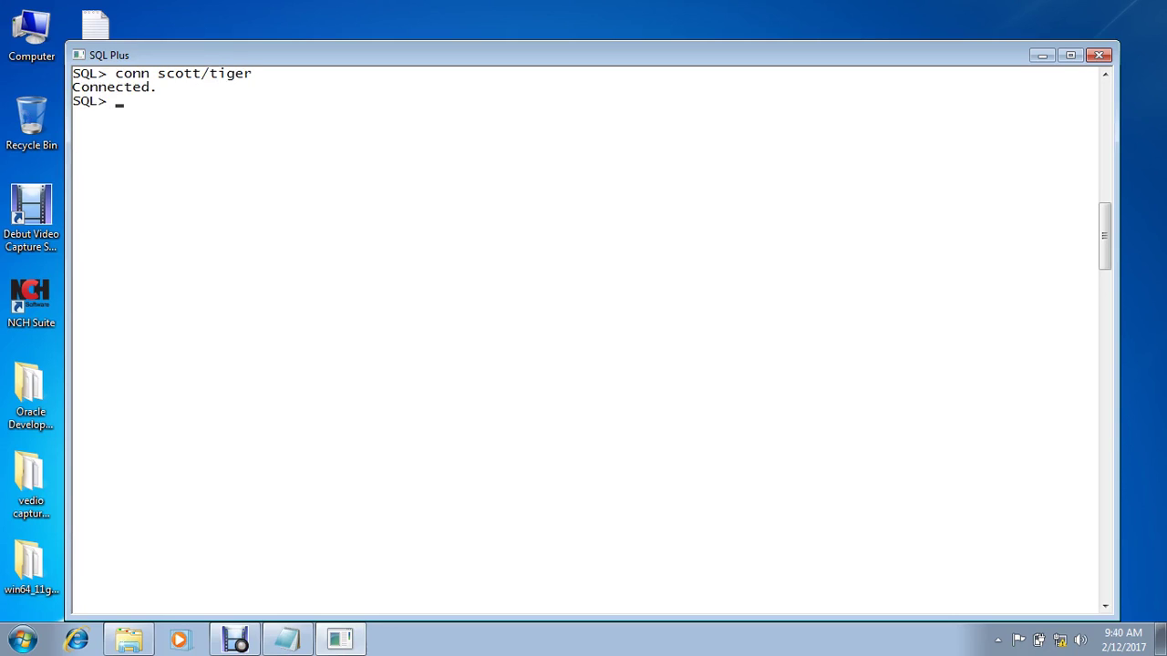
pyautogui.write('select * from emp;')
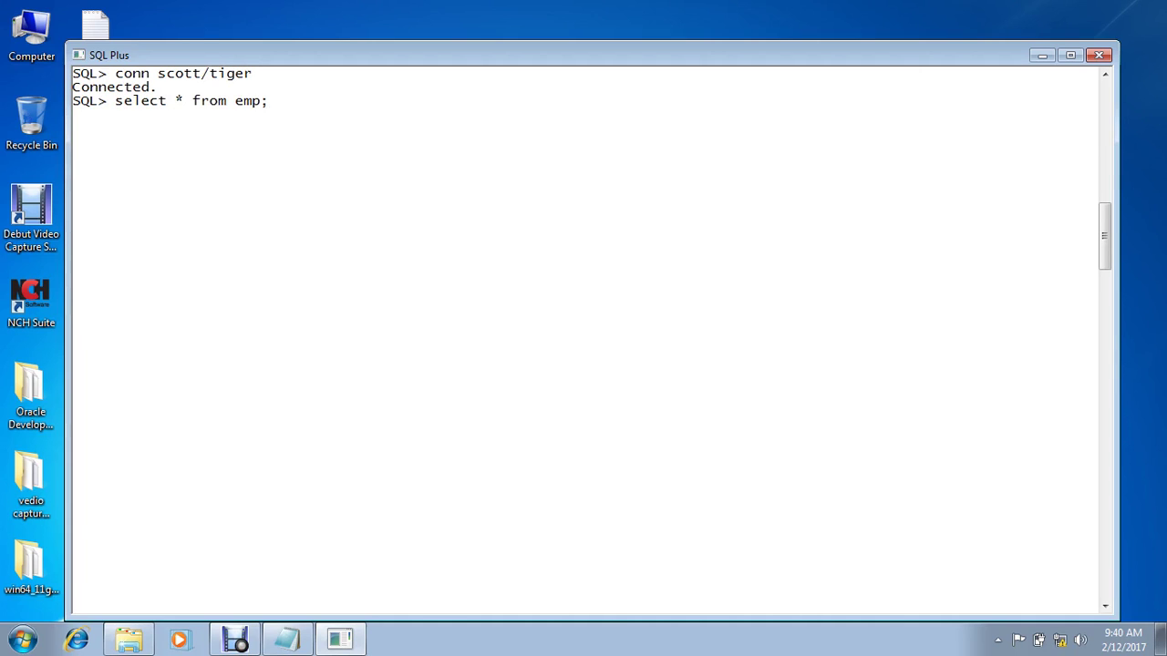
pyautogui.press('Return')
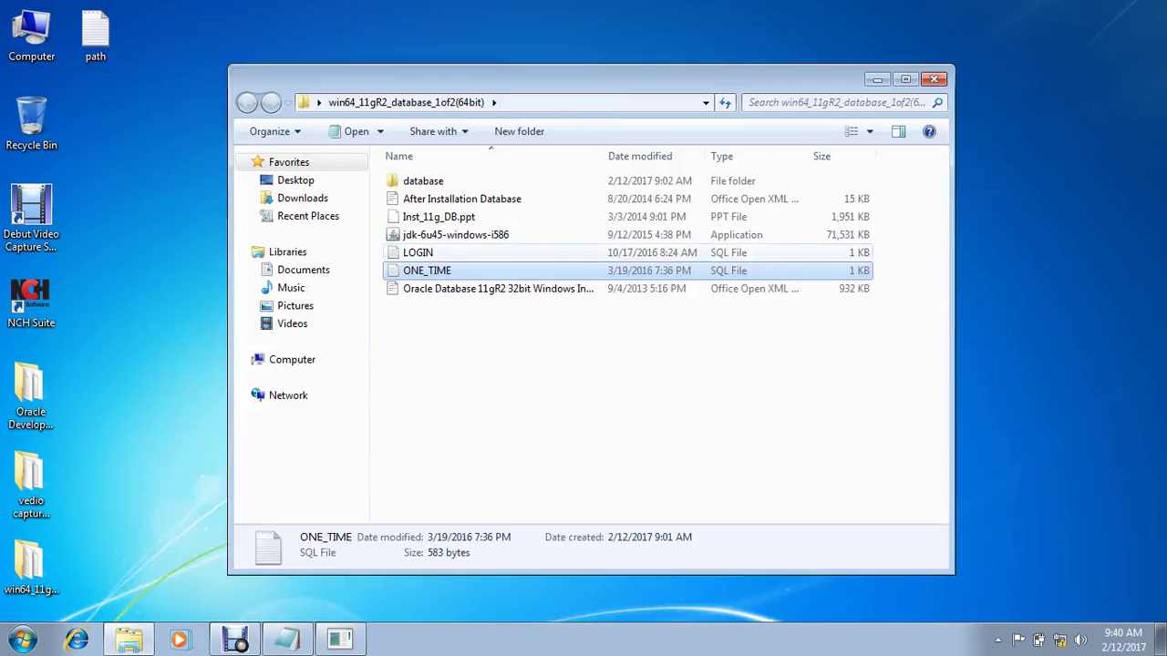
# Step: Minimize SQL Plus and open LOGIN.sql from the database folder in Notepad
pyautogui.press('super+Down')
pyautogui.click(417, 252)
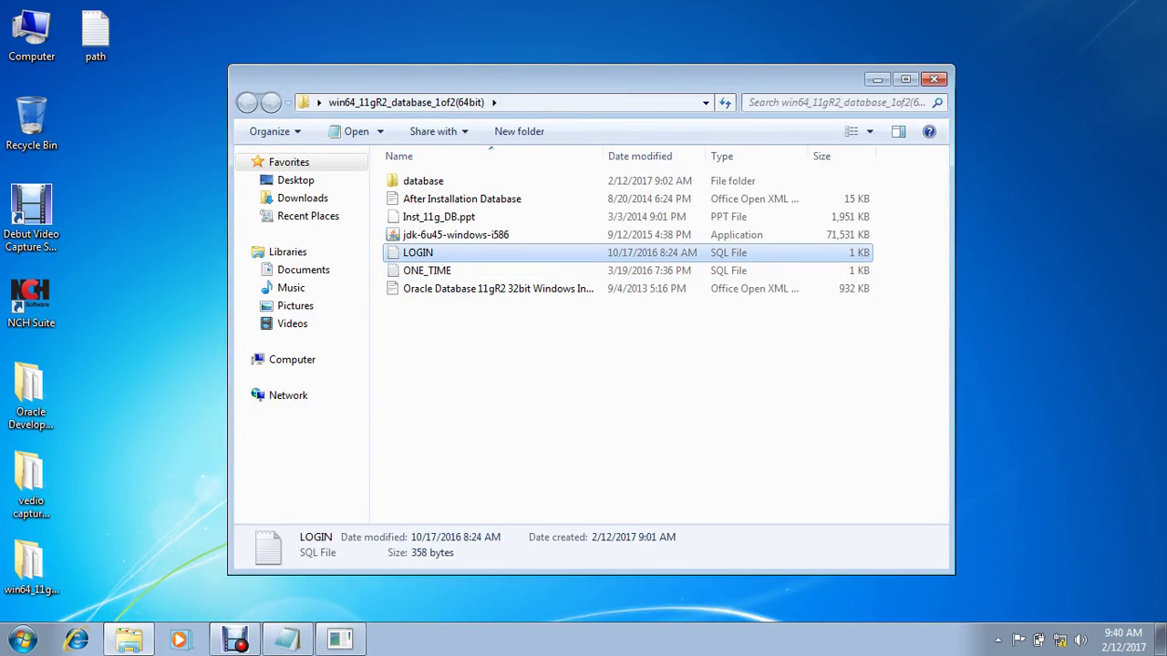
pyautogui.press('Return')
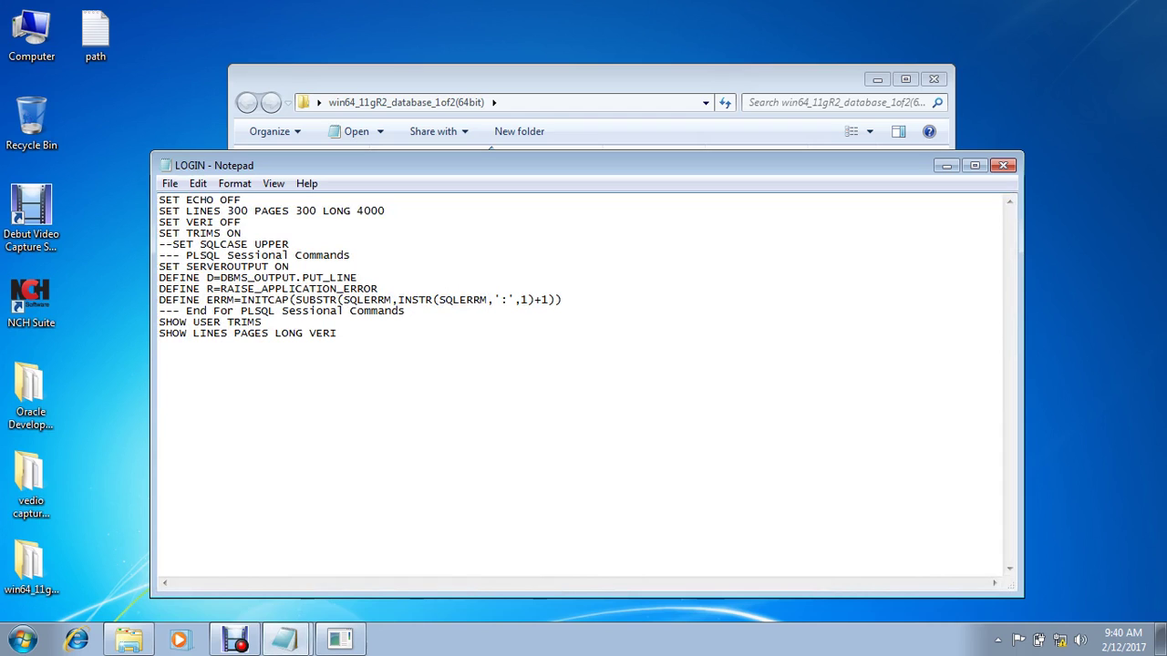
# Step: Close the LOGIN script and browse to C:\app\<user>\product\11.2.0\dbhome_1
pyautogui.click(1002, 165)
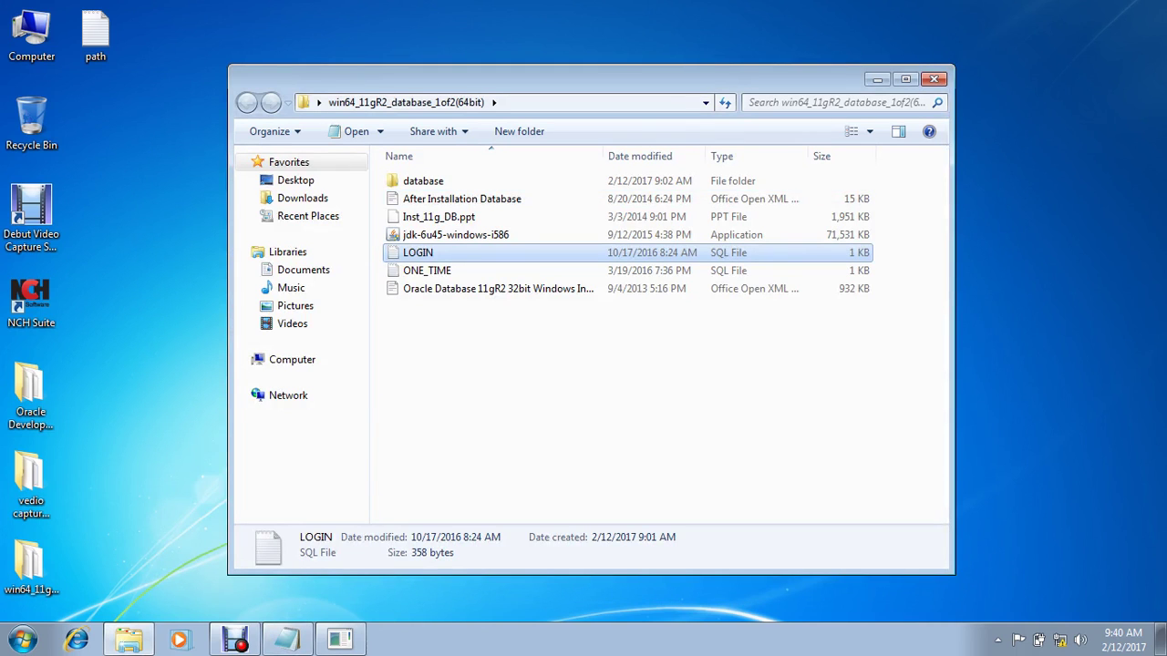
pyautogui.doubleClick(31, 35)
pyautogui.doubleClick(487, 217)
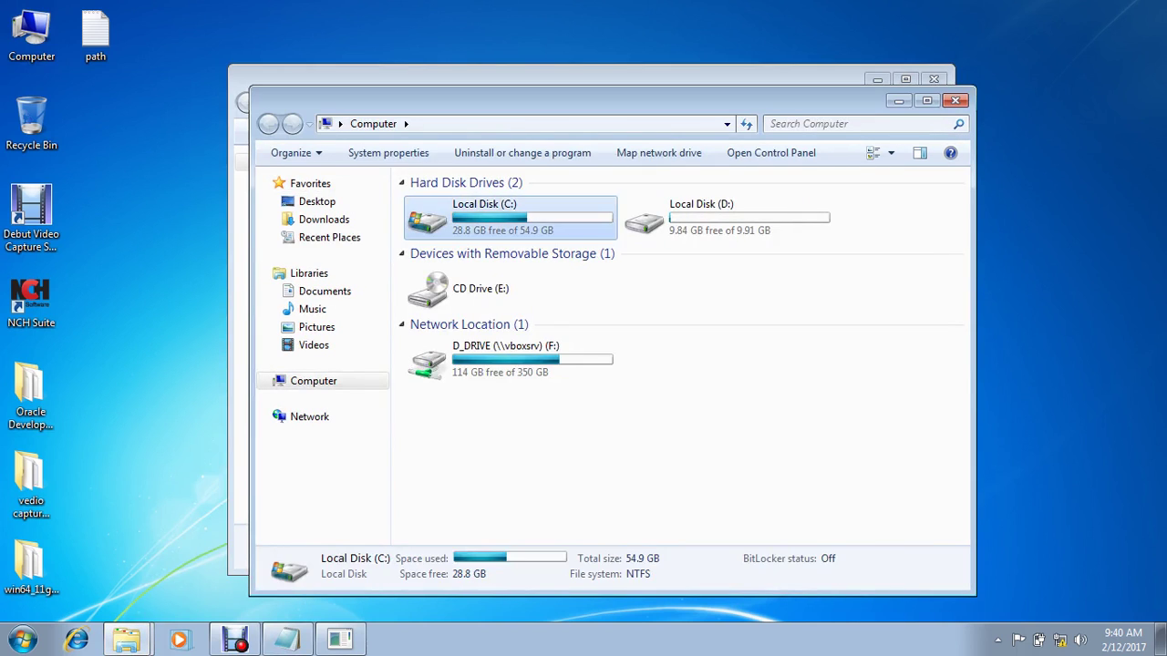
pyautogui.doubleClick(432, 203)
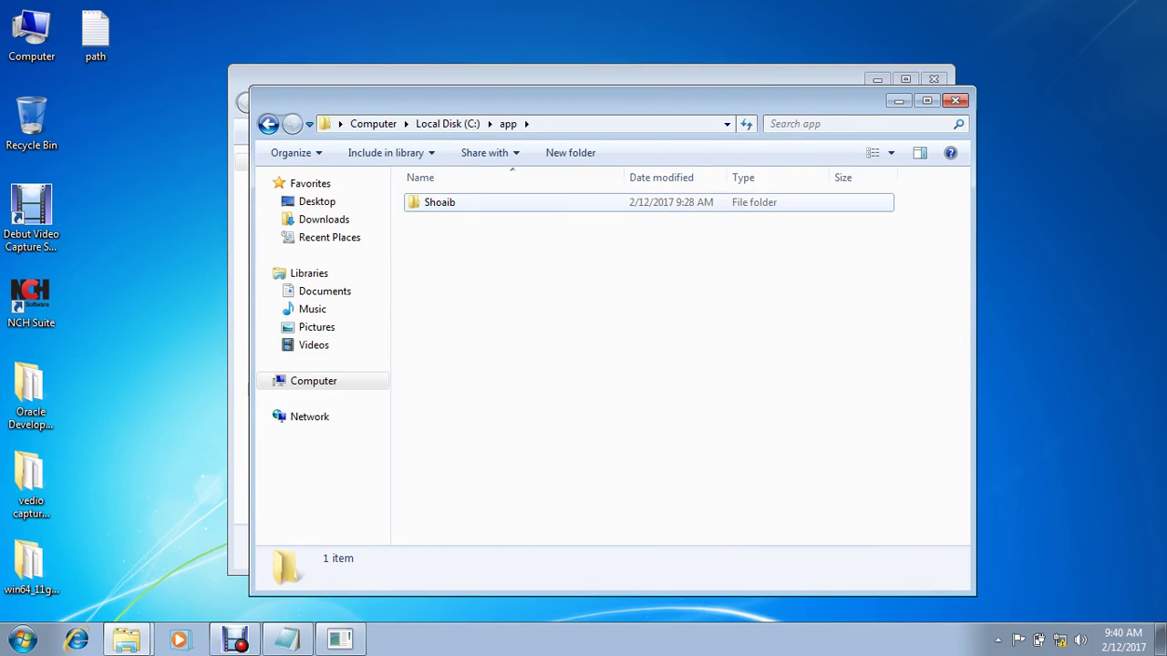
pyautogui.doubleClick(435, 202)
pyautogui.doubleClick(442, 310)
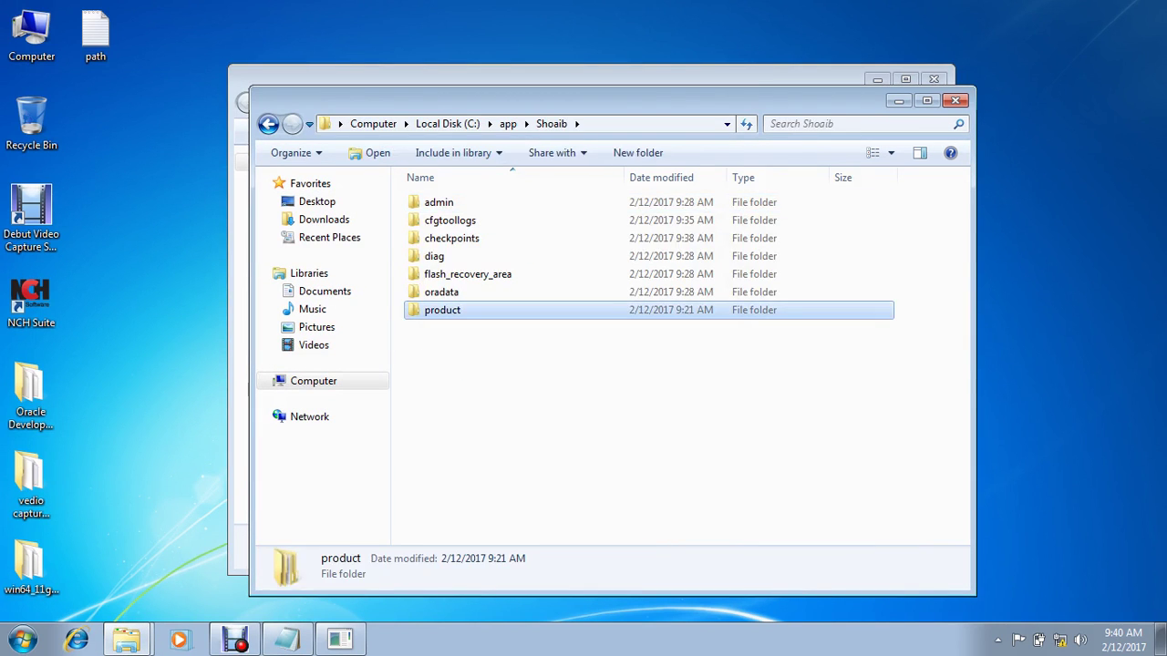
pyautogui.doubleClick(437, 202)
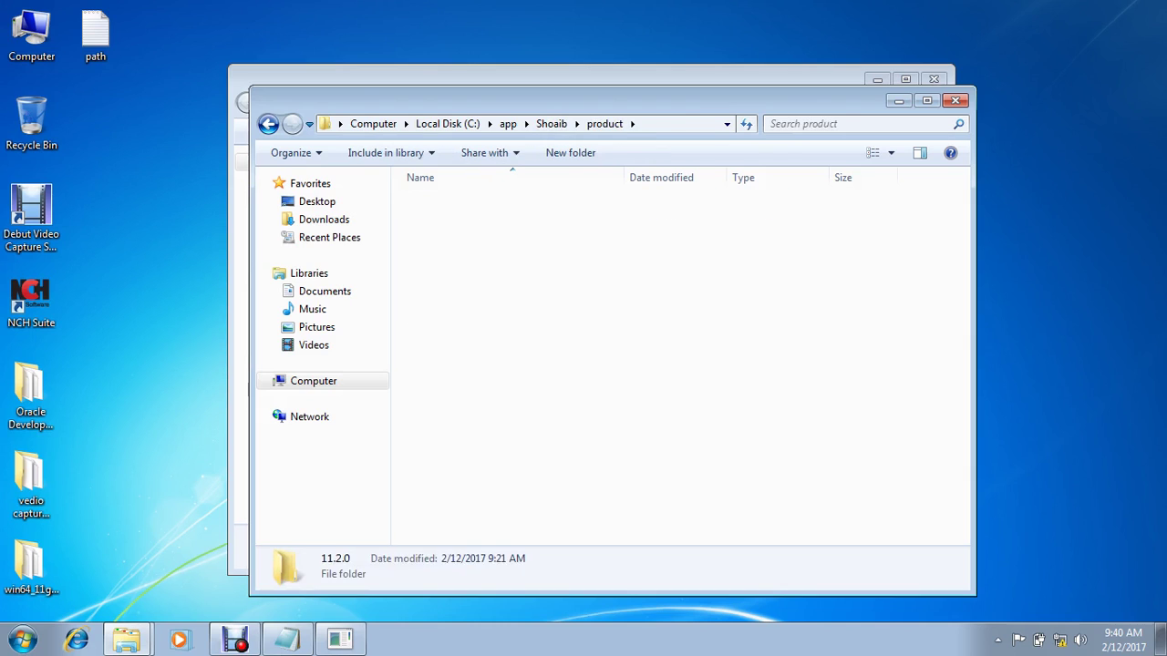
pyautogui.click(448, 203)
pyautogui.doubleClick(448, 202)
# Step: Paste the copied LOGIN.sql into dbhome_1's BIN folder, granting permission
pyautogui.click(432, 273)
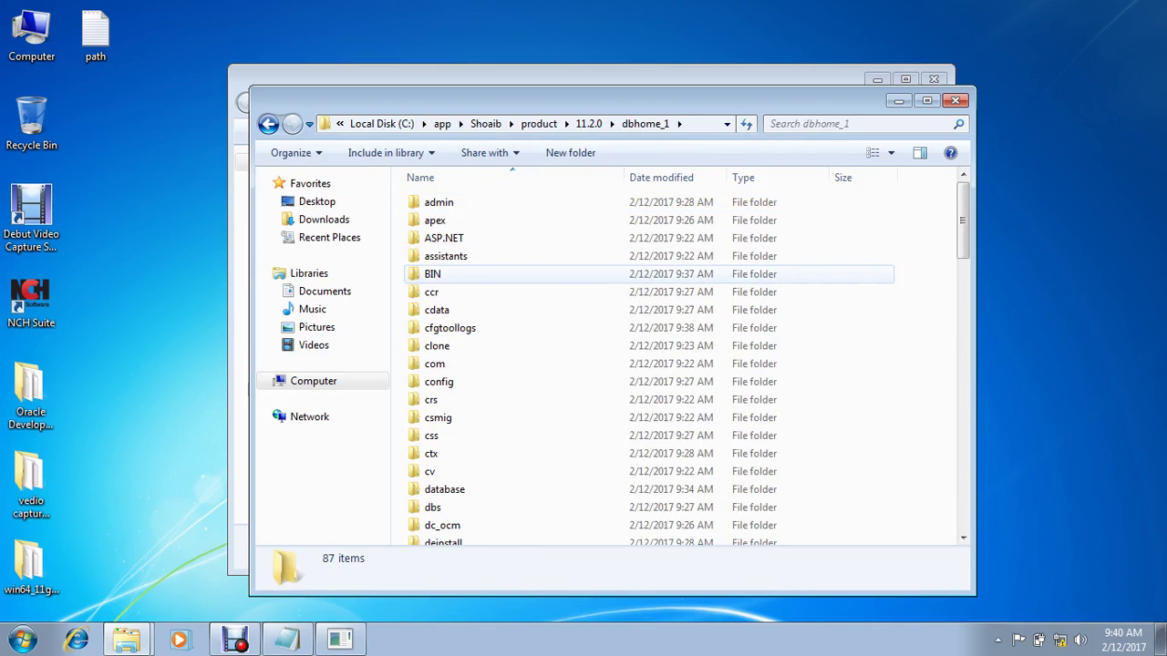
pyautogui.press('Return')
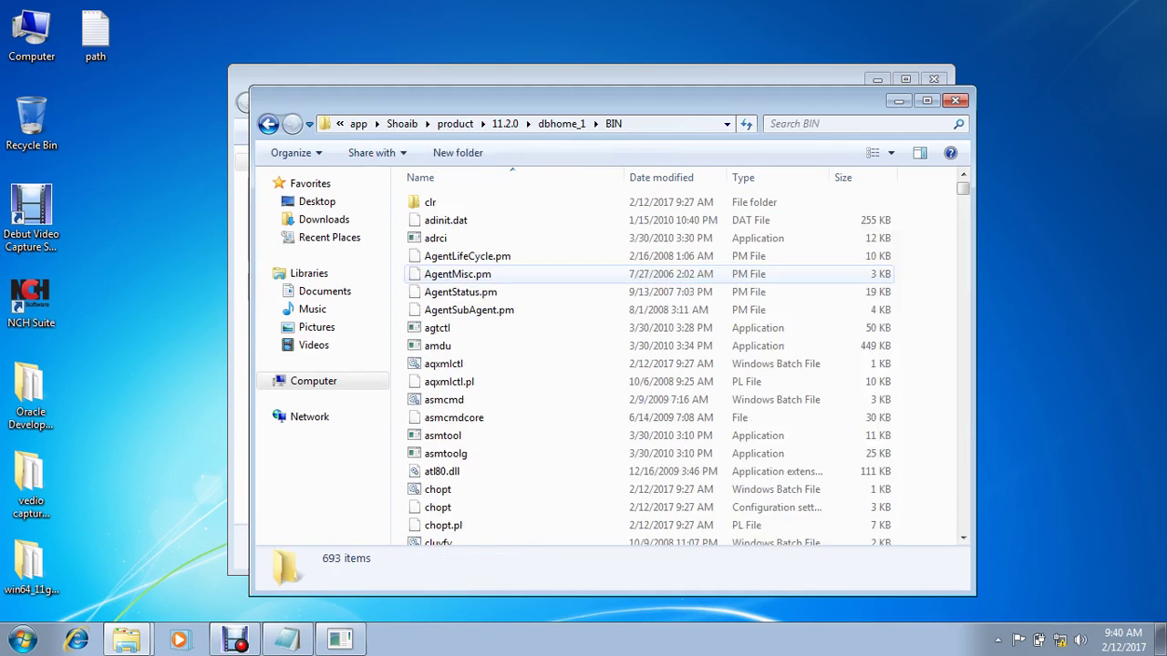
pyautogui.hotkey('ctrl', 'v')
pyautogui.press('Return')
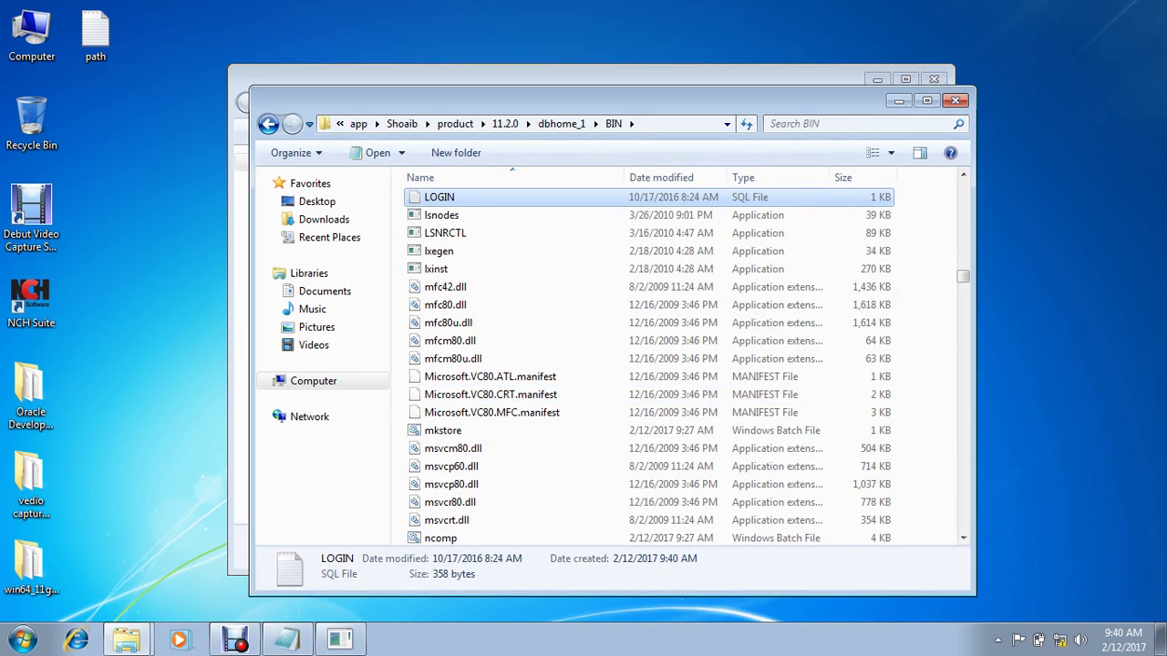
# Step: Go back to dbhome_1 and open the NETWORK\ADMIN folder
pyautogui.click(268, 123)
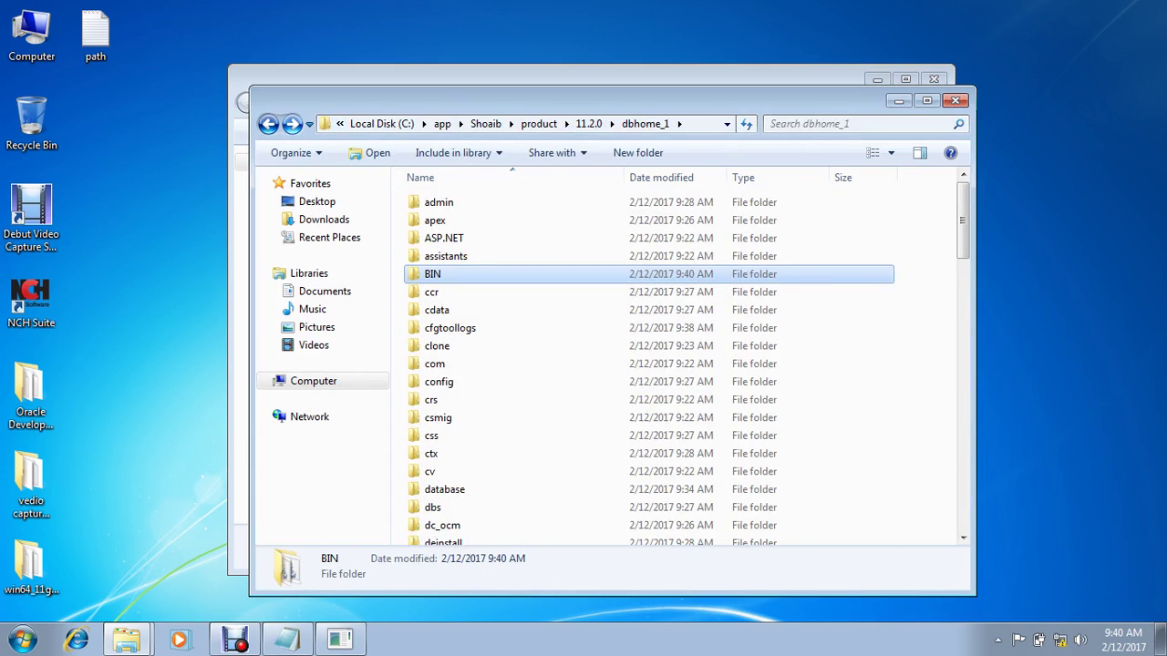
pyautogui.press('n')
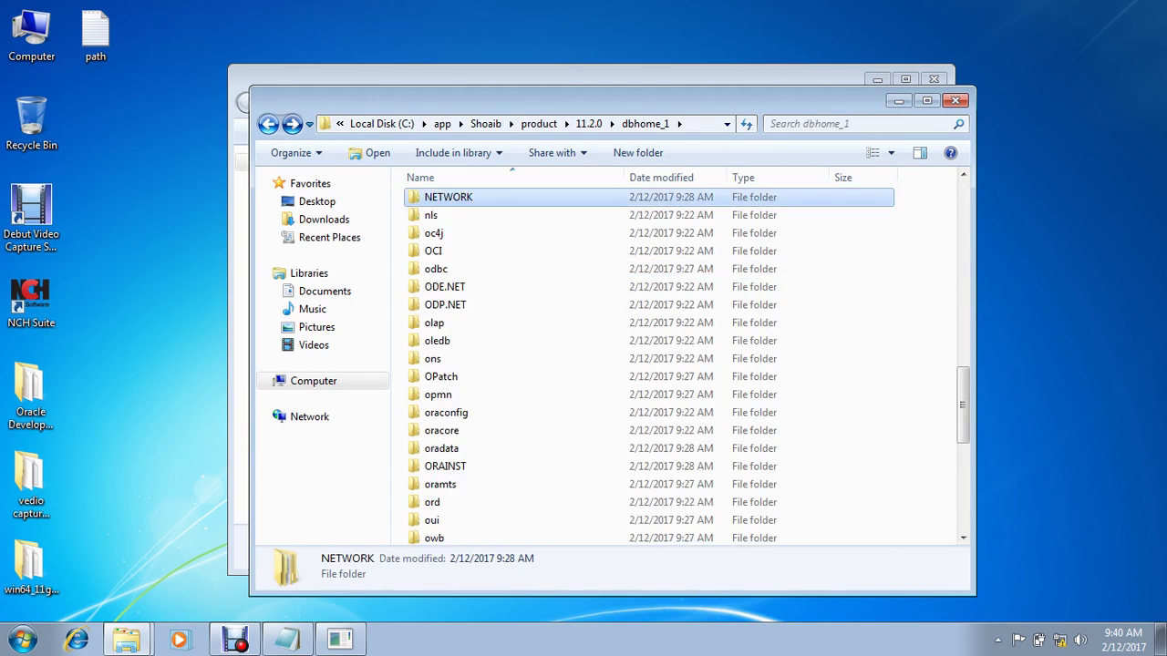
pyautogui.press('Return')
pyautogui.press('a')
pyautogui.press('Return')
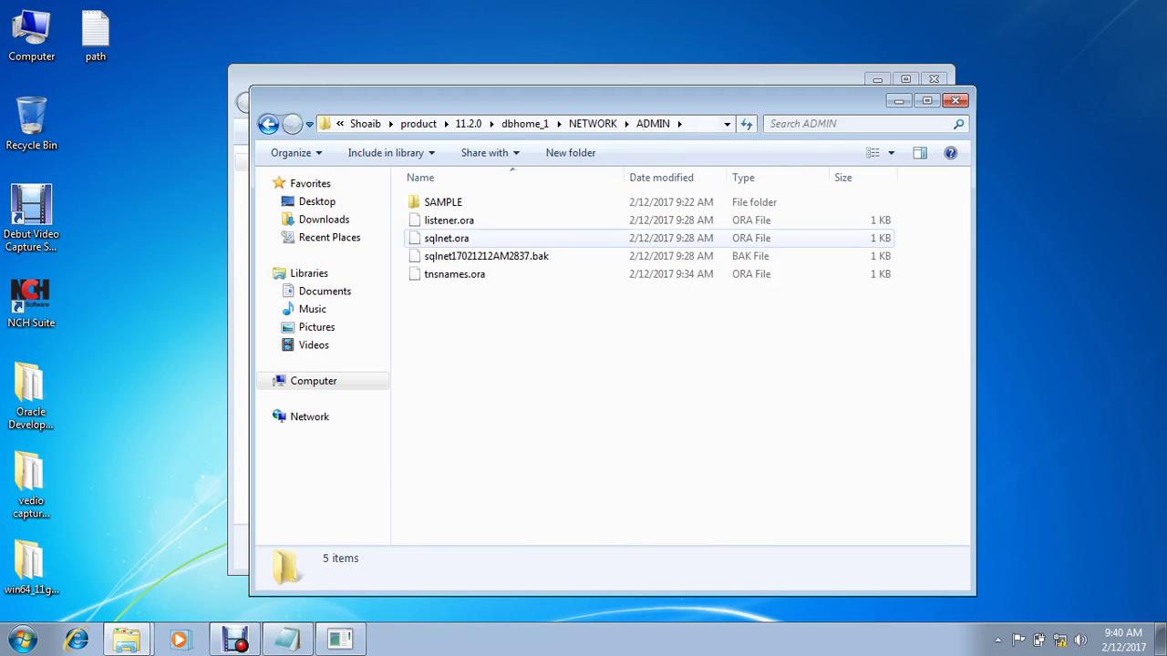
# Step: Set Notepad as the program that opens tnsnames.ora through its Properties
pyautogui.click(454, 274)
pyautogui.rightClick(464, 274)
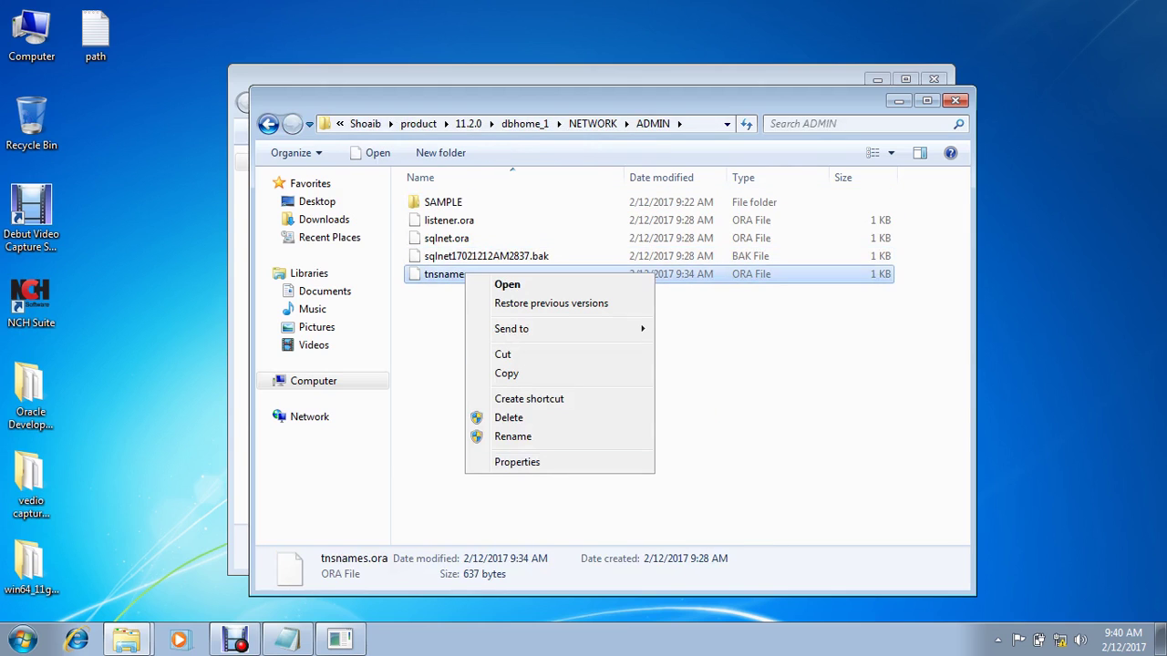
pyautogui.click(516, 462)
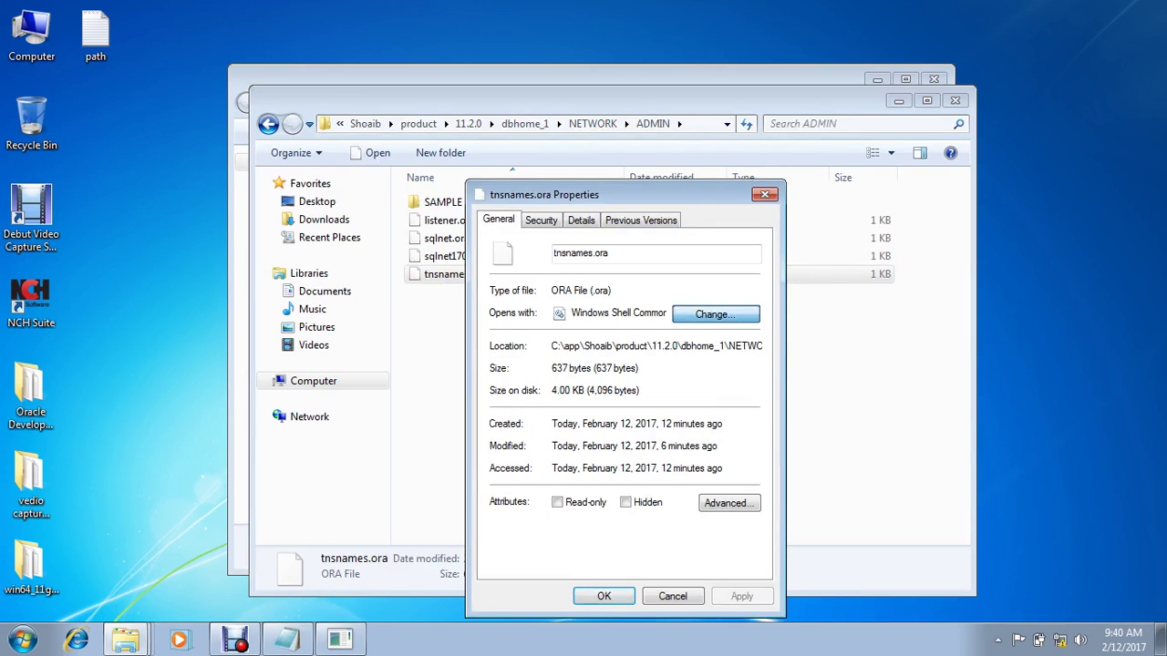
pyautogui.click(716, 314)
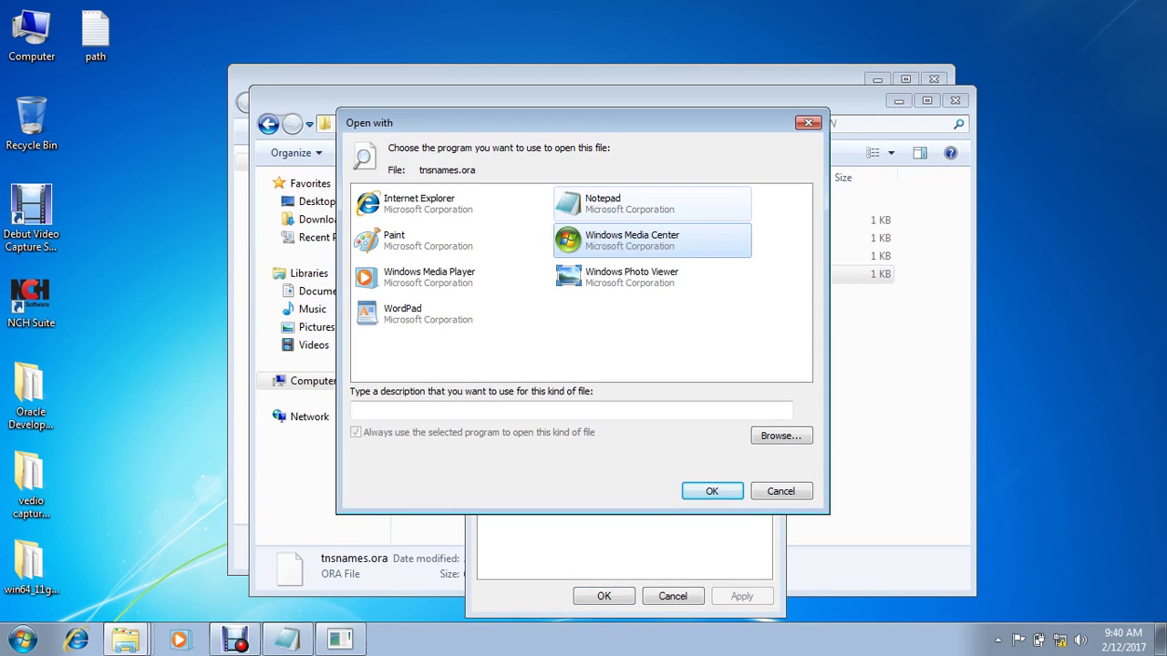
pyautogui.click(620, 203)
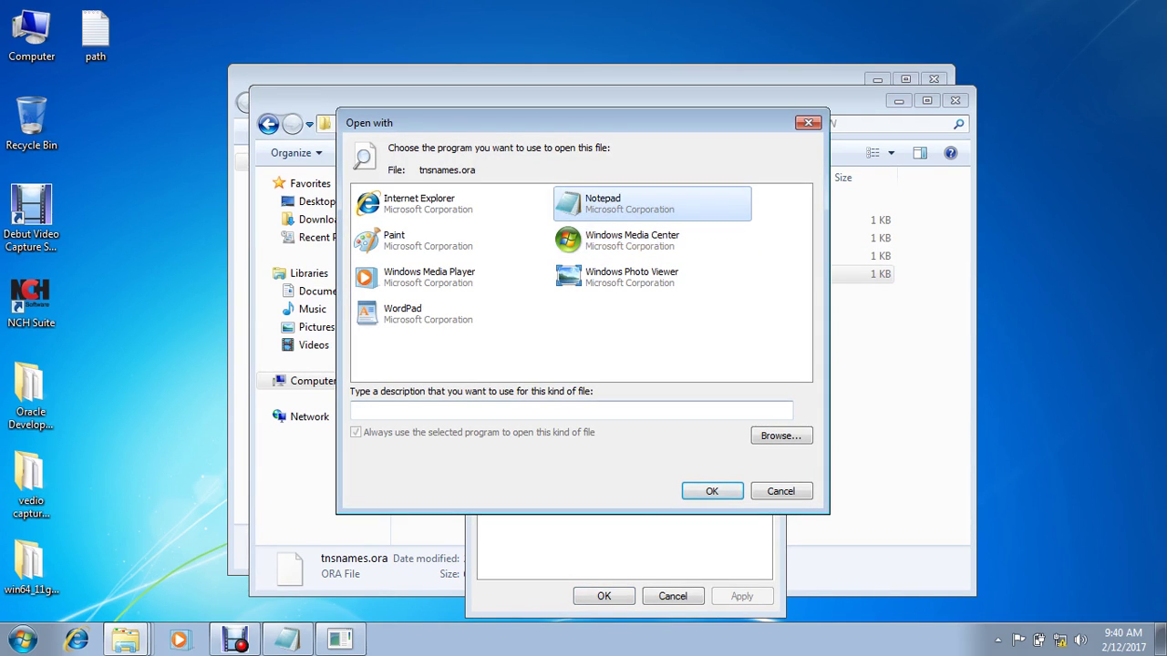
pyautogui.press('Return')
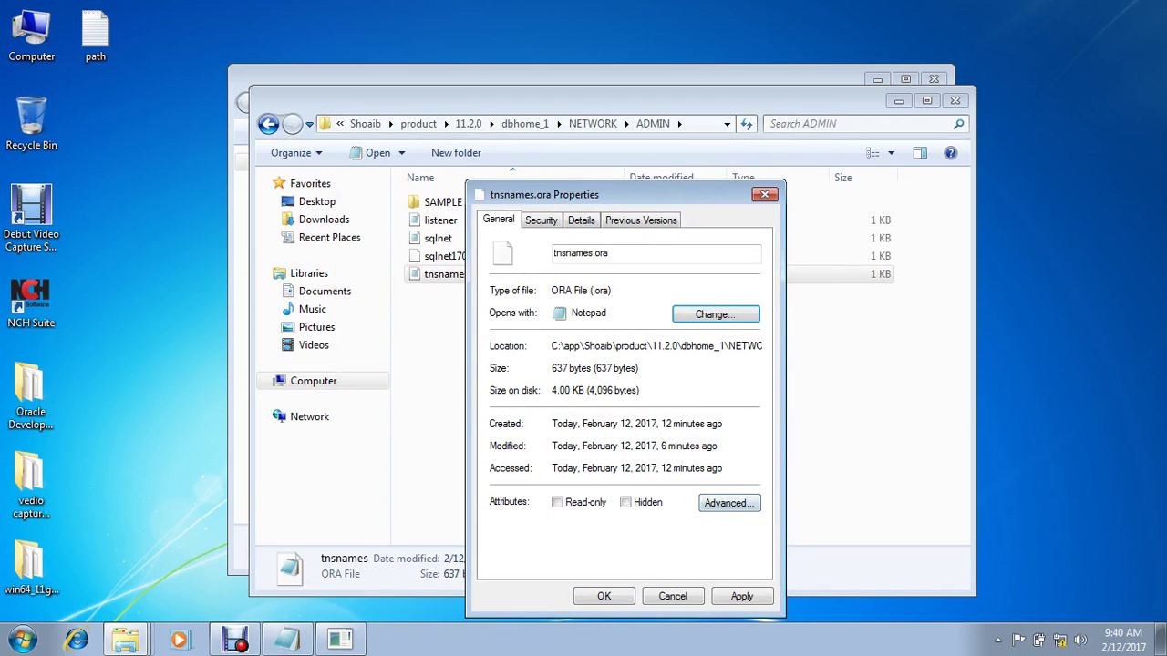
pyautogui.press('Return')
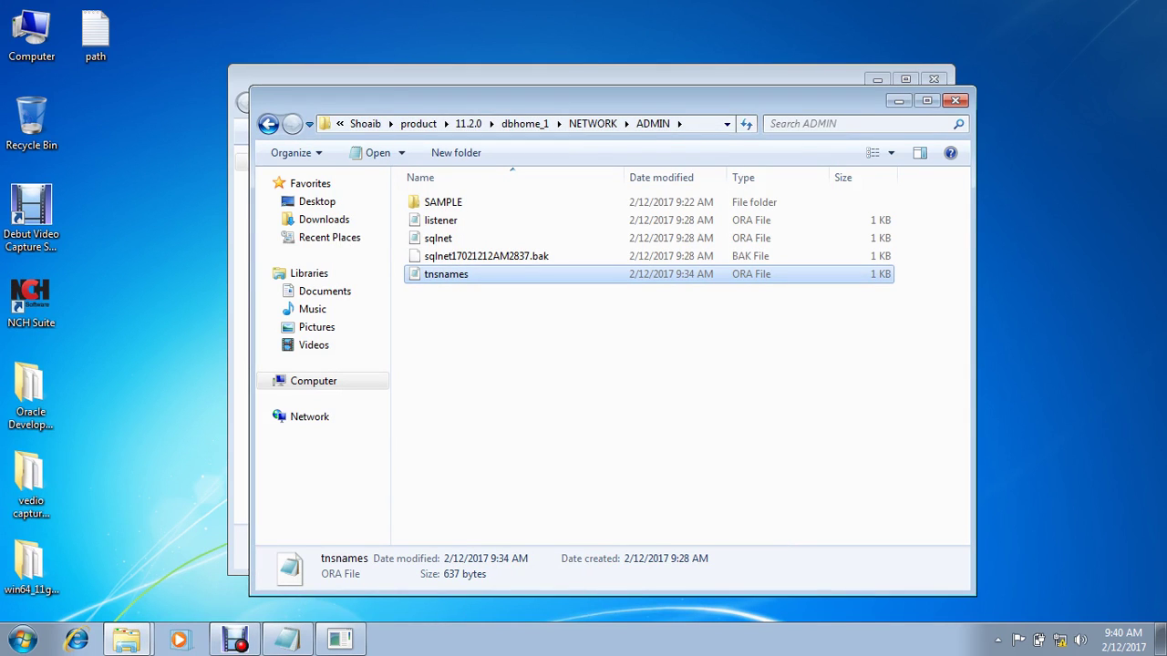
# Step: Paste a copy of tnsnames.ora onto the desktop and close the ADMIN window
pyautogui.rightClick(114, 199)
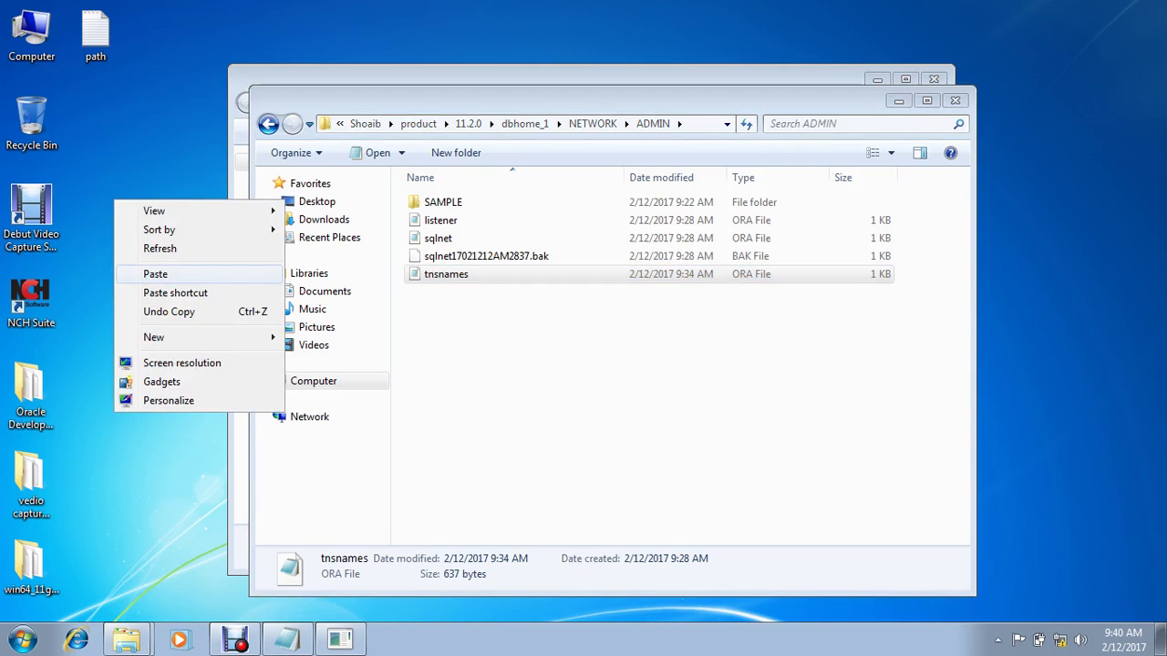
pyautogui.click(155, 273)
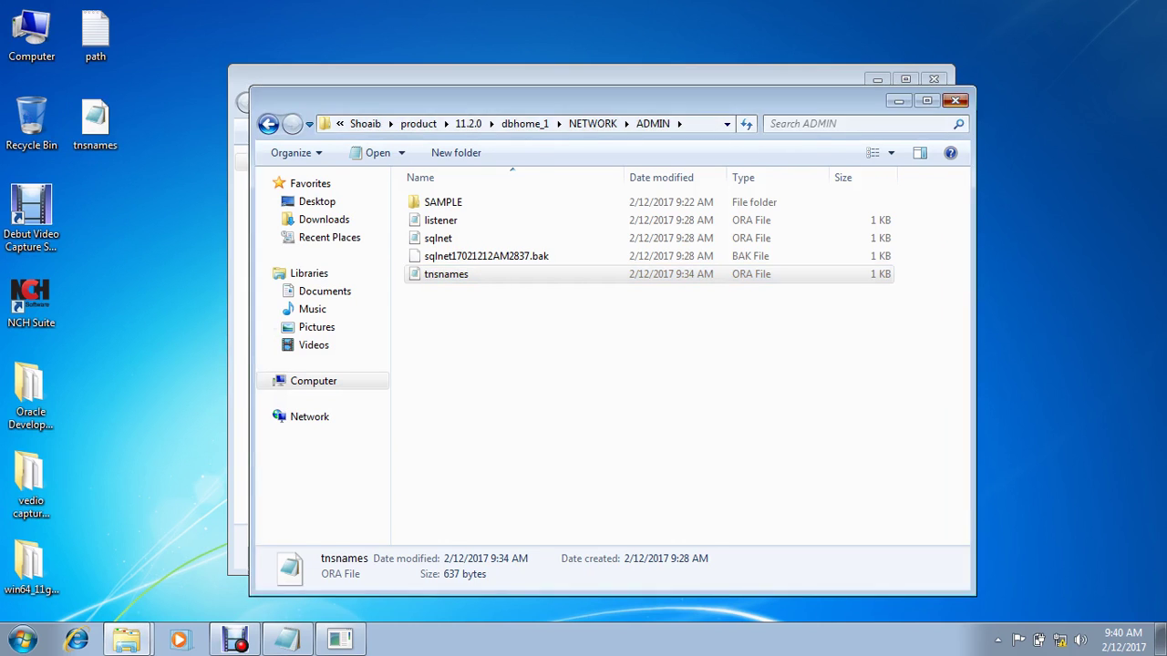
pyautogui.click(954, 100)
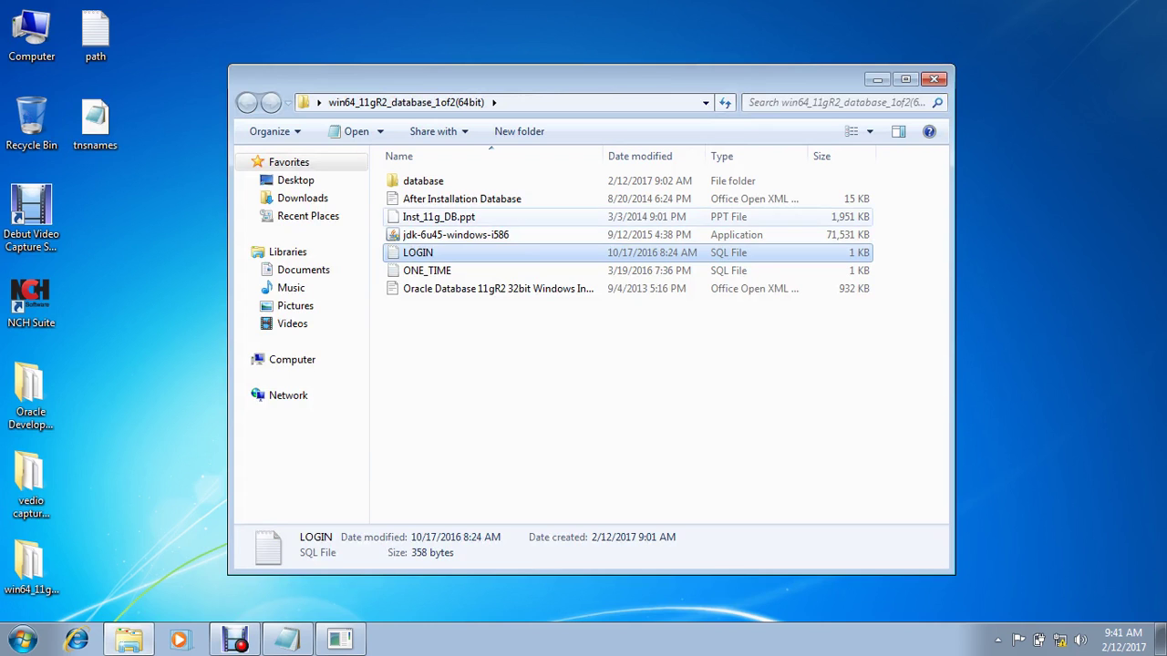
# Step: Reconnect SQL*Plus as the scott sample user with its password
pyautogui.click(877, 80)
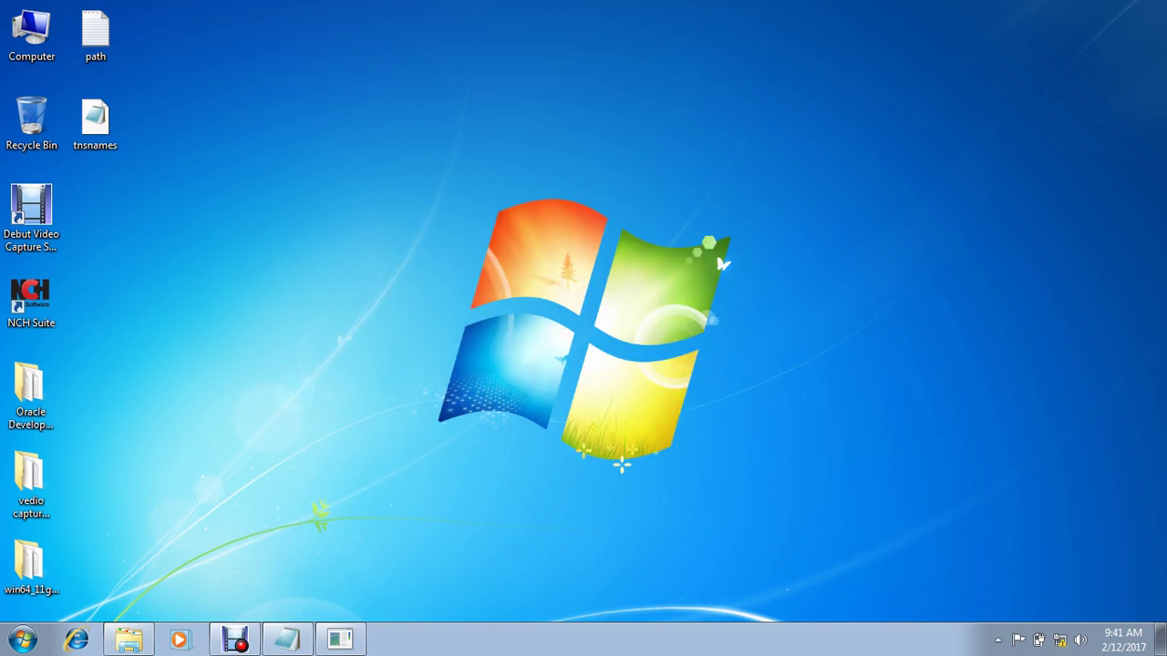
pyautogui.hotkey('alt', 'Tab')
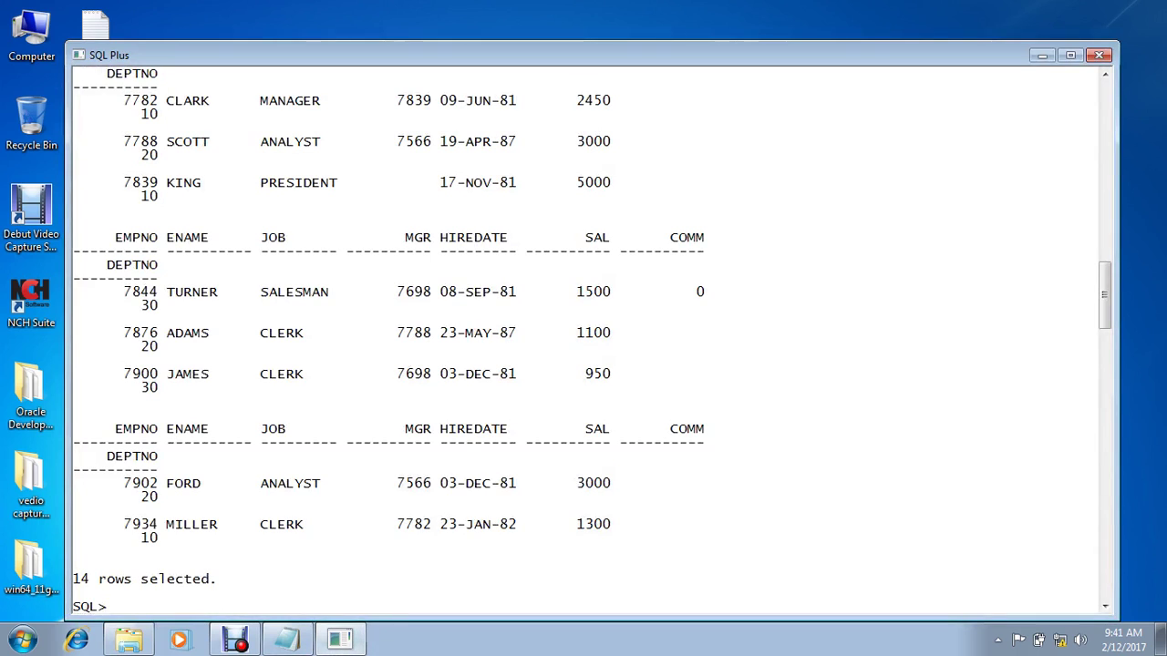
pyautogui.write('conn scott/tiger')
pyautogui.press('Return')
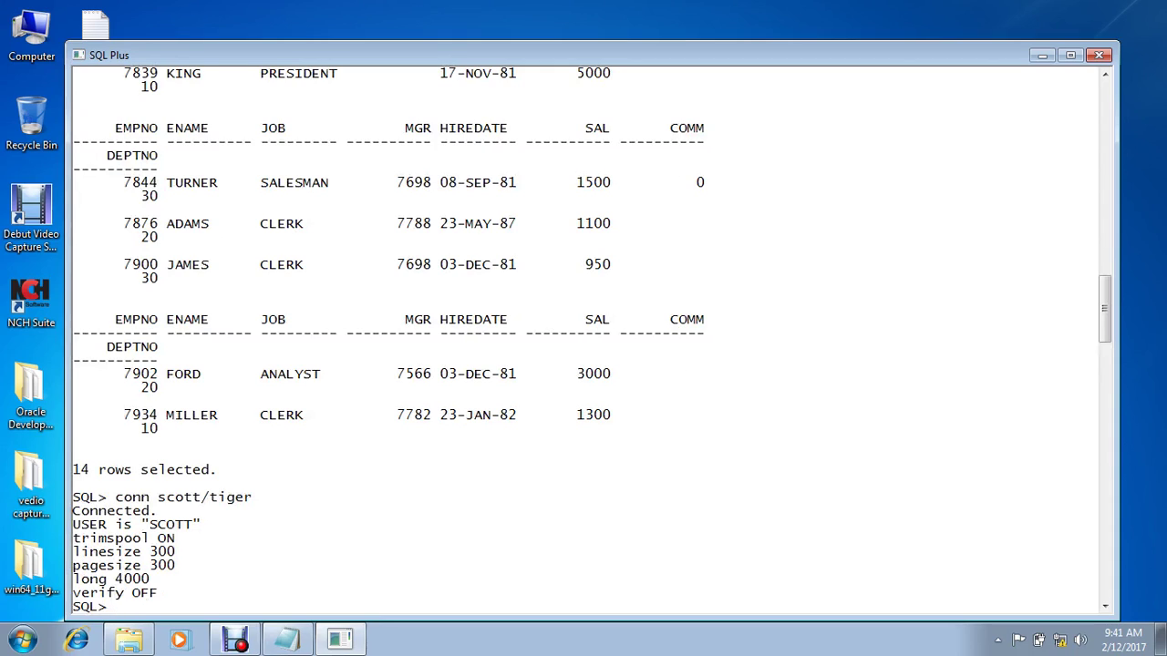
# Step: Run select * from emp; to list the table, then exit SQL*Plus
pyautogui.write('select * from emp;')
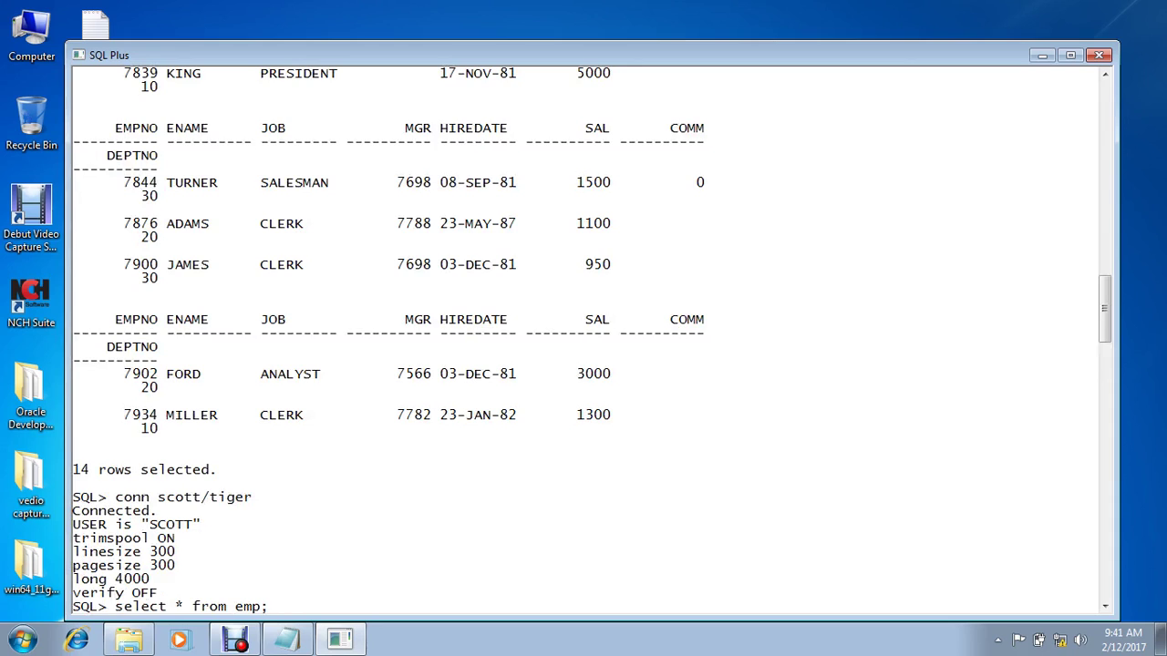
pyautogui.press('Return')
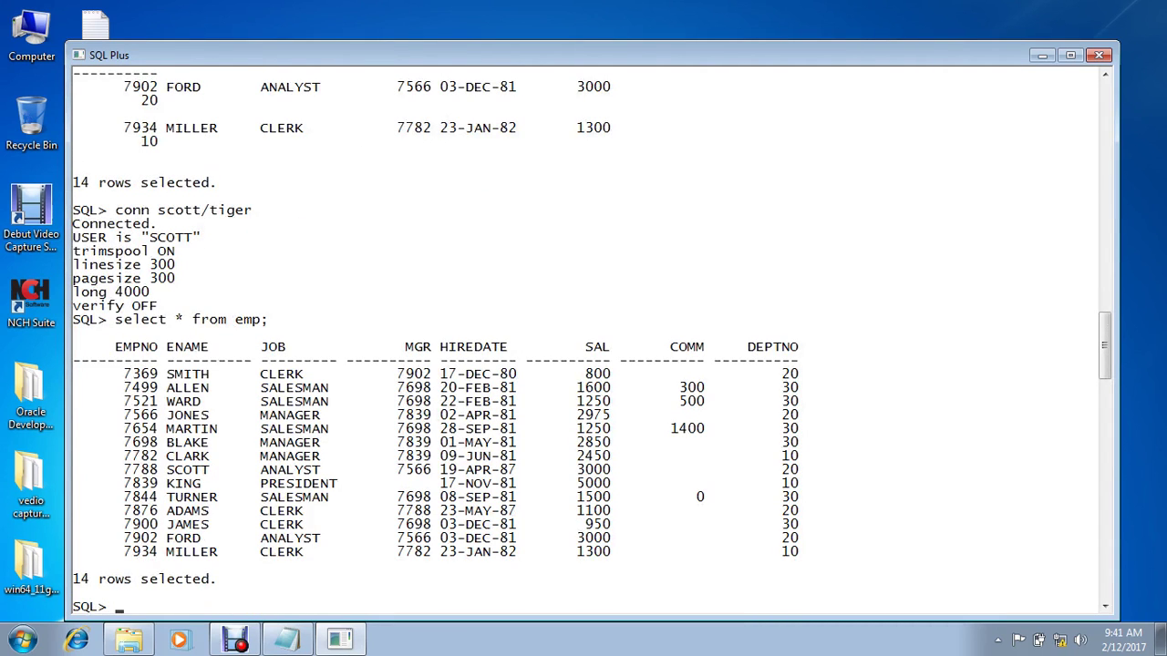
pyautogui.write('exit')
pyautogui.press('Return')
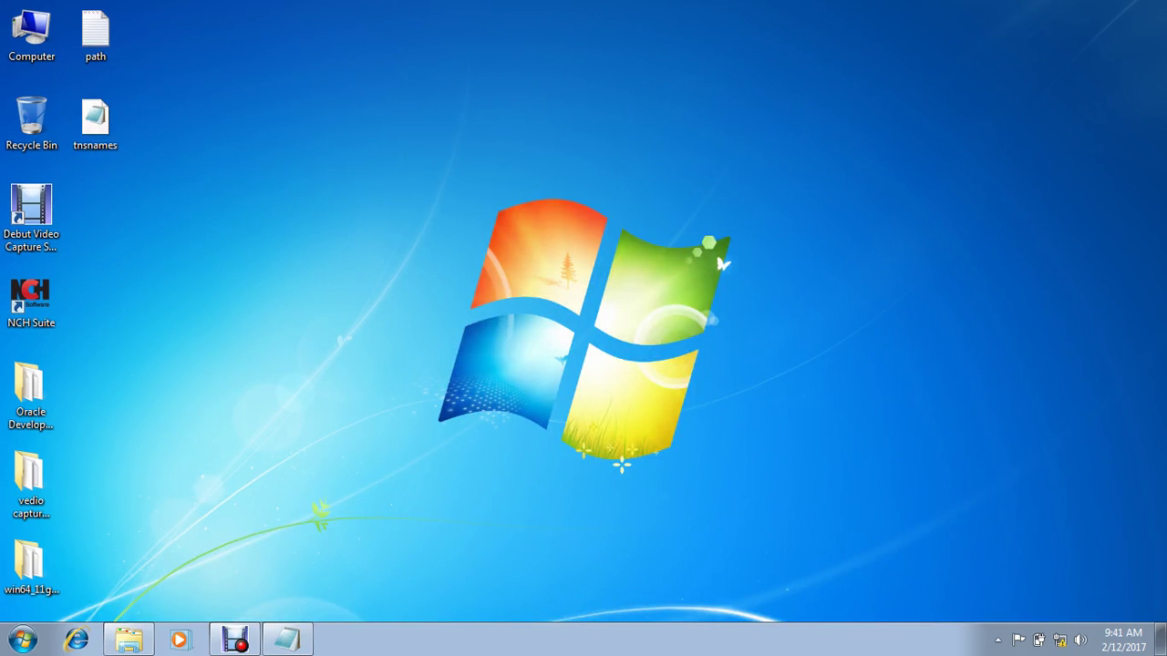
# Step: Close the ONE_TIME notes and launch the jdk-6u45-windows-i586 installer
pyautogui.click(287, 640)
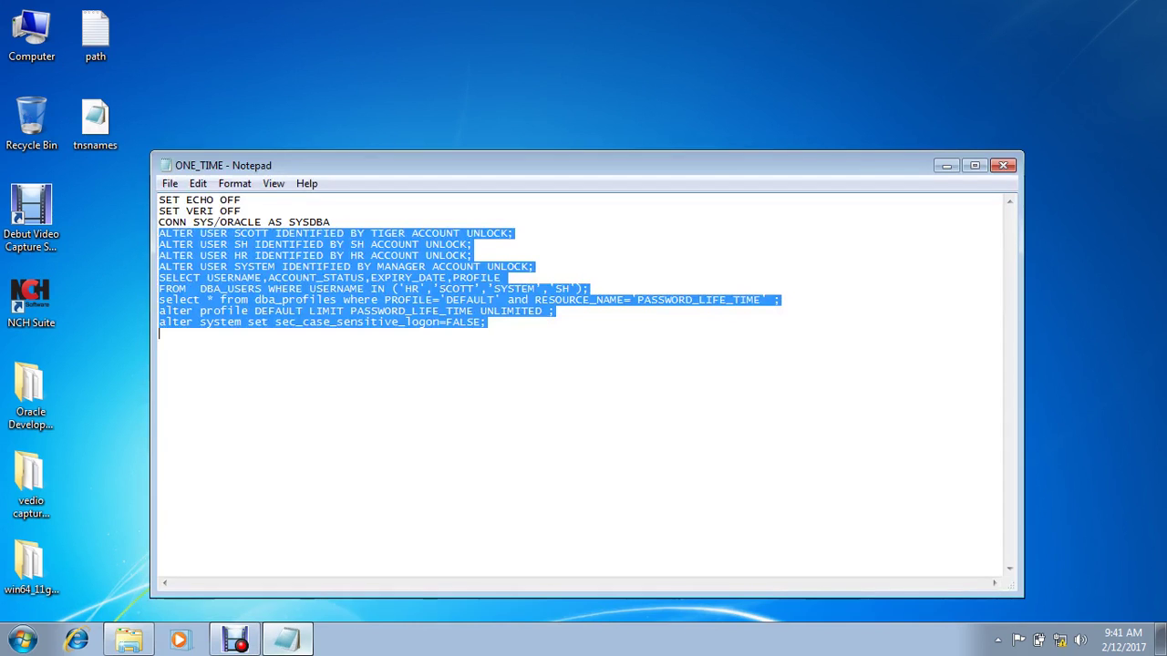
pyautogui.hotkey('alt', 'F4')
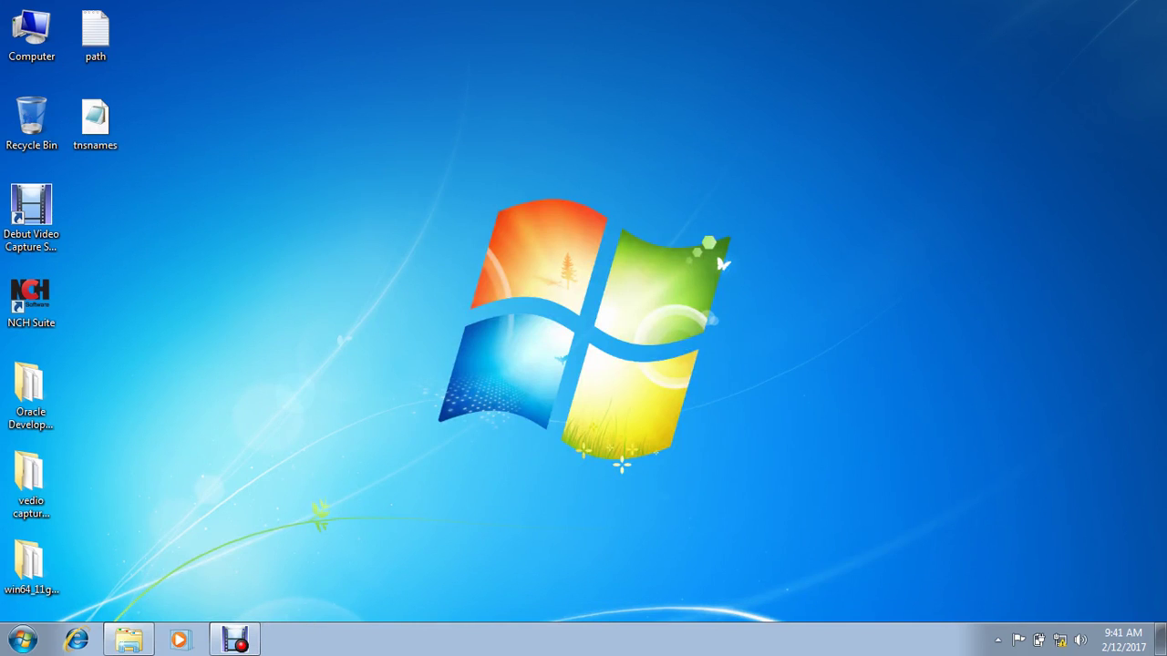
pyautogui.click(129, 639)
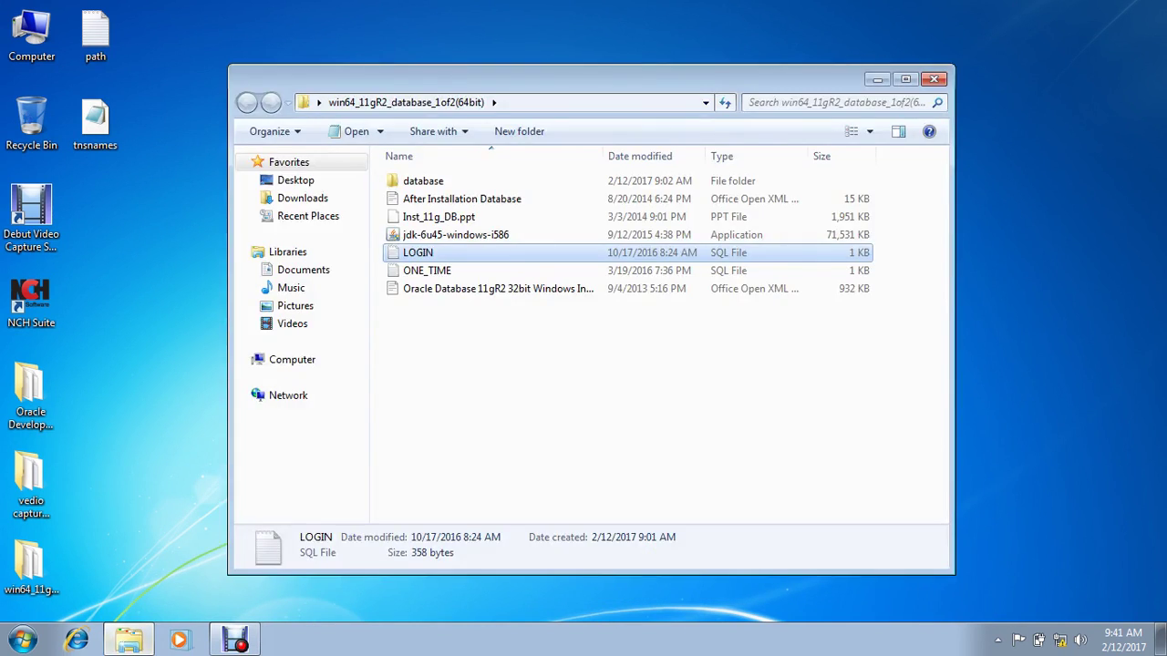
pyautogui.click(456, 234)
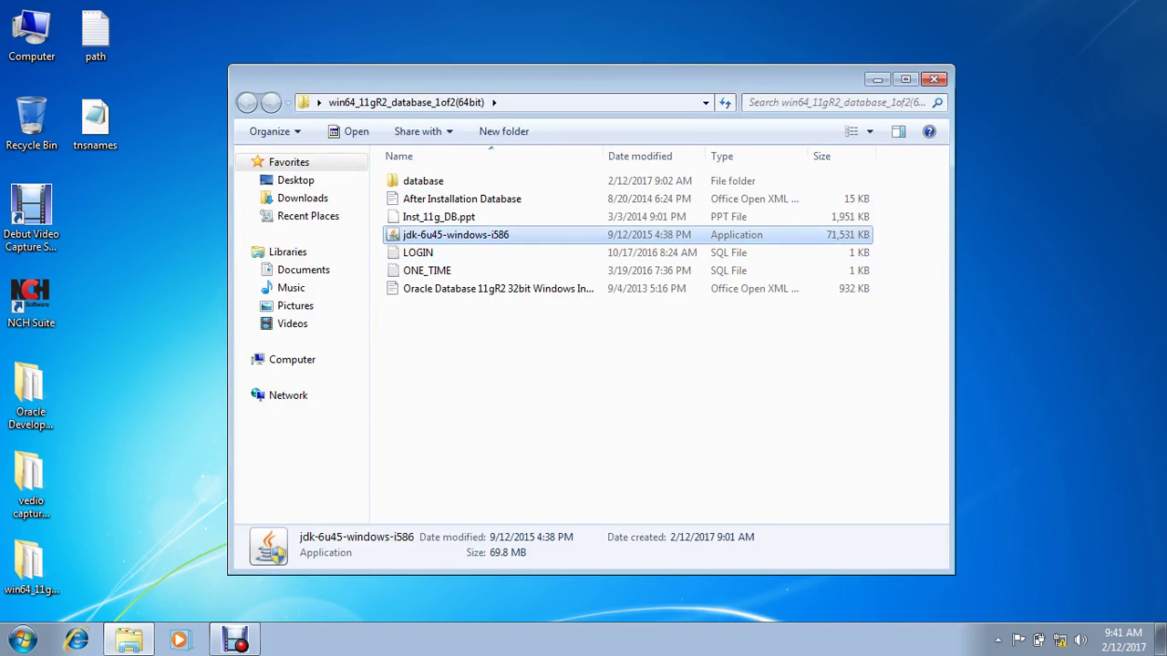
pyautogui.press('F2')
pyautogui.press('Escape')
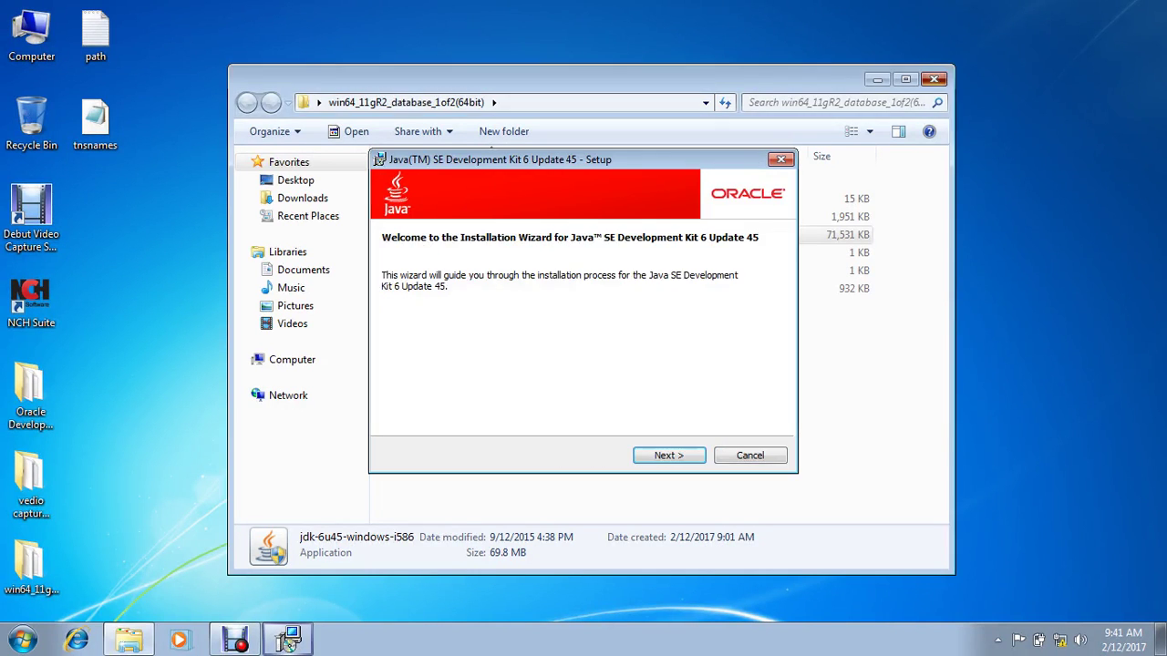
# Step: Install JDK 6 Update 45 with default features and the default JRE folder
pyautogui.press('Return')
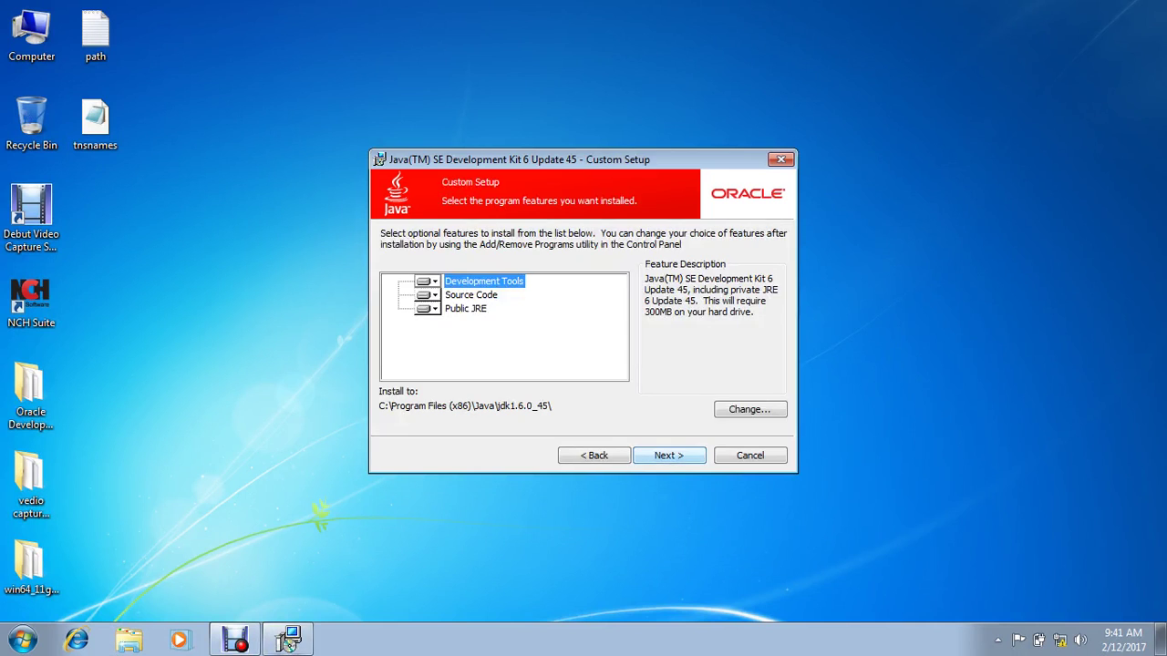
pyautogui.press('Return')
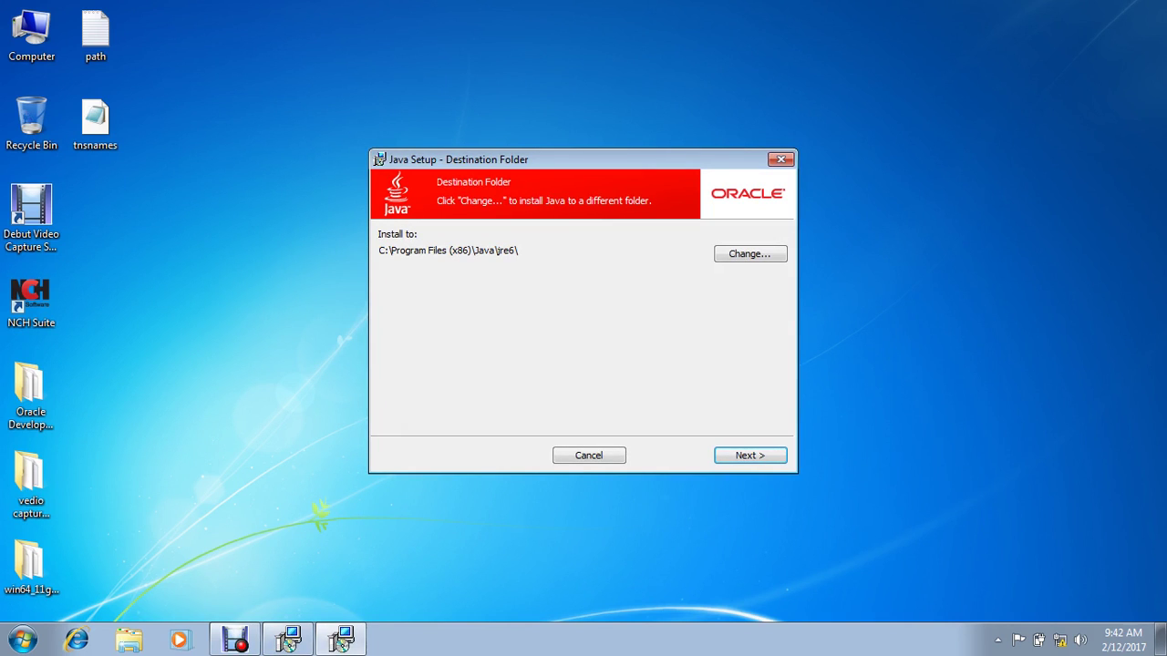
pyautogui.press('Return')
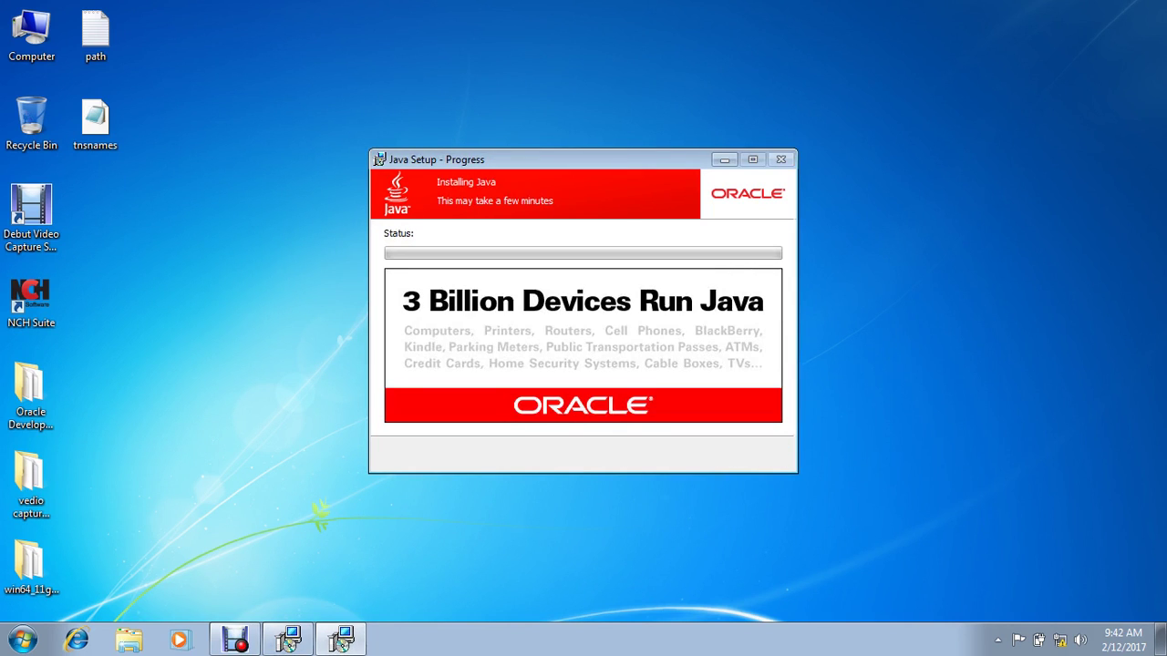
pyautogui.rightClick(220, 311)
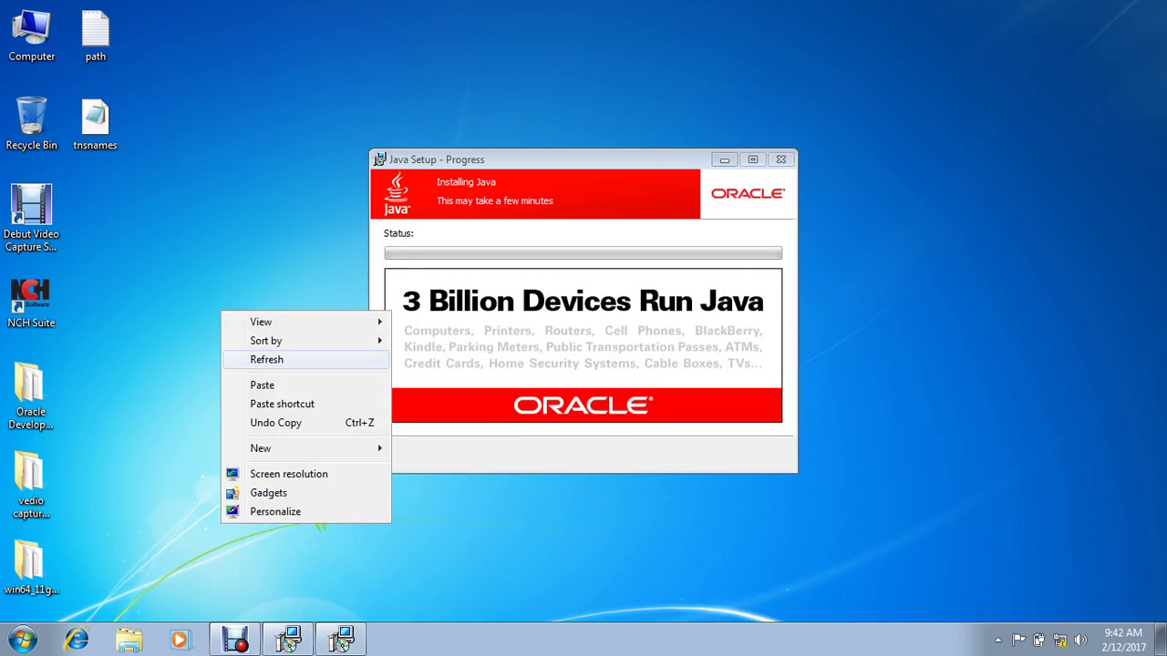
pyautogui.click(241, 358)
pyautogui.rightClick(242, 338)
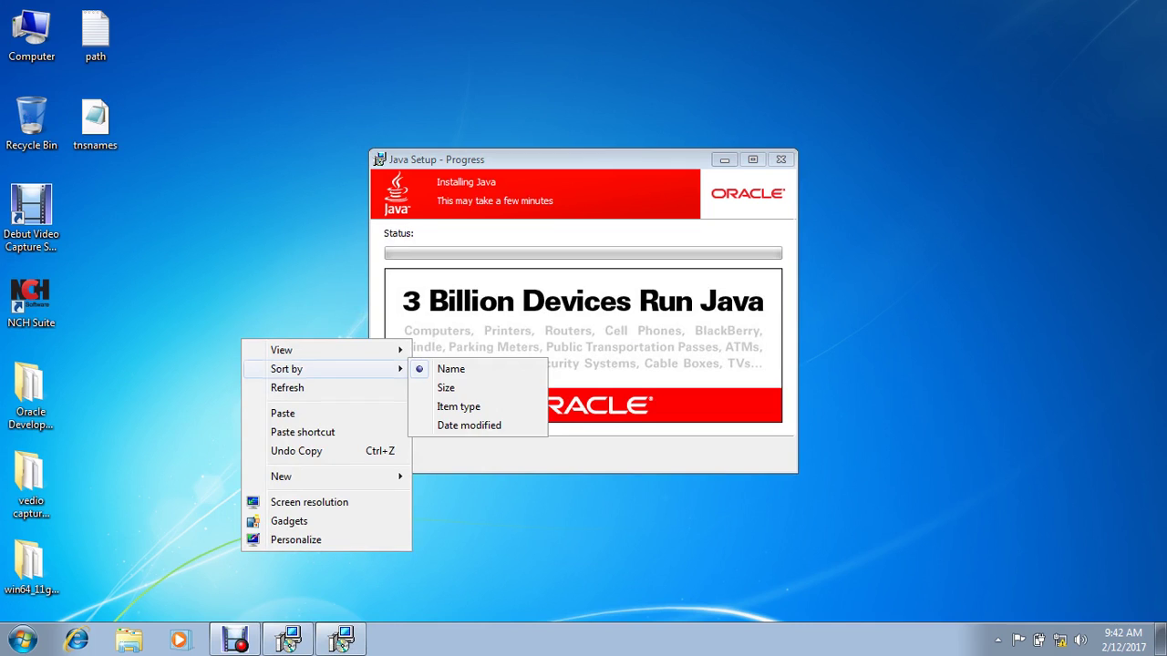
pyautogui.click(287, 387)
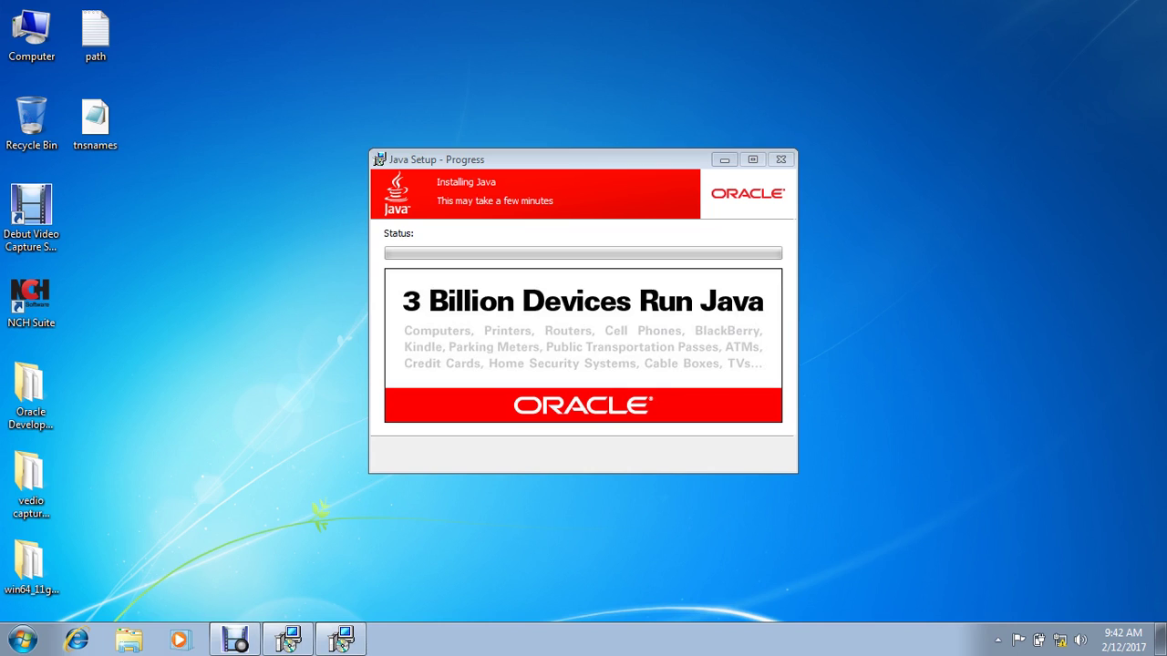
pyautogui.rightClick(154, 338)
pyautogui.click(237, 386)
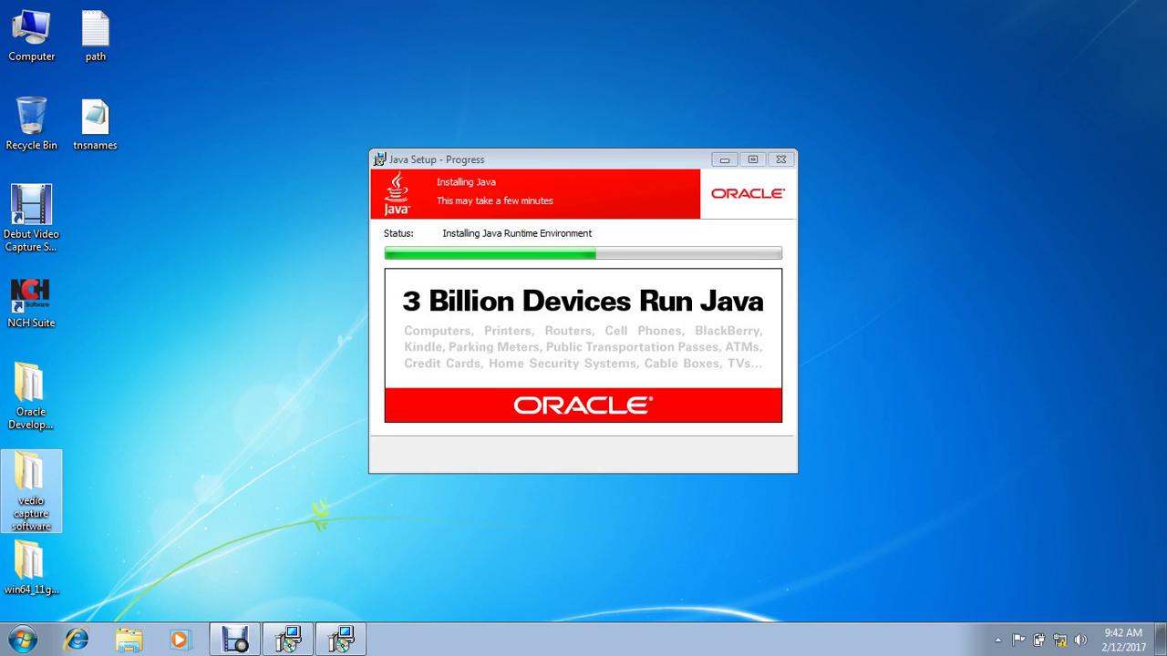
# Step: Permanently delete the vedio capture software desktop folder and close the finished JDK setup
pyautogui.click(31, 493)
pyautogui.hotkey('shift', 'Delete')
pyautogui.press('Return')
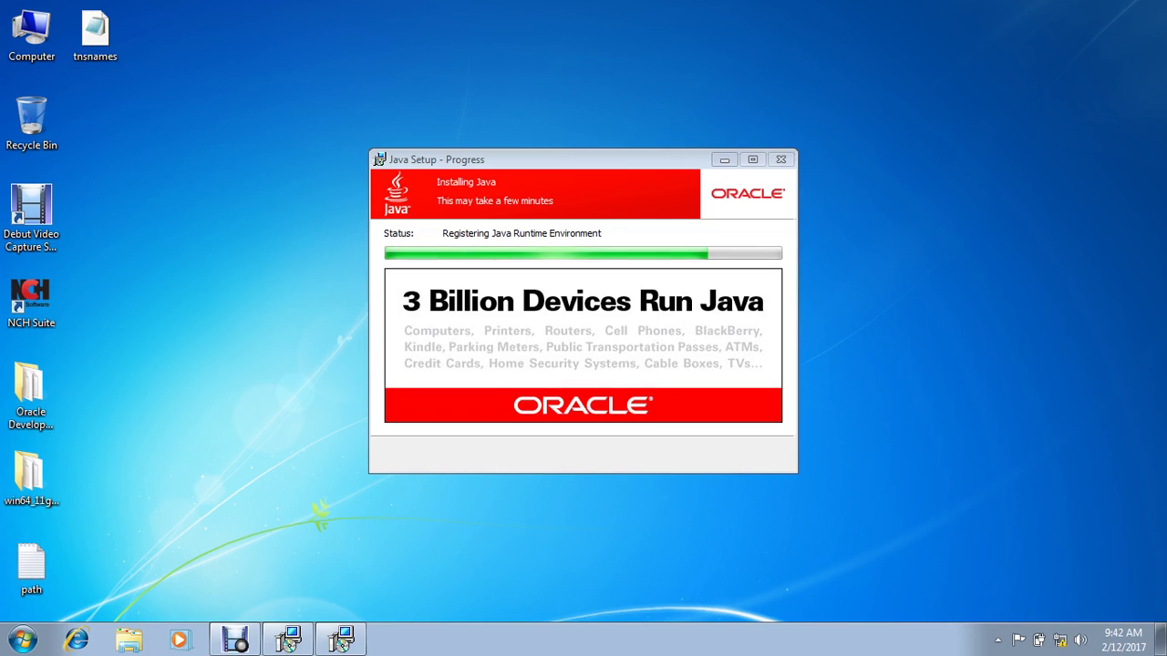
pyautogui.rightClick(129, 245)
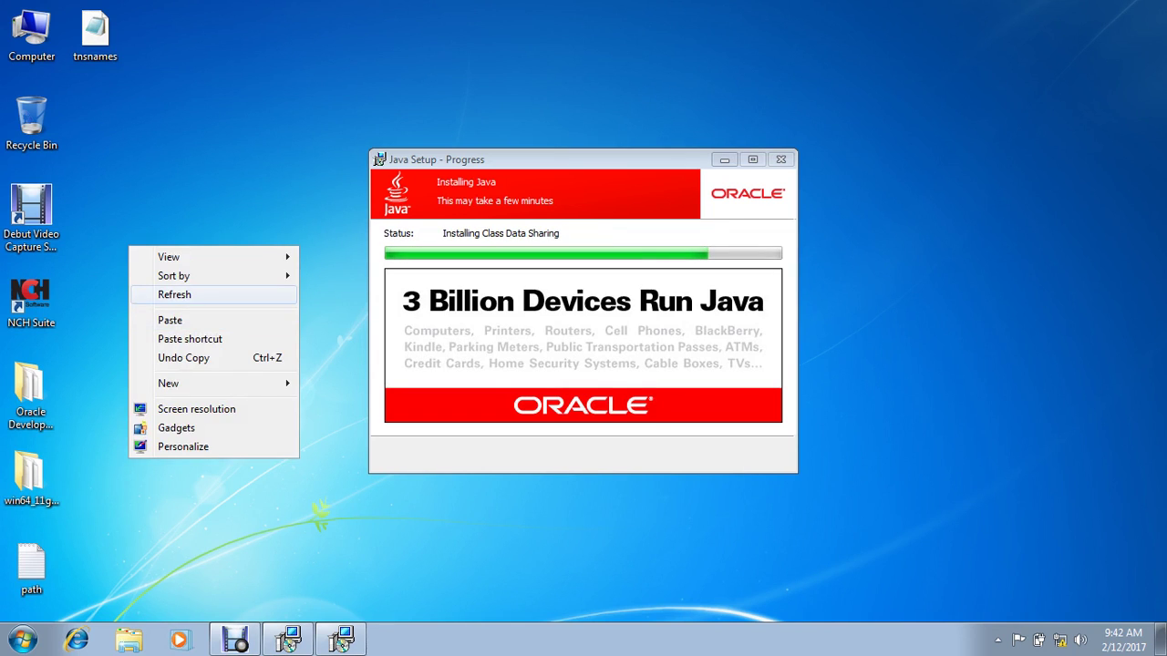
pyautogui.click(182, 295)
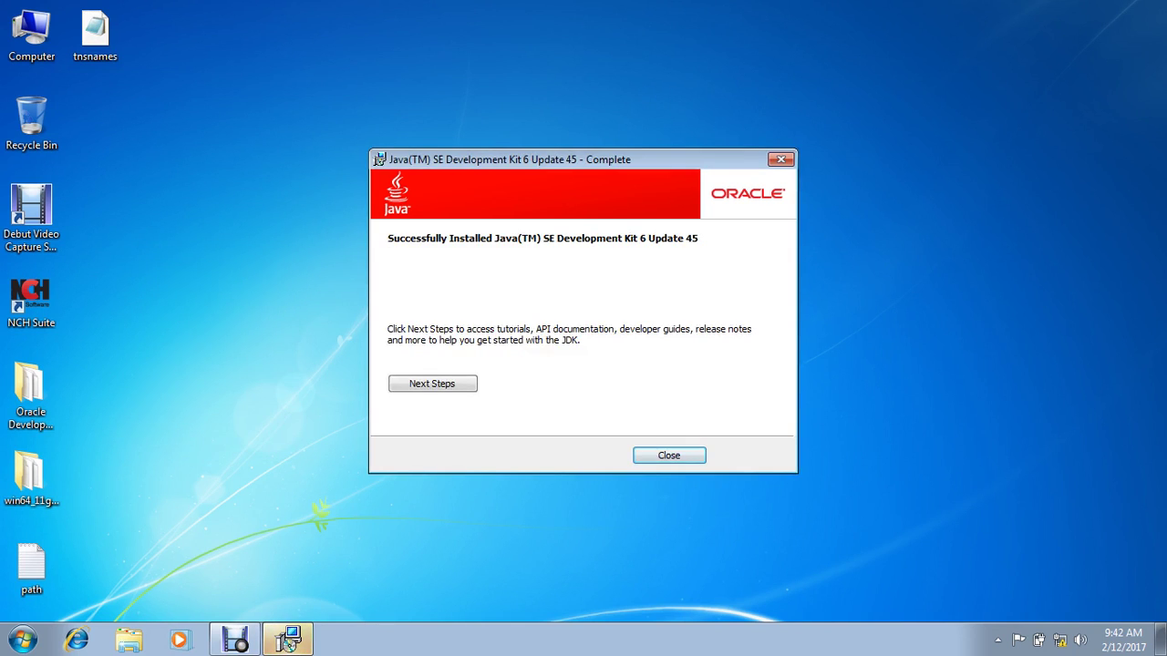
pyautogui.click(669, 455)
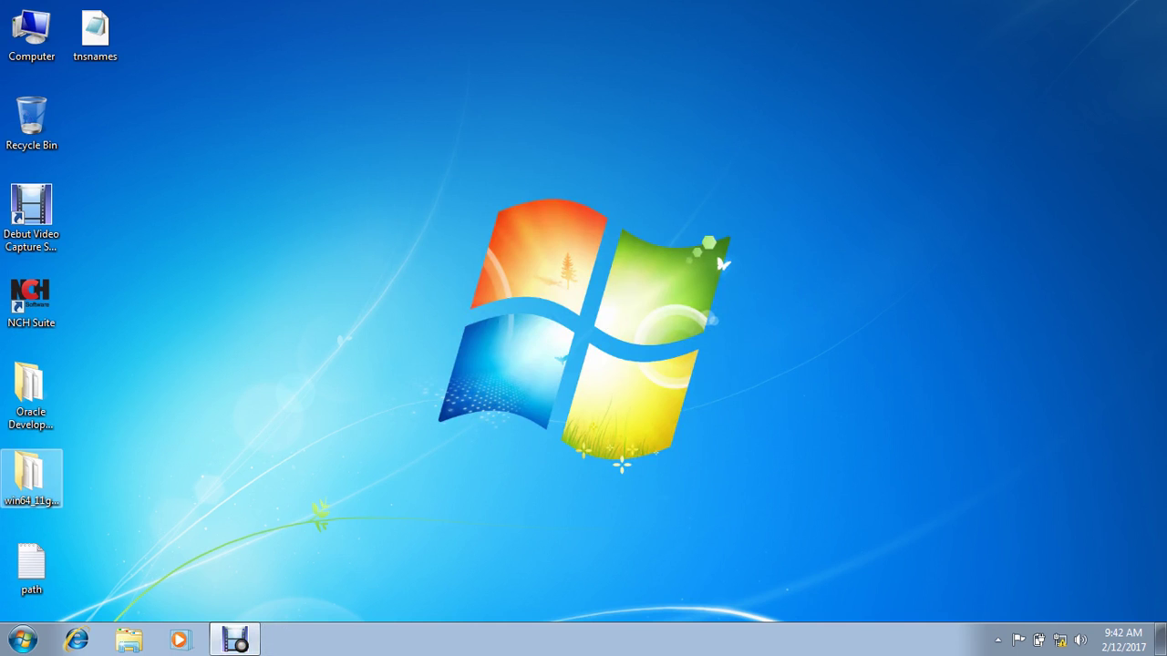
# Step: Open the Oracle Developer 11g folder and select the oepe-wls-indigo installer
pyautogui.click(31, 391)
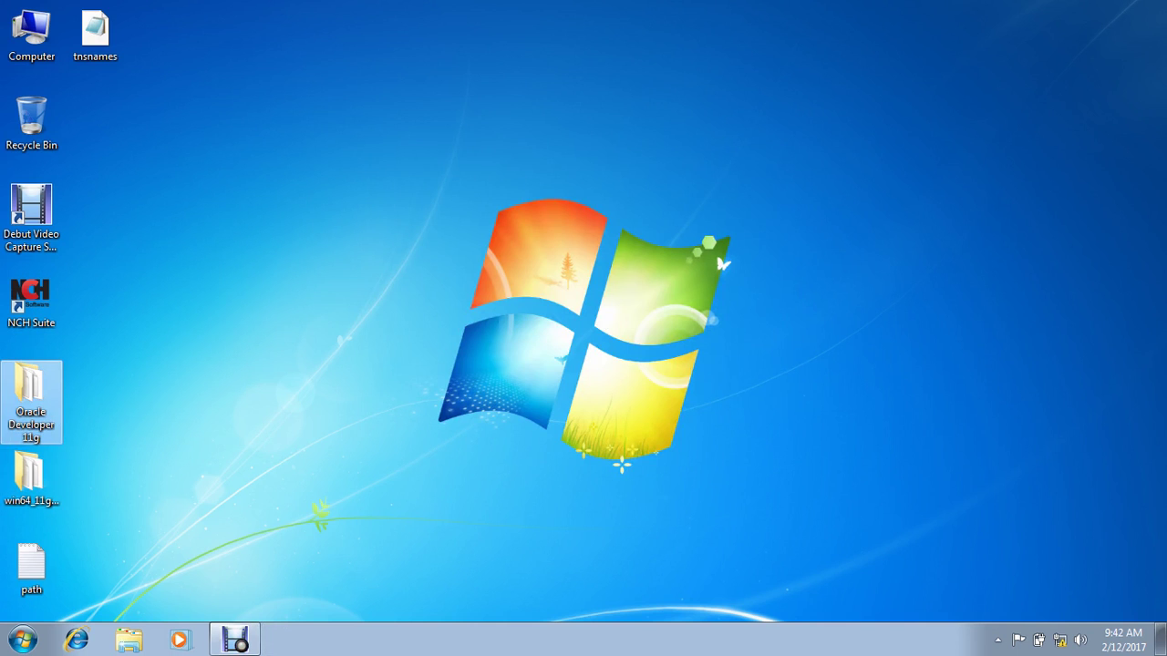
pyautogui.press('Return')
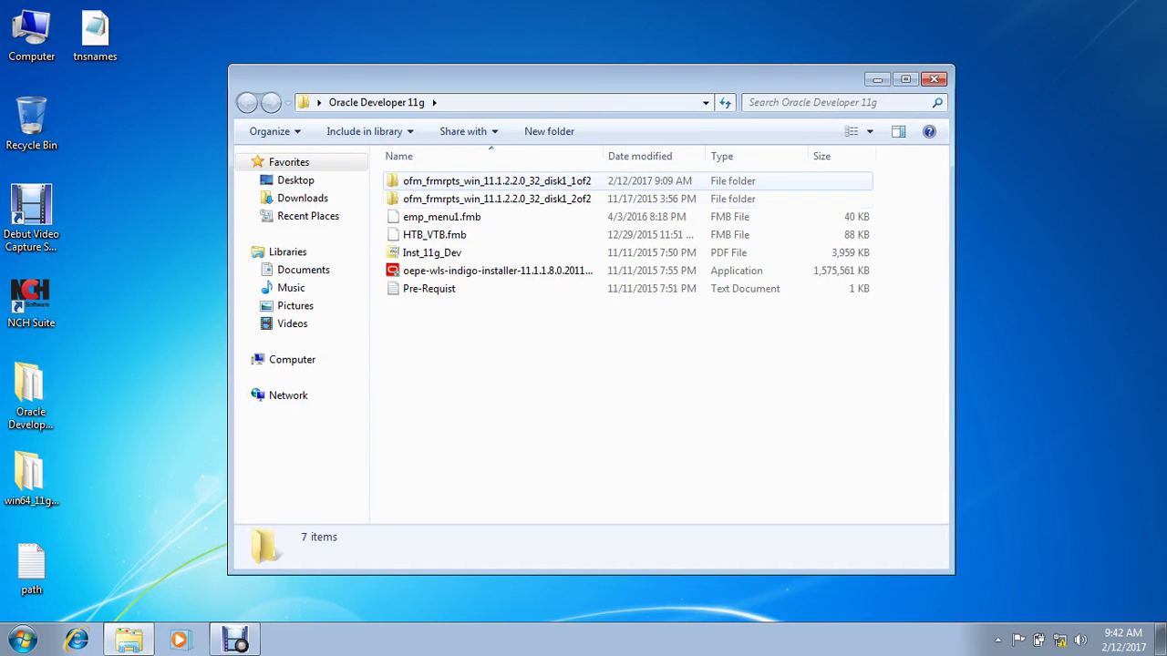
pyautogui.click(492, 271)
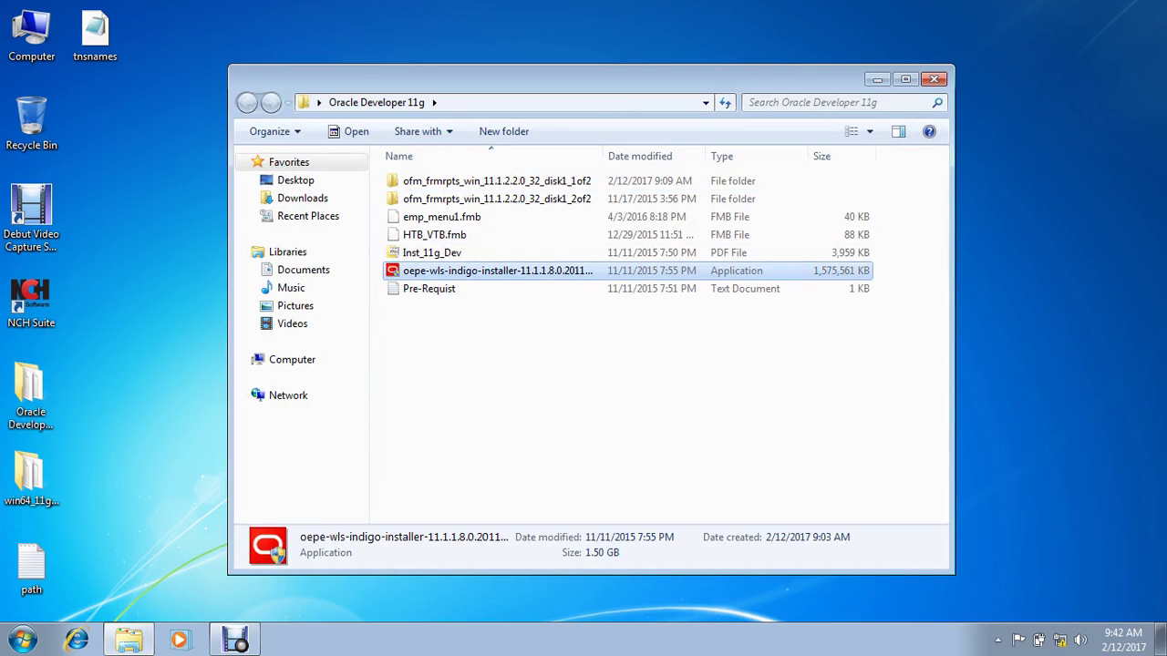
pyautogui.press('F2')
pyautogui.press('Escape')
pyautogui.press('Down')
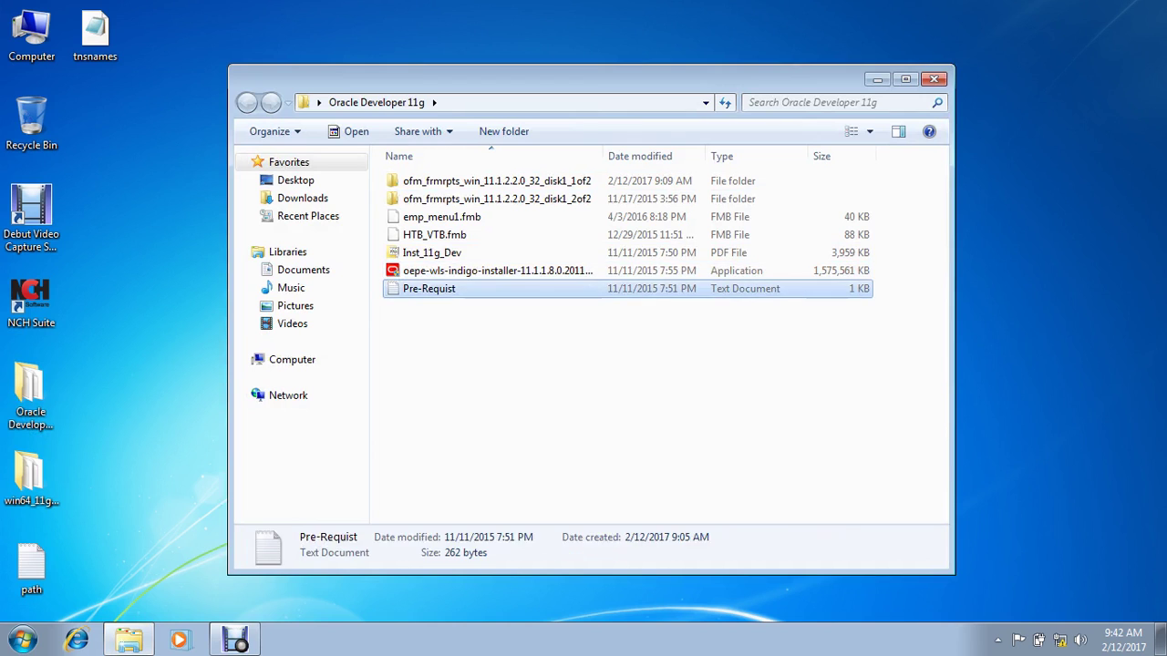
pyautogui.press('Up')
# Step: Check the installer's full file name and run it as administrator
pyautogui.press('F2')
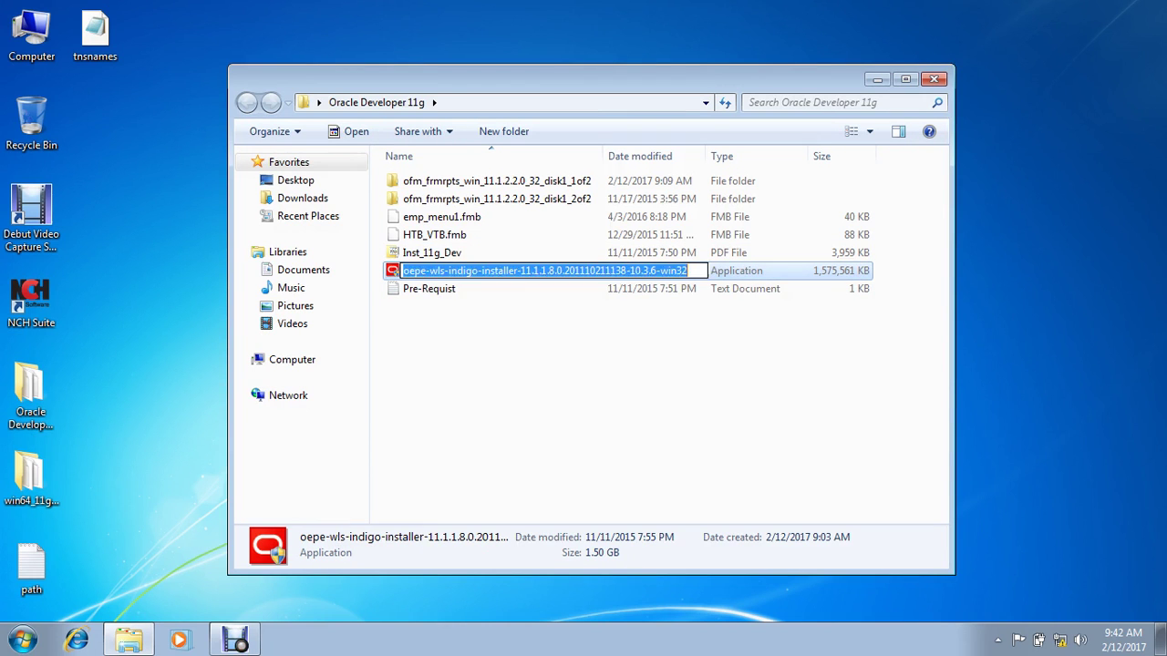
pyautogui.press('End')
pyautogui.press('Escape')
pyautogui.press('Down')
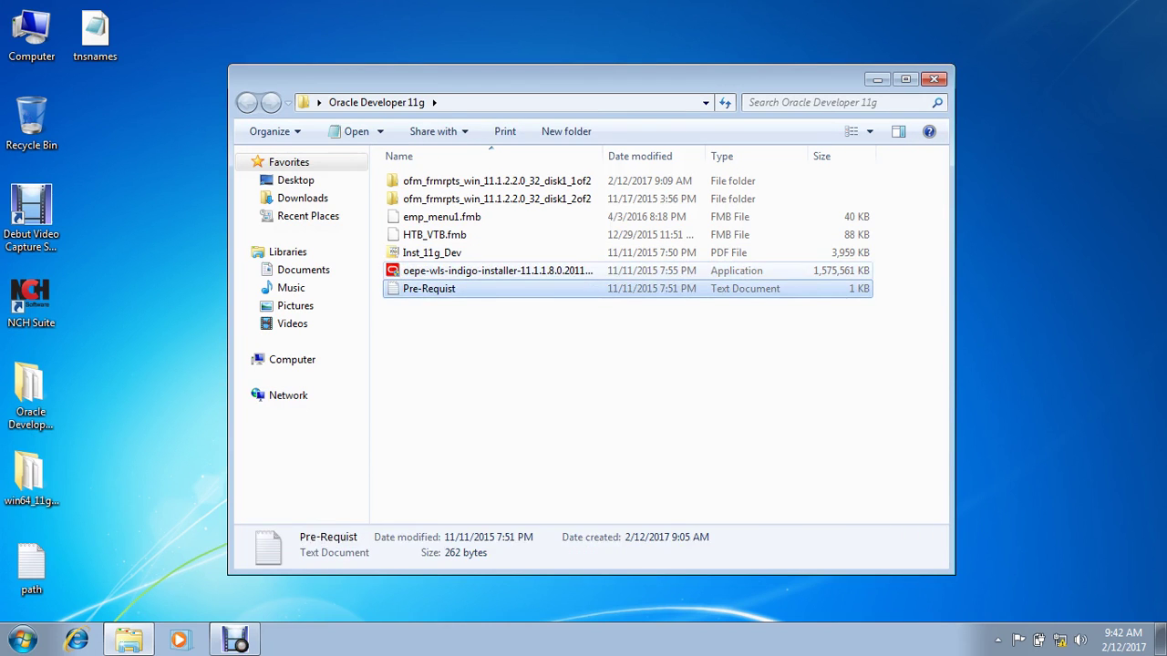
pyautogui.press('Up')
pyautogui.hotkey('shift', 'F10')
pyautogui.press('Down')
pyautogui.press('Down')
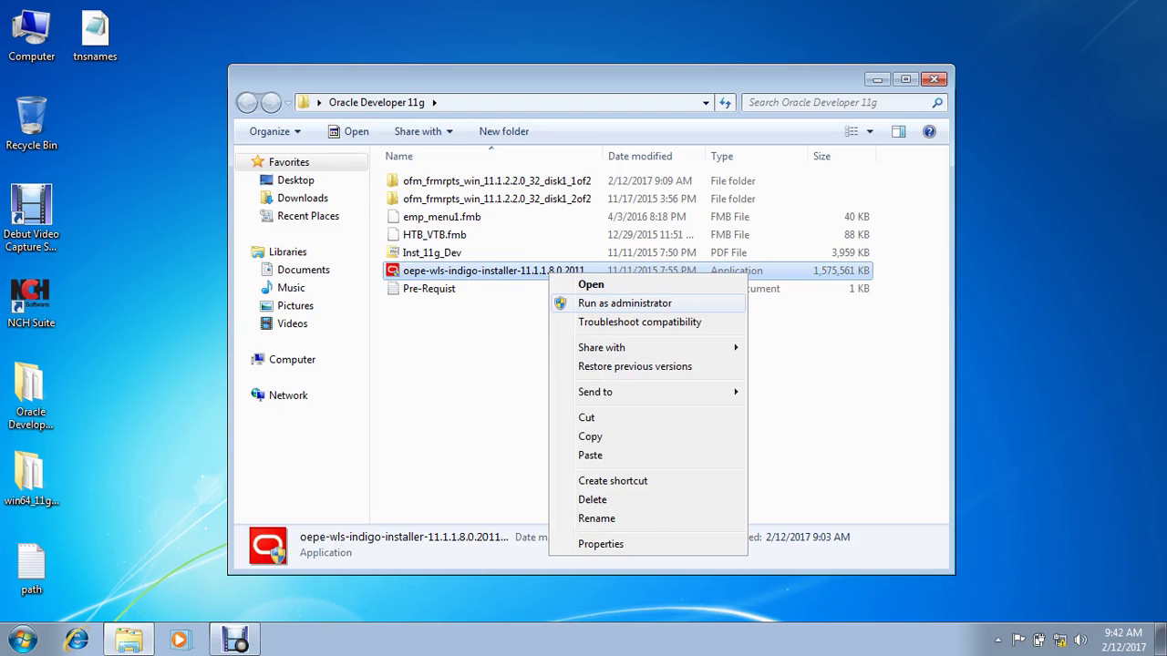
pyautogui.press('Return')
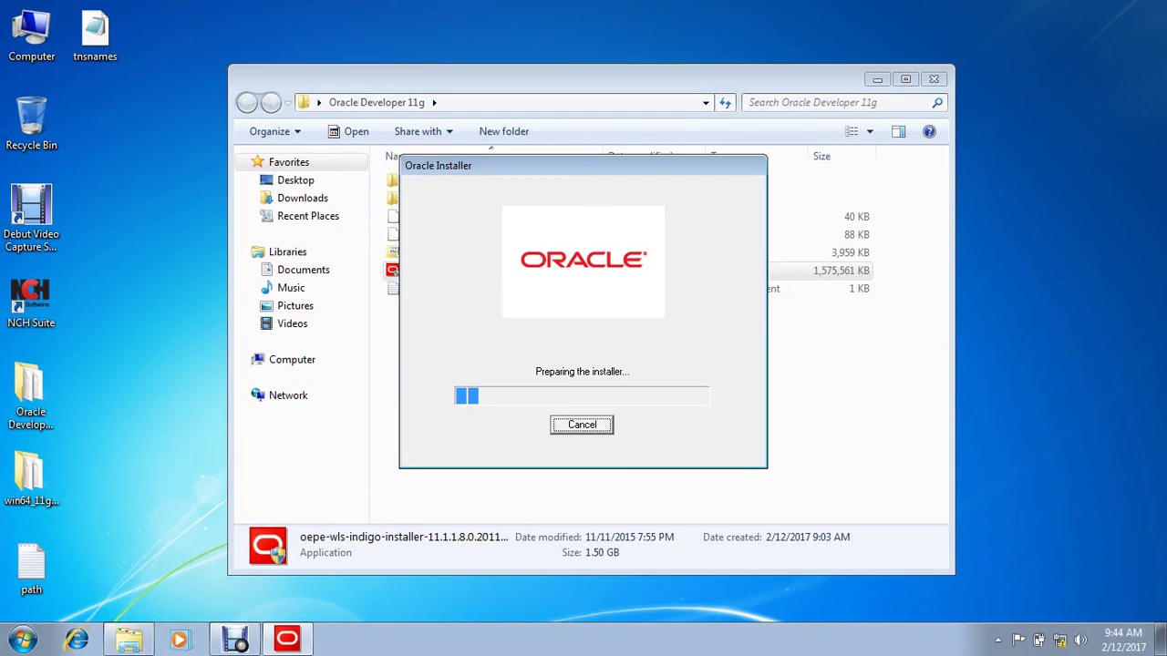
# Step: Permanently delete emp_menu1.fmb and HTB_VTB.fmb, then close the Oracle Developer 11g window
pyautogui.click(441, 217)
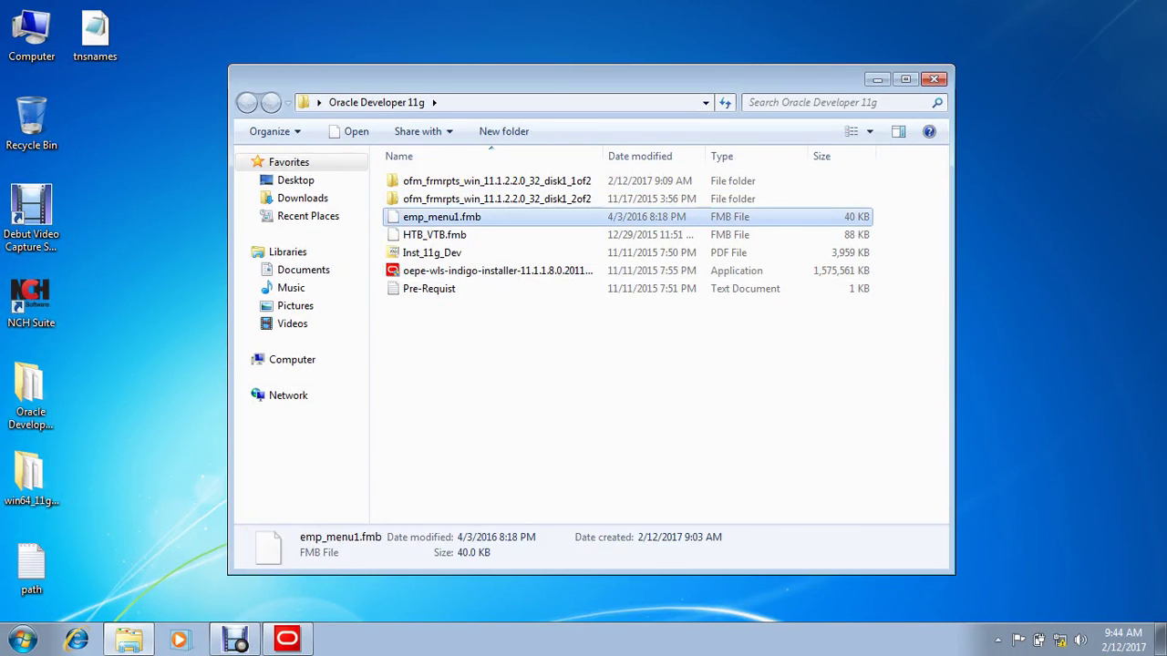
pyautogui.keyDown('ctrl'); pyautogui.click(434, 234); pyautogui.keyUp('ctrl')
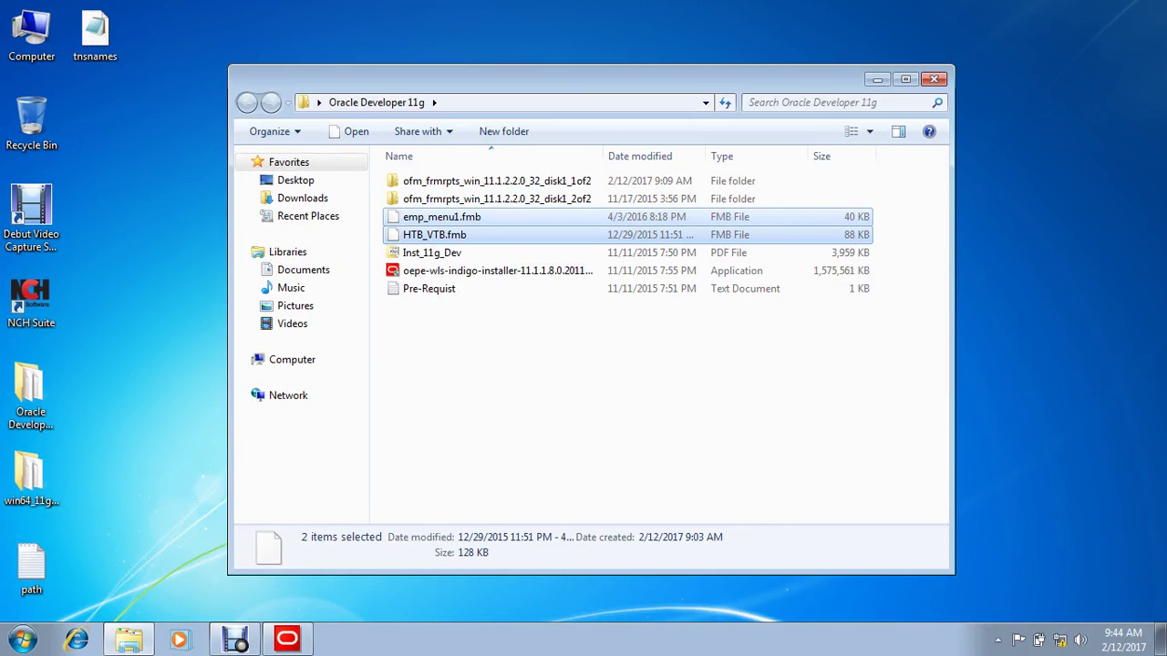
pyautogui.hotkey('shift', 'Delete')
pyautogui.press('Return')
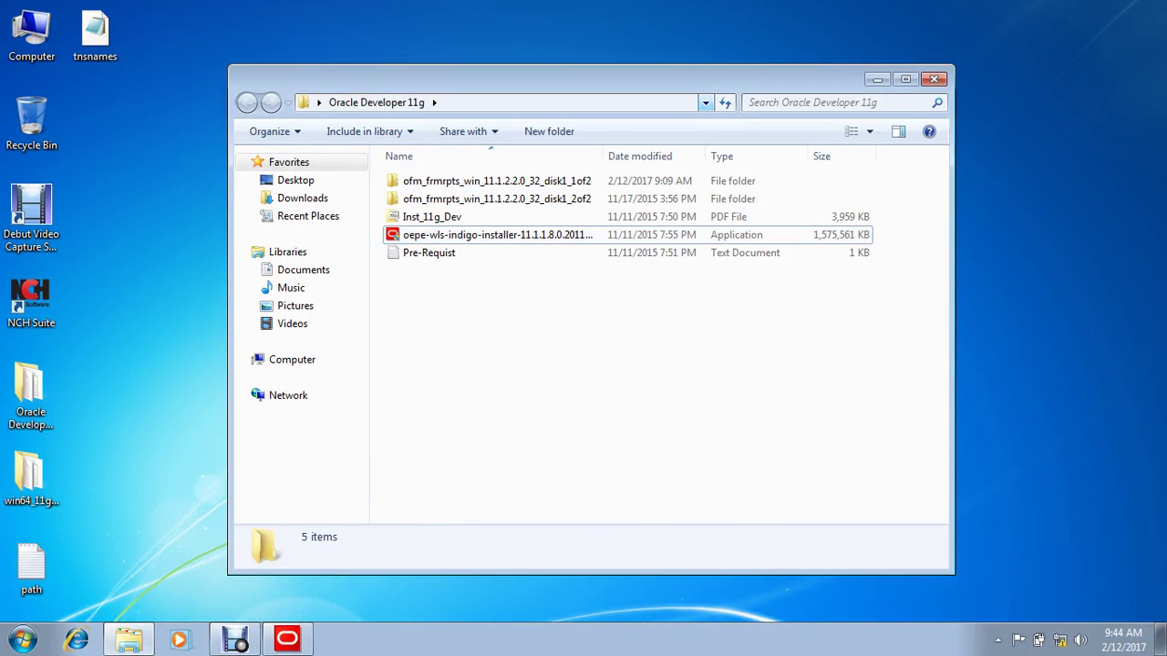
pyautogui.click(934, 80)
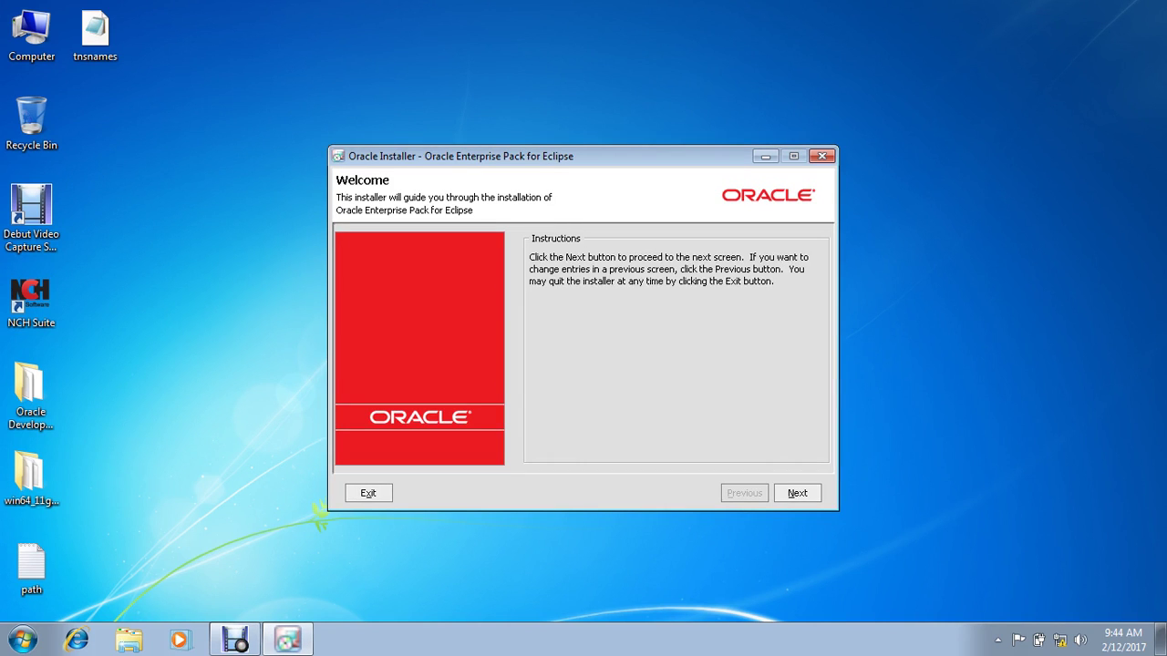
# Step: Accept the default Middleware home and decline security-update registration without an email
pyautogui.press('Return')
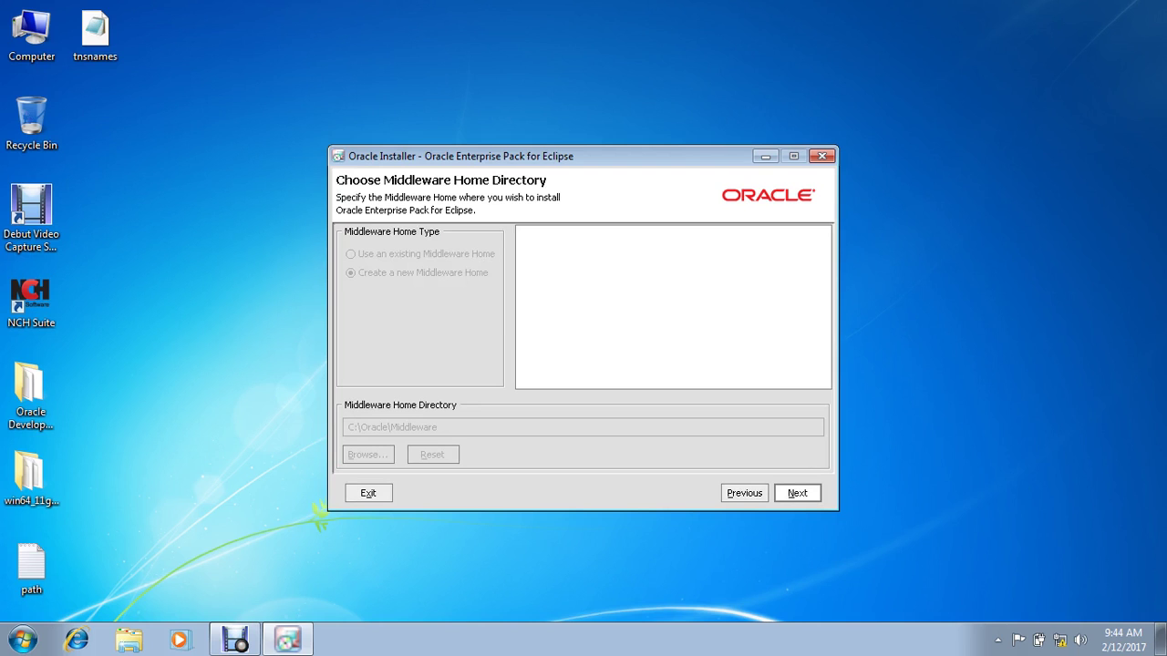
pyautogui.press('Return')
pyautogui.press('Return')
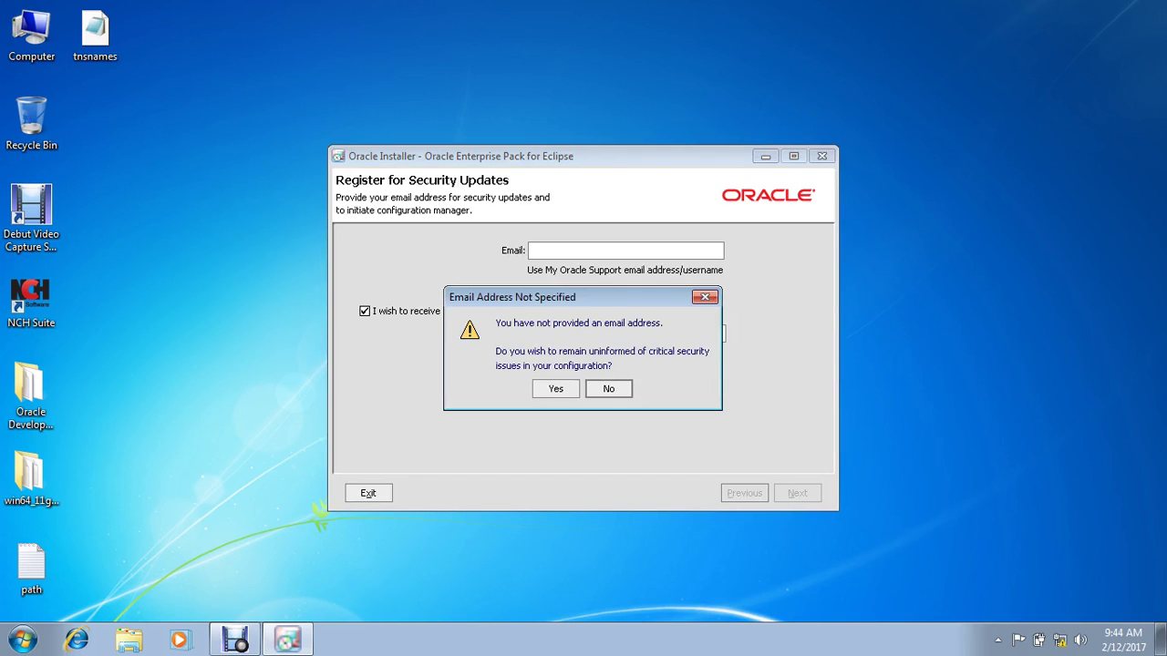
pyautogui.press('Return')
pyautogui.press('space')
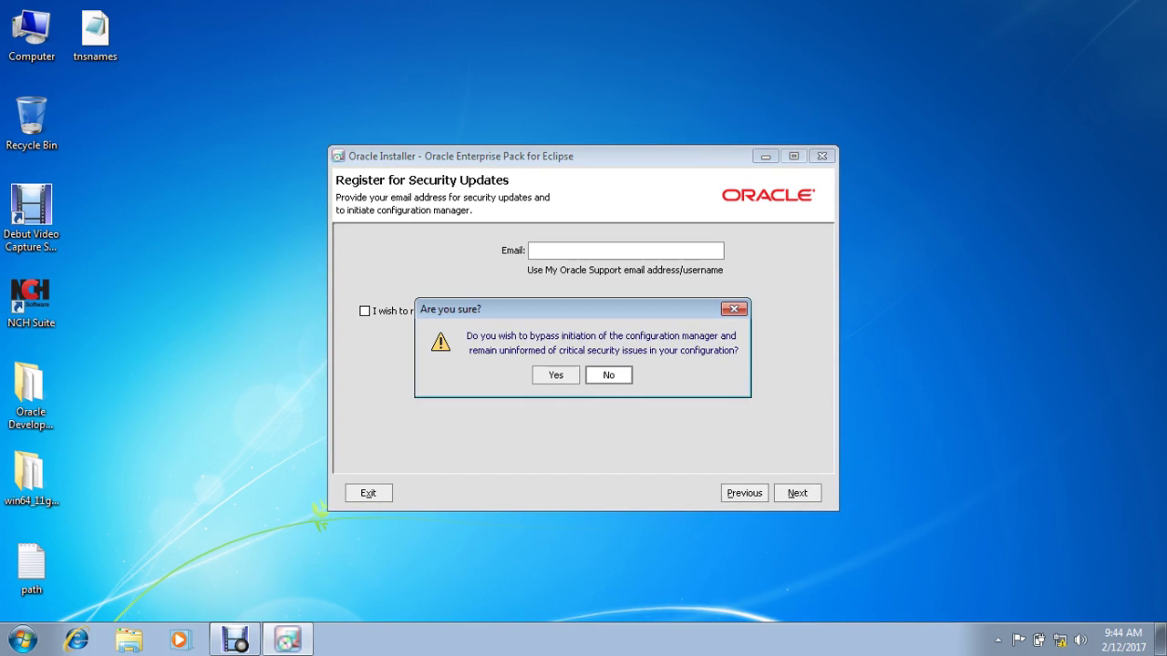
pyautogui.press('Return')
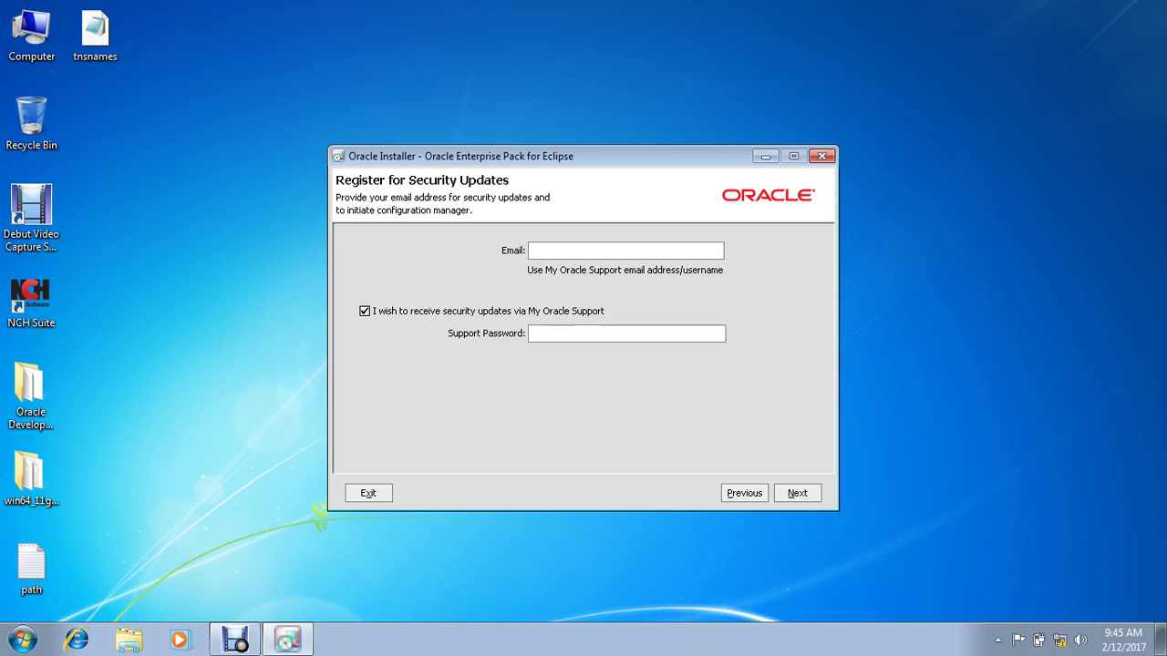
pyautogui.press('space')
pyautogui.press('Tab')
pyautogui.press('Return')
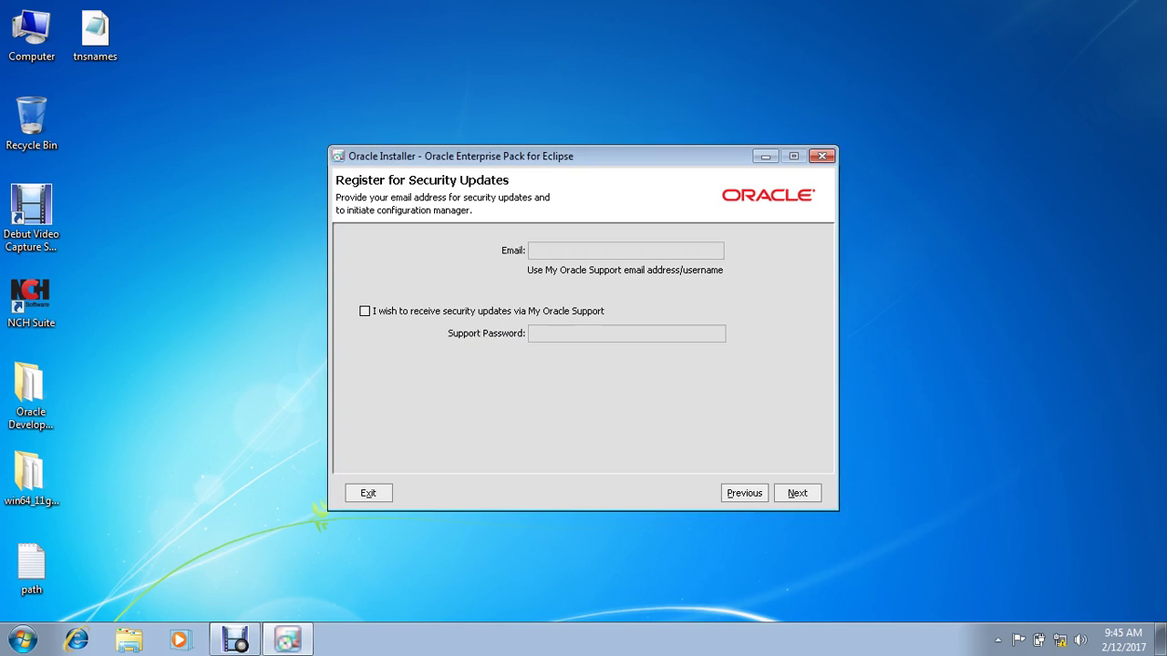
# Step: Choose the Typical install with default directories and All Users shortcuts
pyautogui.press('Return')
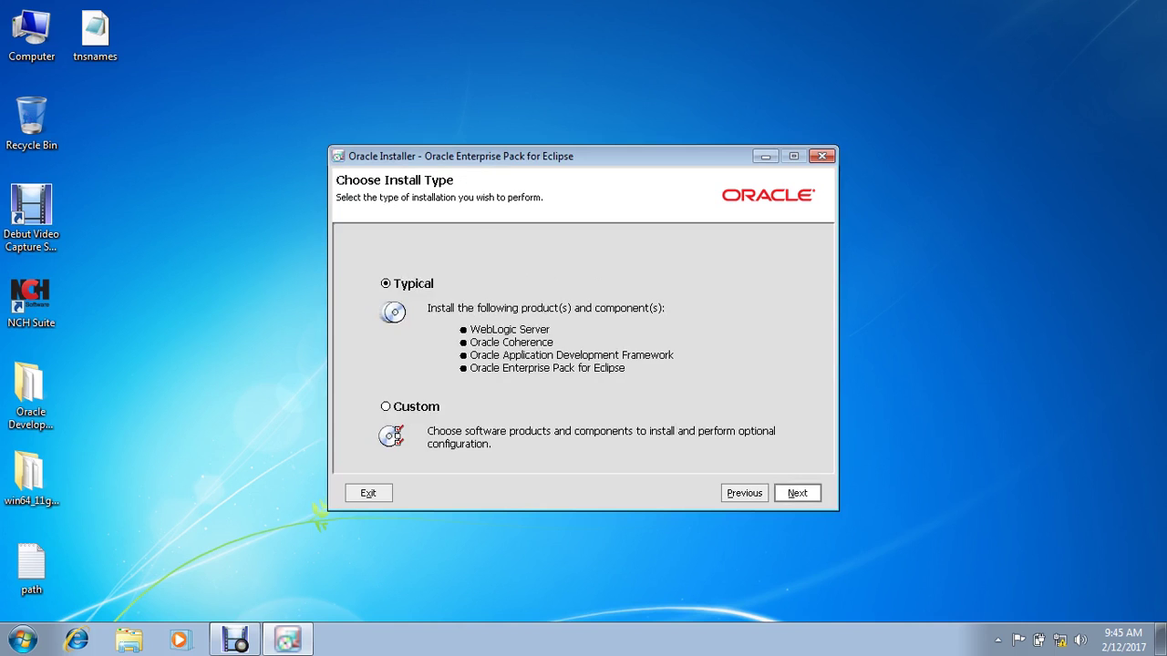
pyautogui.press('Return')
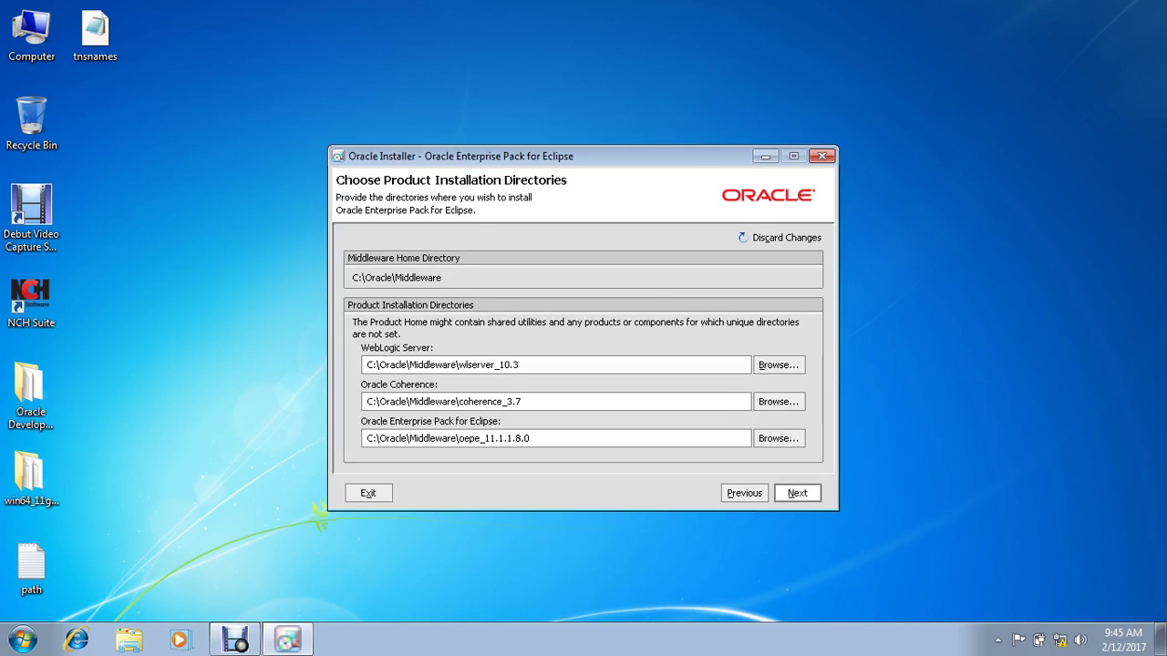
pyautogui.press('Return')
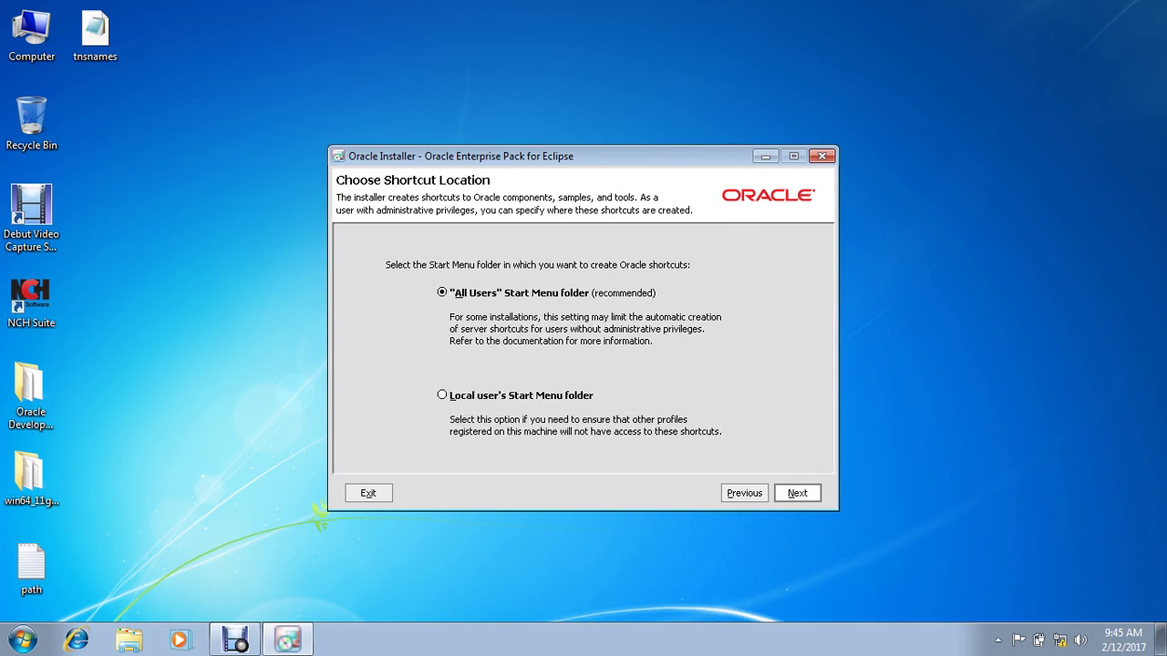
pyautogui.press('Return')
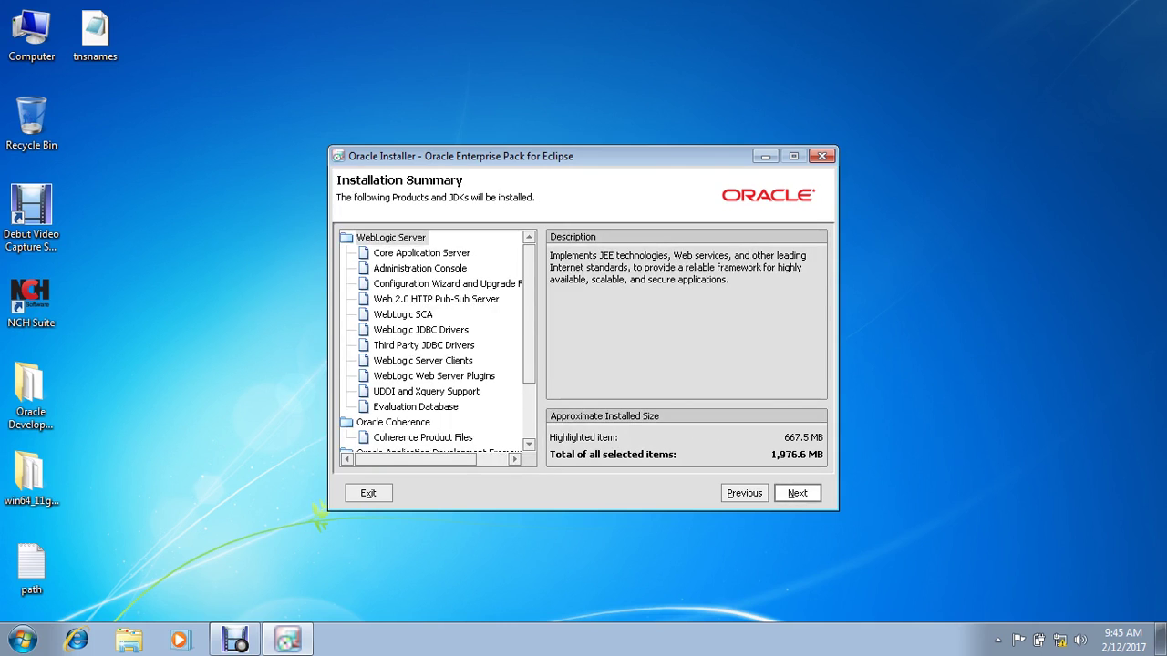
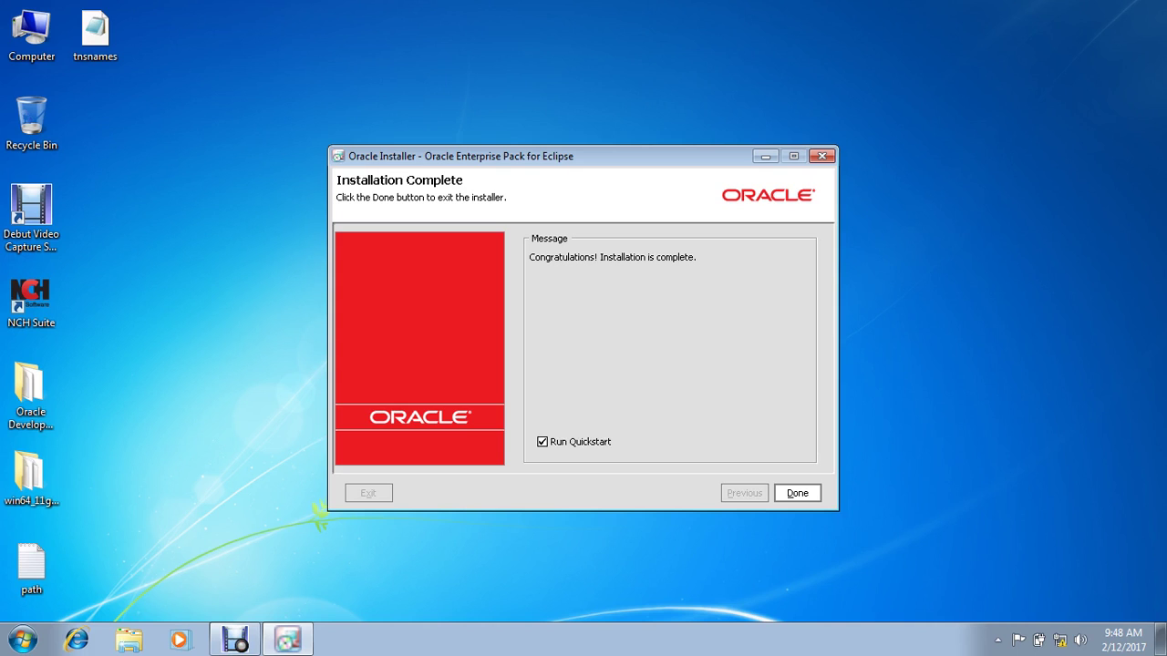
# Step: Turn off Run Quickstart and exit the finished Oracle Enterprise Pack for Eclipse installer
pyautogui.click(542, 441)
pyautogui.click(796, 493)
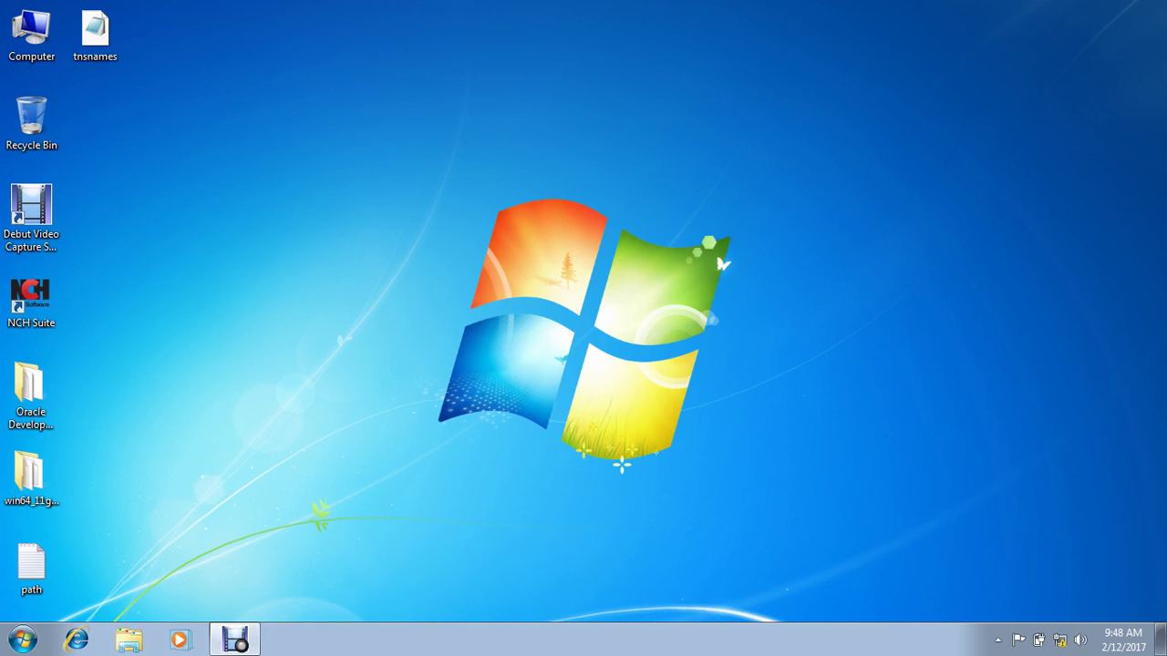
# Step: Run setup from Oracle Developer 11g > ofm_frmrpts_win_11.1.2.2.0_32_disk1_1of2 > Disk1
pyautogui.doubleClick(30, 392)
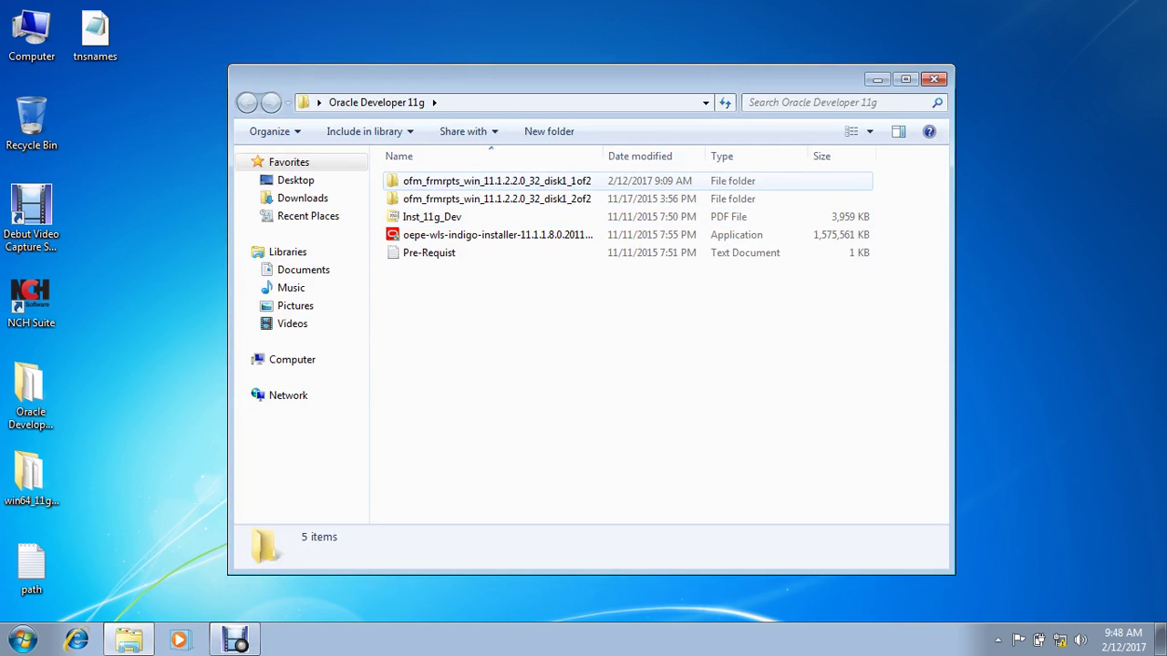
pyautogui.doubleClick(496, 180)
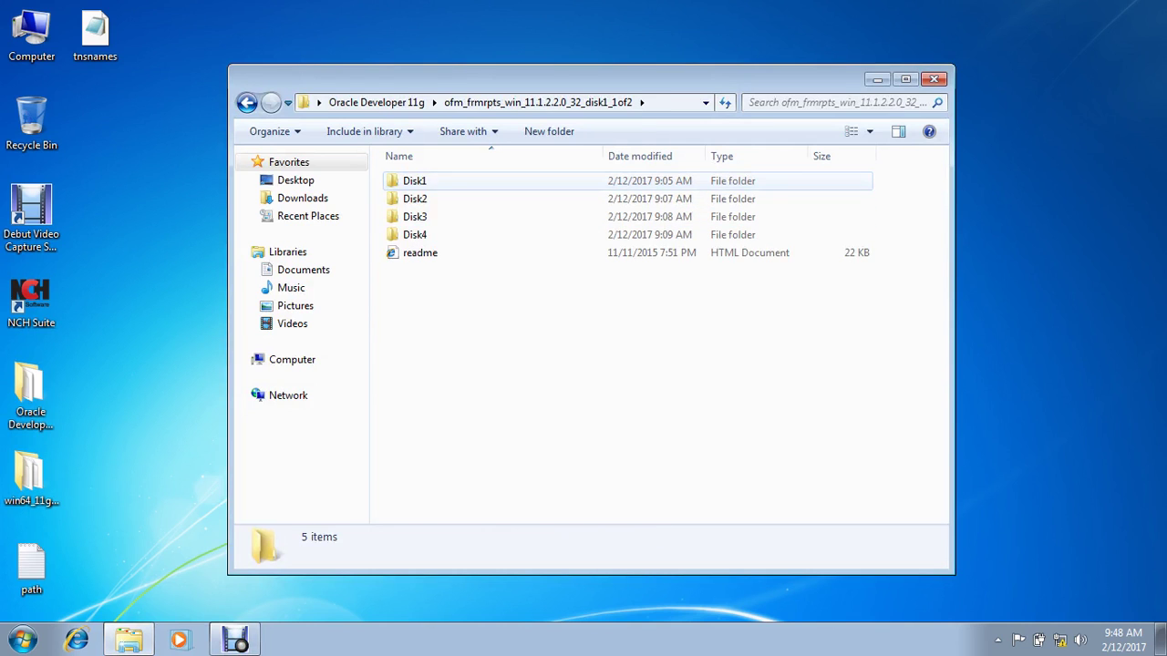
pyautogui.doubleClick(412, 181)
pyautogui.click(415, 235)
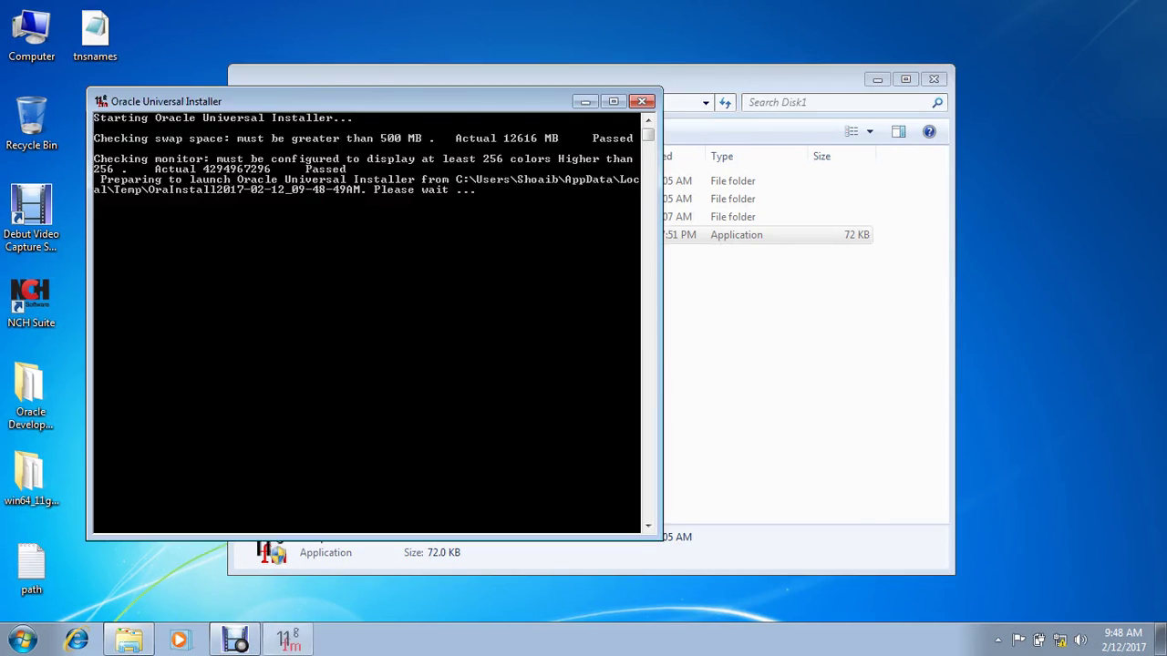
# Step: Return Explorer to the Oracle Developer 11g folder and close the window
pyautogui.click(802, 80)
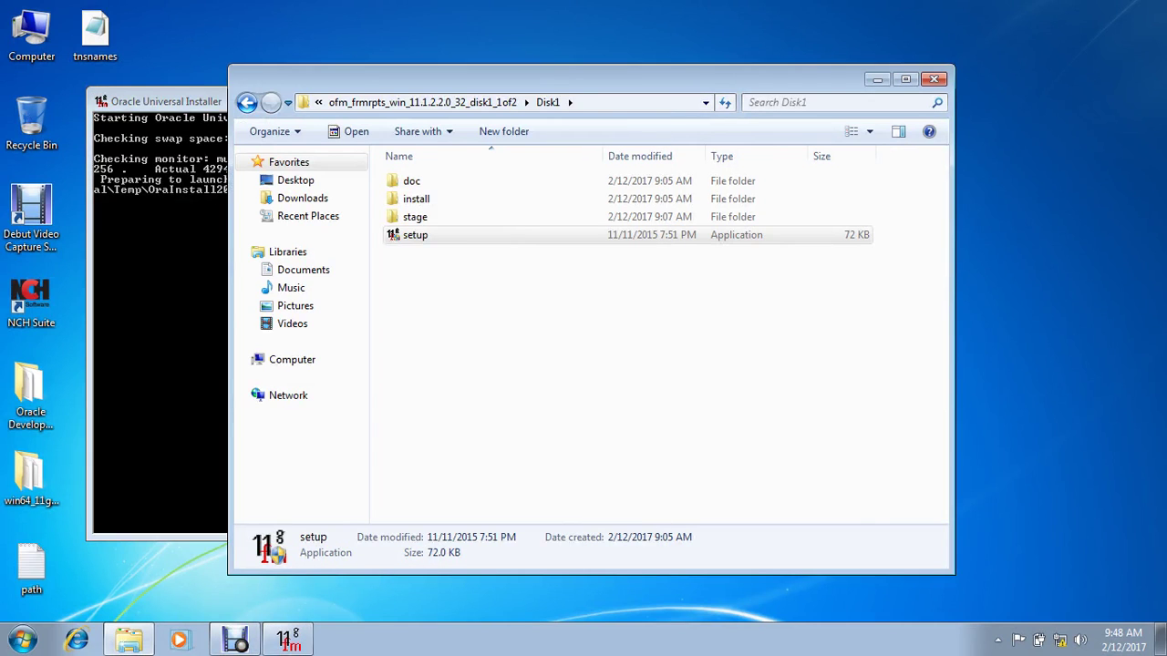
pyautogui.click(246, 102)
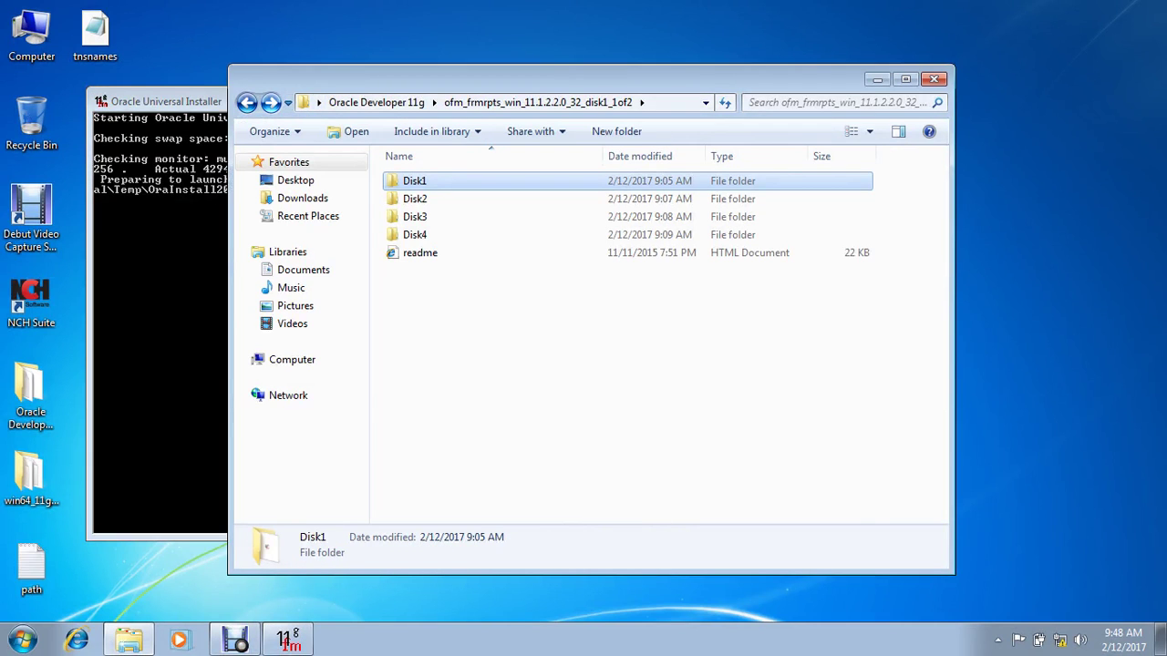
pyautogui.click(246, 102)
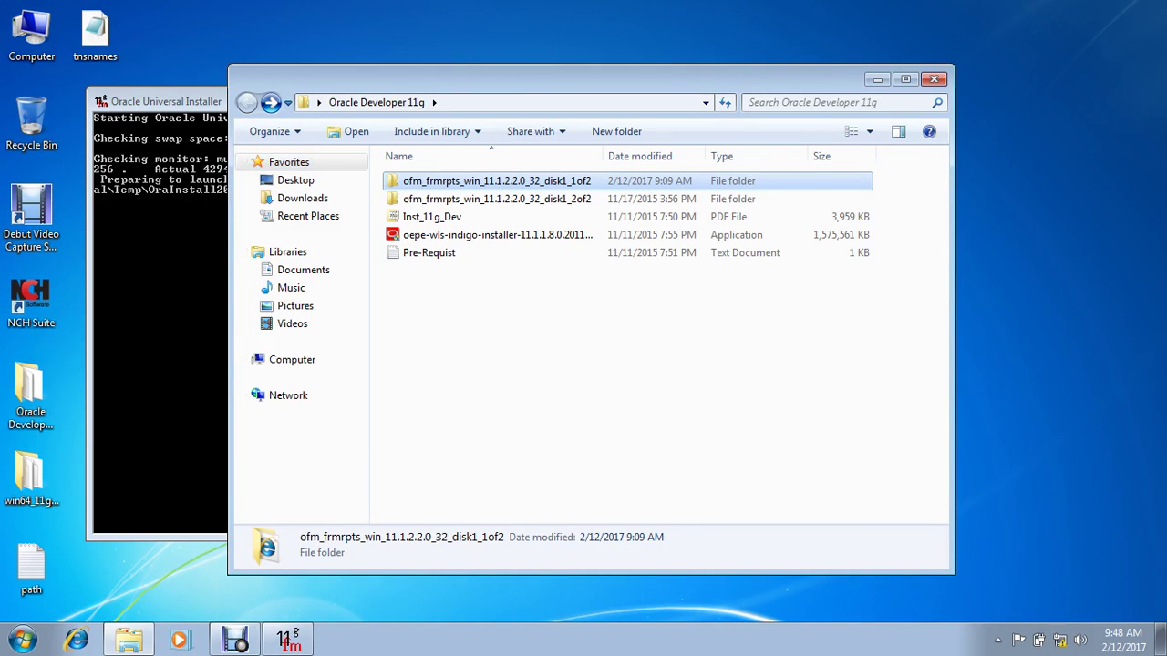
pyautogui.click(933, 79)
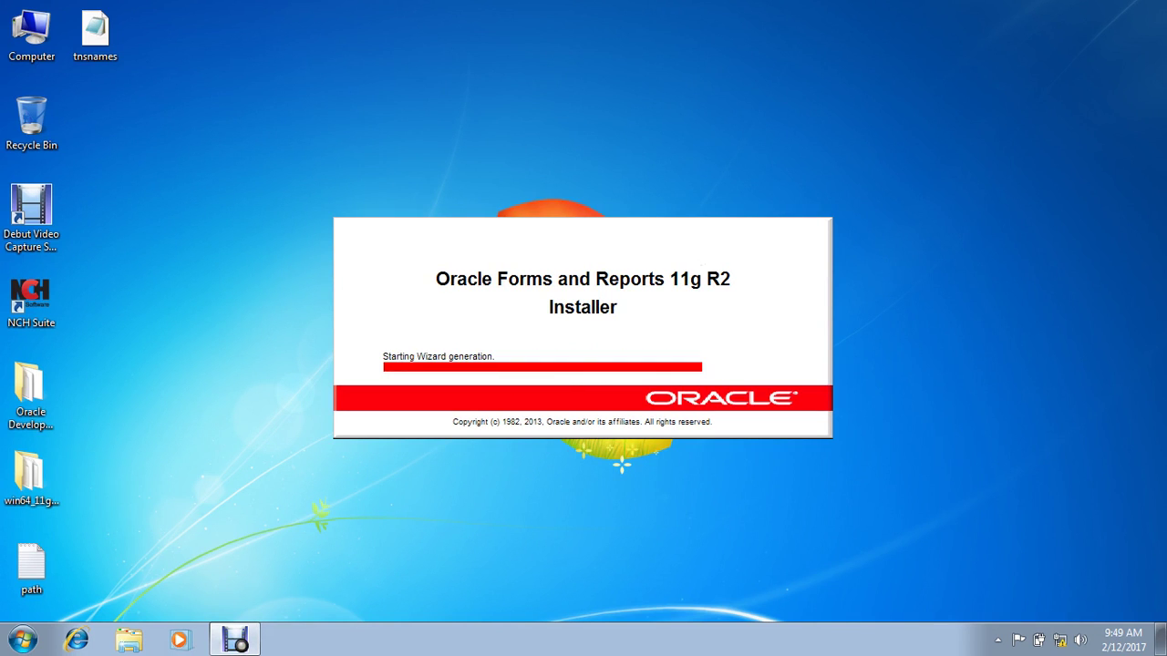
# Step: Skip software updates and choose Install Software - Do Not Configure
pyautogui.press('Return')
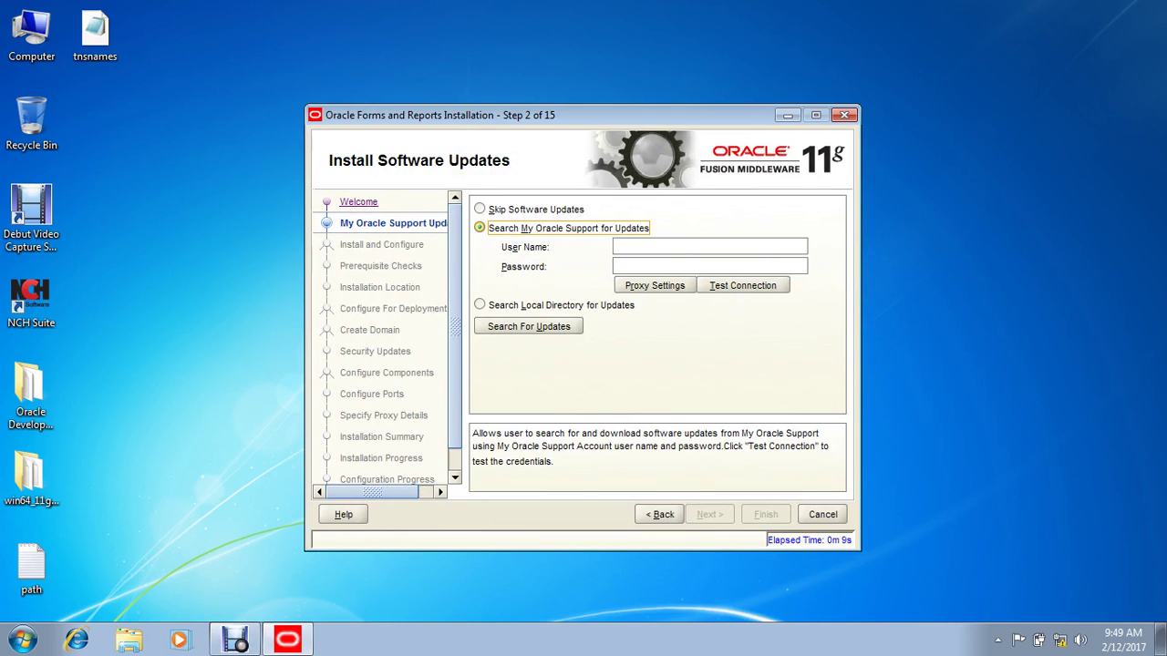
pyautogui.hotkey('alt', 's')
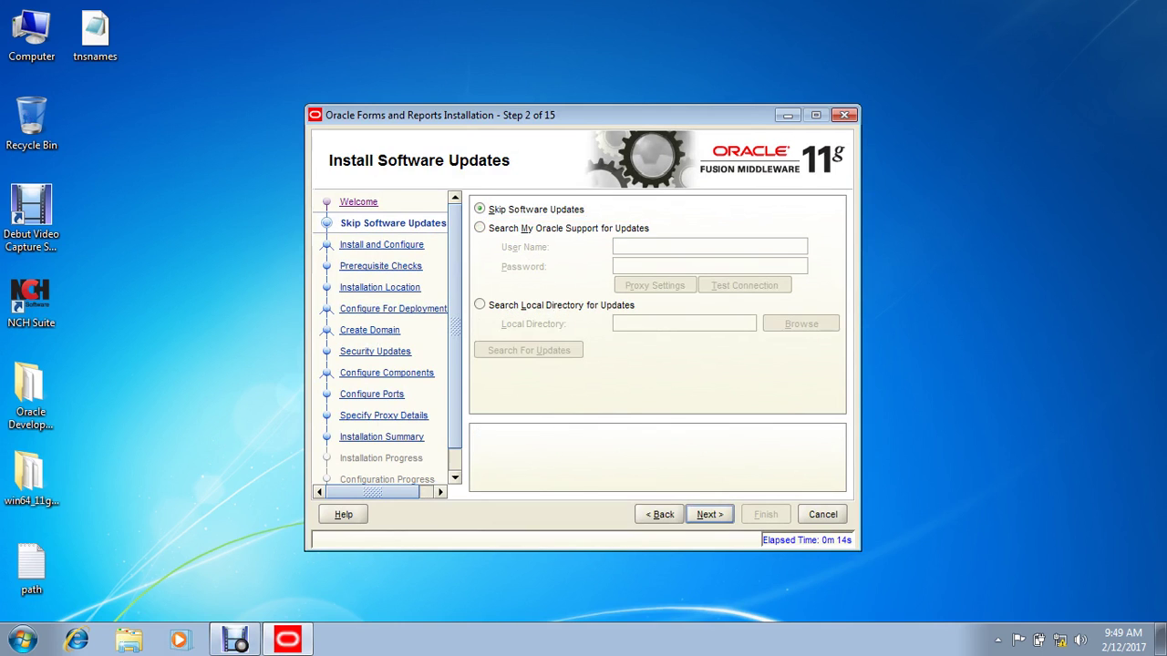
pyautogui.press('Return')
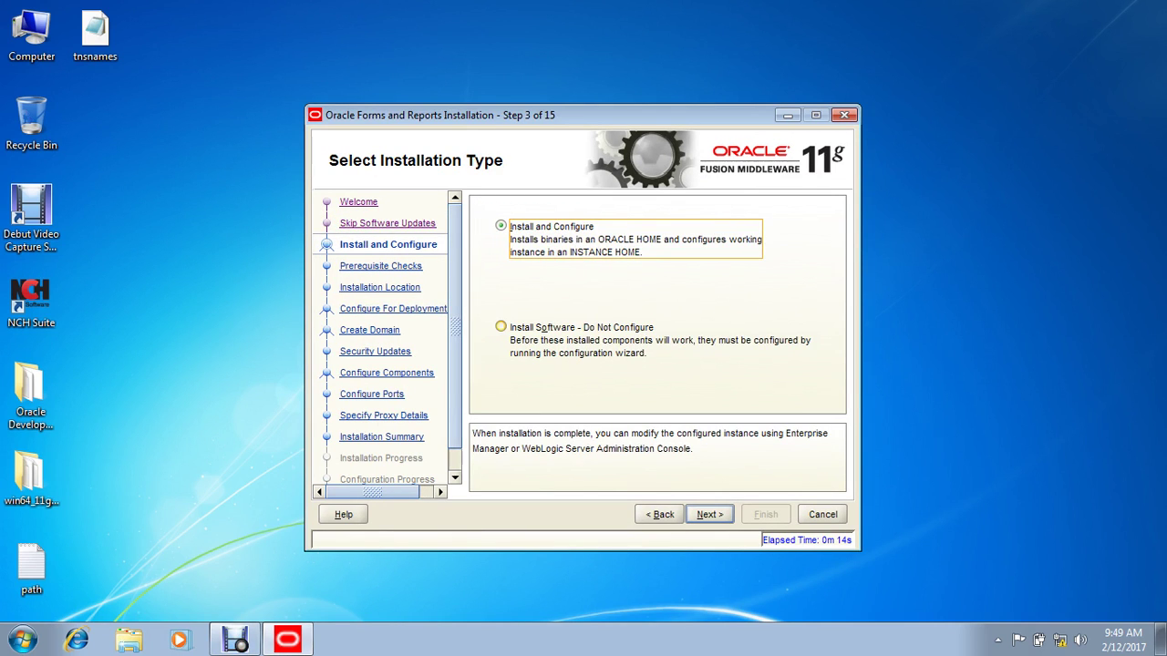
pyautogui.hotkey('alt', 'o')
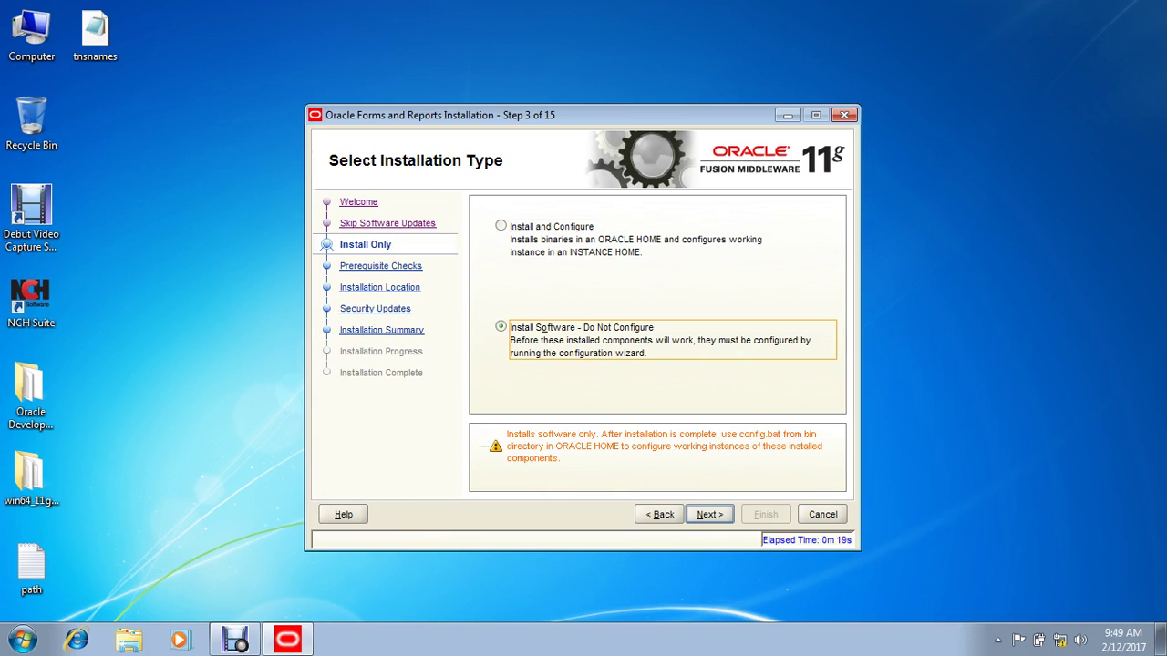
pyautogui.hotkey('alt', 'n')
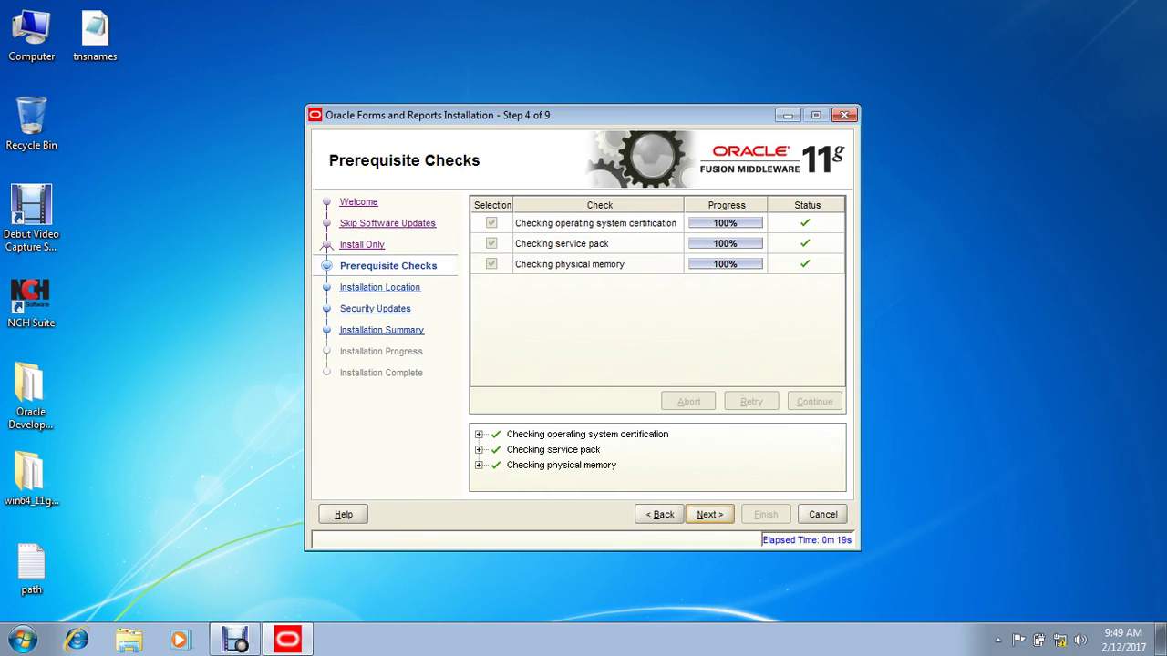
# Step: Pass the prerequisite and location steps, decline security updates, and start installing from the summary
pyautogui.hotkey('alt', 'n')
pyautogui.hotkey('alt', 'n')
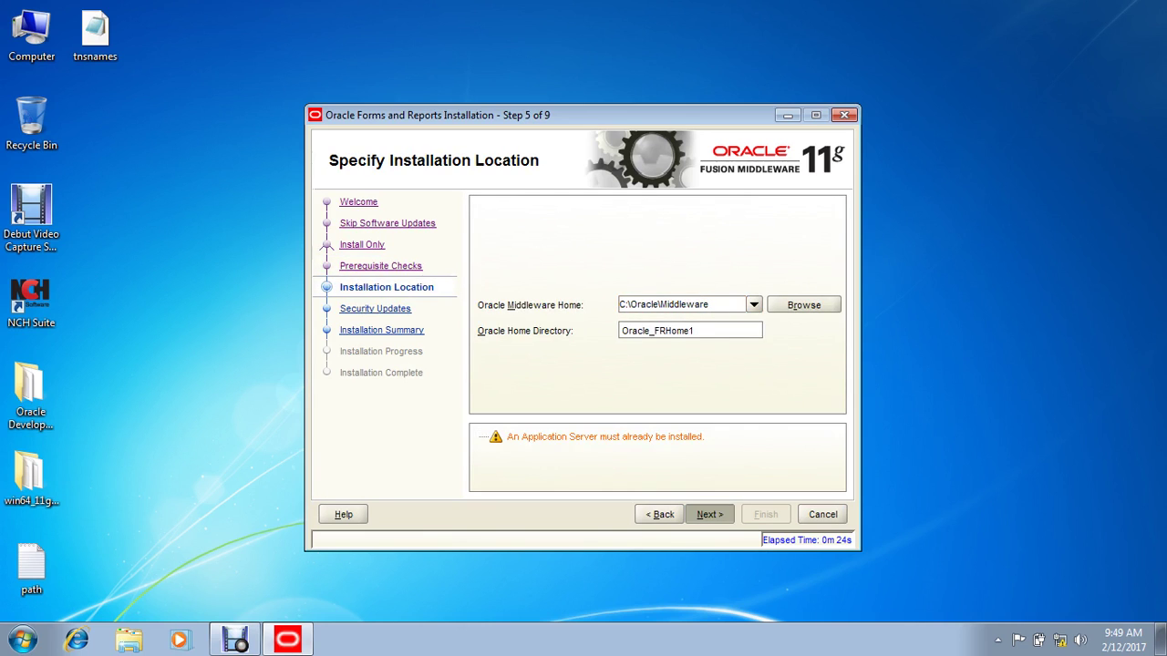
pyautogui.hotkey('alt', 'w')
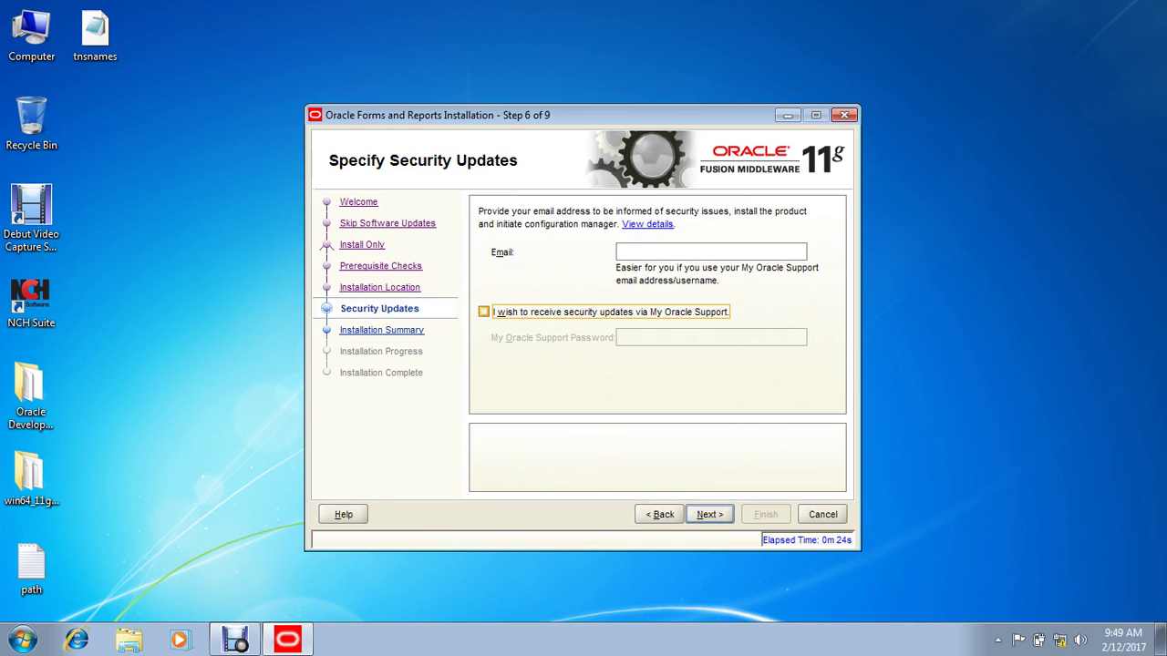
pyautogui.hotkey('alt', 'n')
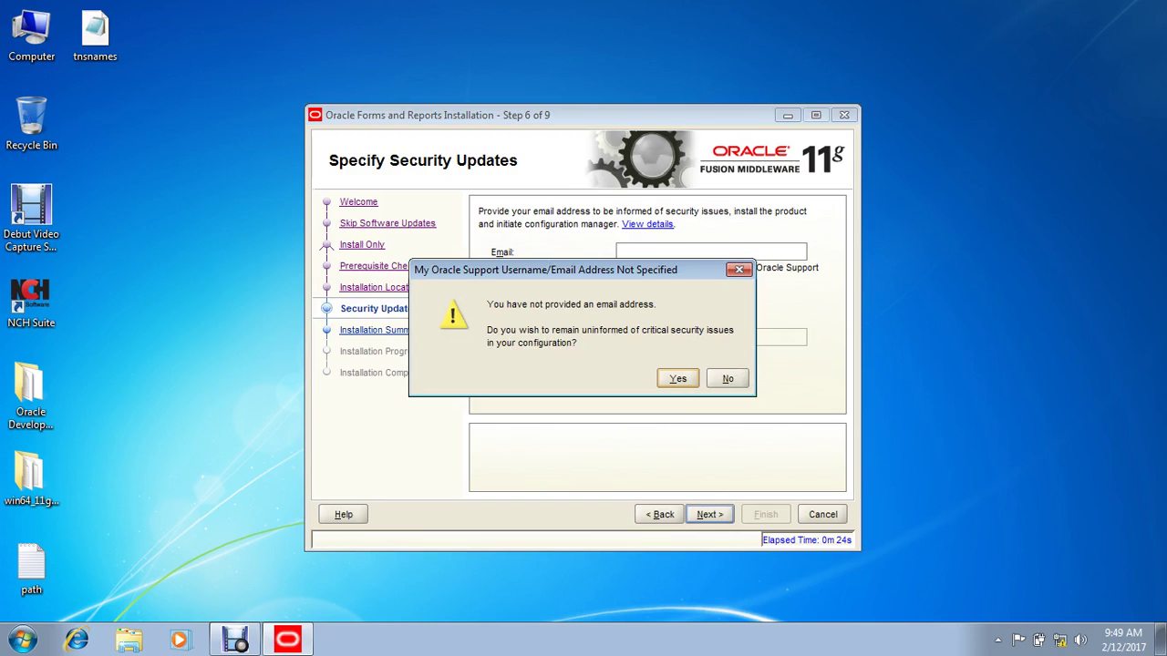
pyautogui.press('Return')
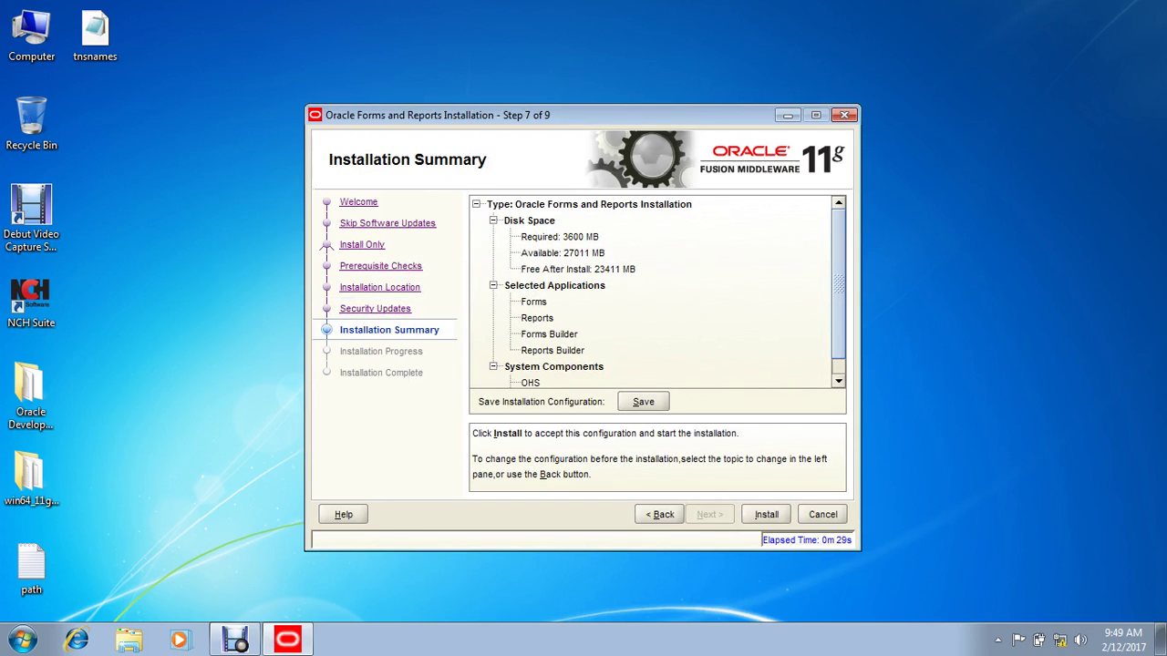
pyautogui.hotkey('alt', 'i')
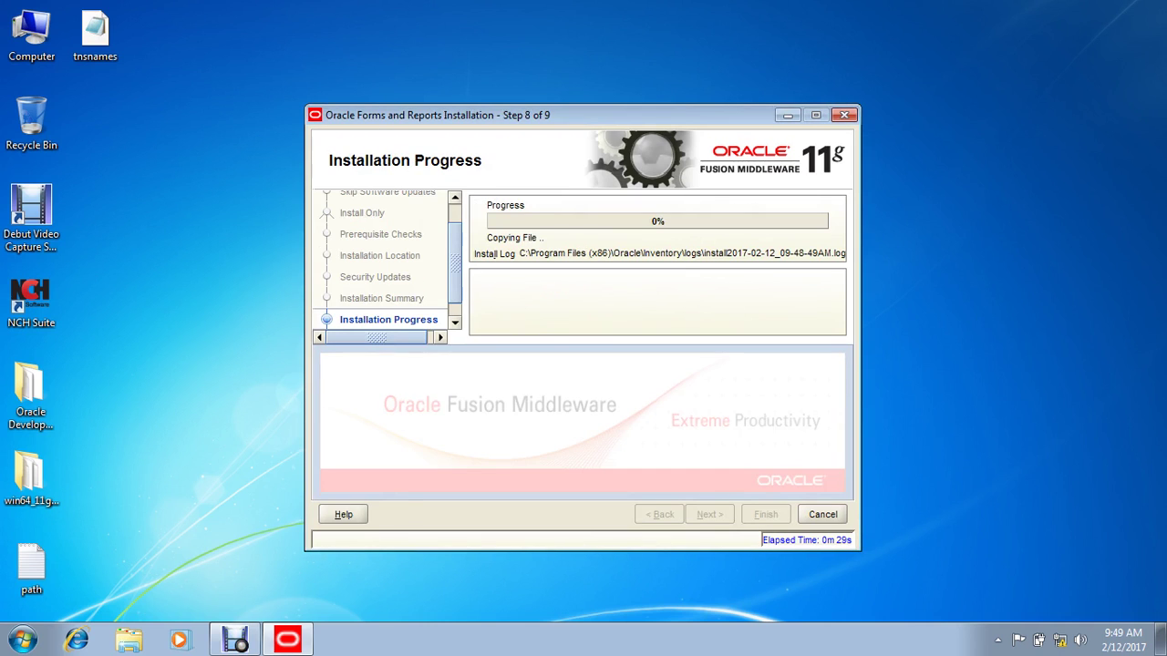
# Step: Refresh the desktop while the installer copies files up to 85%
pyautogui.rightClick(144, 179)
pyautogui.click(191, 226)
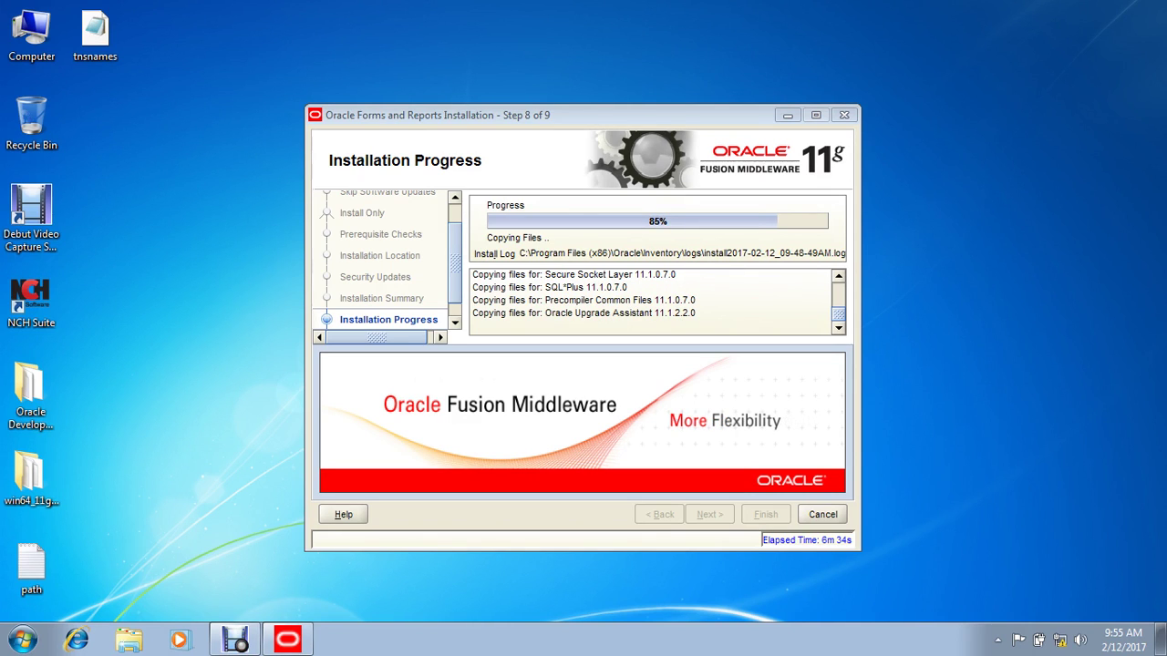
# Step: Repeatedly refresh the desktop while installation proceeds to 97% and post-install scripts
pyautogui.rightClick(169, 142)
pyautogui.click(201, 191)
pyautogui.rightClick(158, 188)
pyautogui.click(201, 237)
pyautogui.rightClick(123, 215)
pyautogui.click(183, 262)
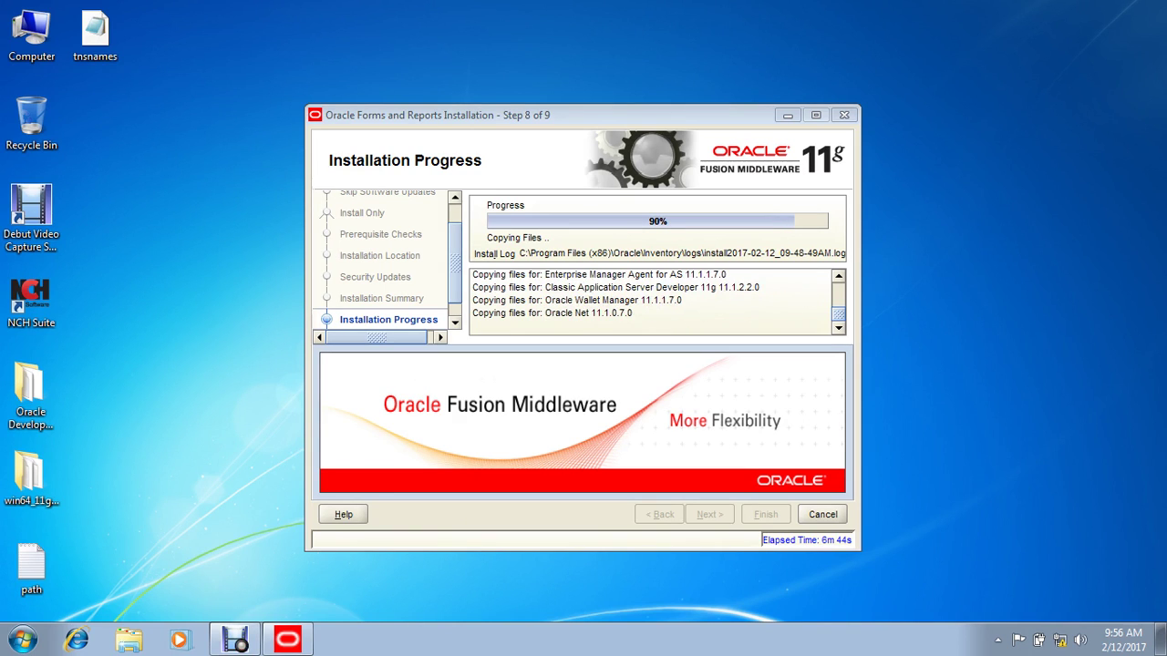
pyautogui.rightClick(125, 186)
pyautogui.click(156, 232)
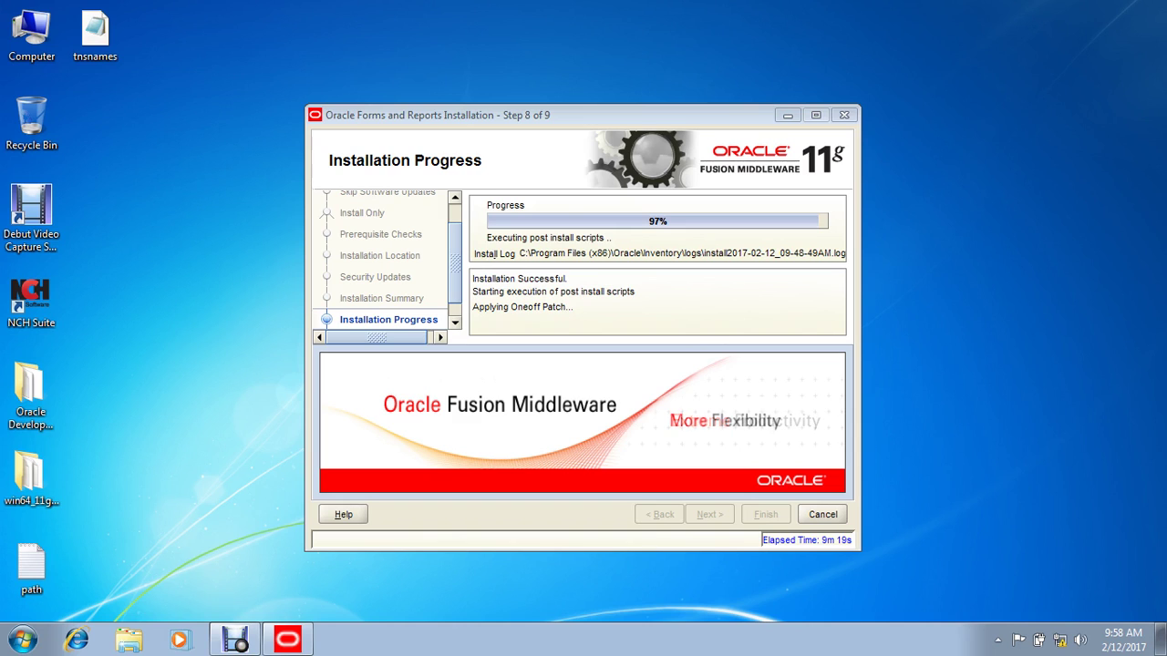
# Step: Refresh the desktop while the installation finishes at 100% Completed
pyautogui.rightClick(79, 201)
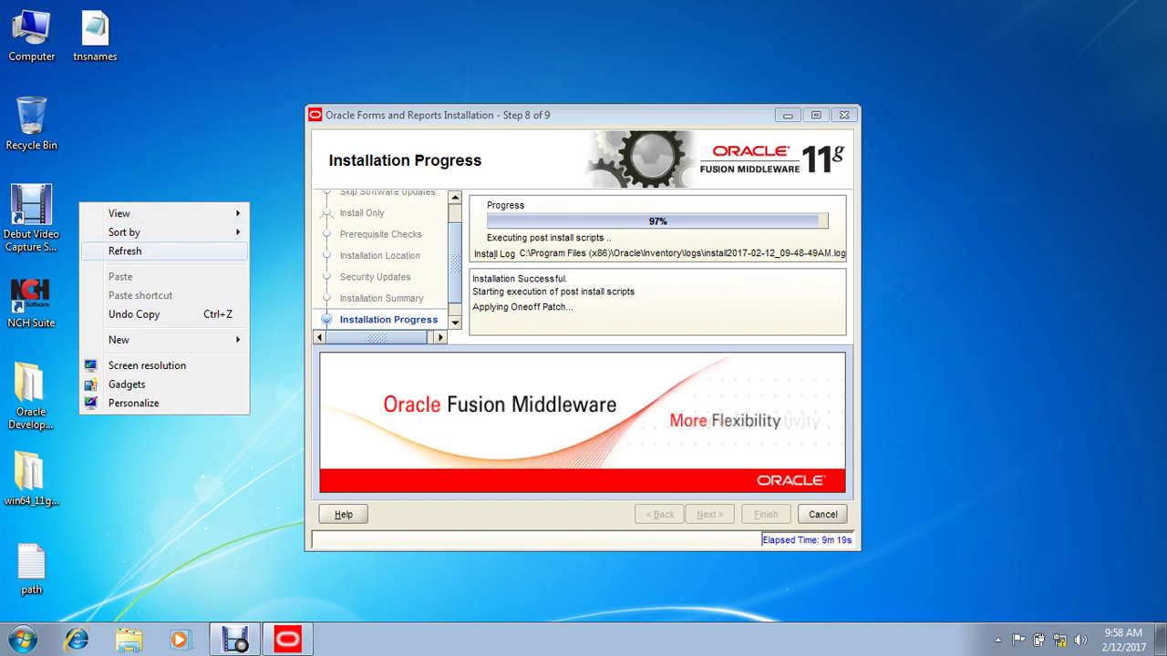
pyautogui.click(125, 251)
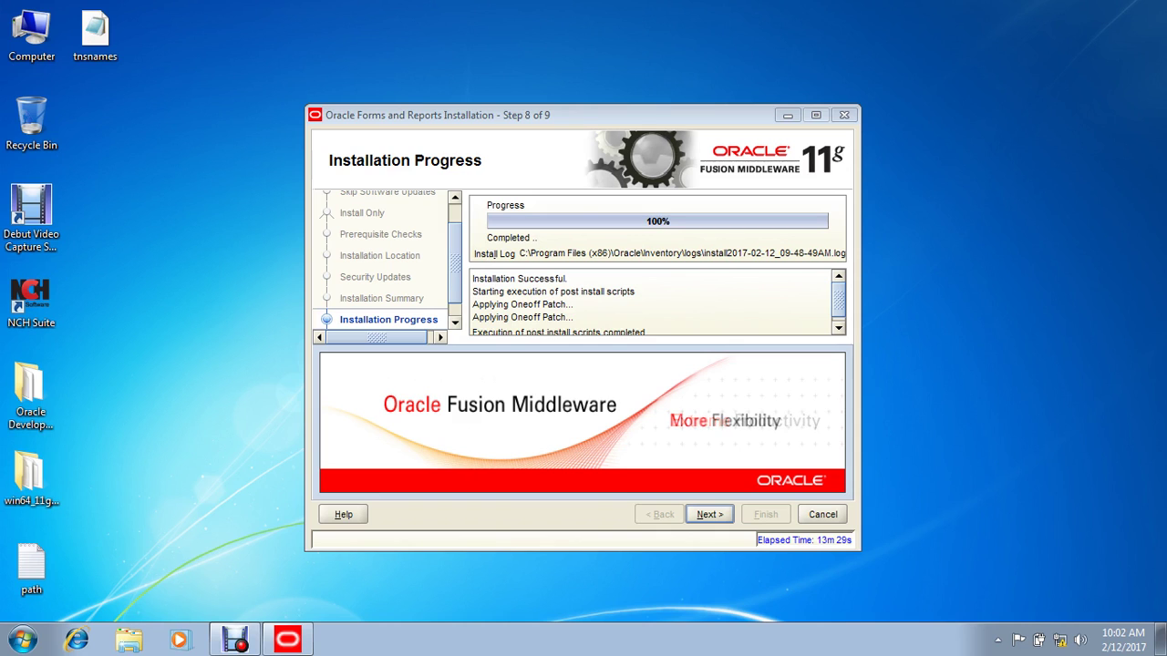
# Step: Reach Installation Complete, answer 'This program installed correctly', and open the Start menu
pyautogui.press('Return')
pyautogui.press('Return')
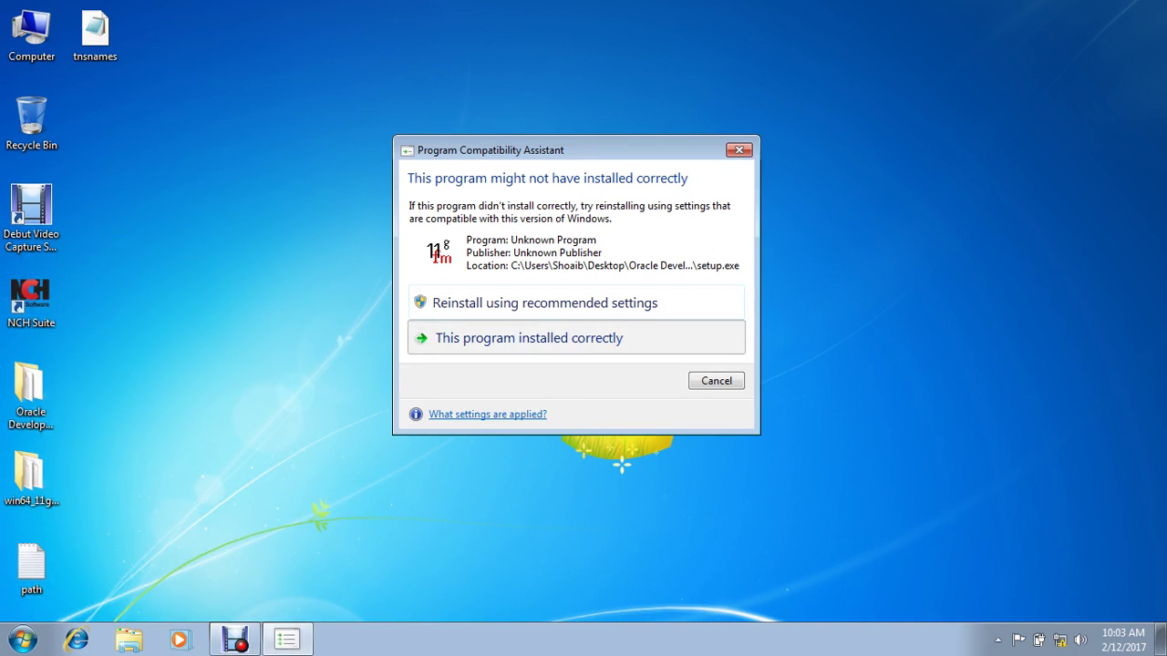
pyautogui.click(711, 337)
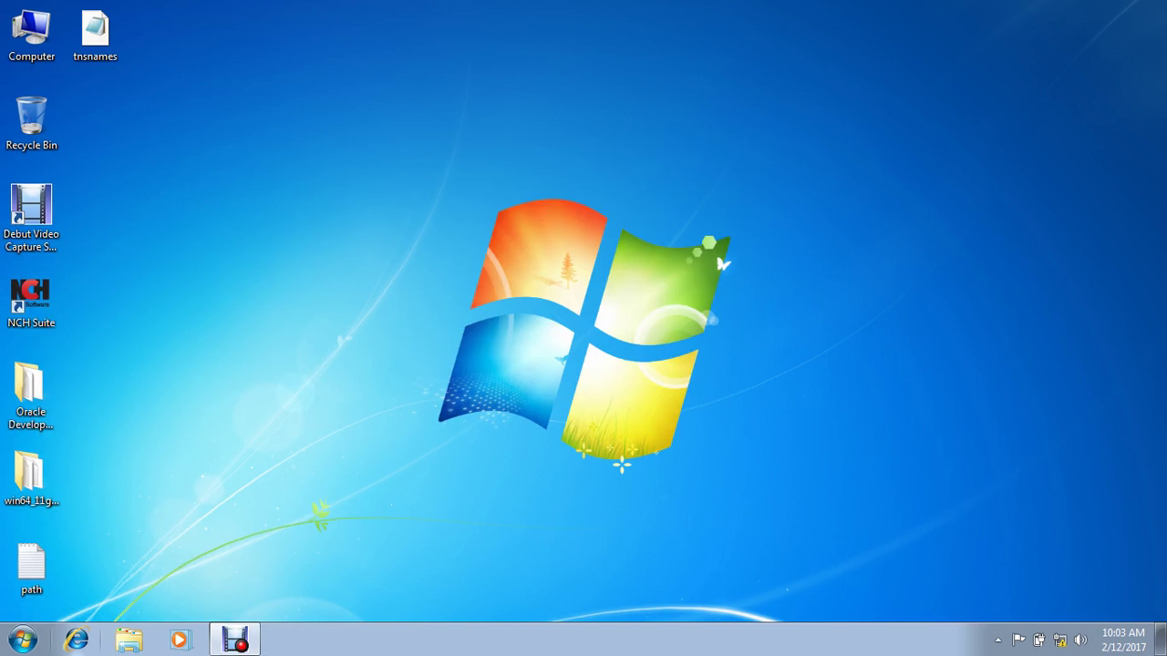
pyautogui.press('super')
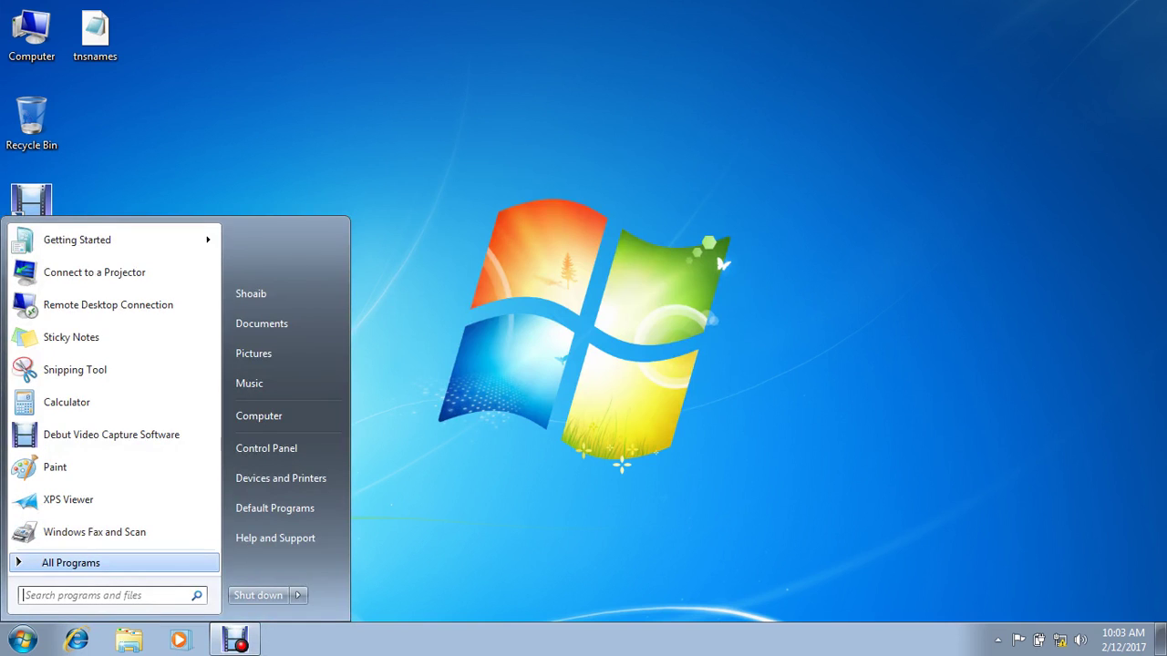
# Step: Under All Programs, expand the 'Oracle Classic 11g - Home1' group to configure a Classic instance
pyautogui.click(71, 563)
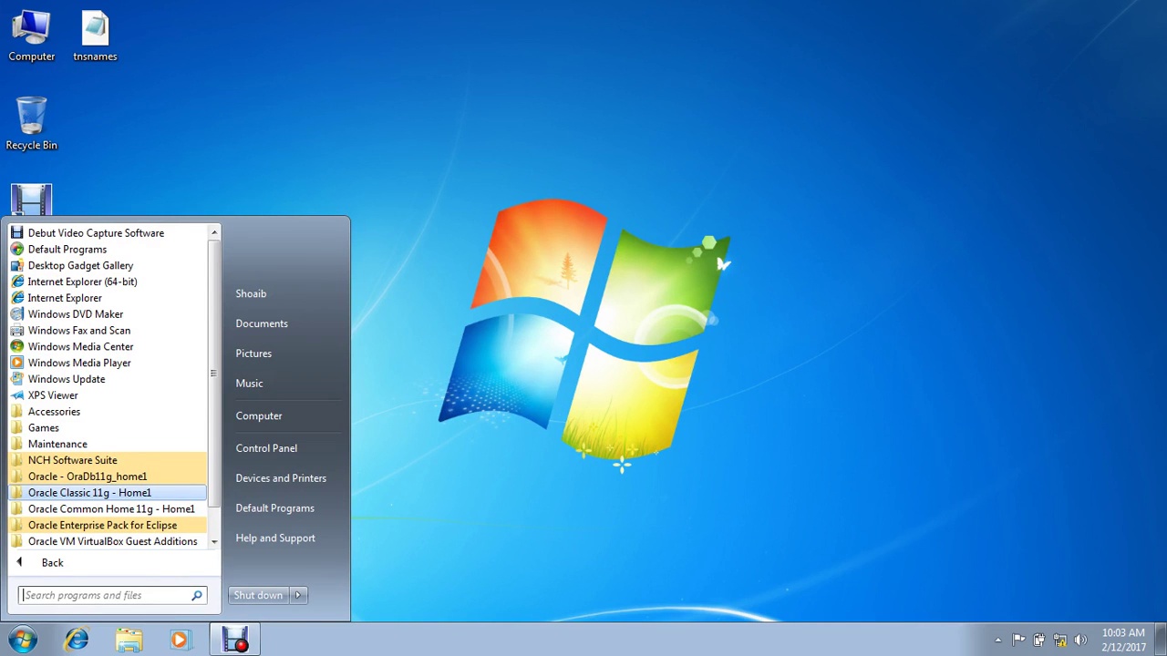
pyautogui.click(89, 492)
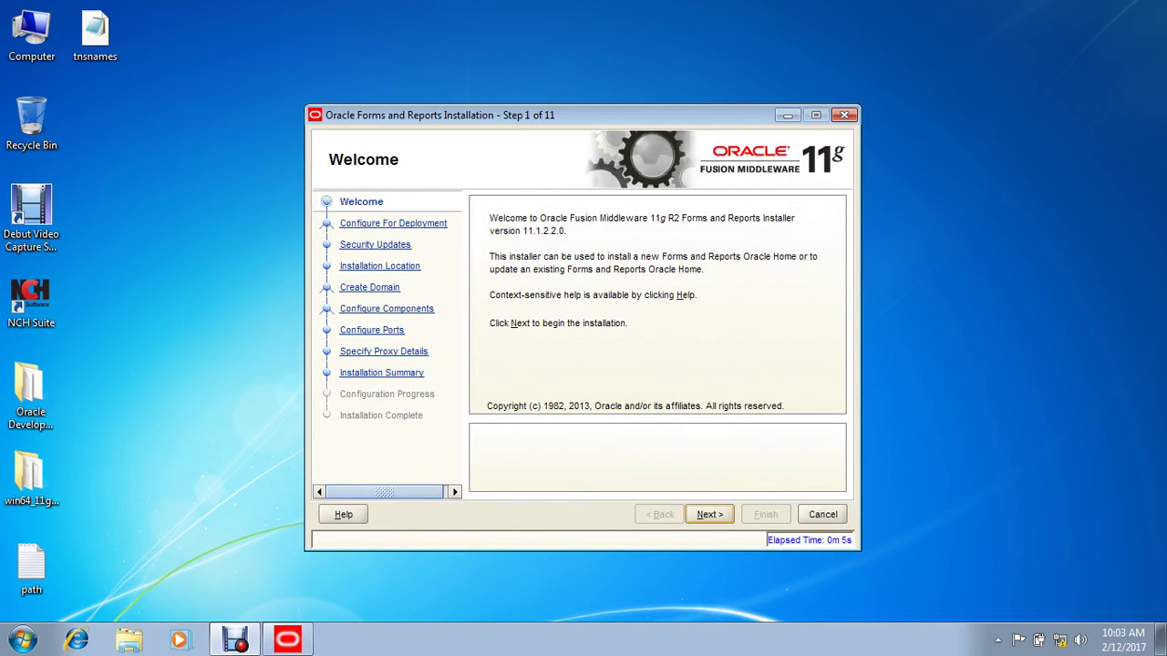
# Step: Keep Configure For Deployment, decline security updates, and accept the default installation locations
pyautogui.press('Return')
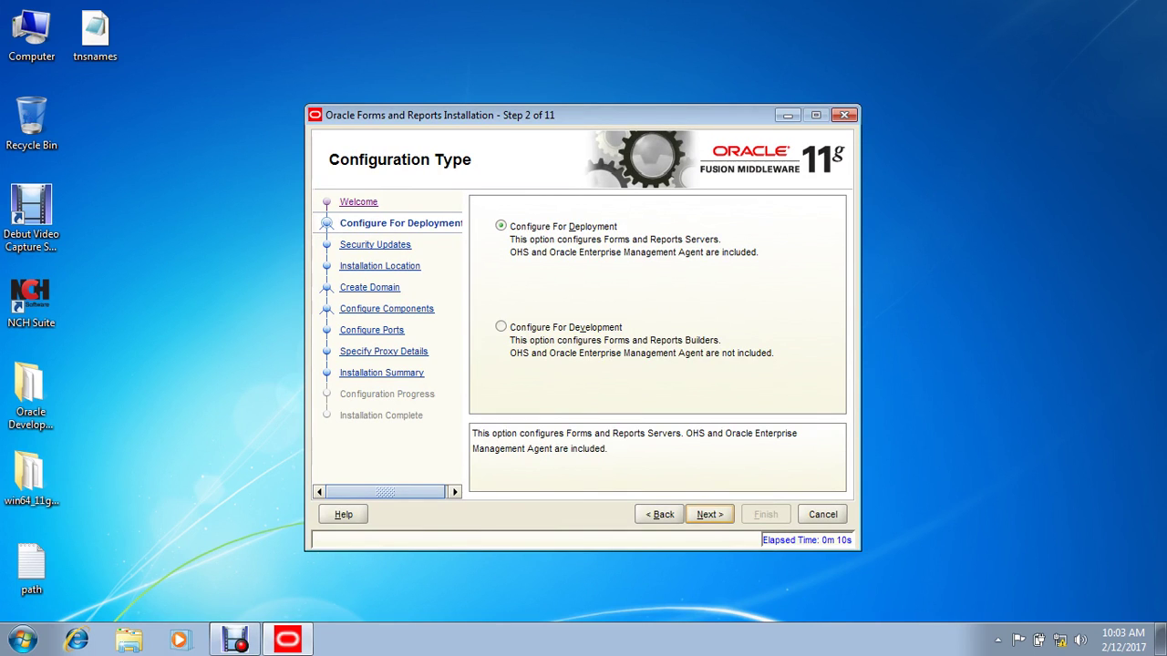
pyautogui.press('Return')
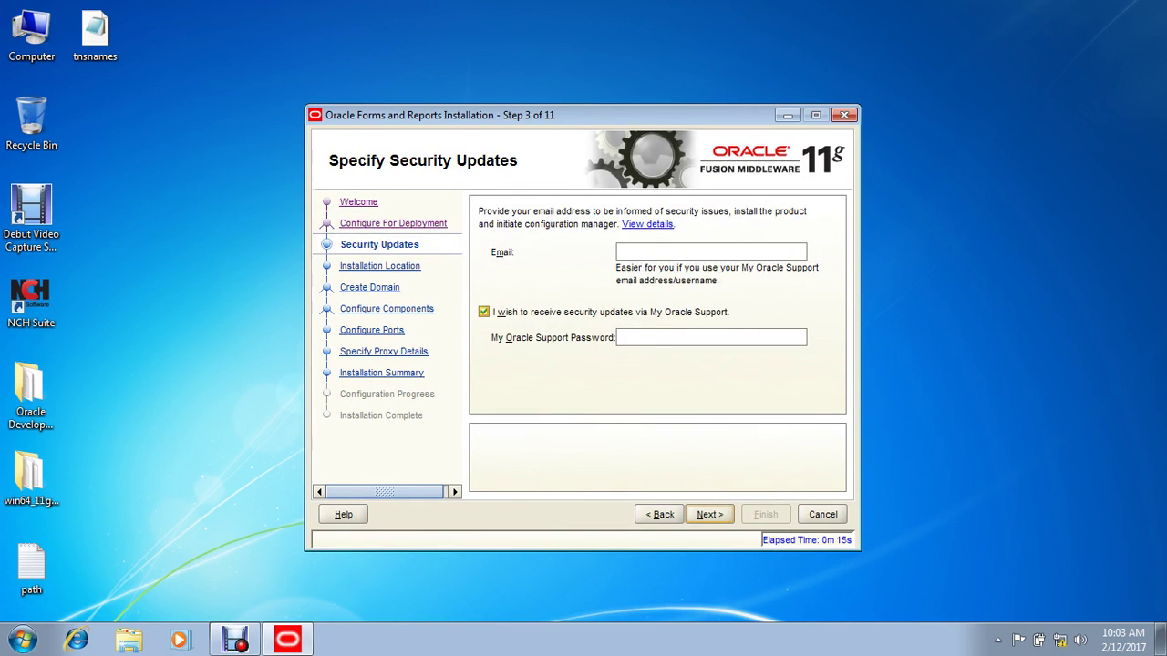
pyautogui.press('Tab')
pyautogui.press('space')
pyautogui.press('Tab')
pyautogui.press('Return')
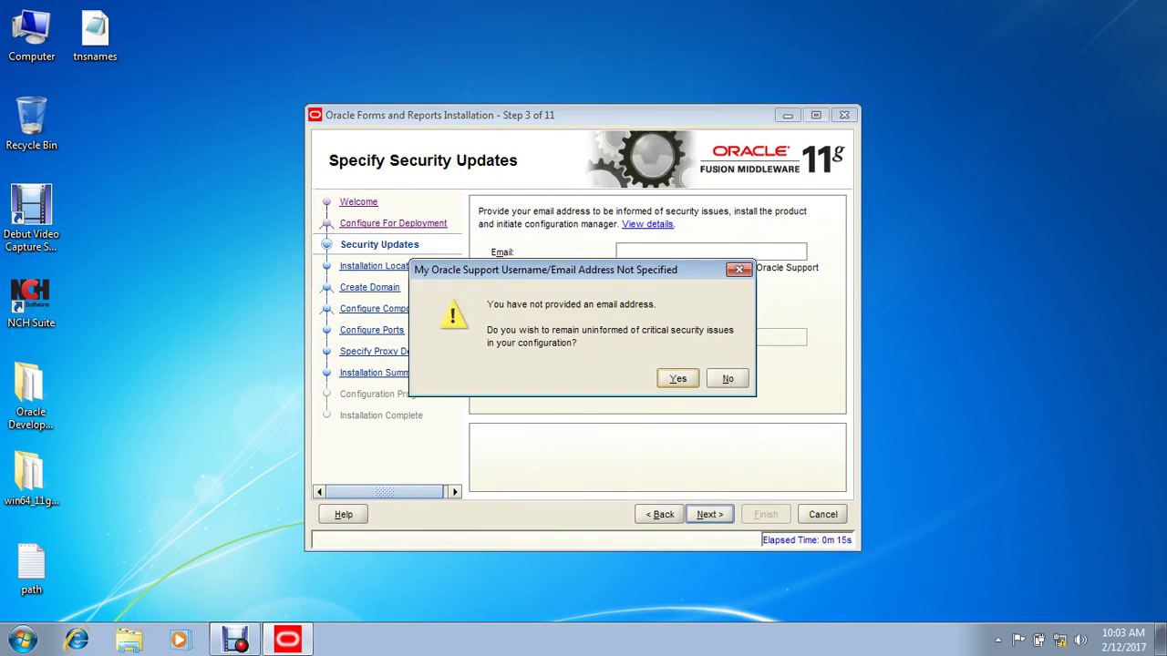
pyautogui.press('Return')
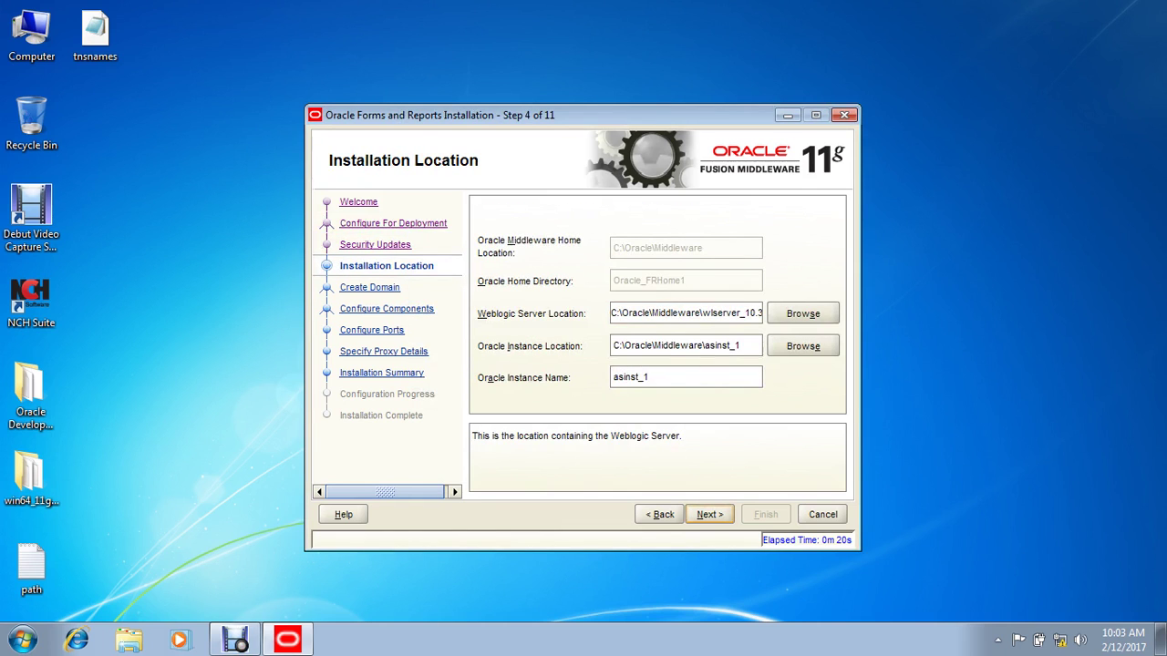
pyautogui.press('Return')
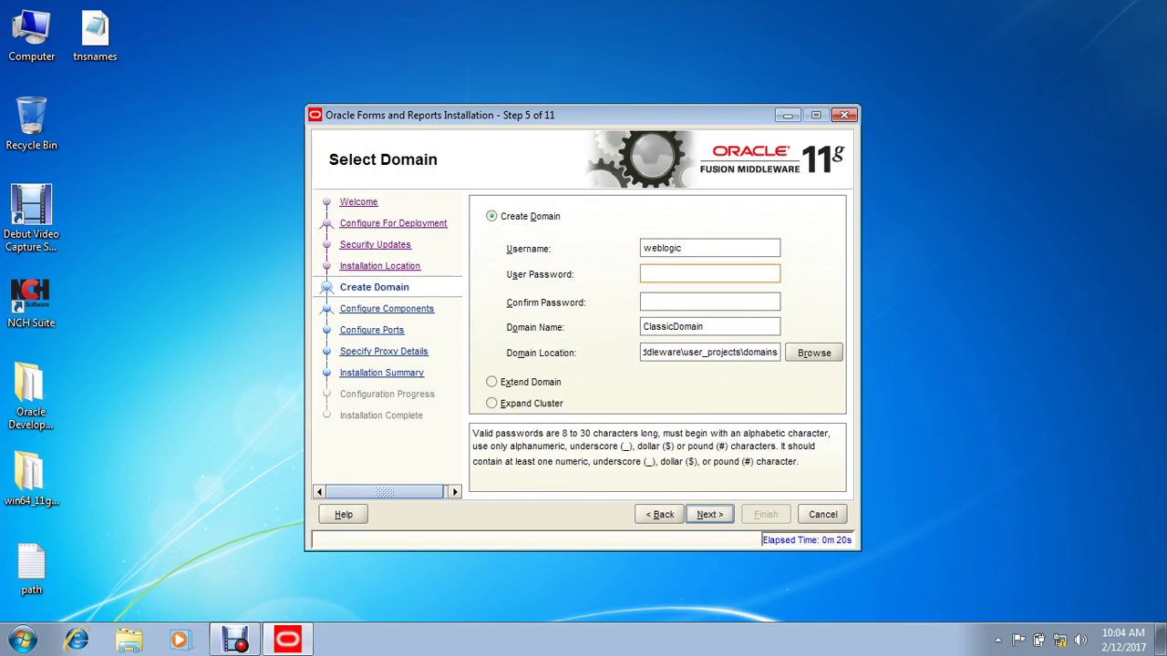
# Step: Enter and confirm the WebLogic domain administrator password
pyautogui.write('welcome12')
pyautogui.press('Tab')
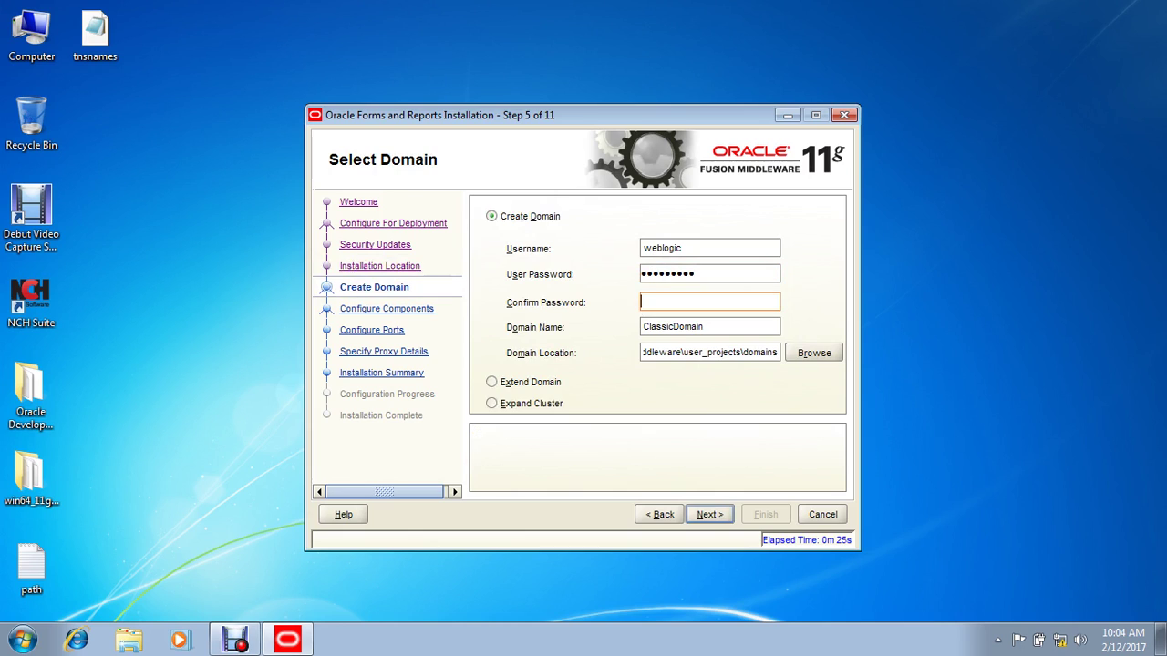
pyautogui.write('welcome12')
pyautogui.press('Return')
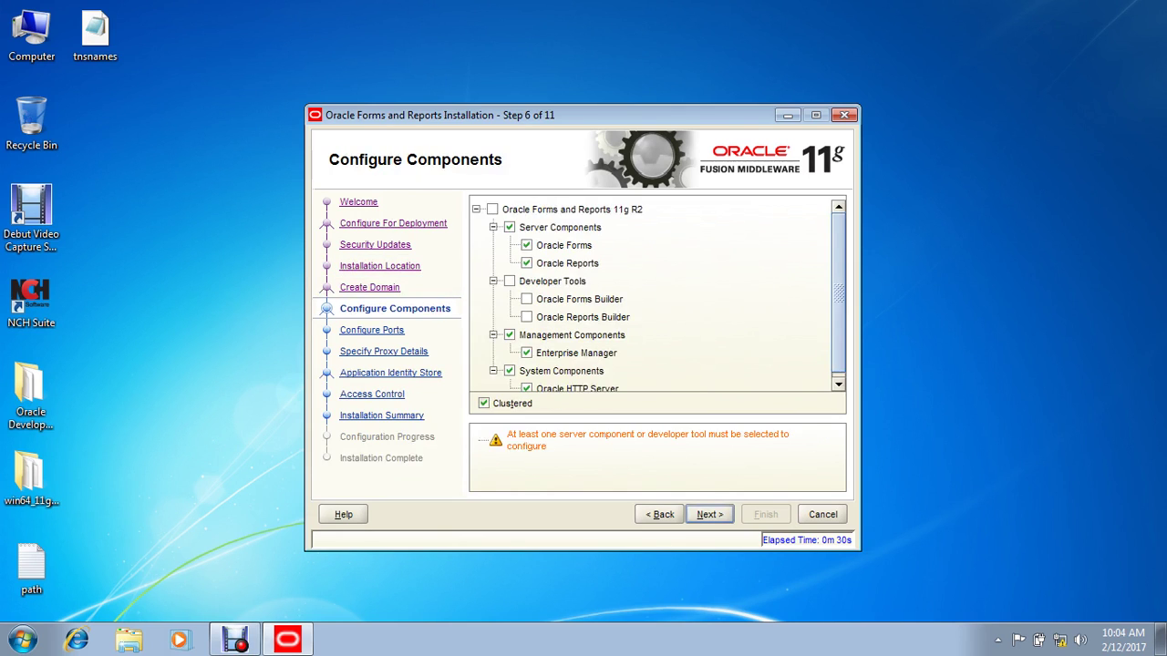
# Step: Select all components, keep automatic ports and no proxy, and skip the application identity store
pyautogui.click(492, 209)
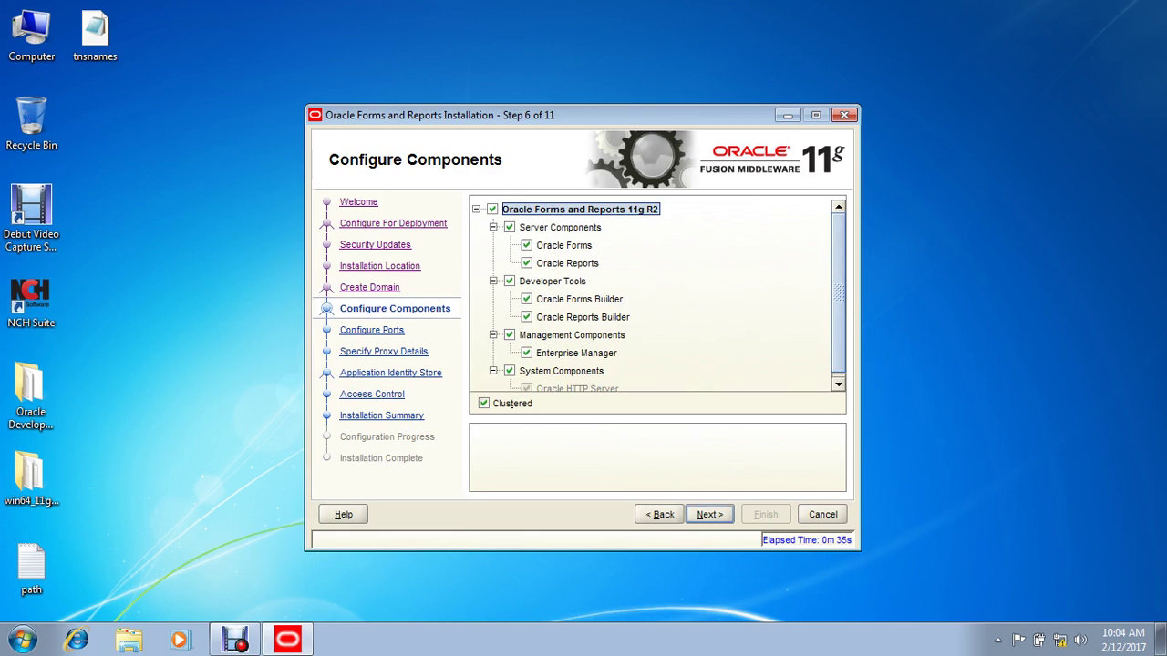
pyautogui.hotkey('alt', 'n')
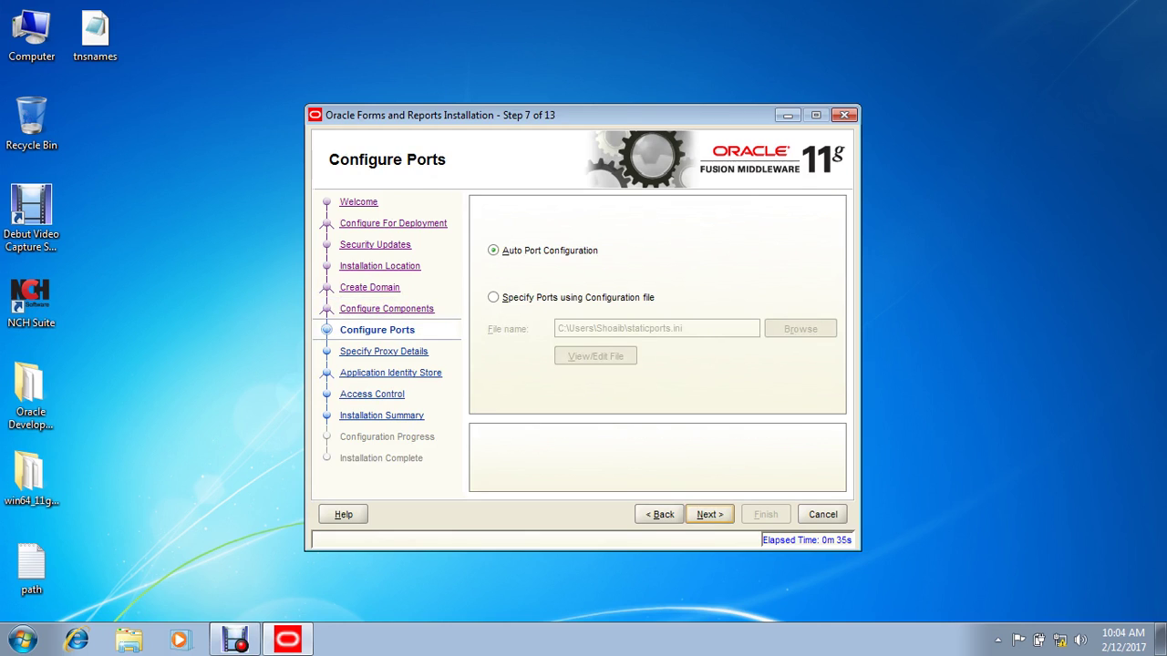
pyautogui.hotkey('alt', 'n')
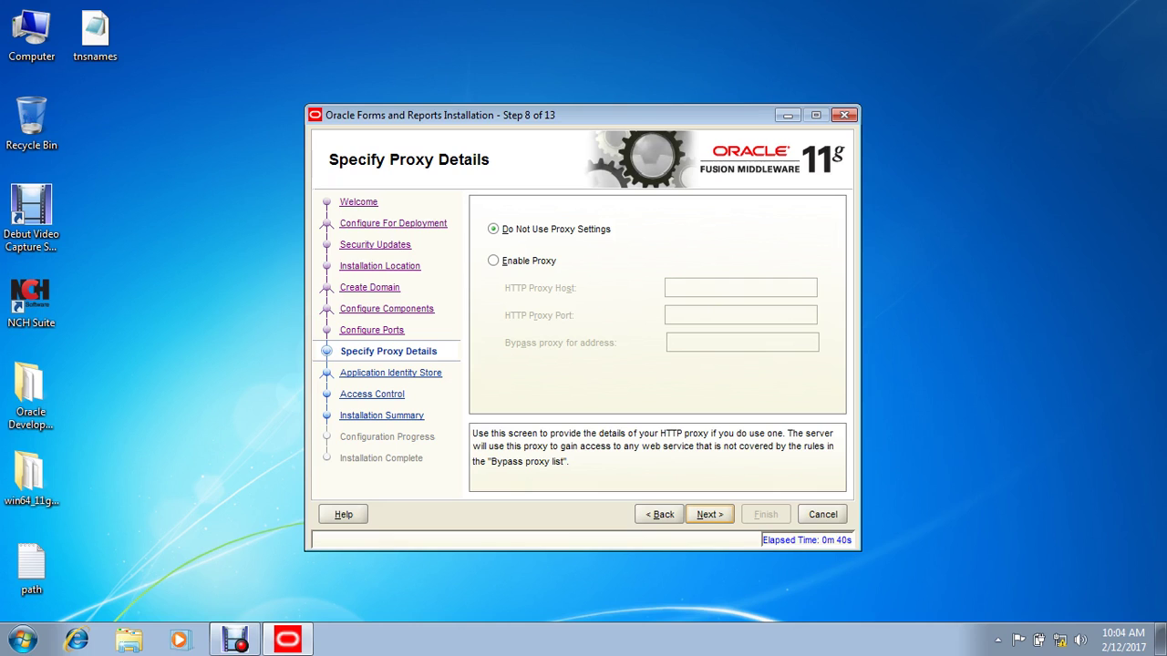
pyautogui.press('Return')
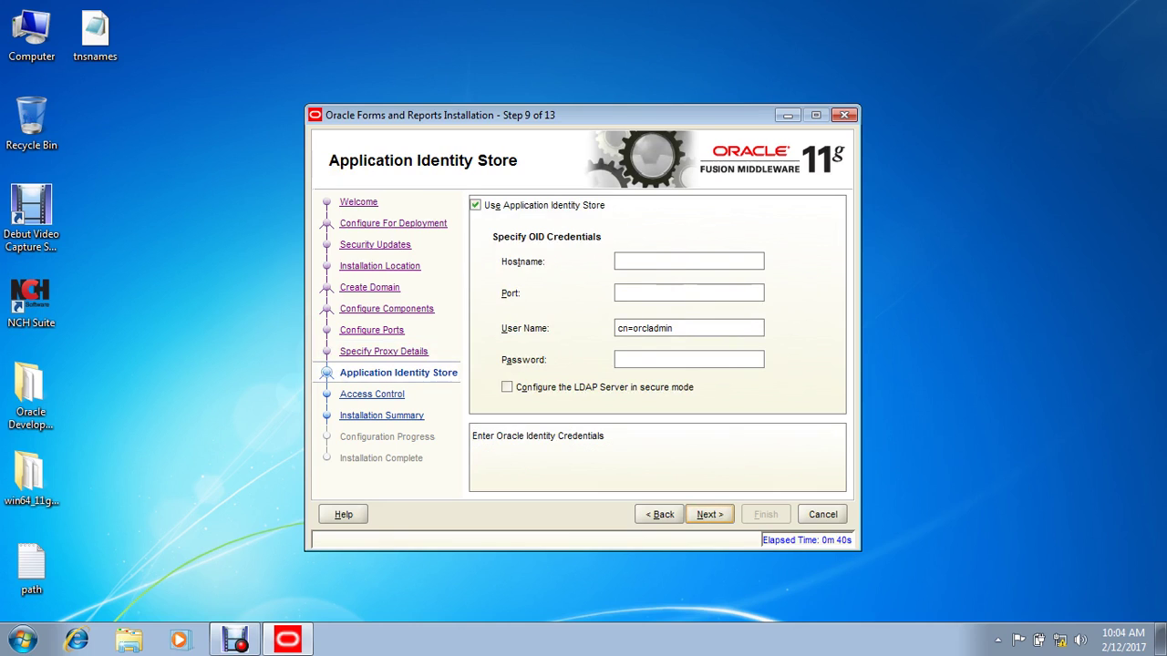
pyautogui.hotkey('alt', 'u')
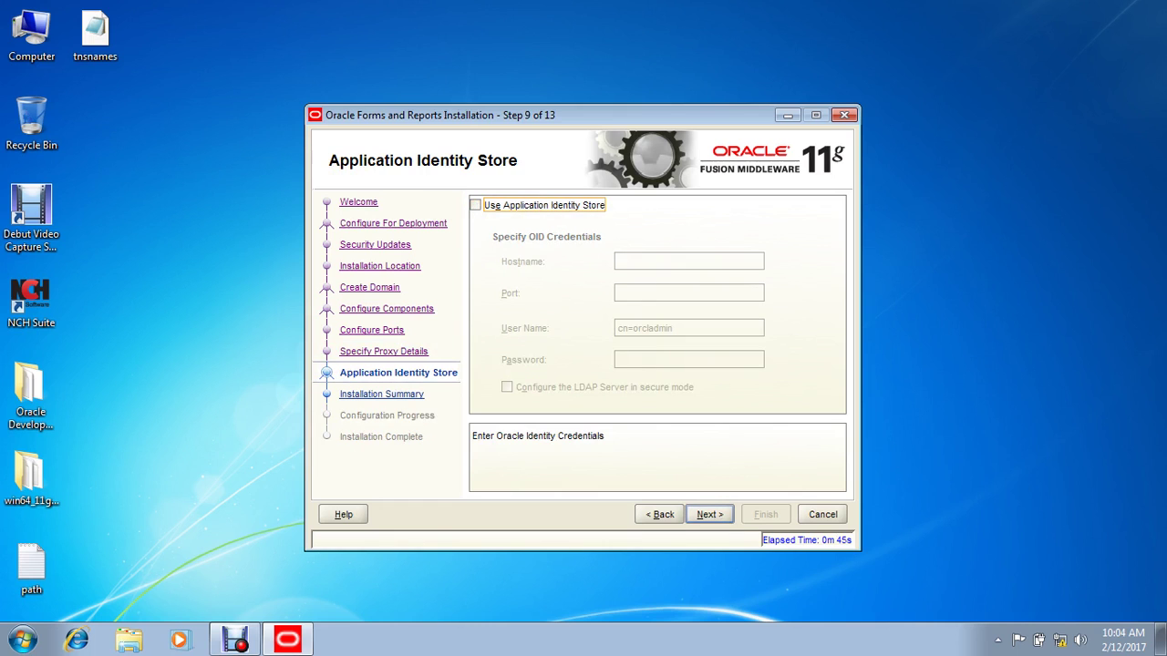
pyautogui.press('Return')
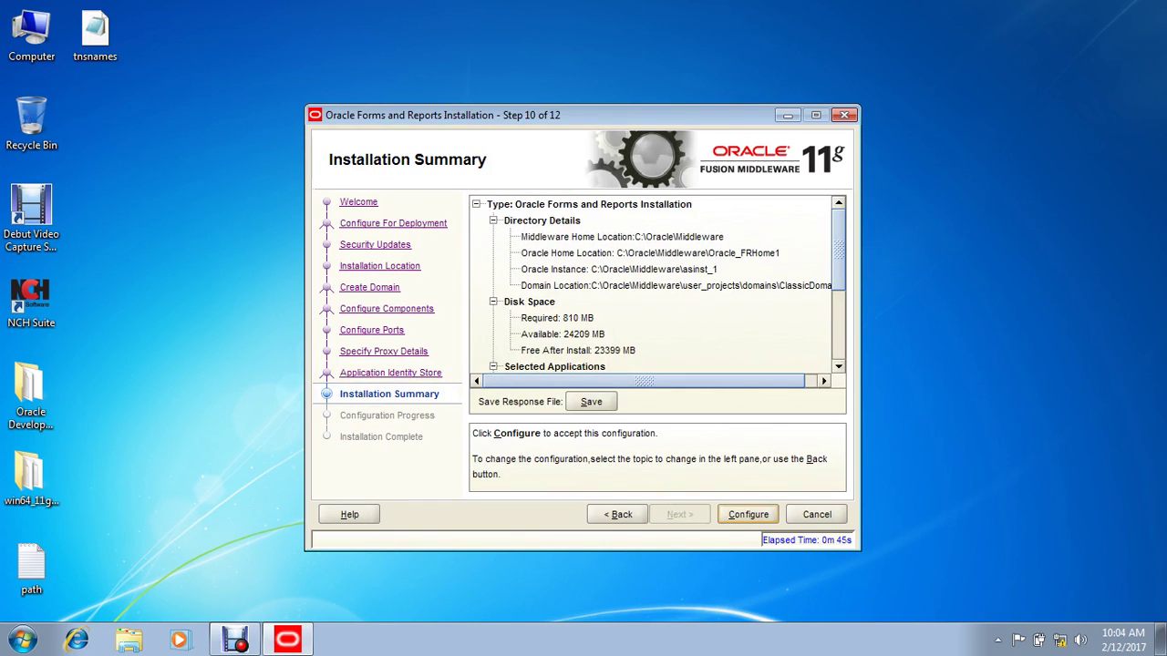
# Step: Start configuration from the summary, refresh the desktop, and move the installer window right
pyautogui.press('Return')
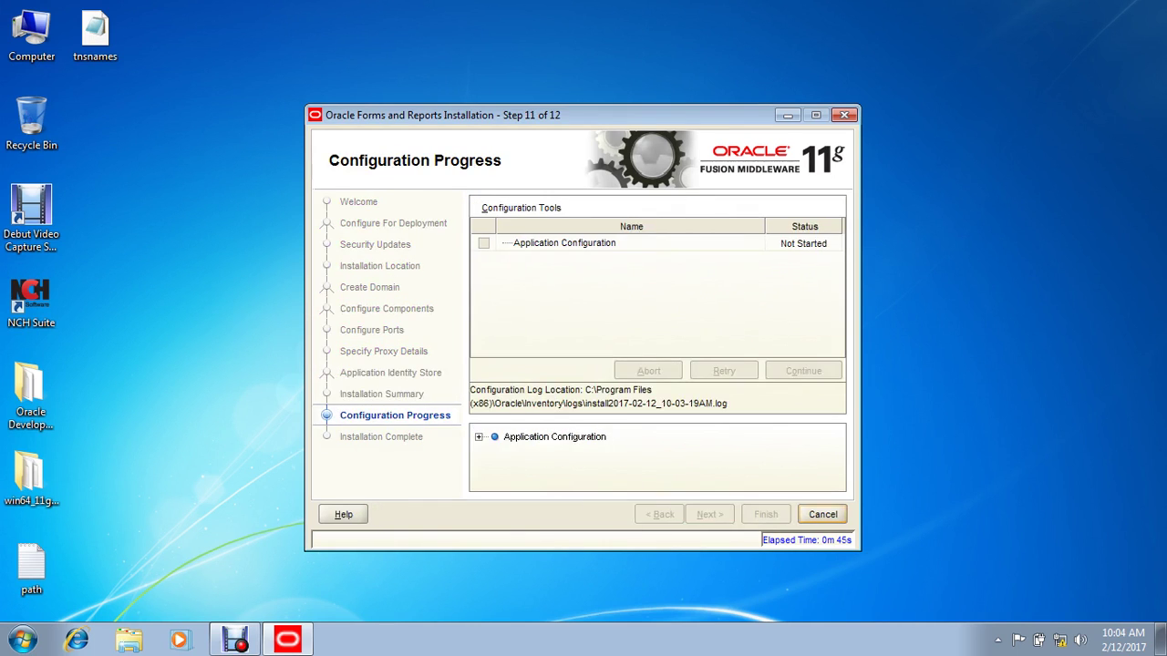
pyautogui.rightClick(170, 196)
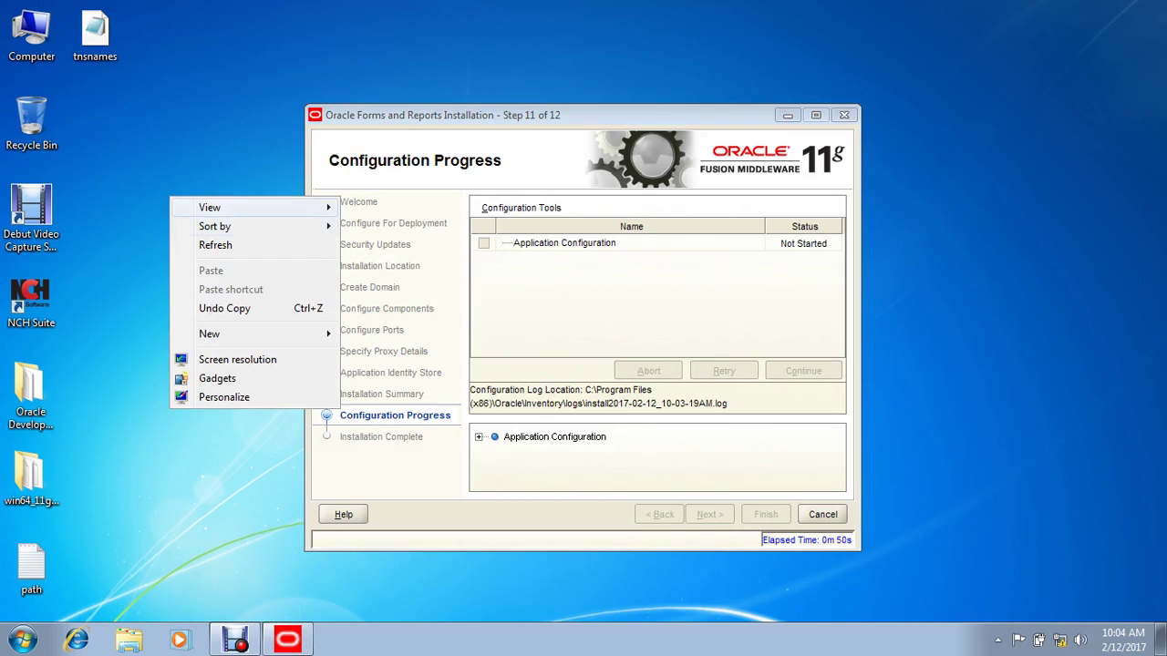
pyautogui.click(200, 245)
pyautogui.rightClick(144, 225)
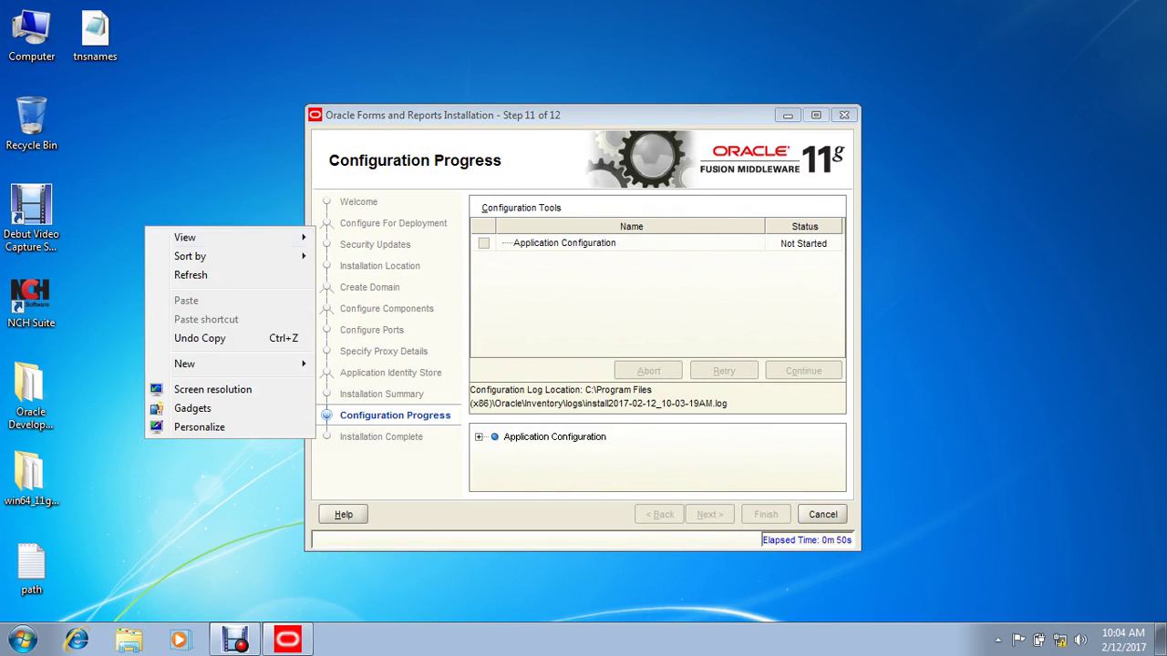
pyautogui.click(177, 275)
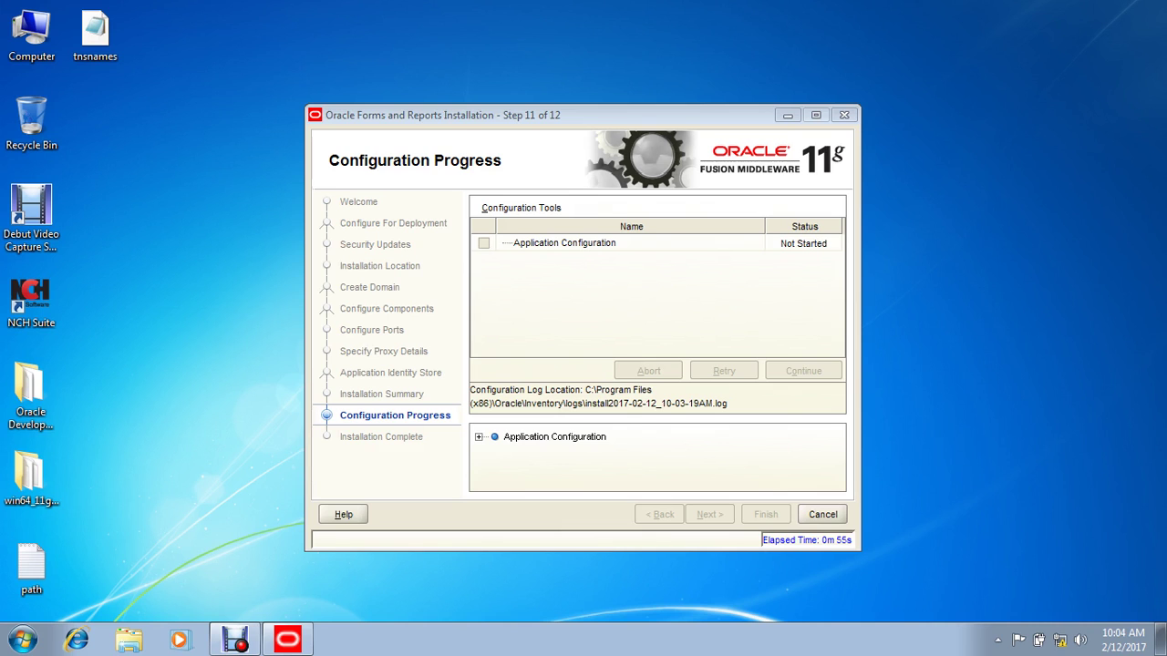
pyautogui.moveTo(546, 115); pyautogui.dragTo(716, 97)
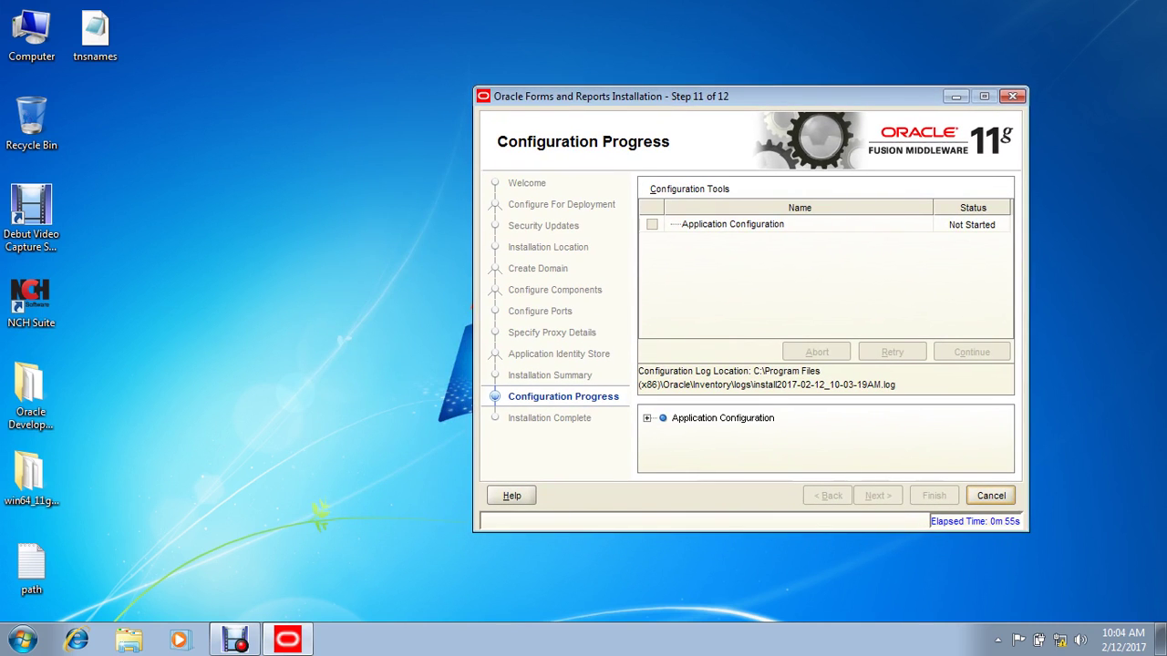
# Step: Keep refreshing the desktop while Creating Domain gets underway
pyautogui.rightClick(229, 202)
pyautogui.click(274, 249)
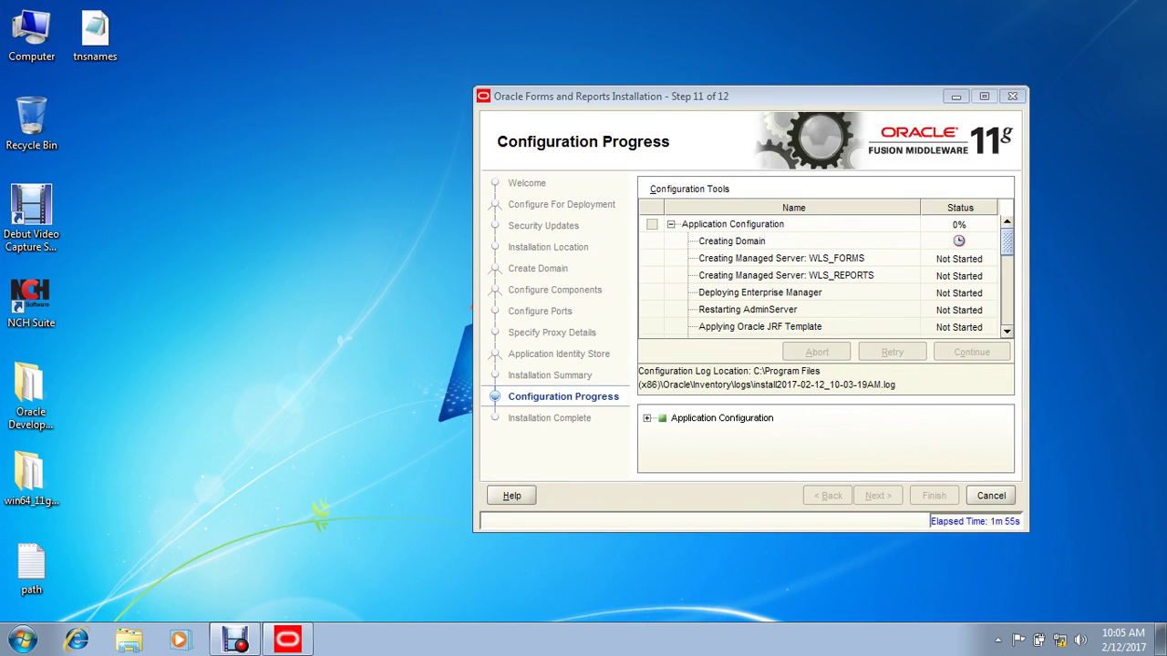
pyautogui.rightClick(235, 214)
pyautogui.click(269, 258)
pyautogui.rightClick(181, 247)
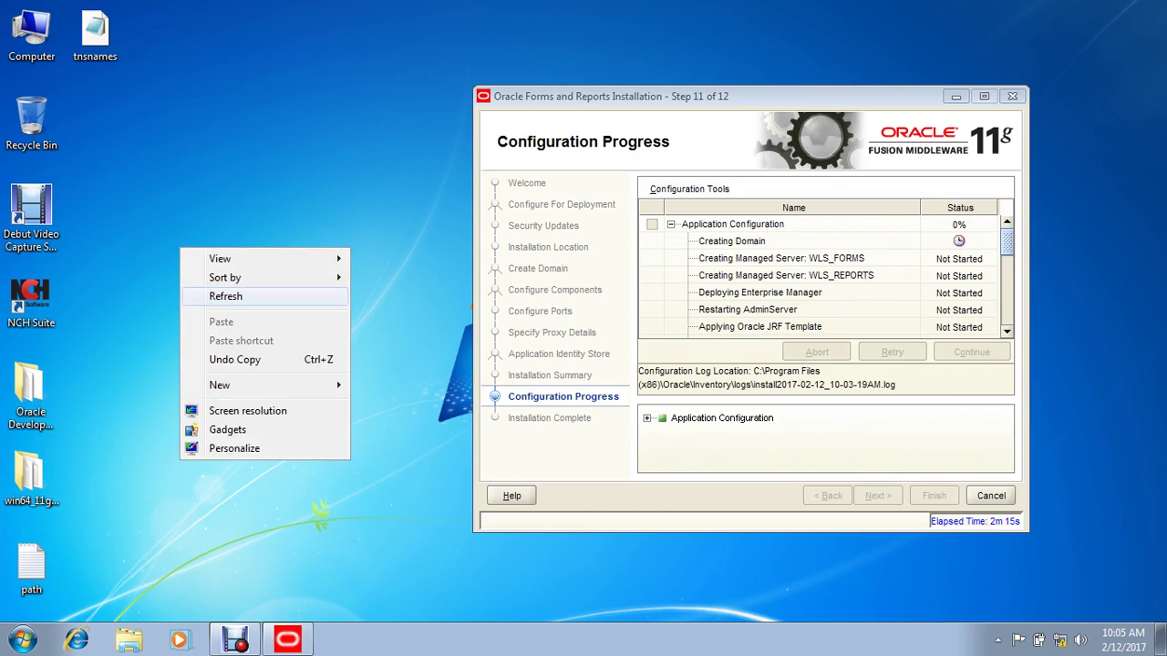
pyautogui.click(218, 296)
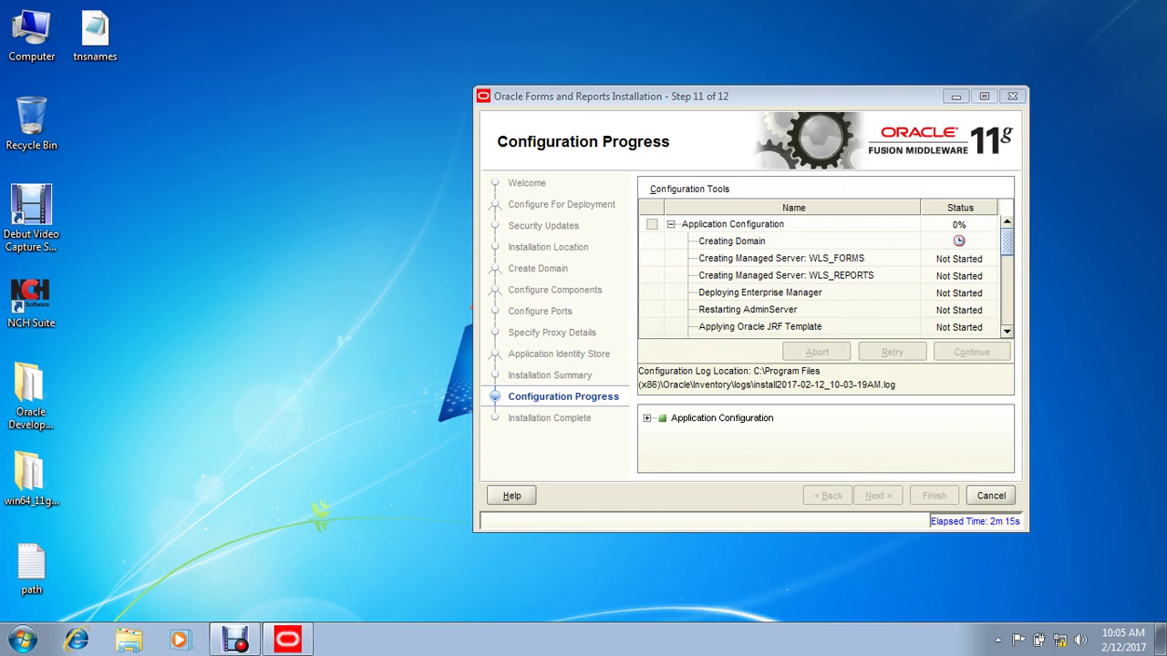
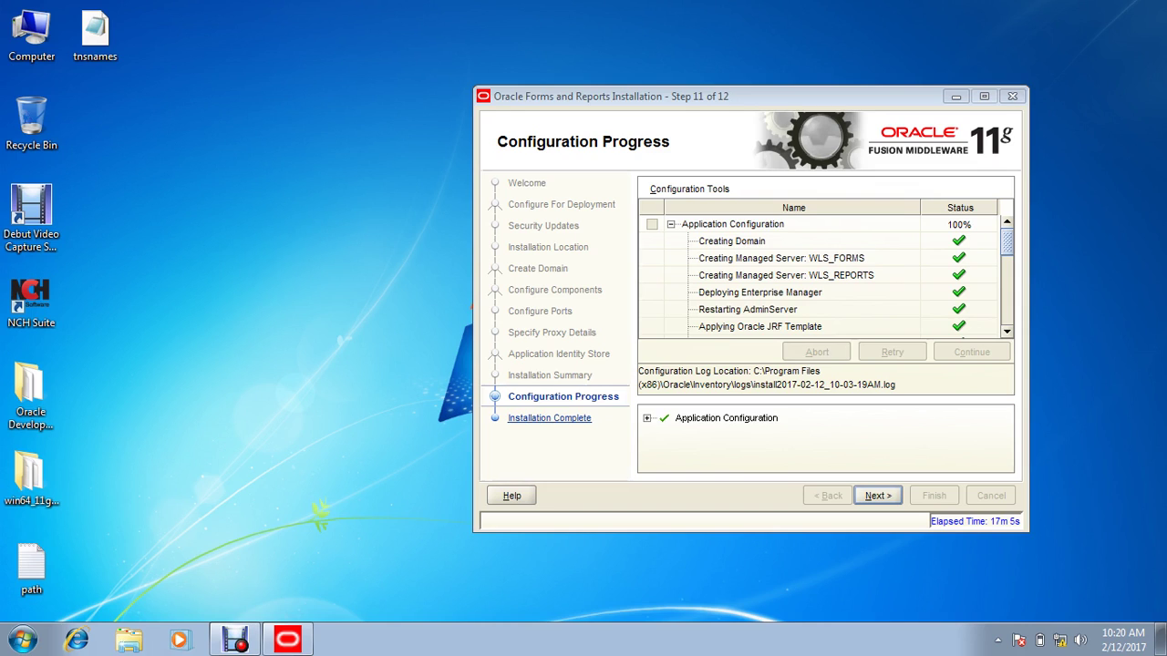
# Step: Finish the Forms and Reports installer and refresh the desktop
pyautogui.press('Return')
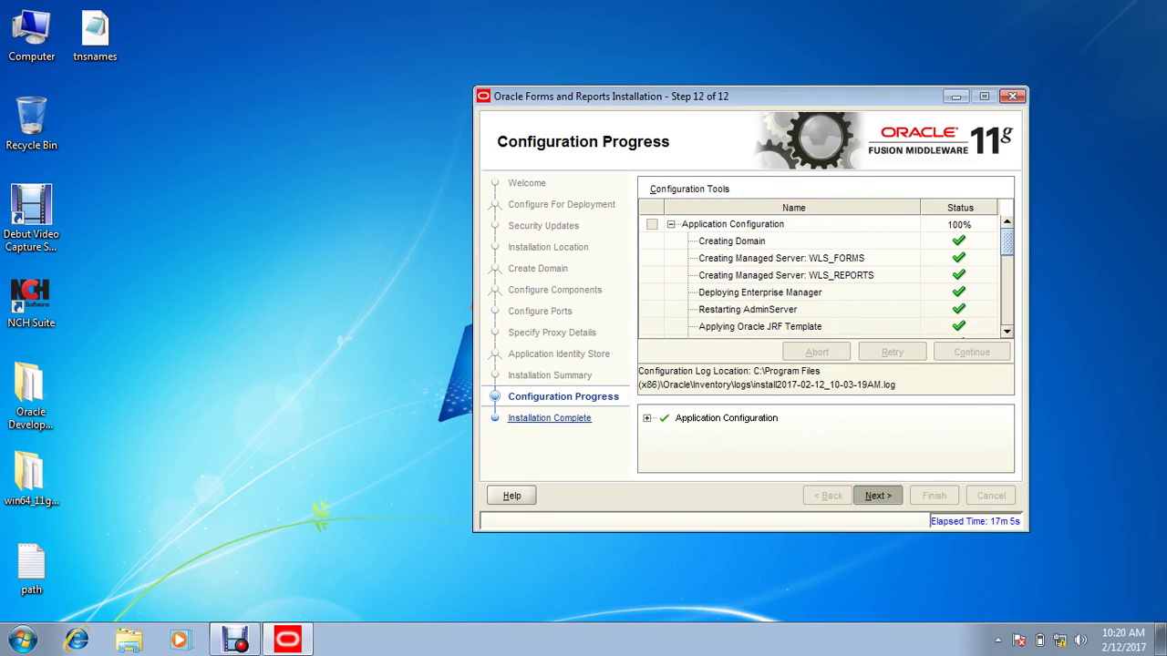
pyautogui.press('Return')
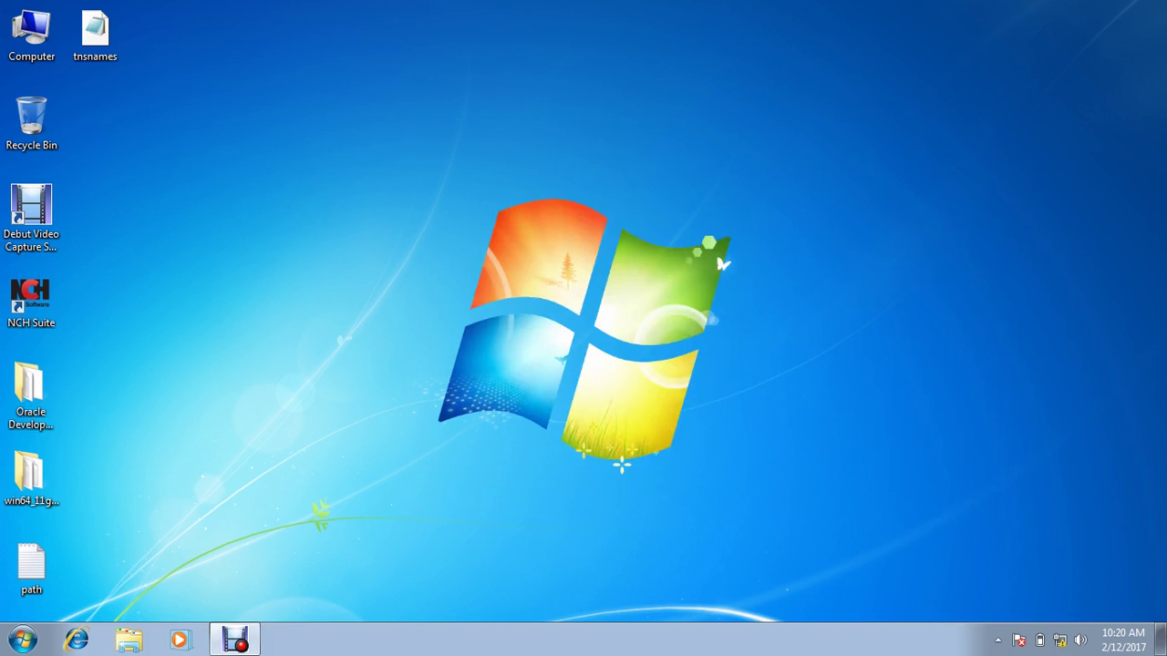
pyautogui.rightClick(330, 179)
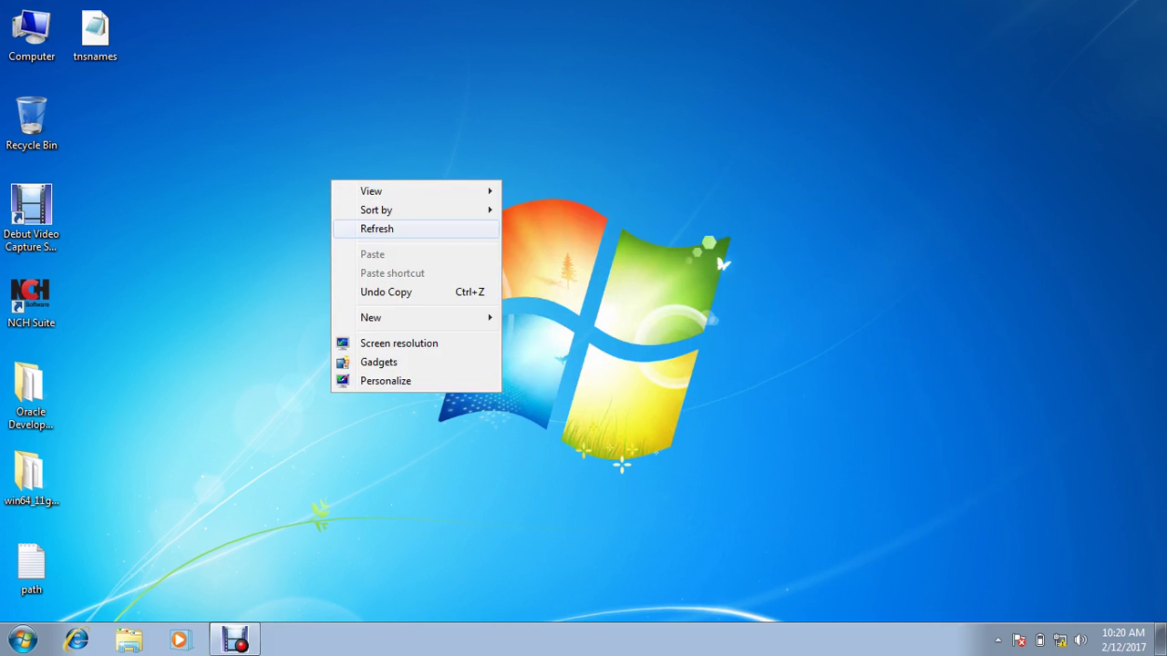
pyautogui.click(375, 229)
pyautogui.rightClick(432, 235)
pyautogui.click(478, 285)
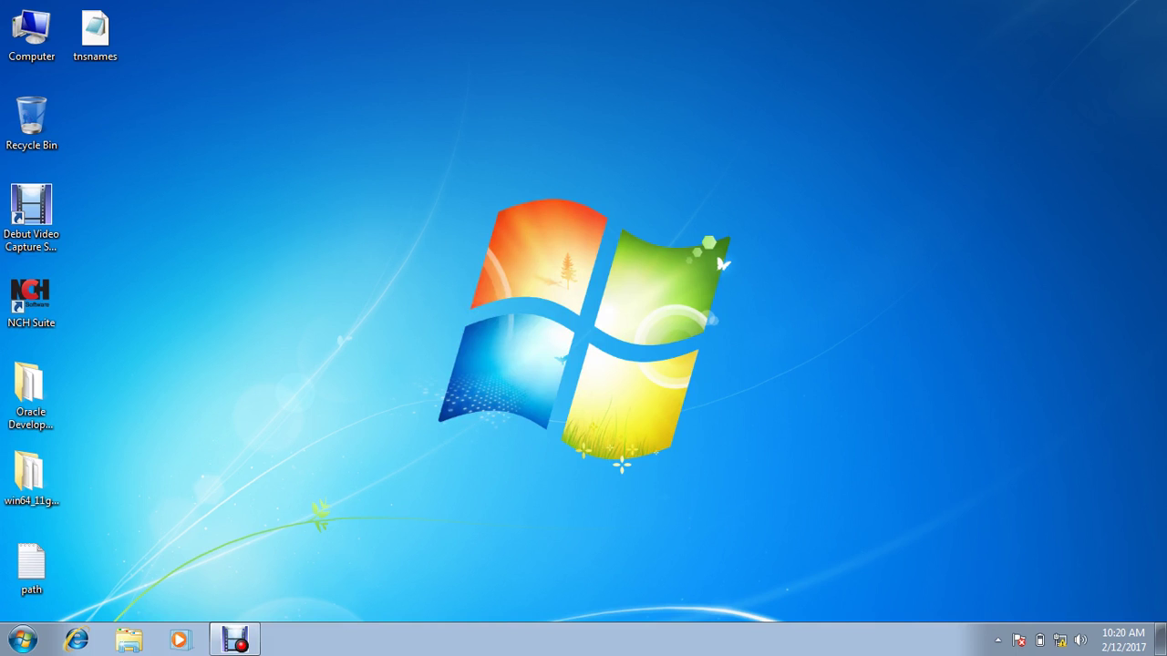
# Step: Dismiss the Start menu and select the desktop's tnsnames file, then the Computer icon
pyautogui.press('super')
pyautogui.press('Escape')
pyautogui.click(95, 34)
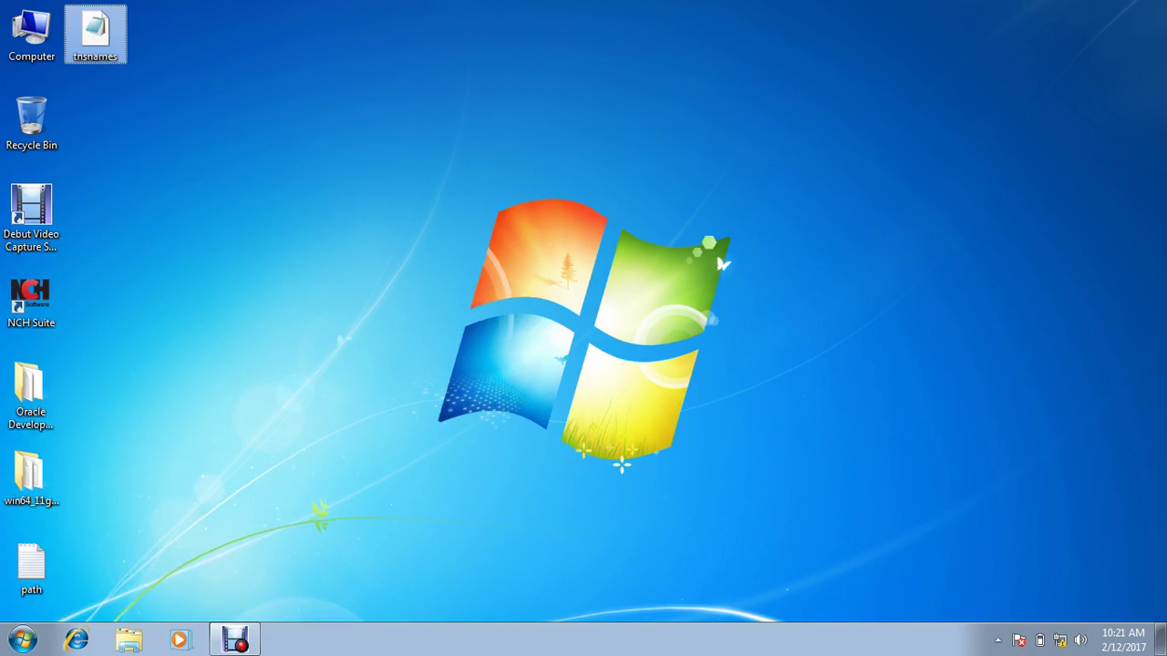
pyautogui.click(31, 34)
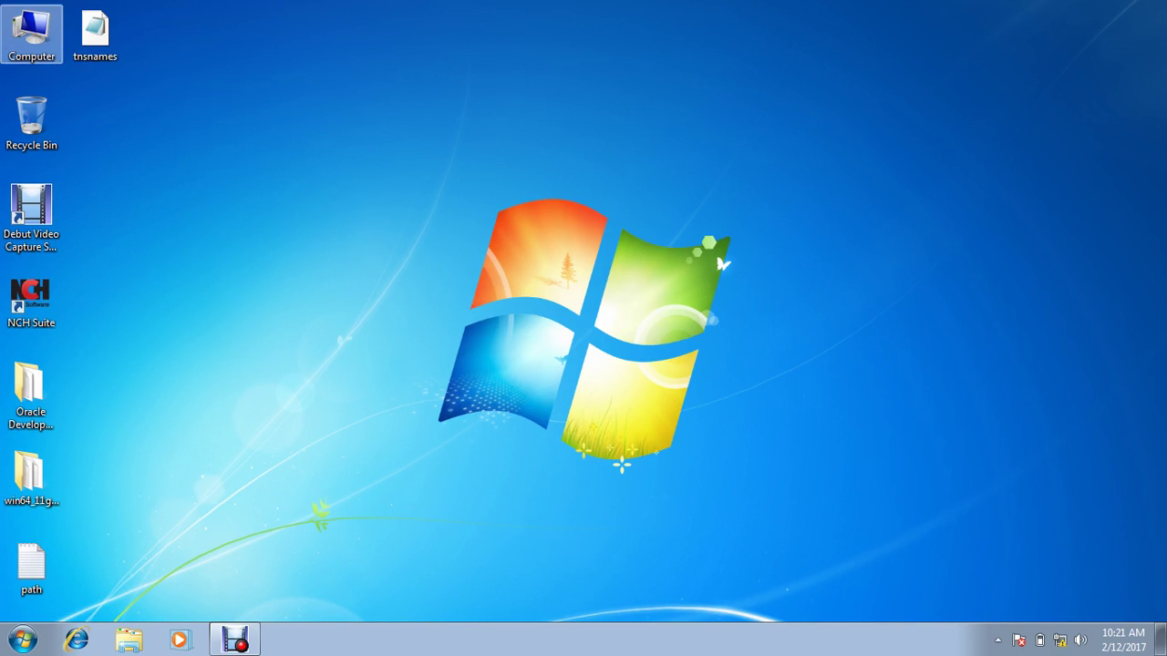
# Step: Browse from Computer to C:\Oracle\Middleware\asinst_1\config
pyautogui.doubleClick(31, 35)
pyautogui.doubleClick(438, 195)
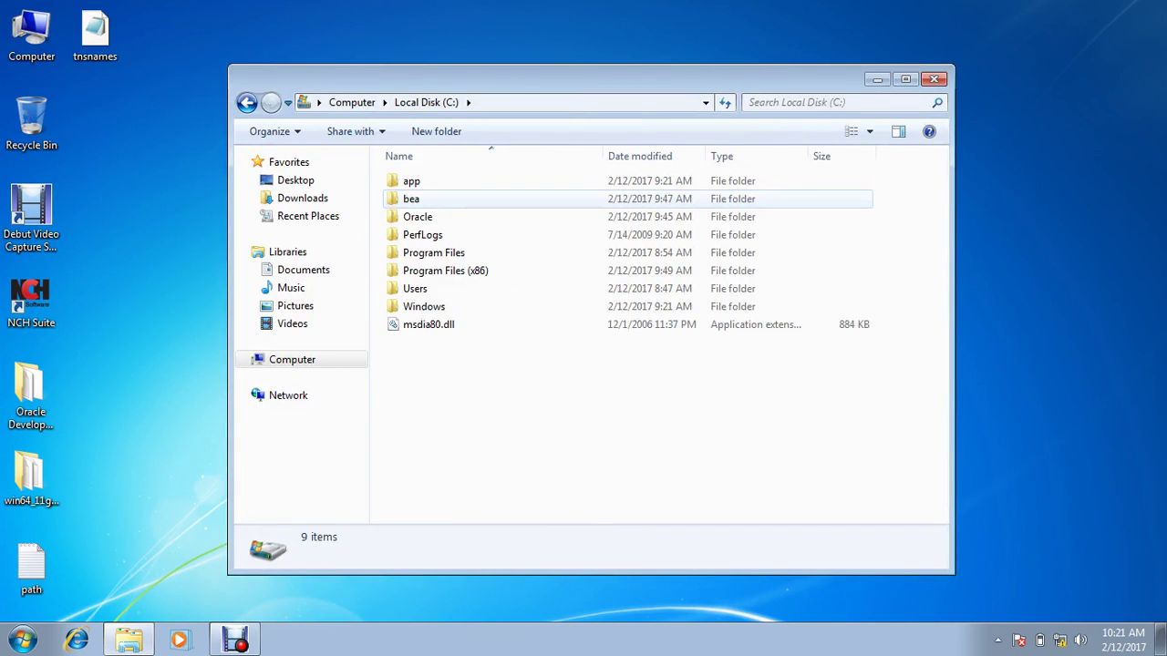
pyautogui.doubleClick(418, 216)
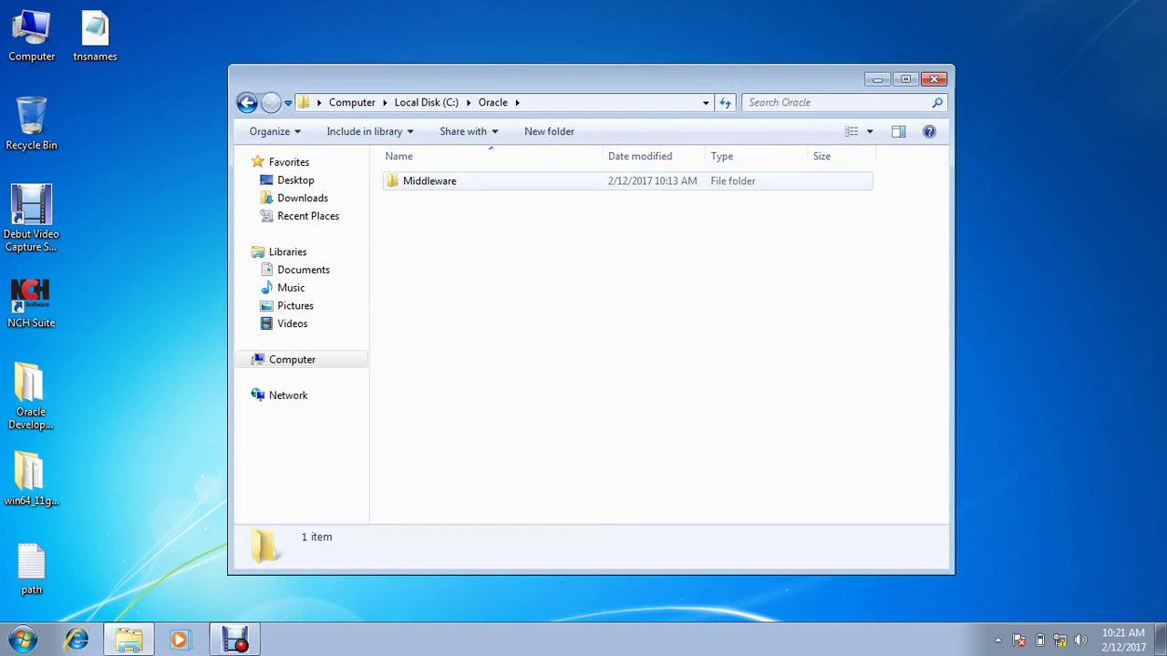
pyautogui.doubleClick(429, 180)
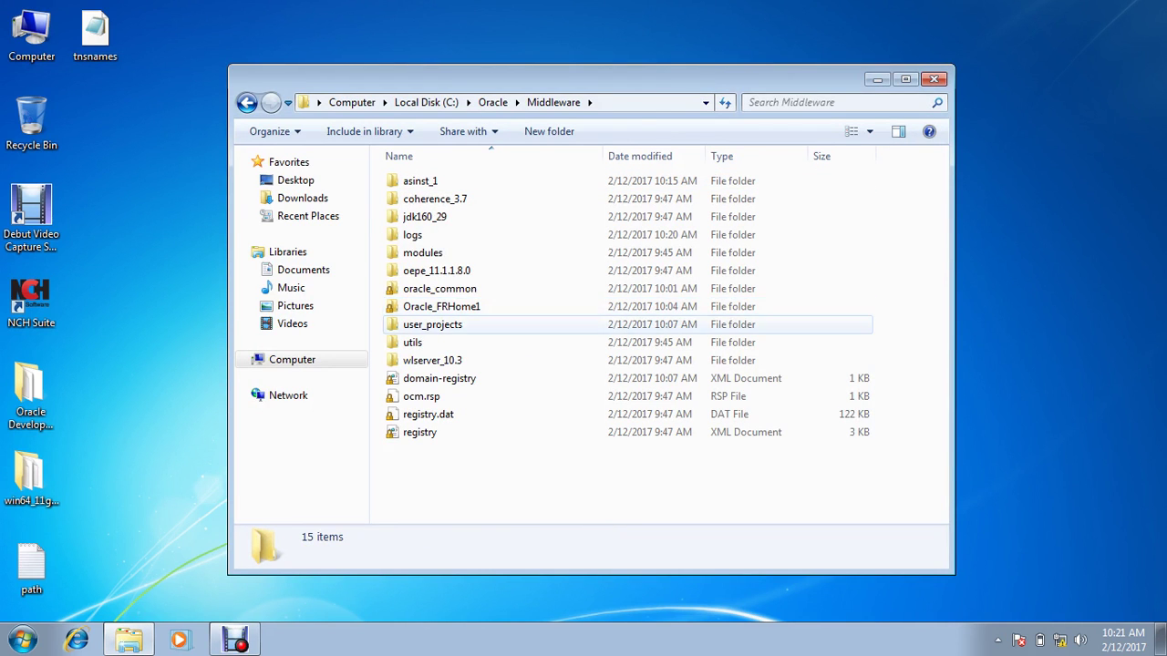
pyautogui.click(433, 325)
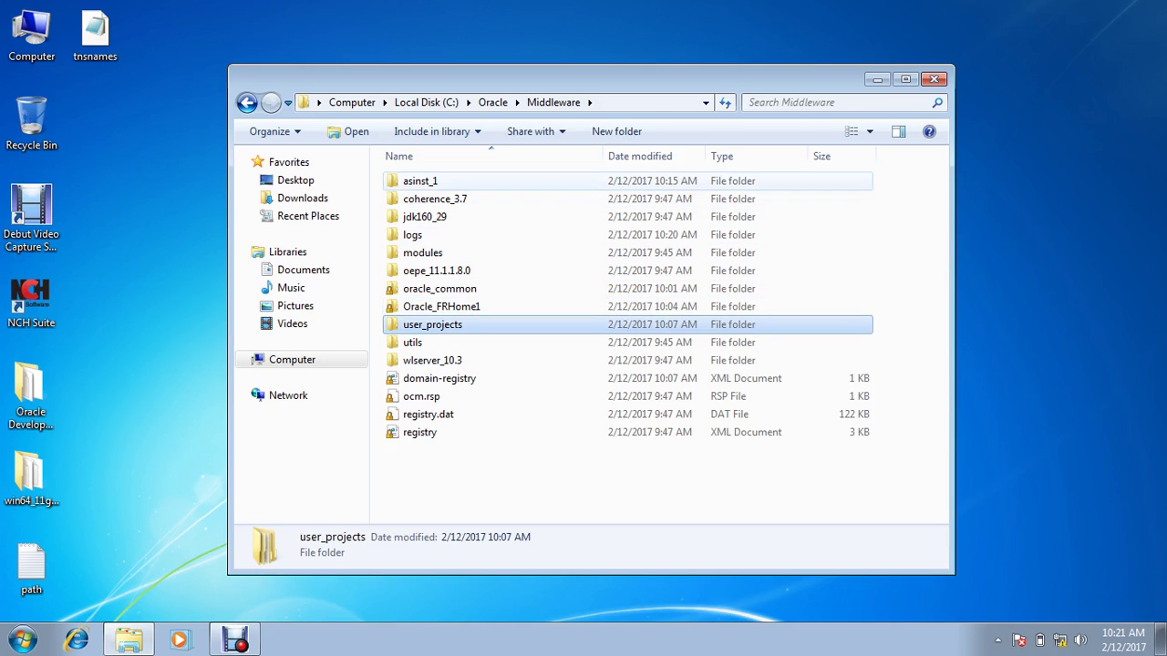
pyautogui.doubleClick(420, 181)
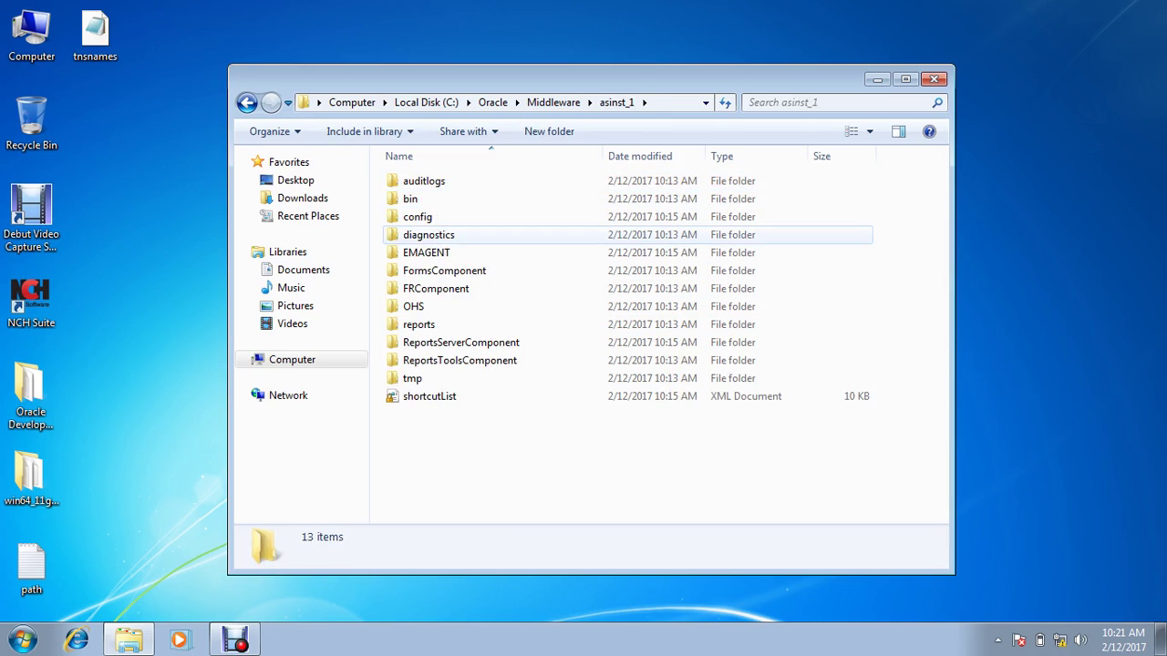
pyautogui.doubleClick(417, 216)
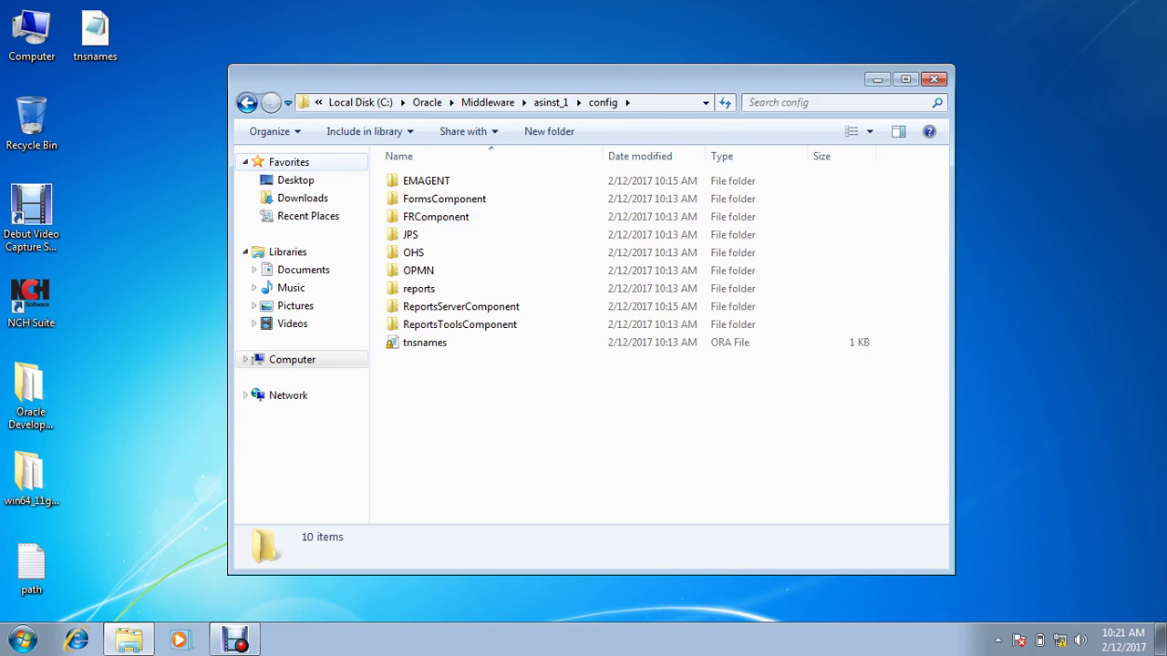
# Step: Look into asinst_1\bin and Oracle_FRHome1, then return to asinst_1\config
pyautogui.press('BackSpace')
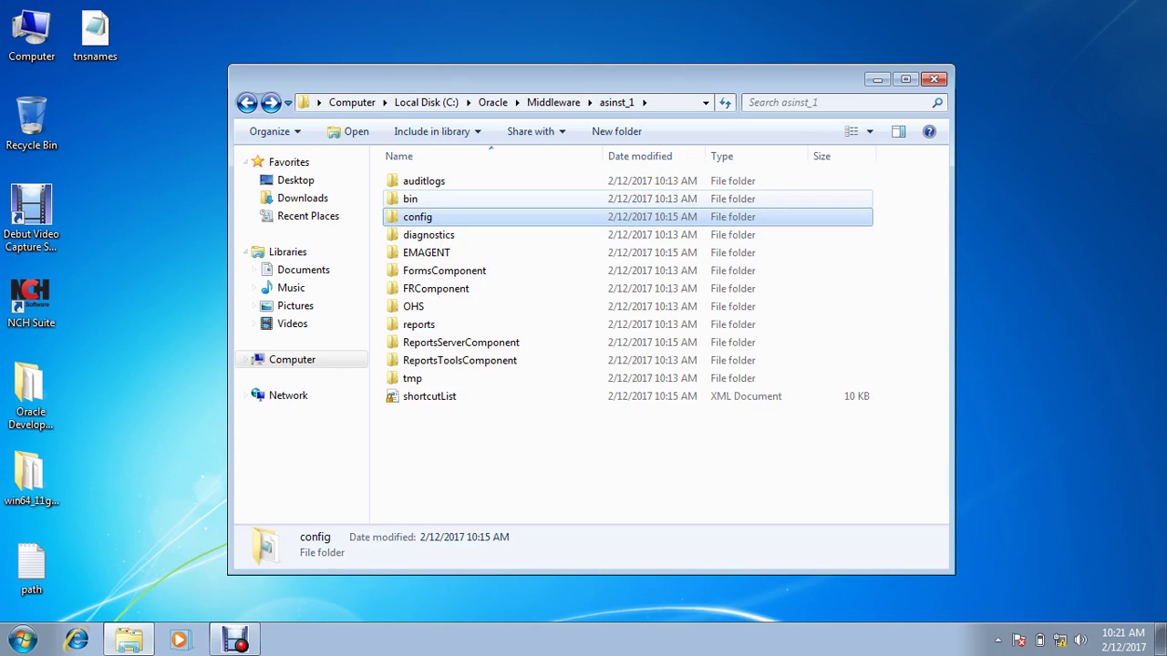
pyautogui.click(410, 199)
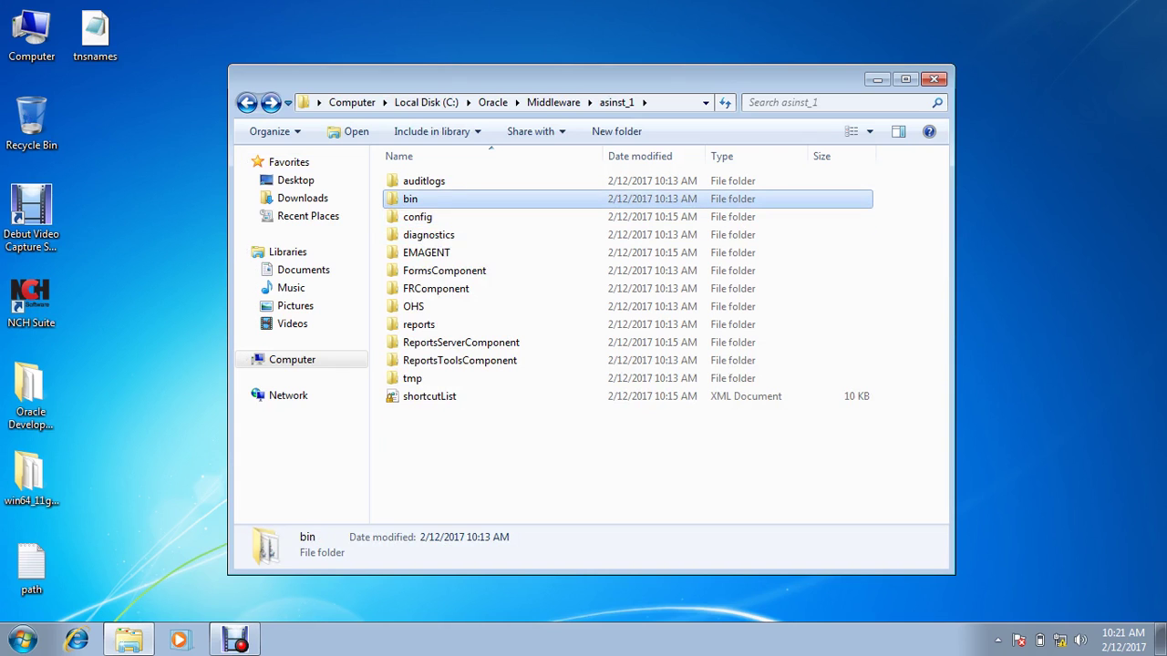
pyautogui.doubleClick(411, 199)
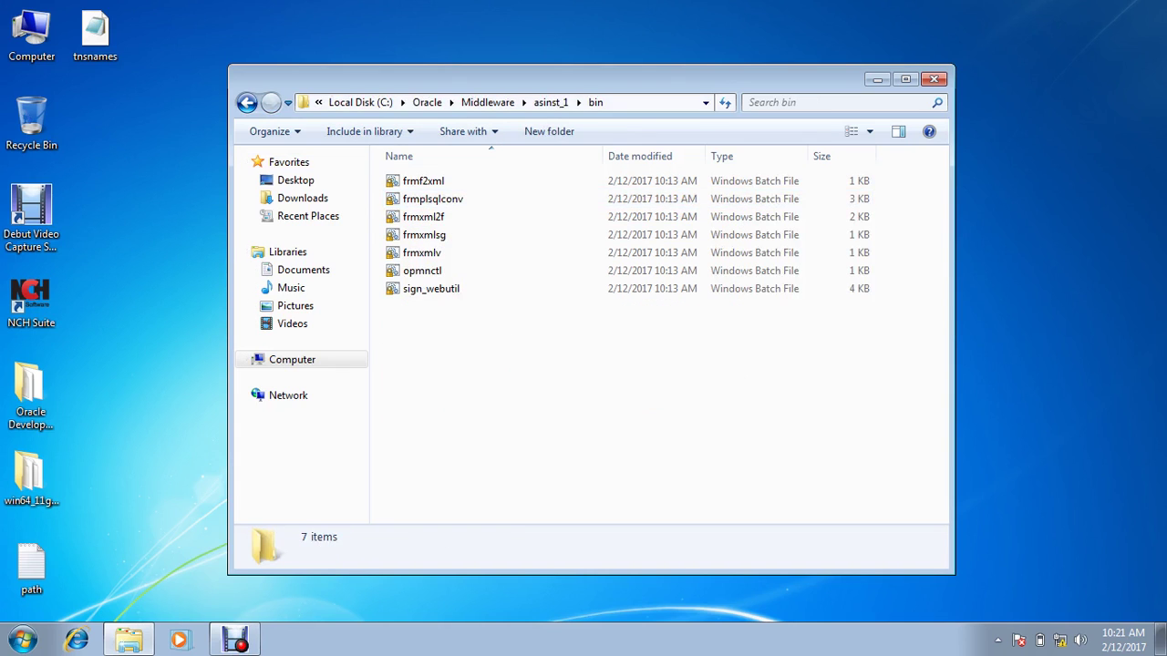
pyautogui.press('BackSpace')
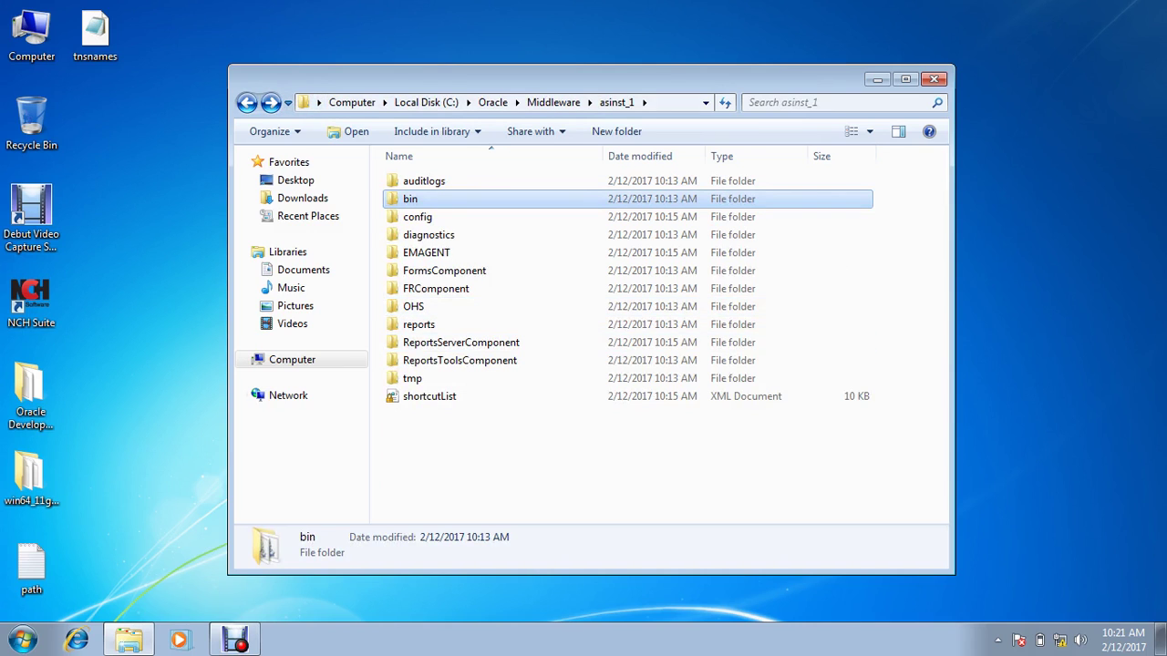
pyautogui.click(246, 103)
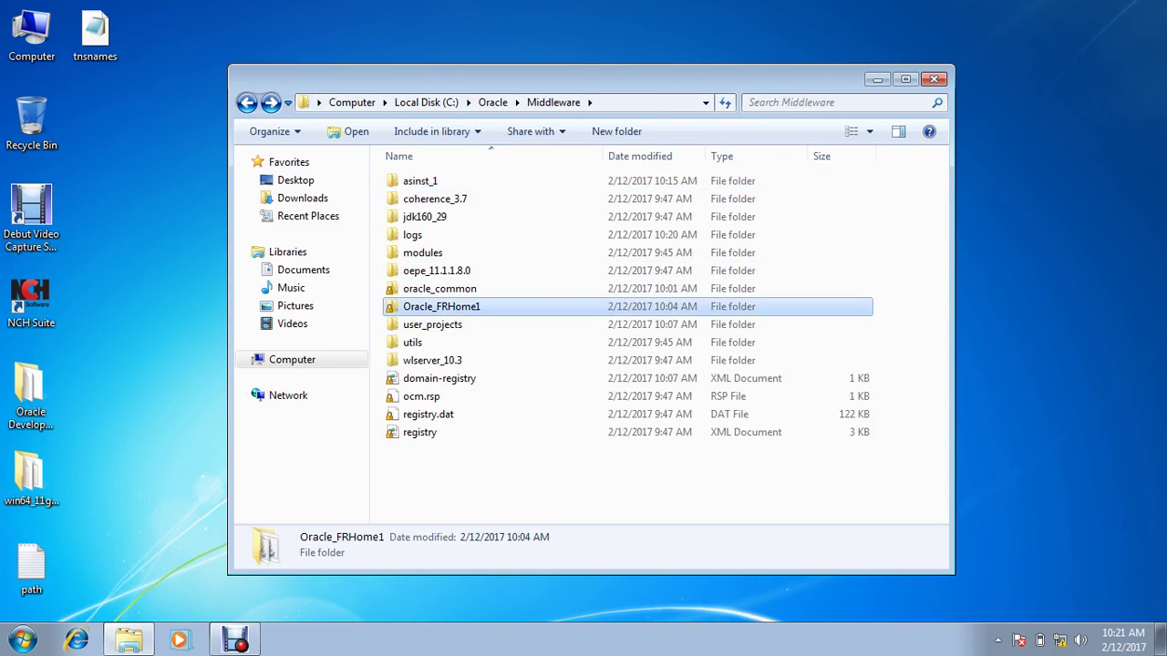
pyautogui.doubleClick(441, 306)
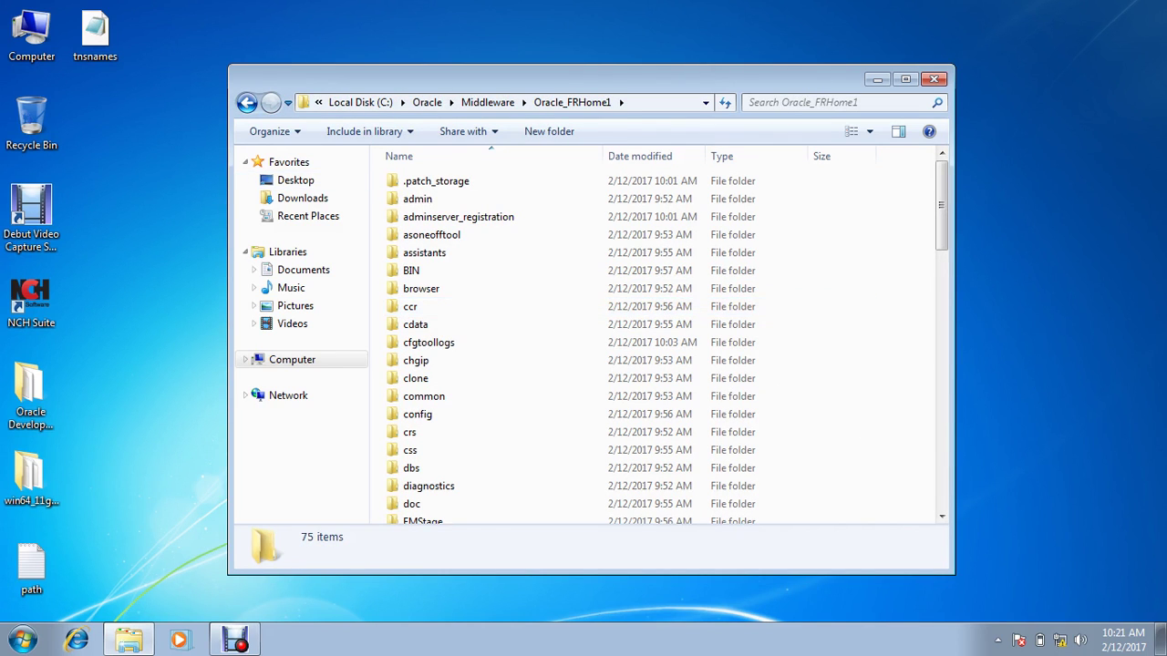
pyautogui.click(246, 102)
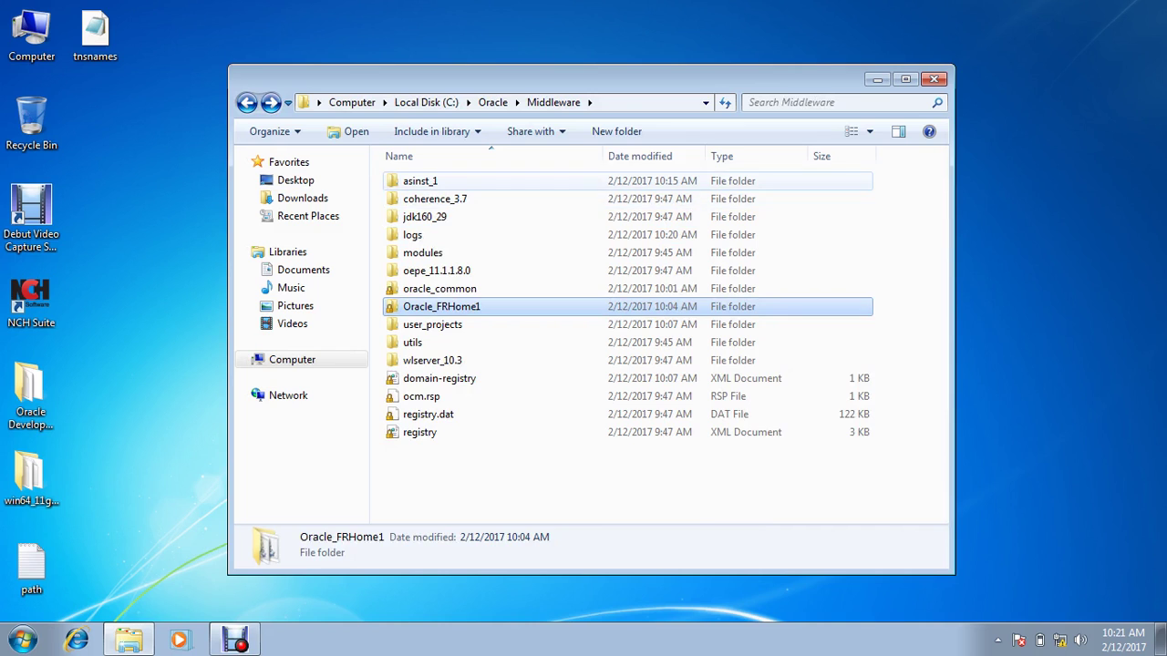
pyautogui.doubleClick(420, 181)
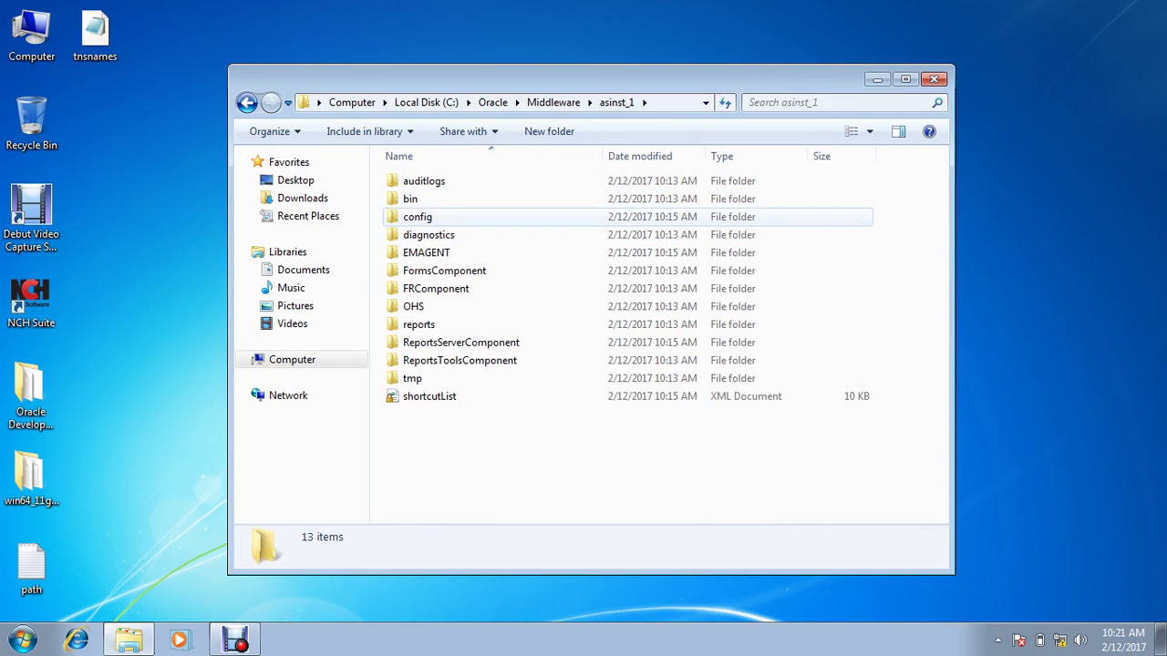
pyautogui.doubleClick(417, 217)
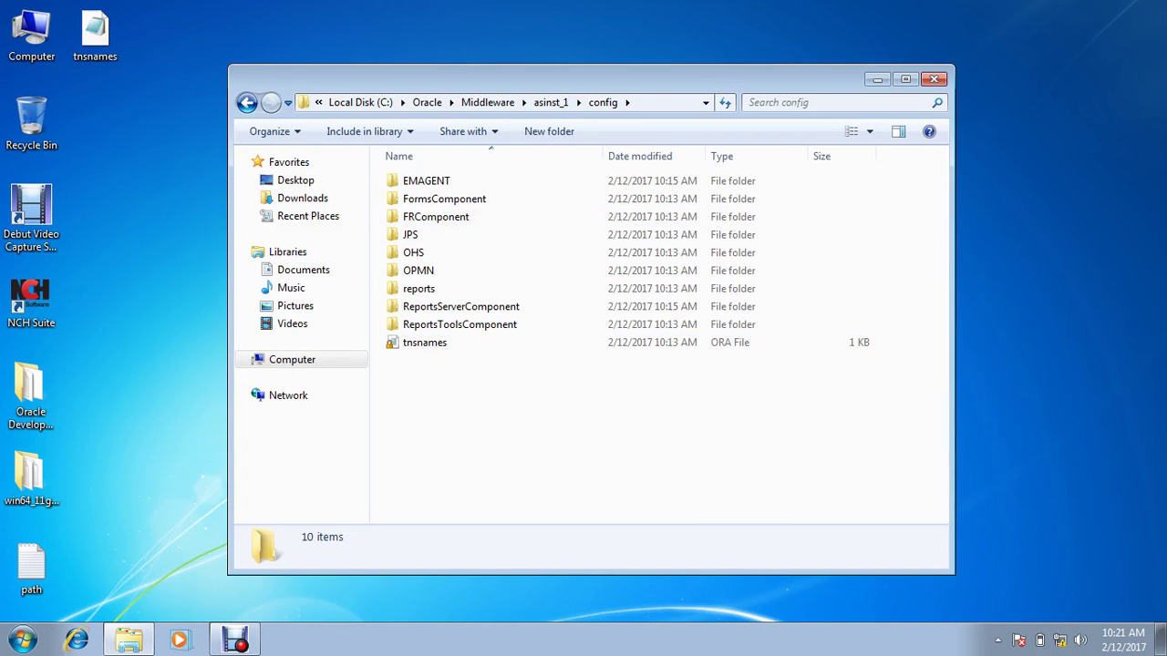
# Step: Rename the tnsnames file in config to tnsnames_bk
pyautogui.click(425, 342)
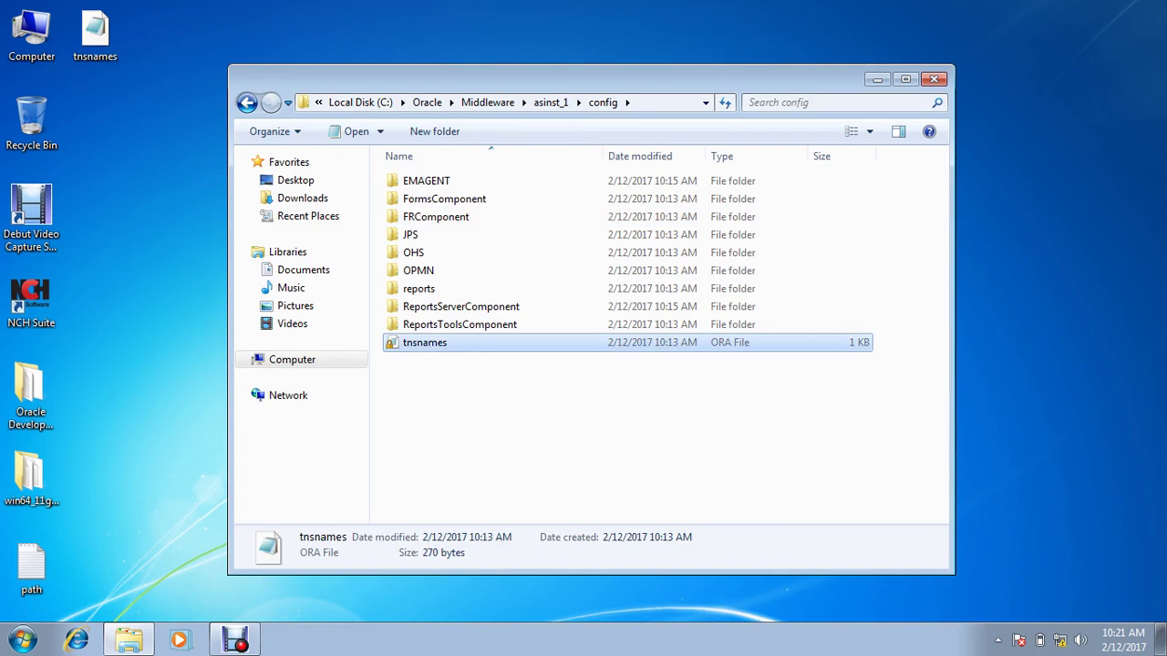
pyautogui.click(425, 341)
pyautogui.click(447, 342)
pyautogui.write('_bk')
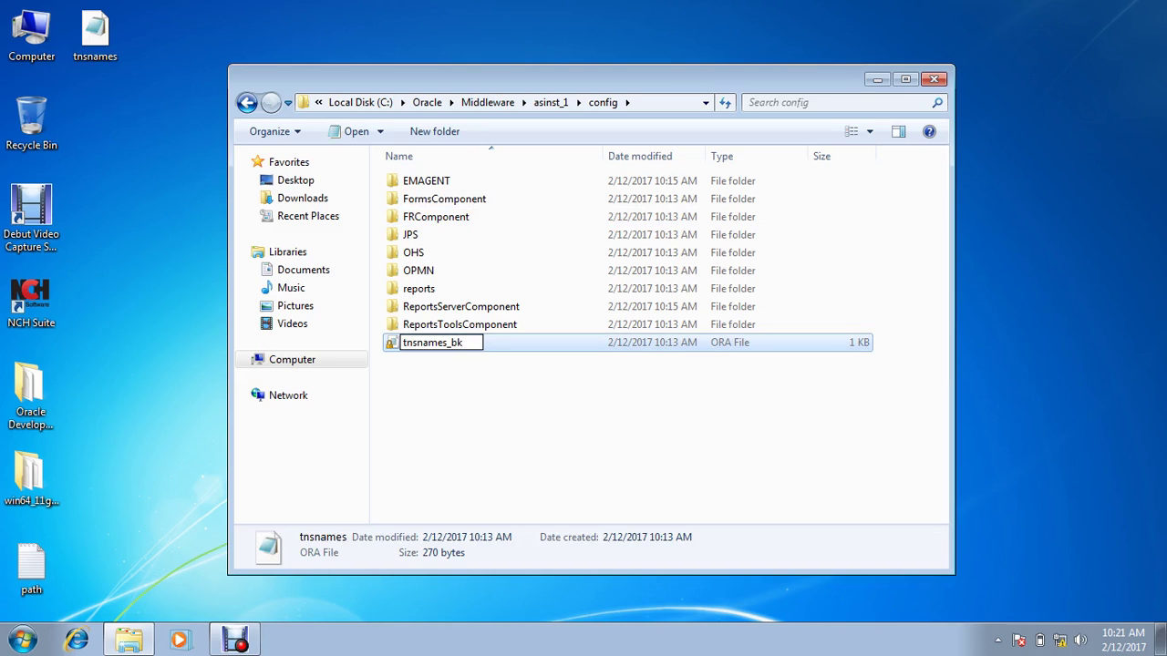
pyautogui.press('Return')
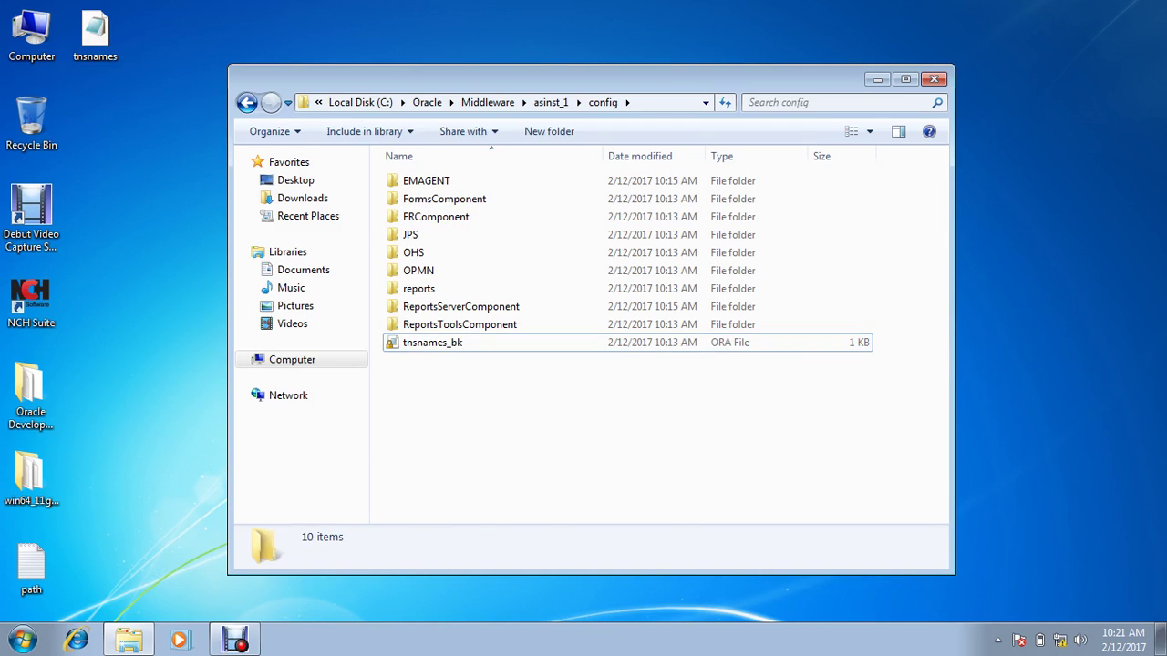
# Step: Paste the copied tnsnames file into config and navigate back out of it
pyautogui.hotkey('ctrl', 'v')
pyautogui.click(246, 102)
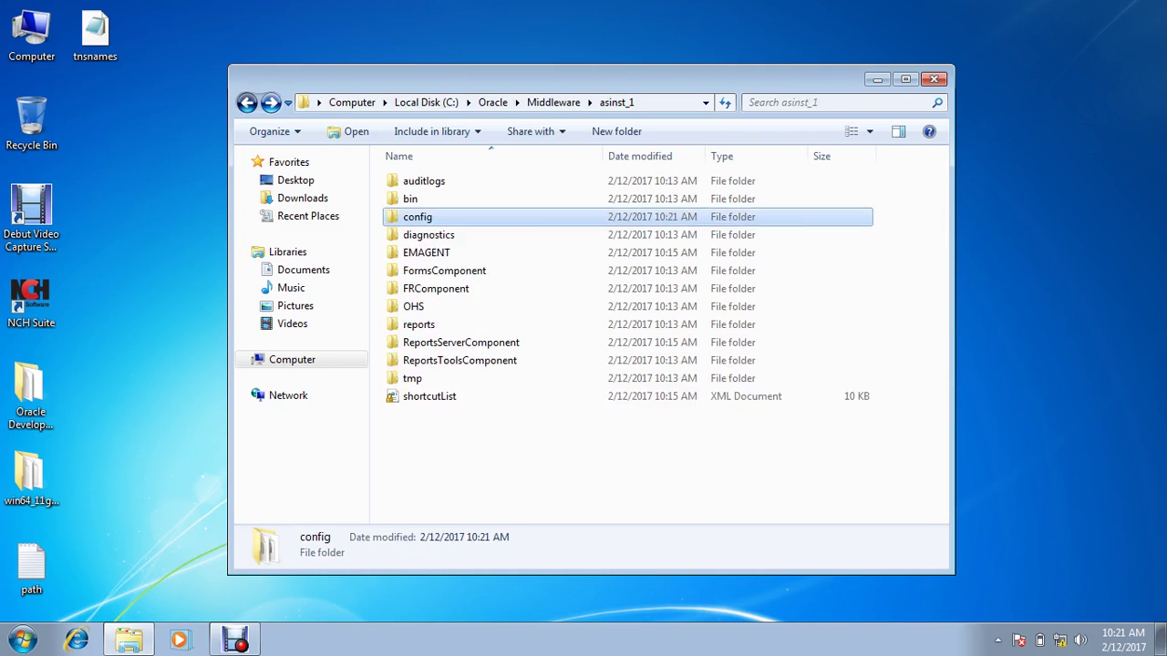
pyautogui.click(246, 102)
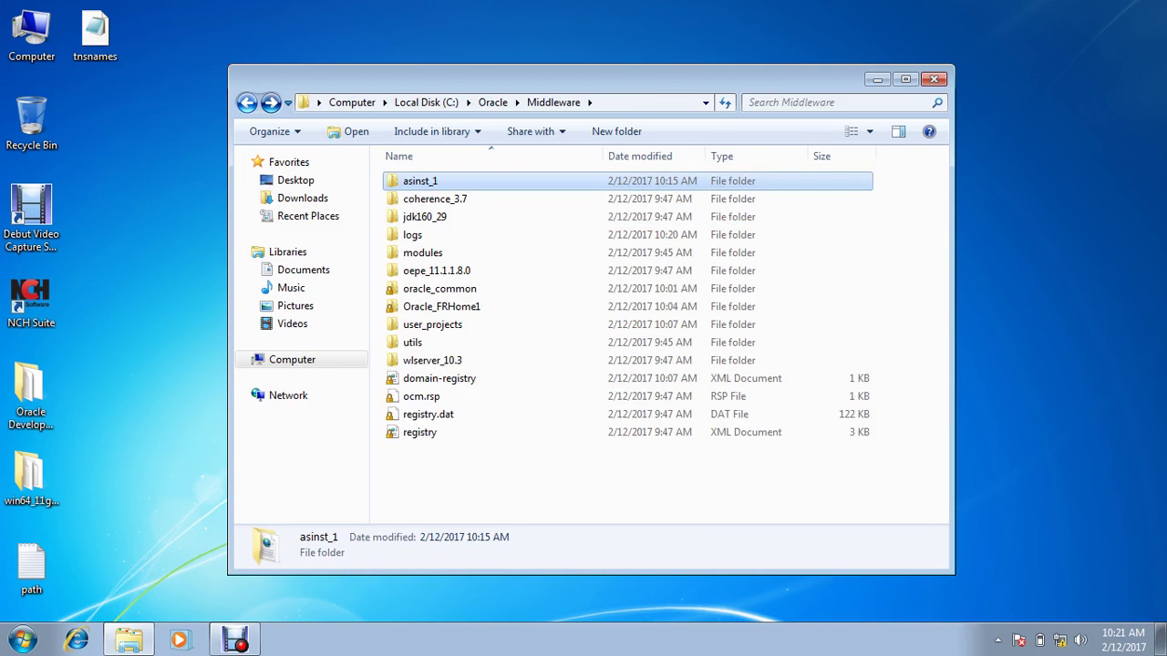
pyautogui.click(246, 102)
pyautogui.click(246, 102)
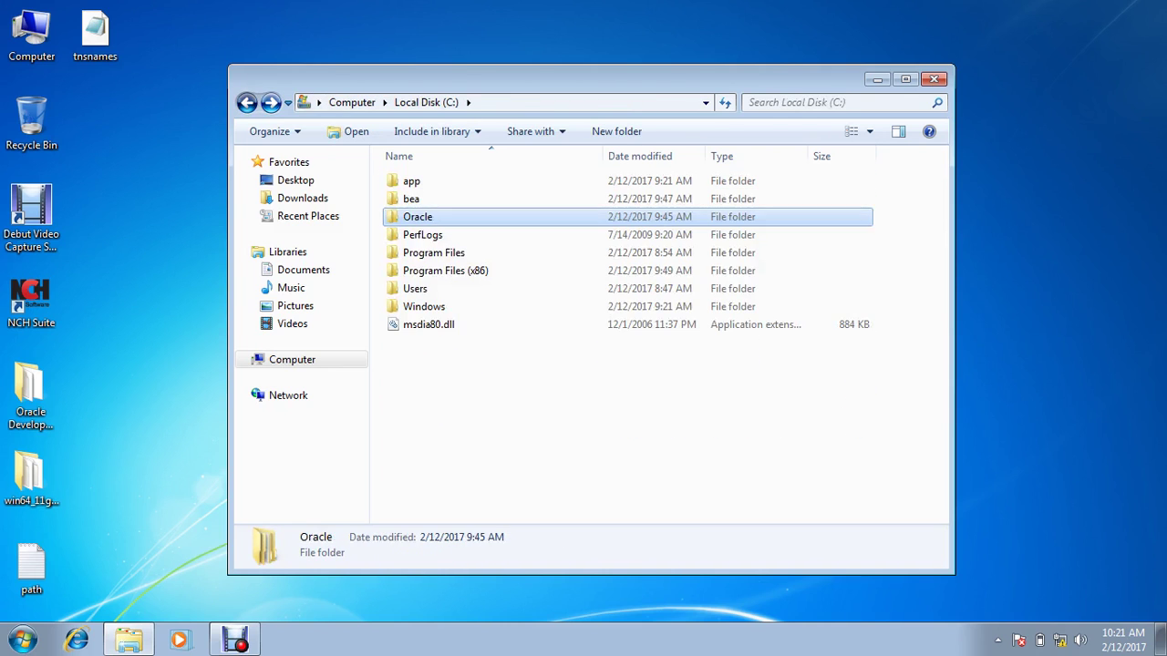
# Step: Run 'Start all OPMN managed components' from Oracle Classic Instance - asinst_1
pyautogui.press('super')
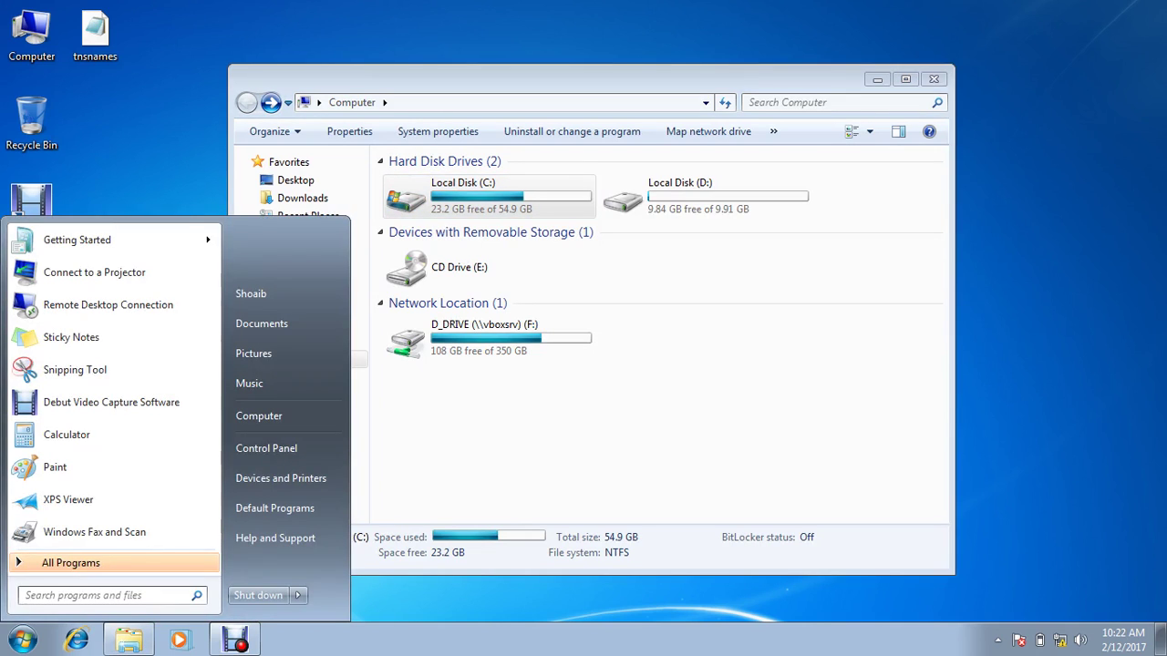
pyautogui.press('Return')
pyautogui.press('Up')
pyautogui.press('Up')
pyautogui.press('Up')
pyautogui.press('Up')
pyautogui.press('Up')
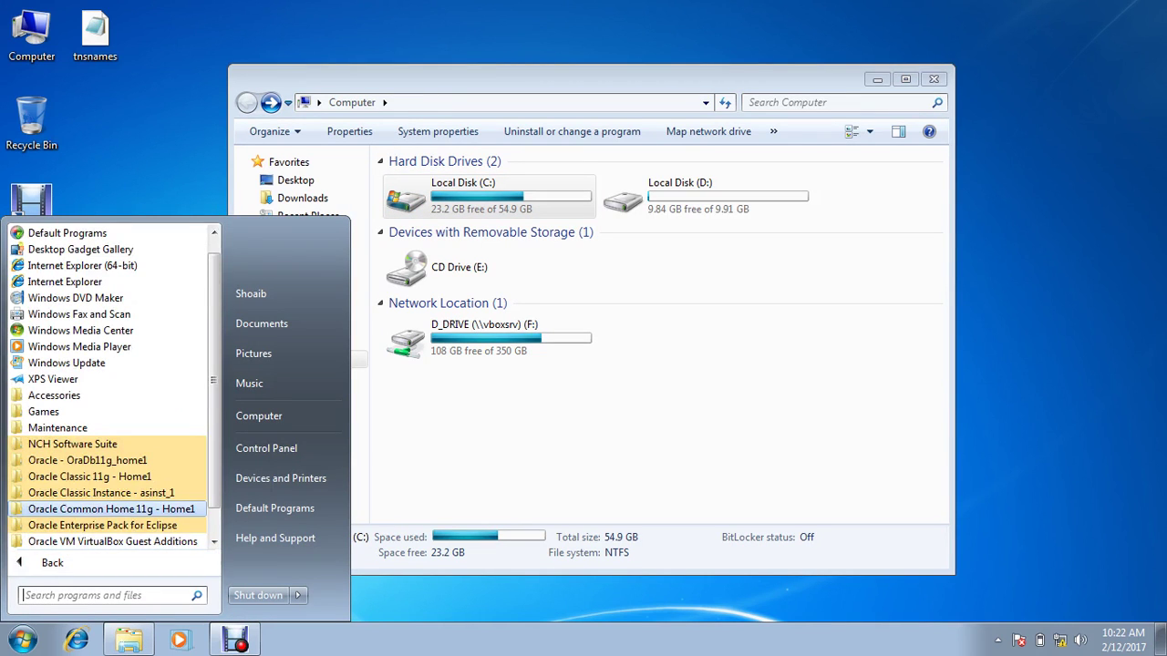
pyautogui.press('Return')
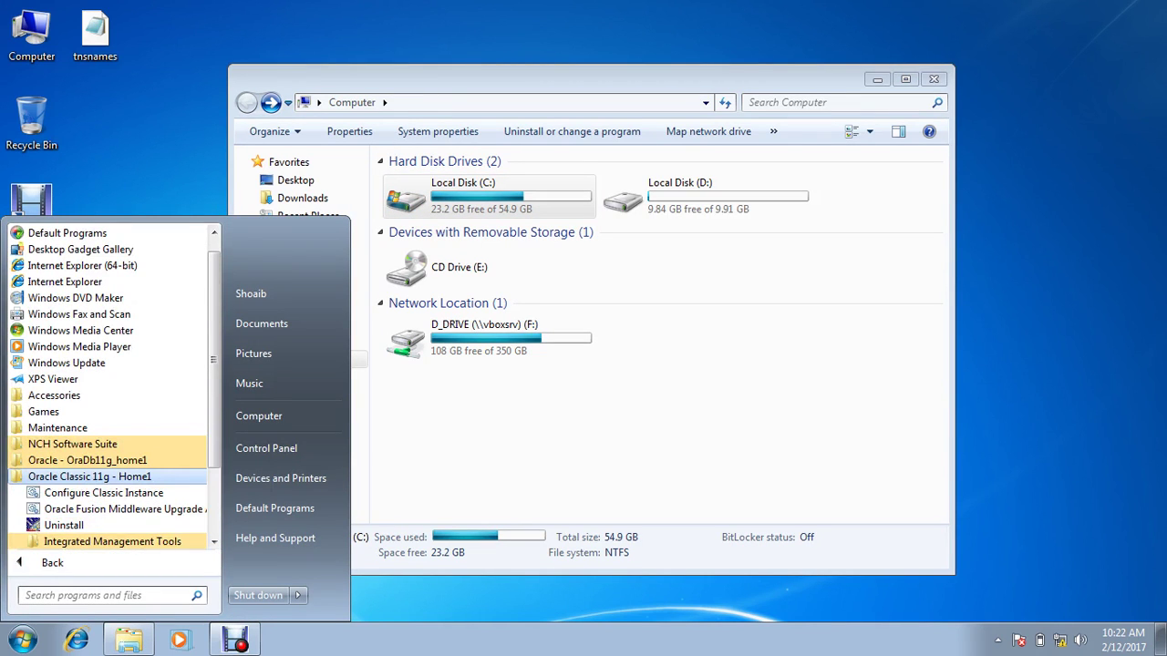
pyautogui.press('Return')
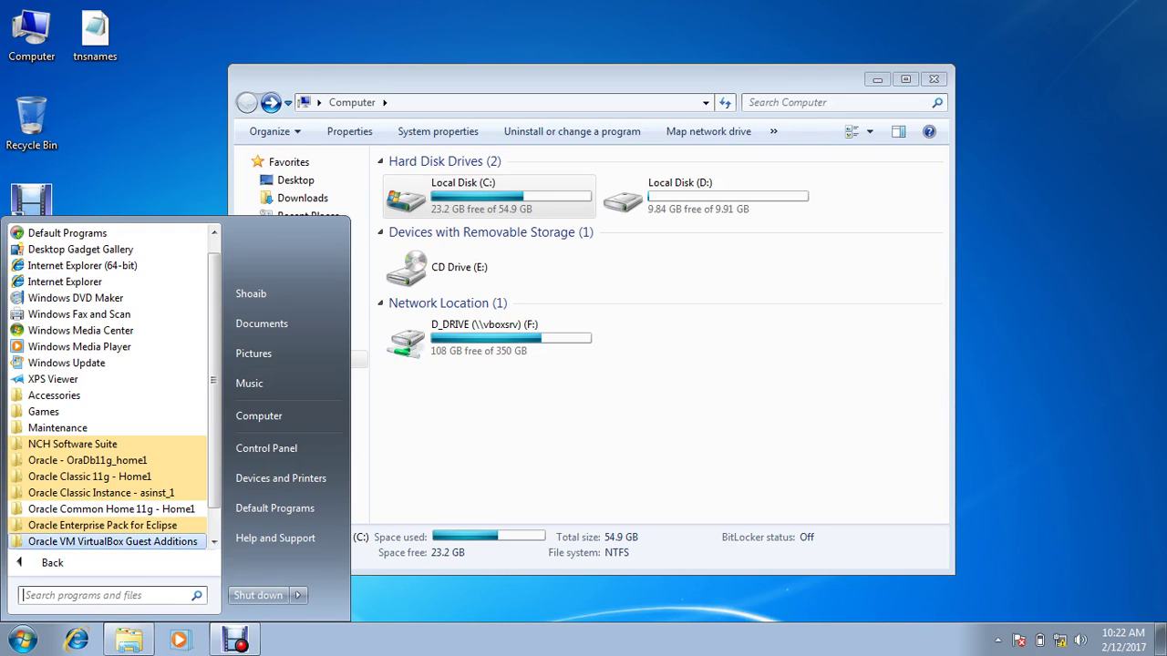
pyautogui.click(111, 509)
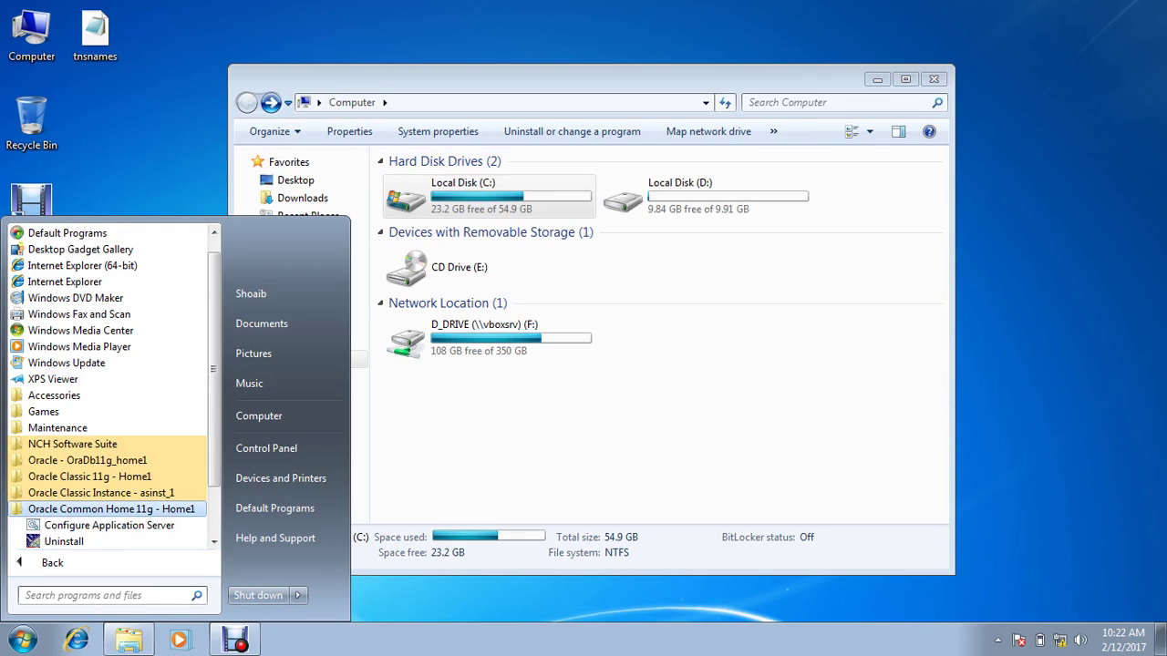
pyautogui.click(111, 509)
pyautogui.click(100, 492)
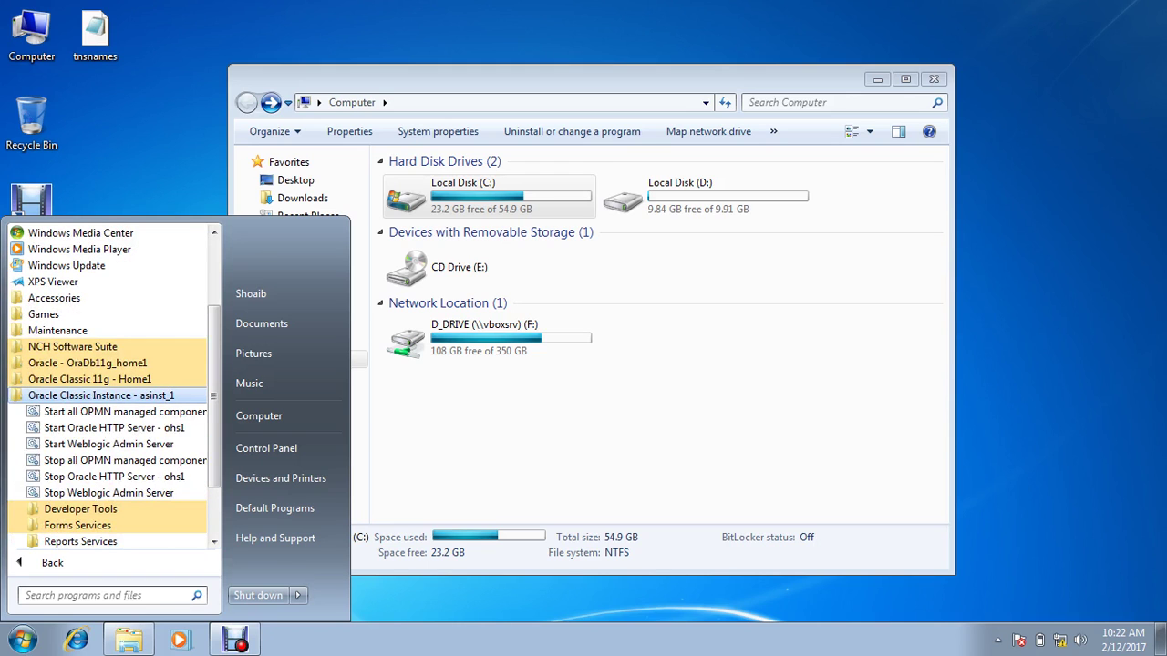
pyautogui.click(119, 411)
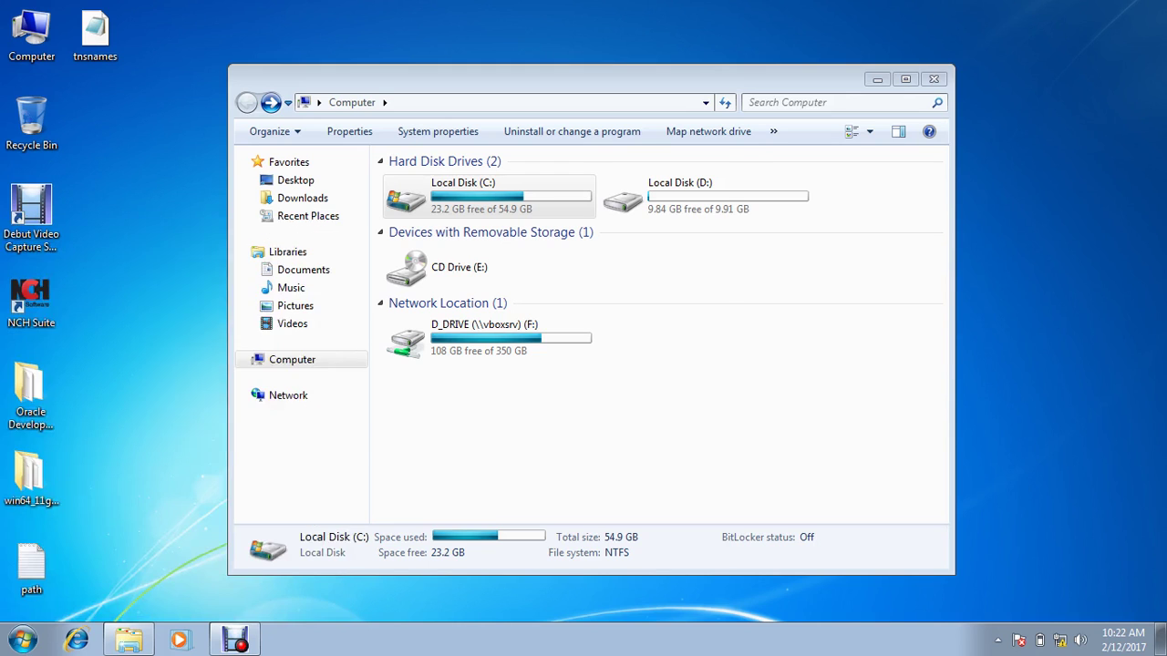
# Step: Run 'Start Oracle HTTP Server - ohs1' from the asinst_1 Start menu folder
pyautogui.press('super')
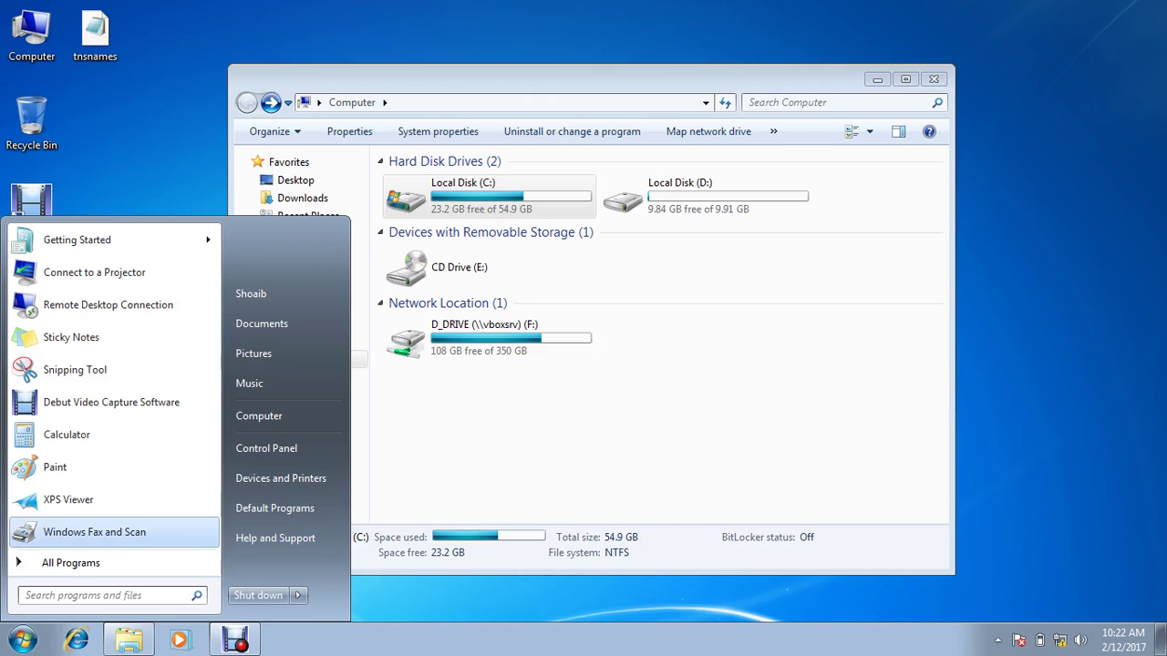
pyautogui.click(70, 563)
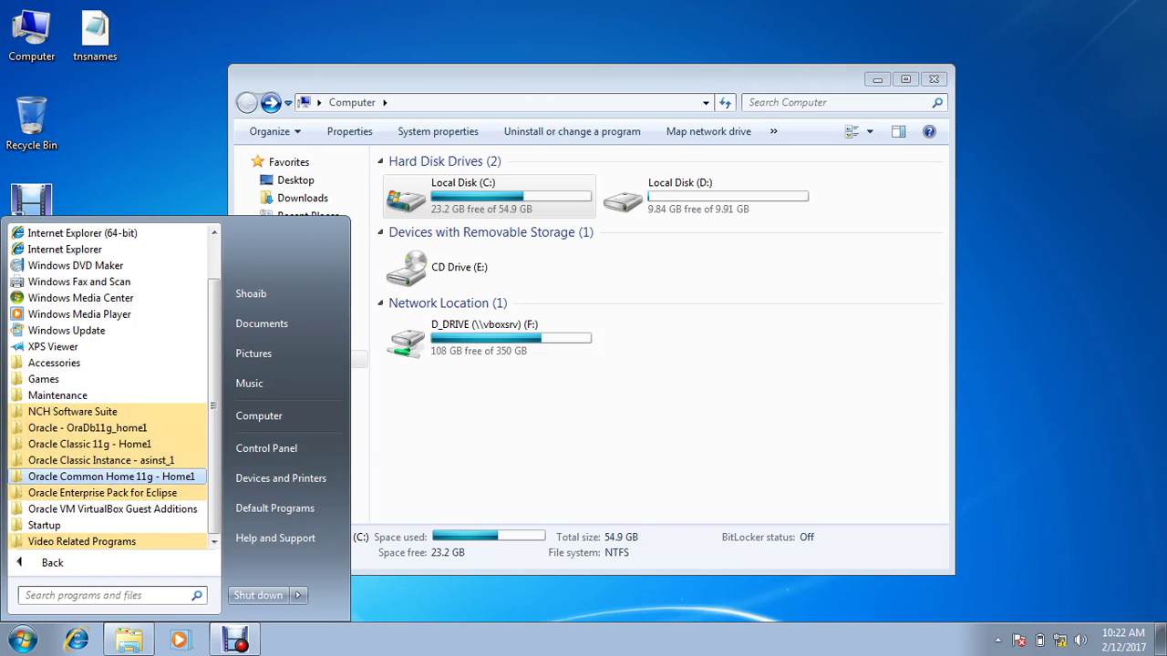
pyautogui.press('Return')
pyautogui.press('Down')
pyautogui.press('Down')
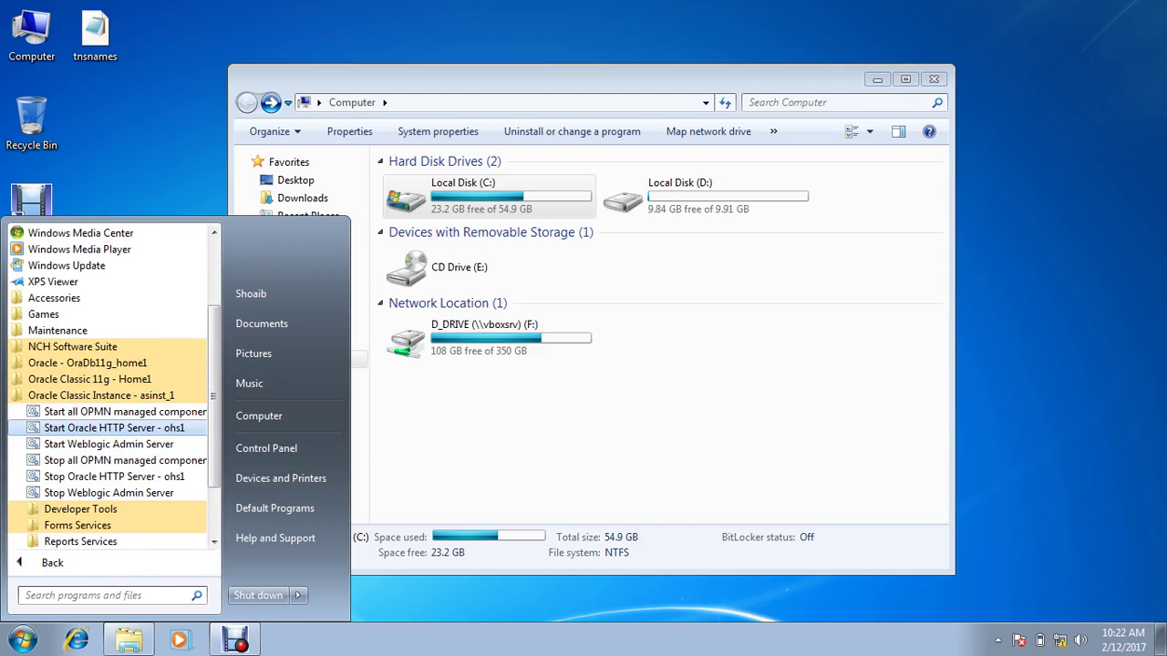
pyautogui.press('Return')
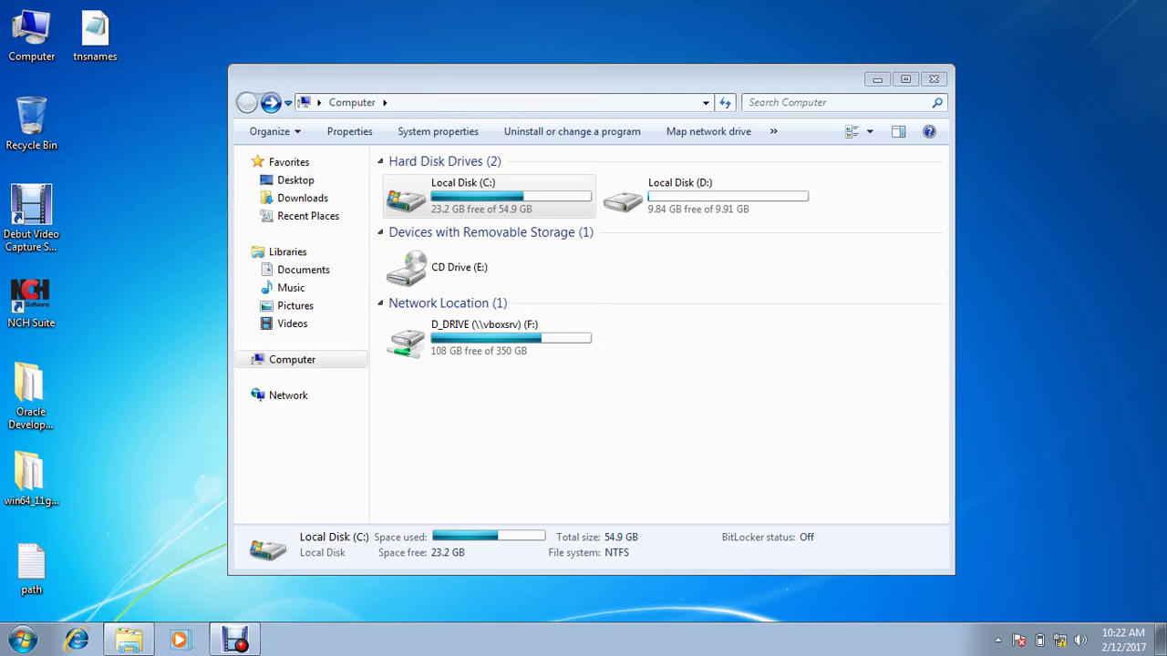
# Step: Navigate through C:\Oracle\Middleware\user_projects\domains\ClassicDomain\servers into AdminServer
pyautogui.click(463, 195)
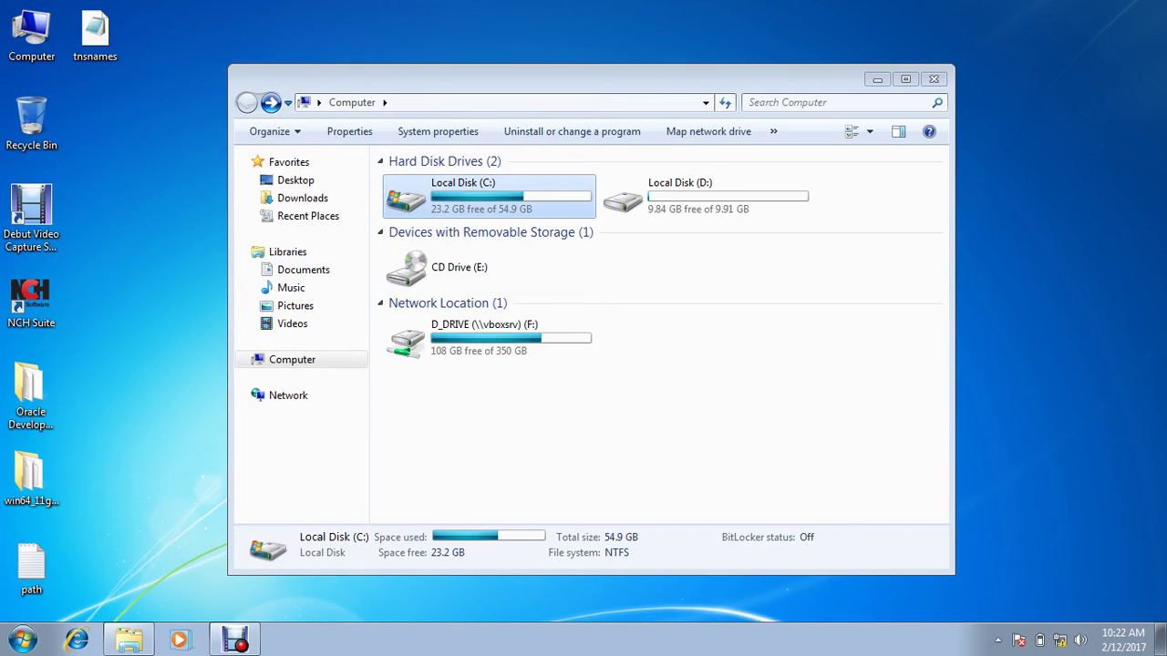
pyautogui.doubleClick(463, 195)
pyautogui.doubleClick(428, 214)
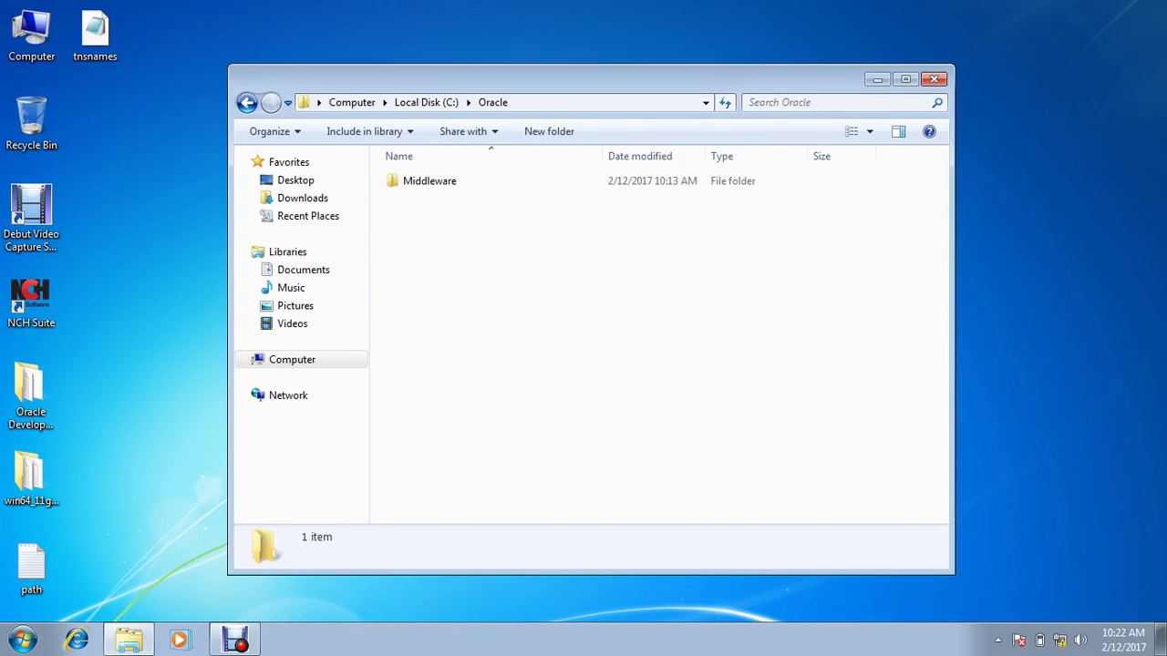
pyautogui.doubleClick(430, 181)
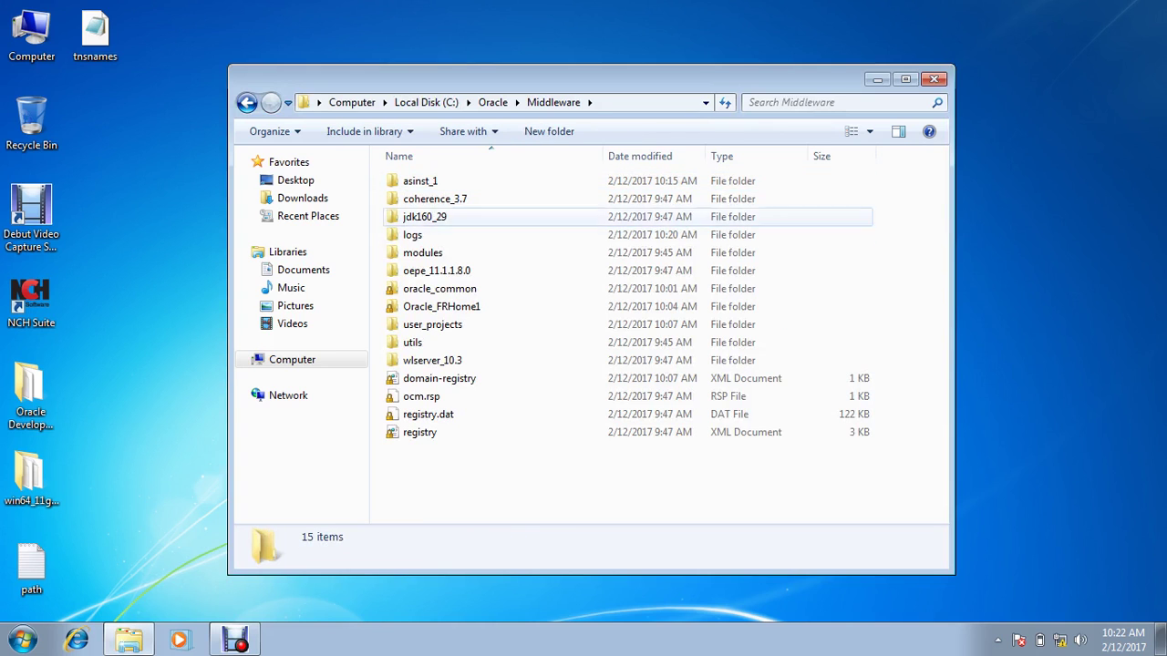
pyautogui.doubleClick(432, 324)
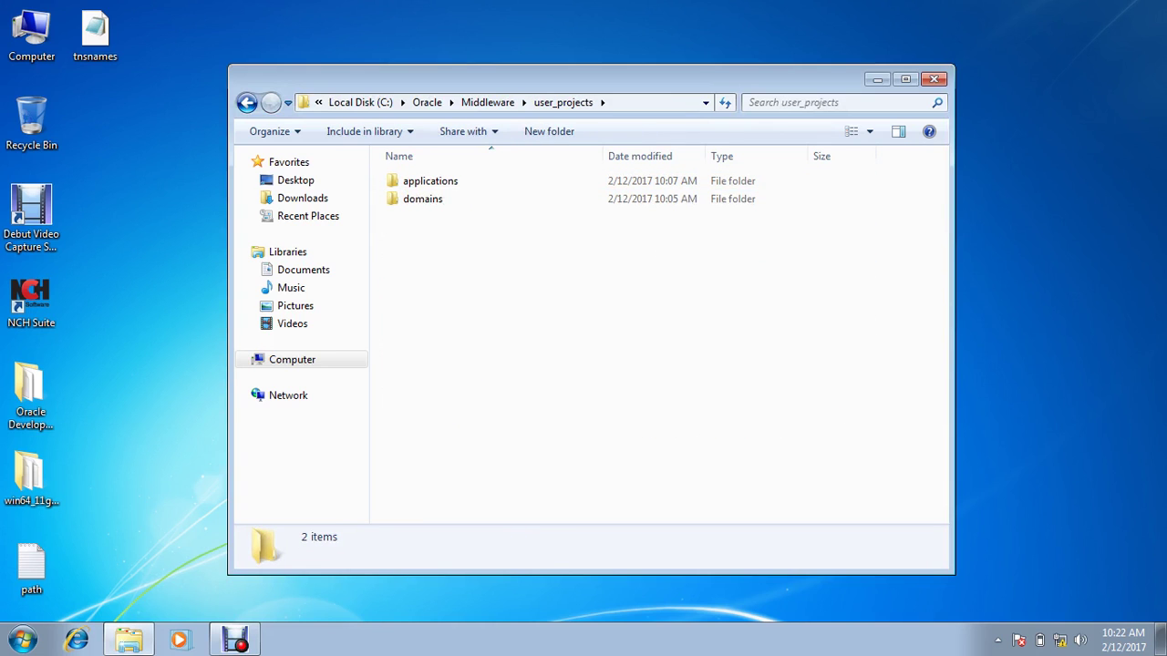
pyautogui.doubleClick(423, 198)
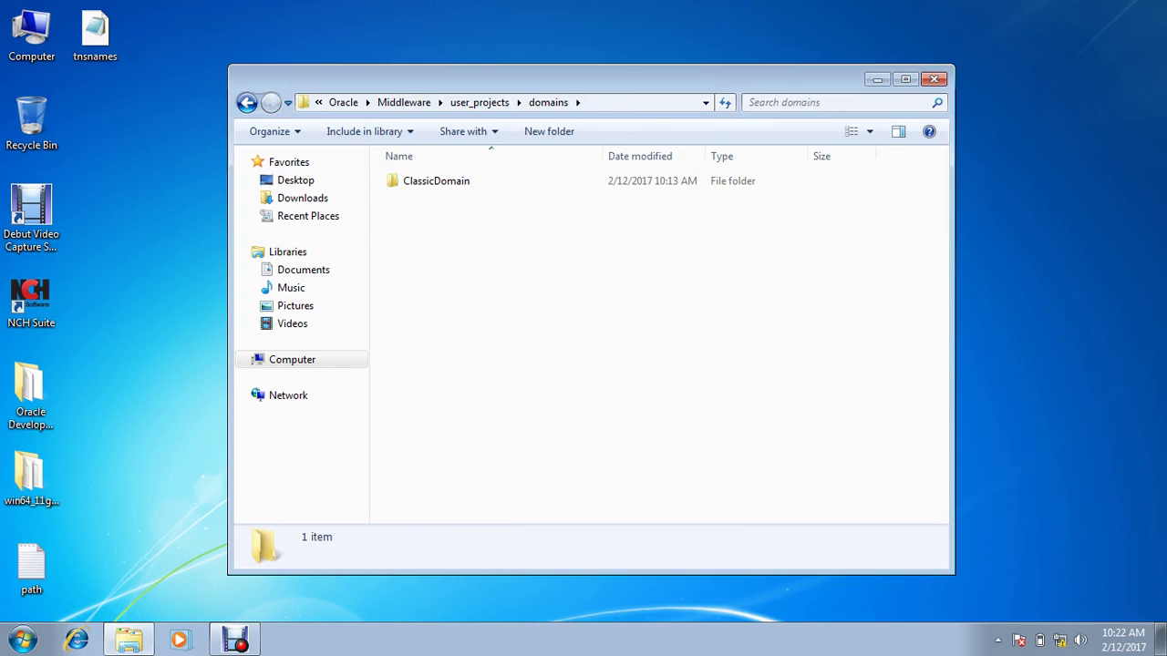
pyautogui.click(436, 180)
pyautogui.doubleClick(435, 181)
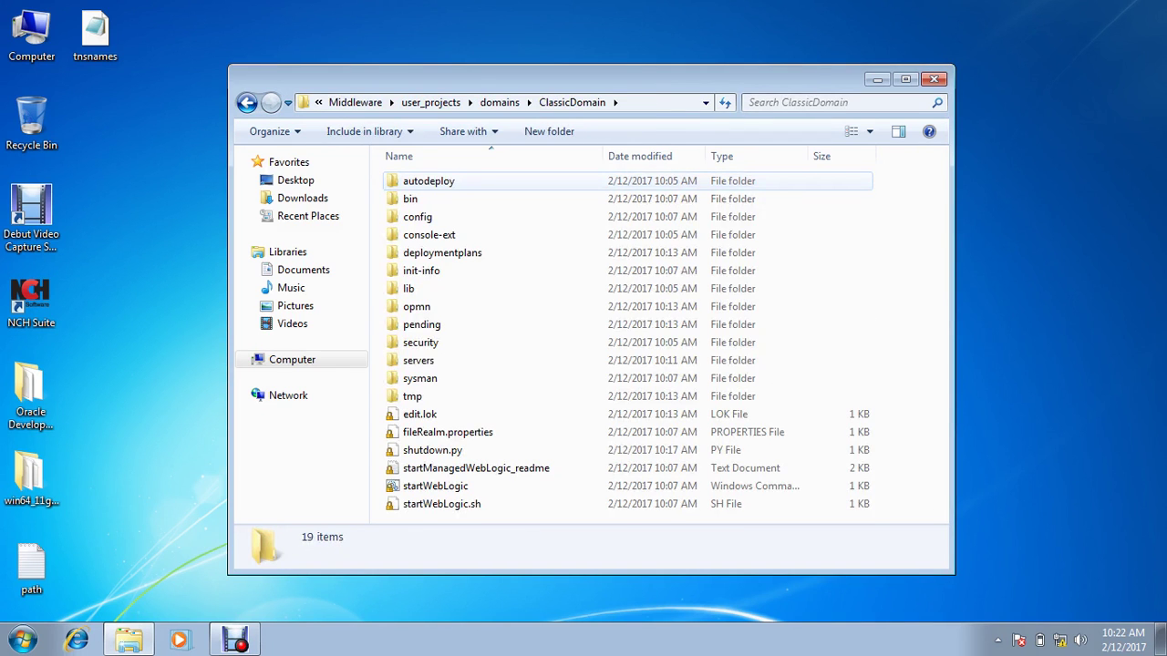
pyautogui.doubleClick(418, 360)
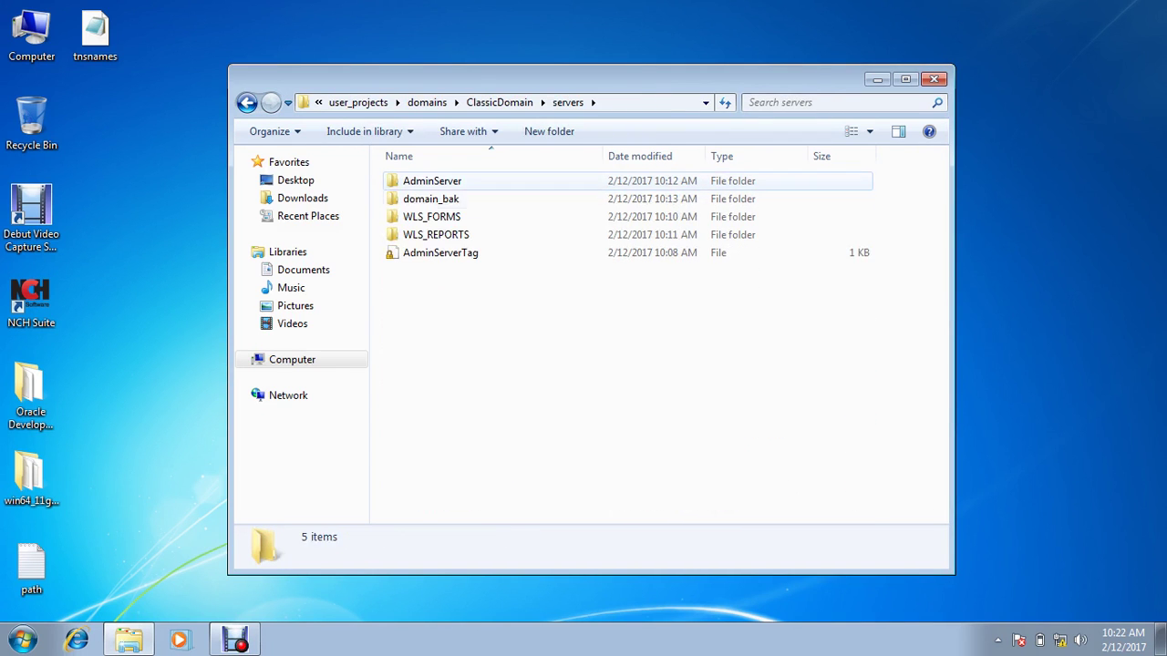
pyautogui.click(432, 181)
pyautogui.doubleClick(432, 180)
# Step: Create a new text document named boot.properties in AdminServer\security and open it
pyautogui.doubleClick(429, 252)
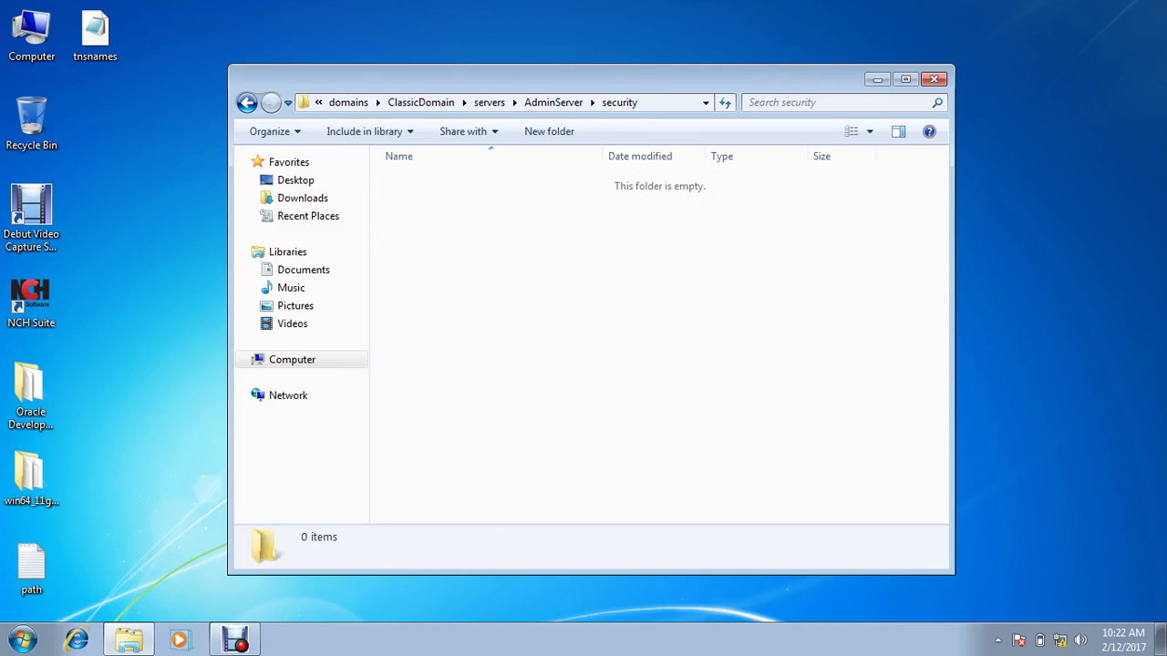
pyautogui.rightClick(445, 247)
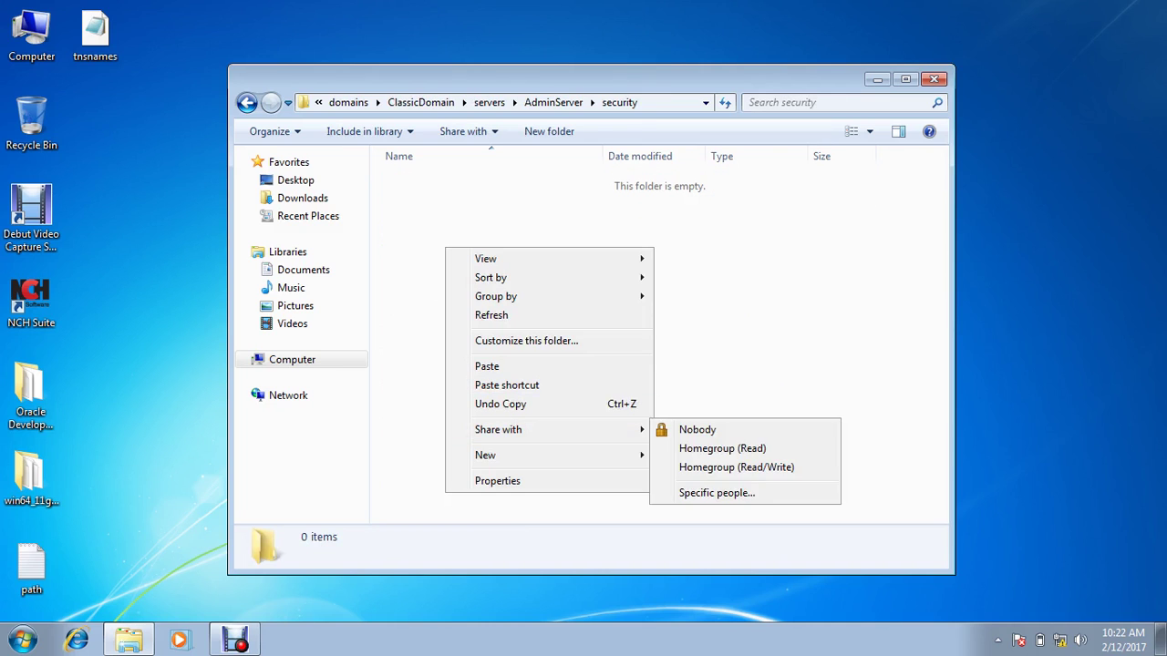
pyautogui.moveTo(547, 455)
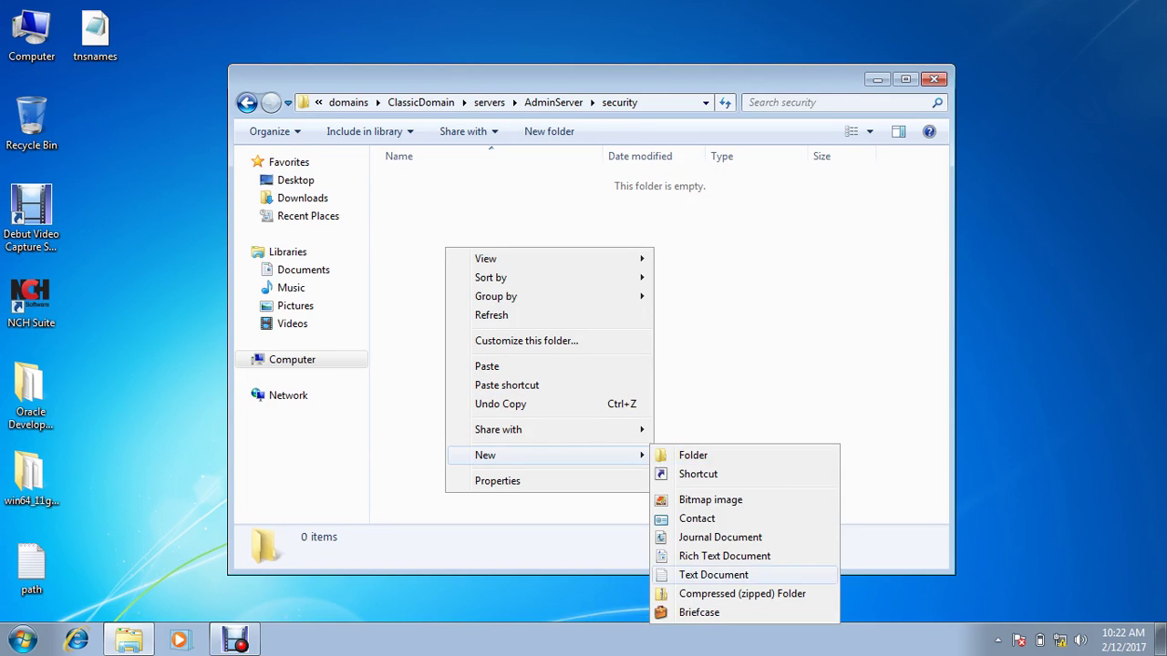
pyautogui.click(720, 575)
pyautogui.write('b')
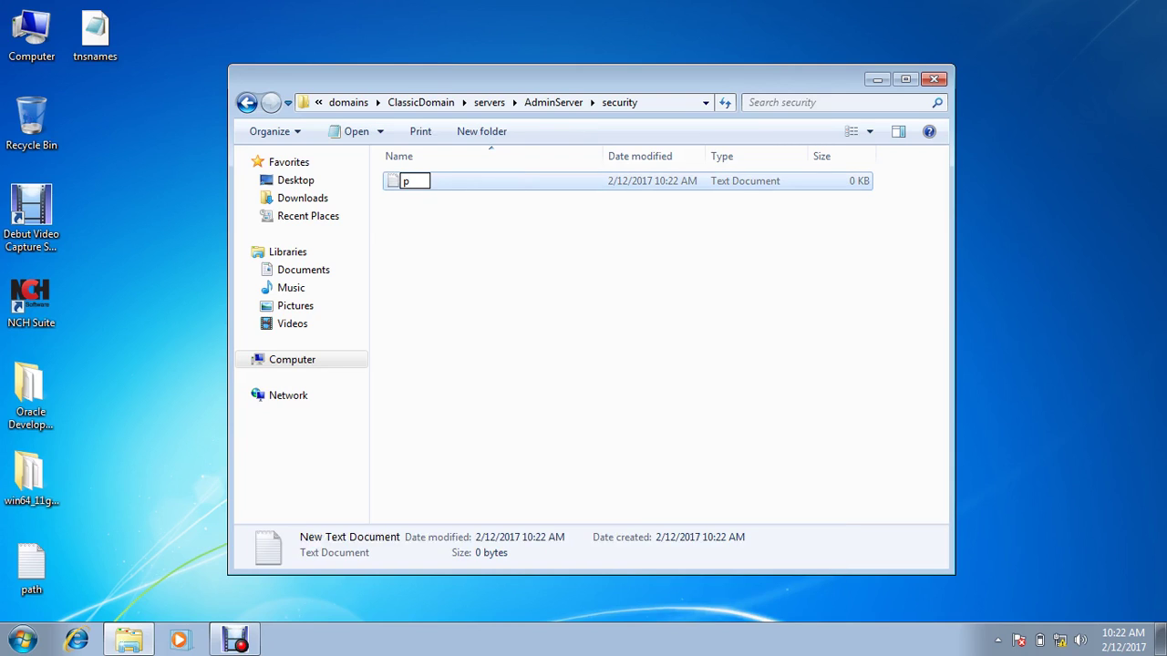
pyautogui.write('oot.properties')
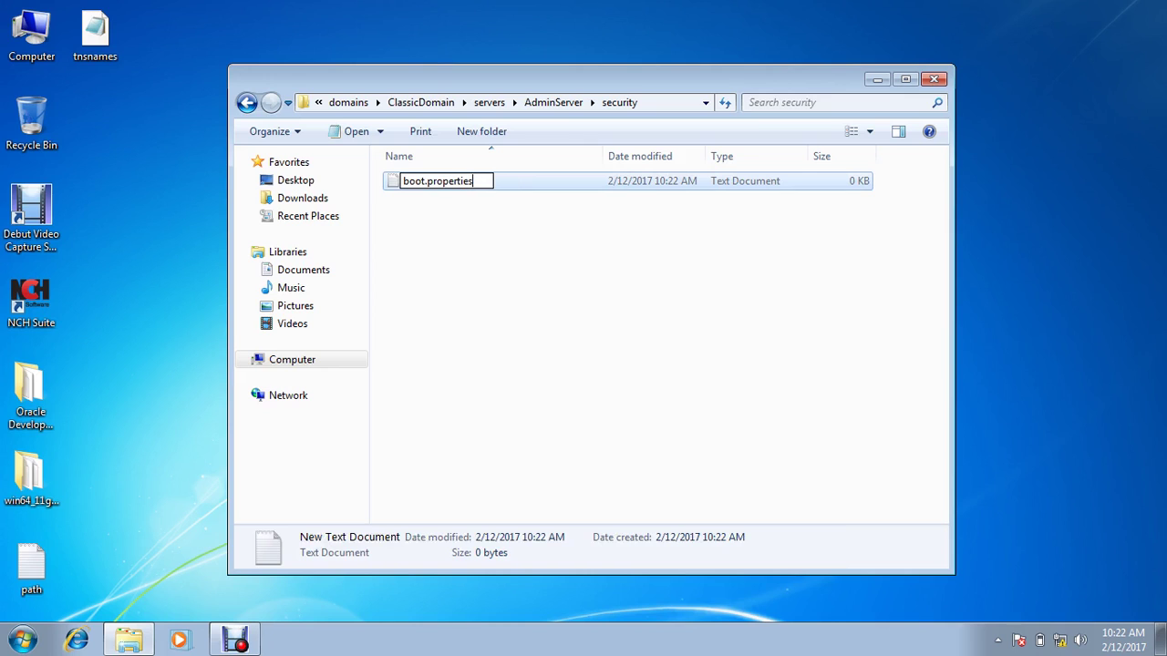
pyautogui.press('Return')
pyautogui.press('Return')
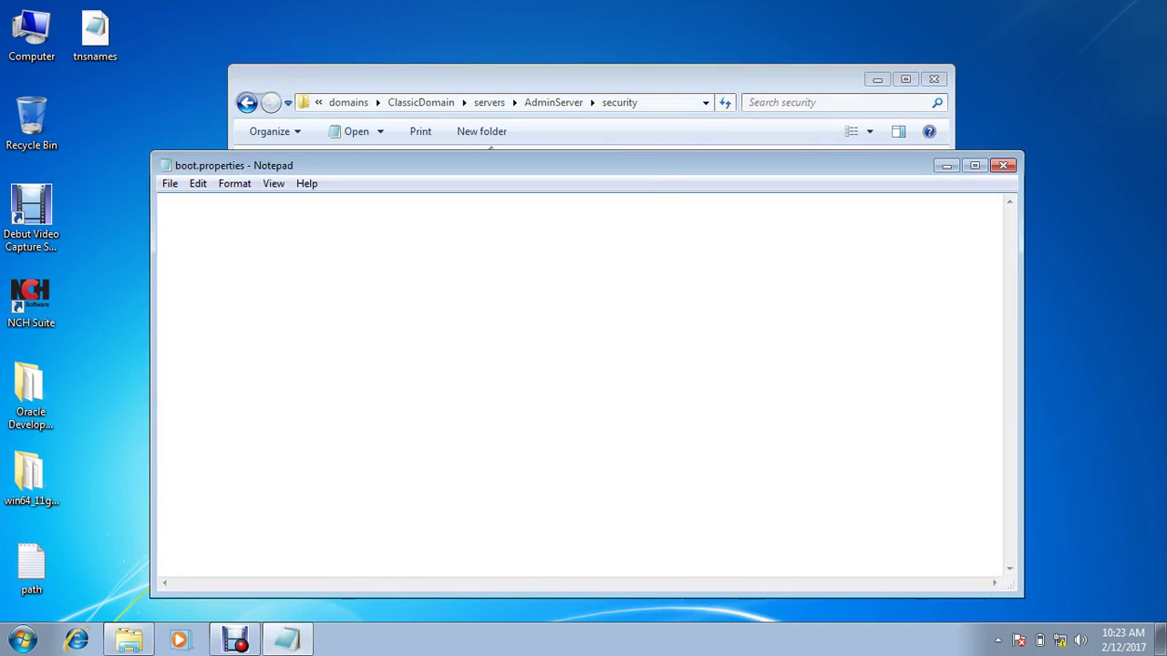
# Step: Enter the WebLogic admin username= and password= lines in boot.properties, then save and close
pyautogui.write('username=weblogic ')
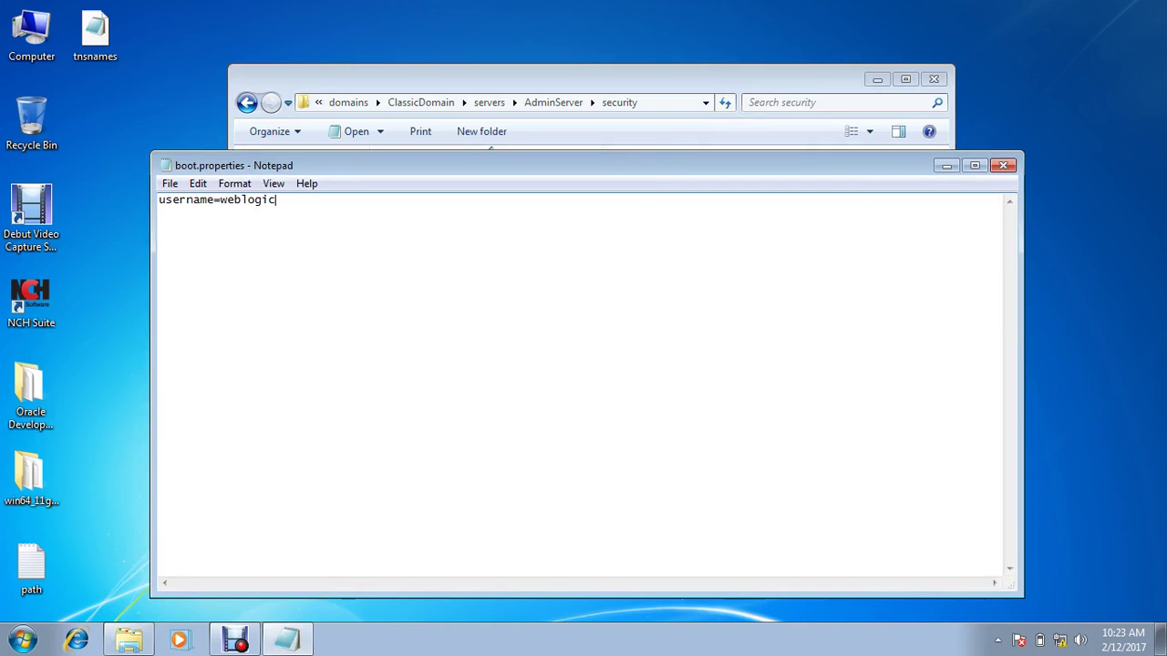
pyautogui.write('password=weblogi')
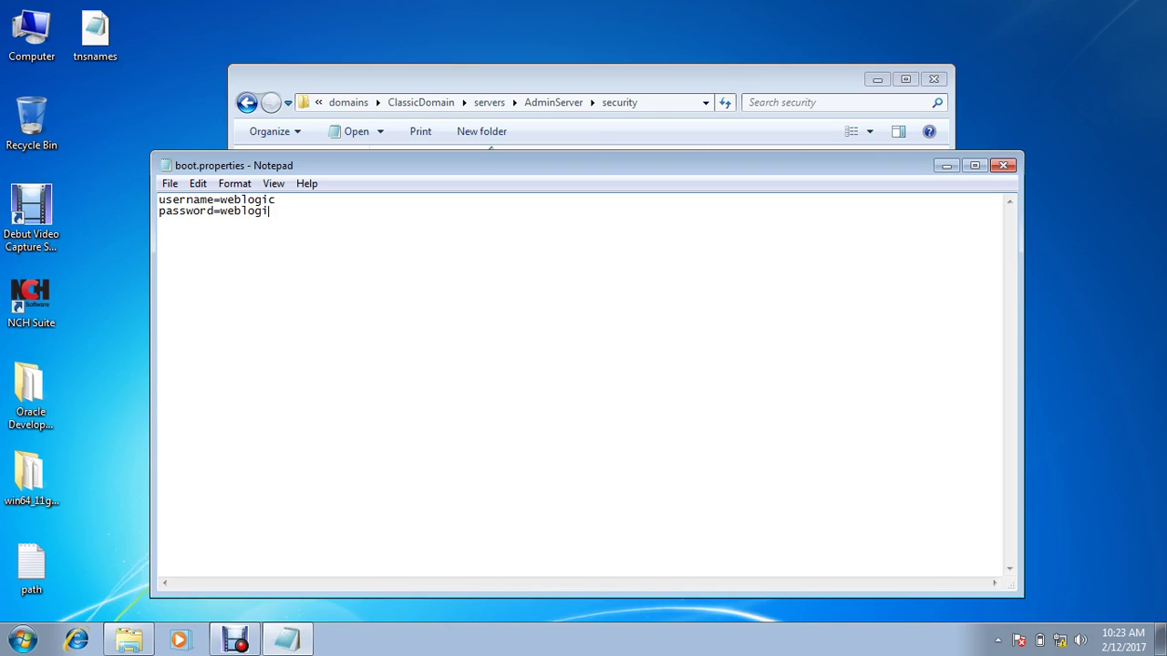
pyautogui.write('c1')
pyautogui.hotkey('alt', 'F4')
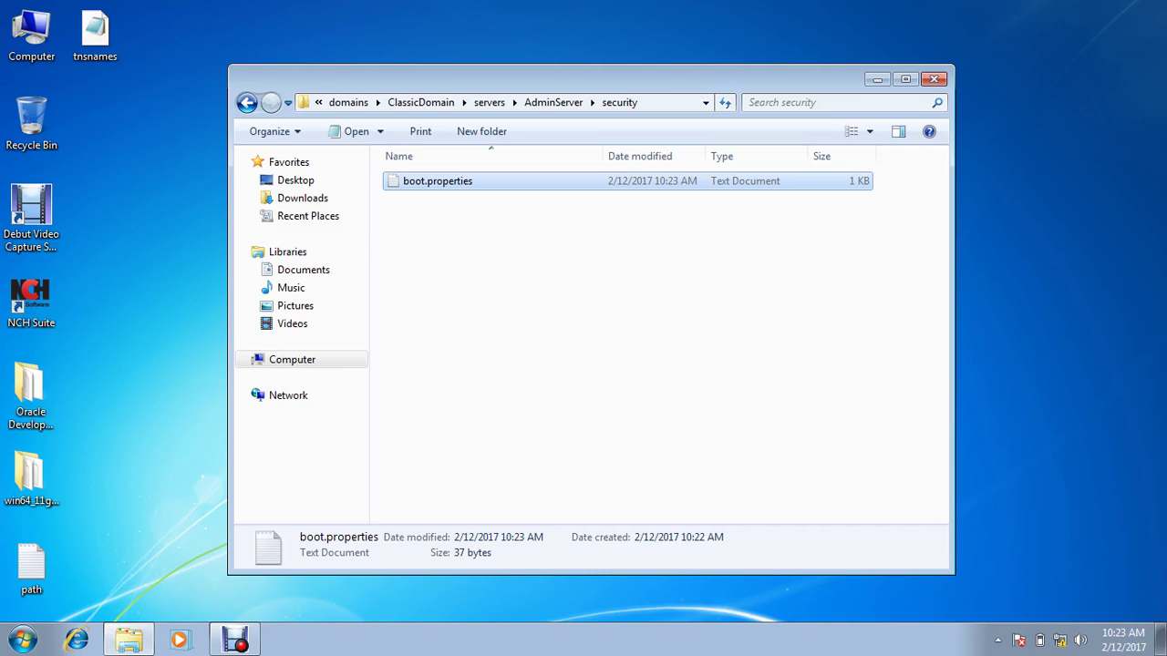
# Step: Turn off 'Hide extensions for known file types' in Folder Options
pyautogui.click(270, 131)
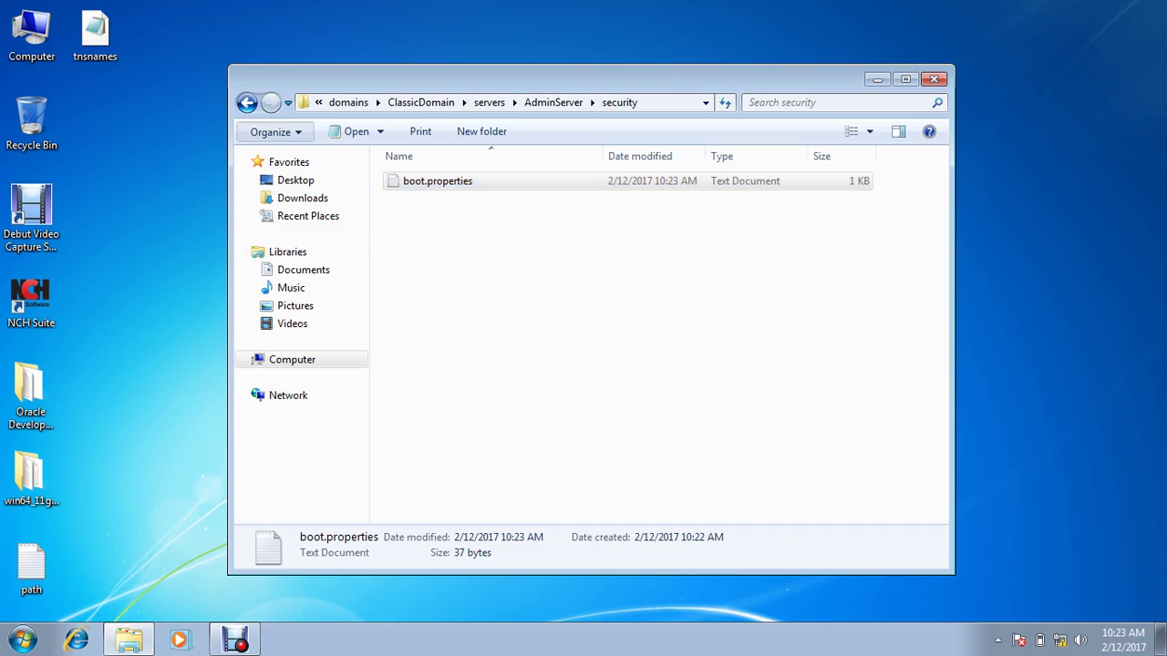
pyautogui.click(301, 300)
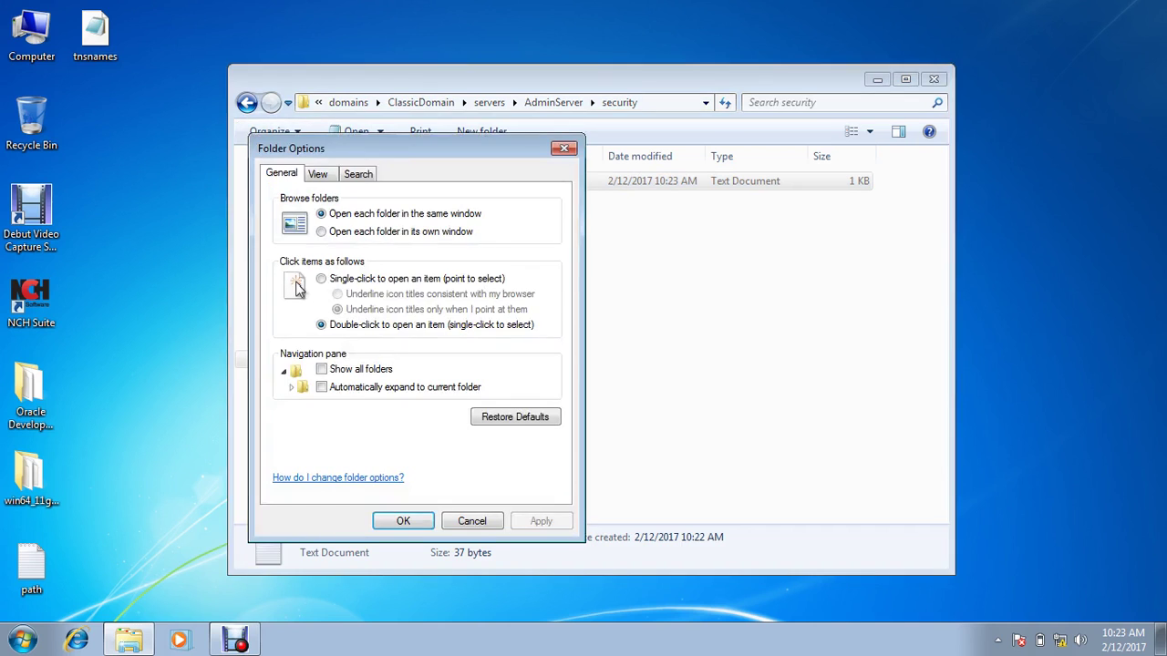
pyautogui.click(317, 173)
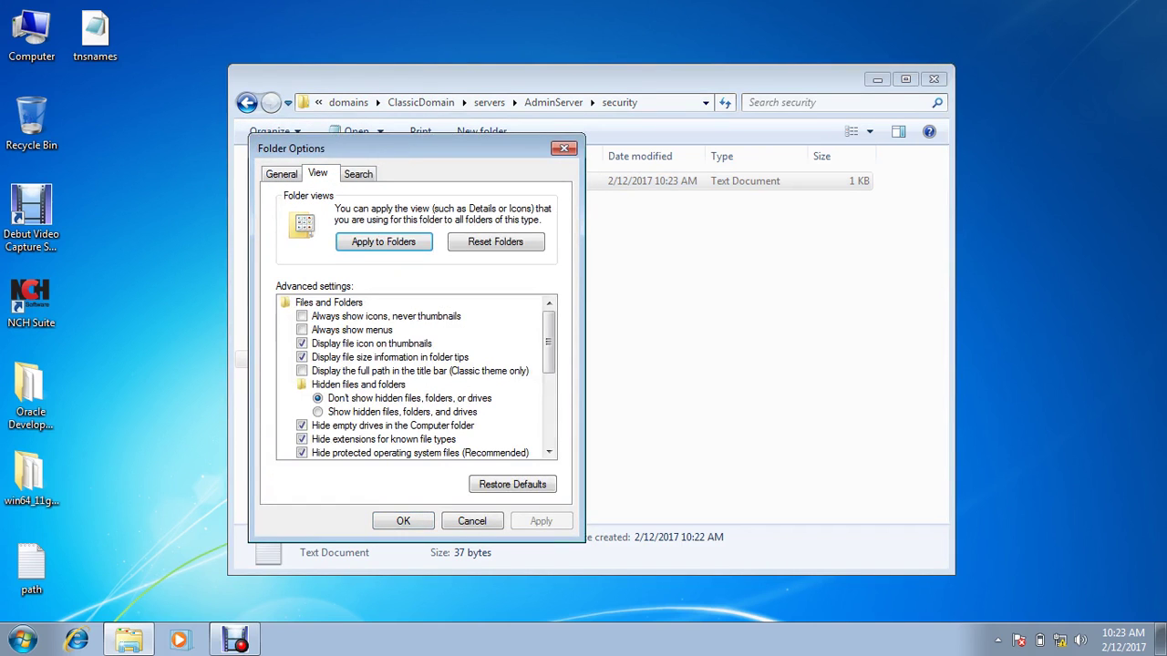
pyautogui.click(302, 439)
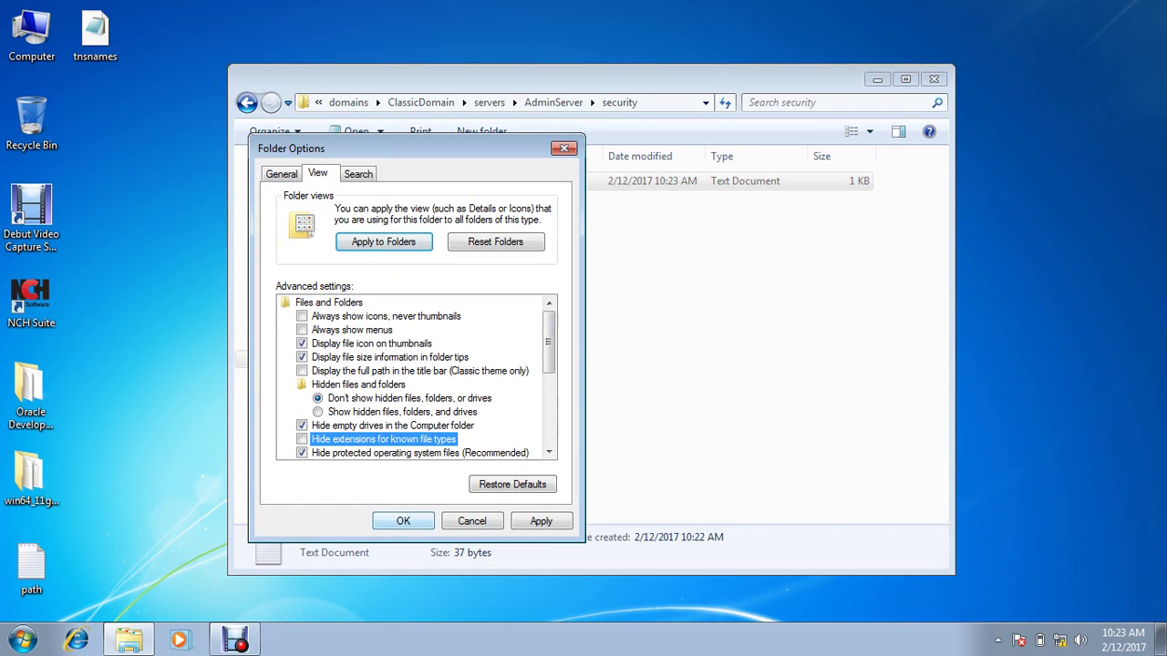
pyautogui.press('Return')
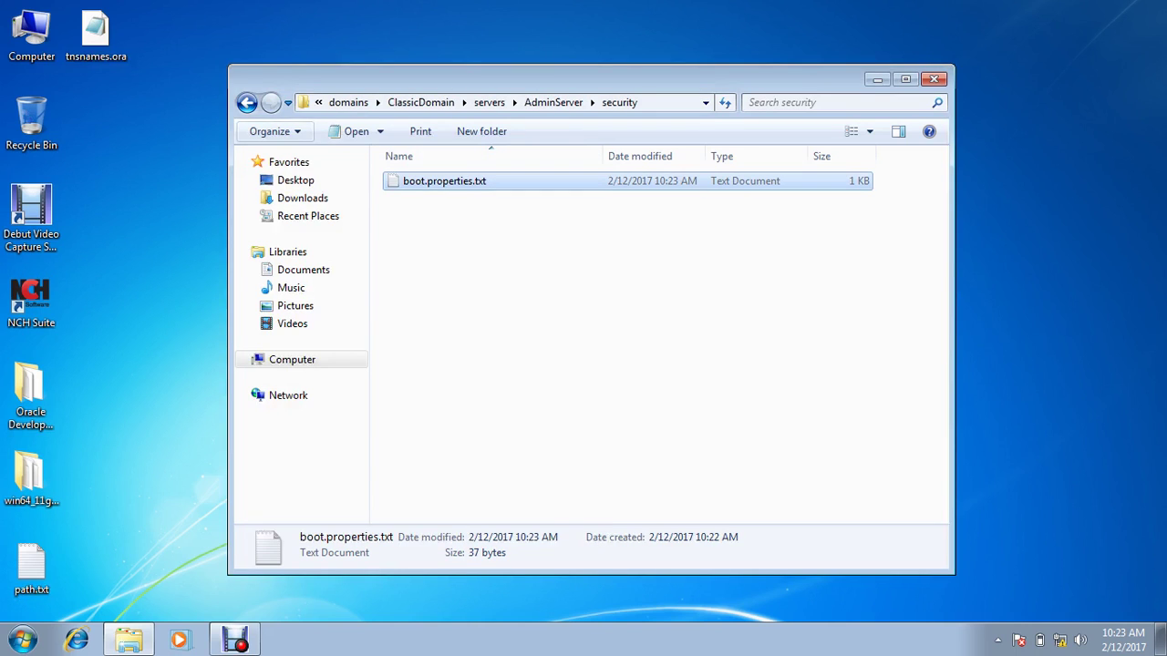
# Step: Rename boot.properties.txt to boot.properties by removing the .txt extension
pyautogui.press('F2')
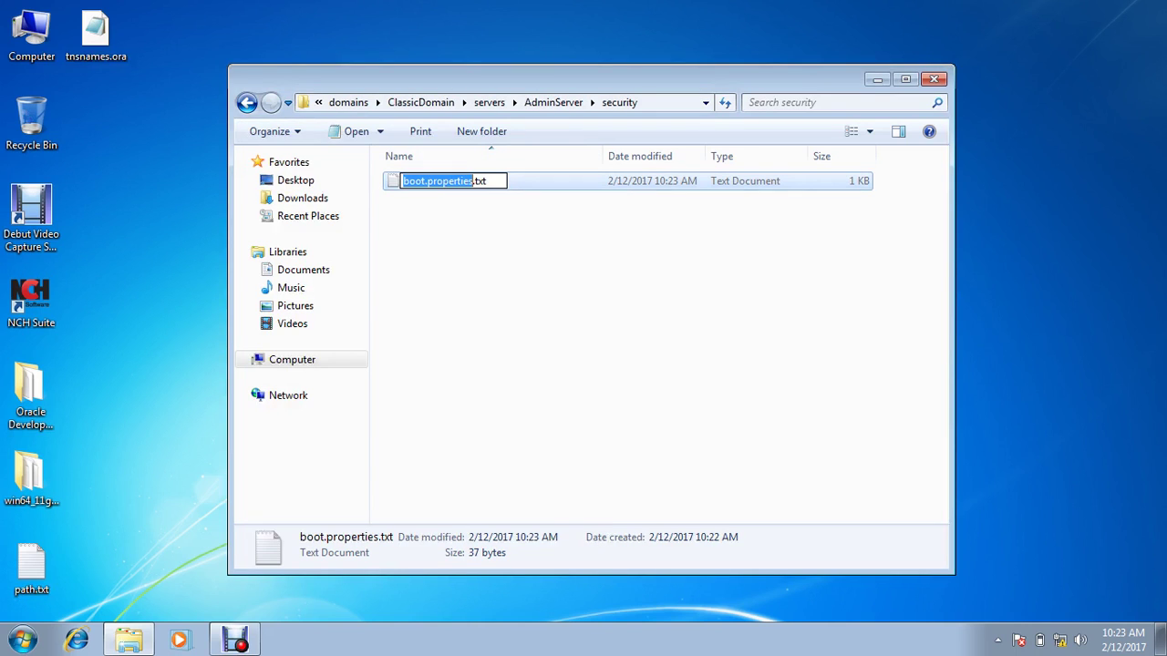
pyautogui.press('End')
pyautogui.press('BackSpace')
pyautogui.press('BackSpace')
pyautogui.press('BackSpace')
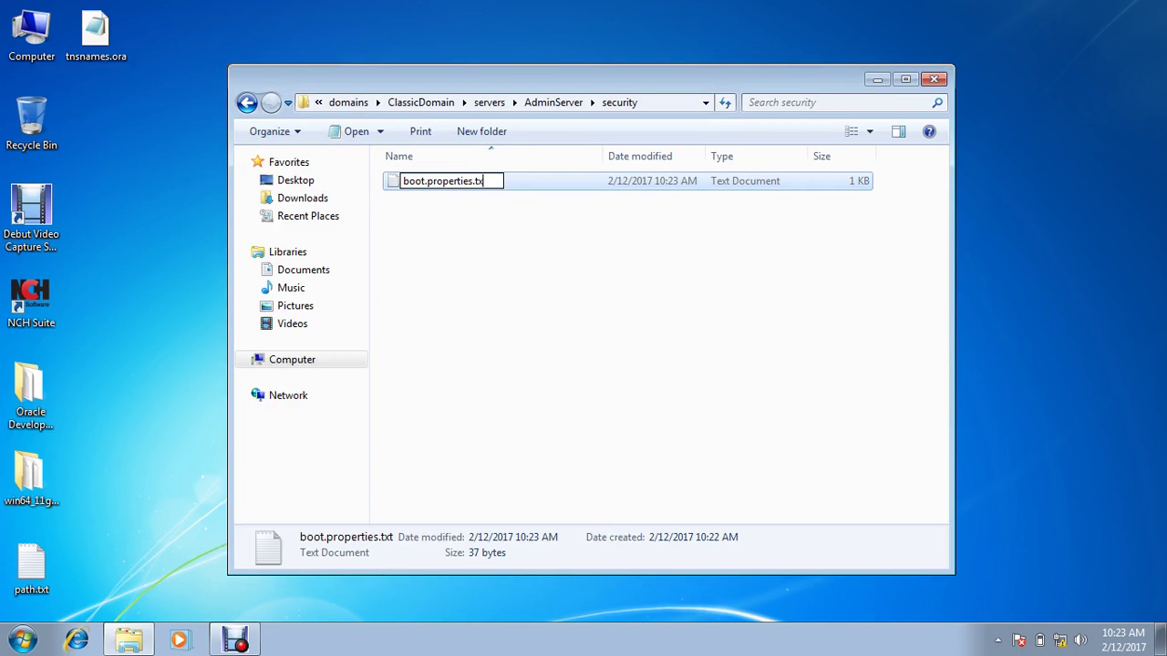
pyautogui.press('BackSpace')
pyautogui.press('Return')
pyautogui.press('Return')
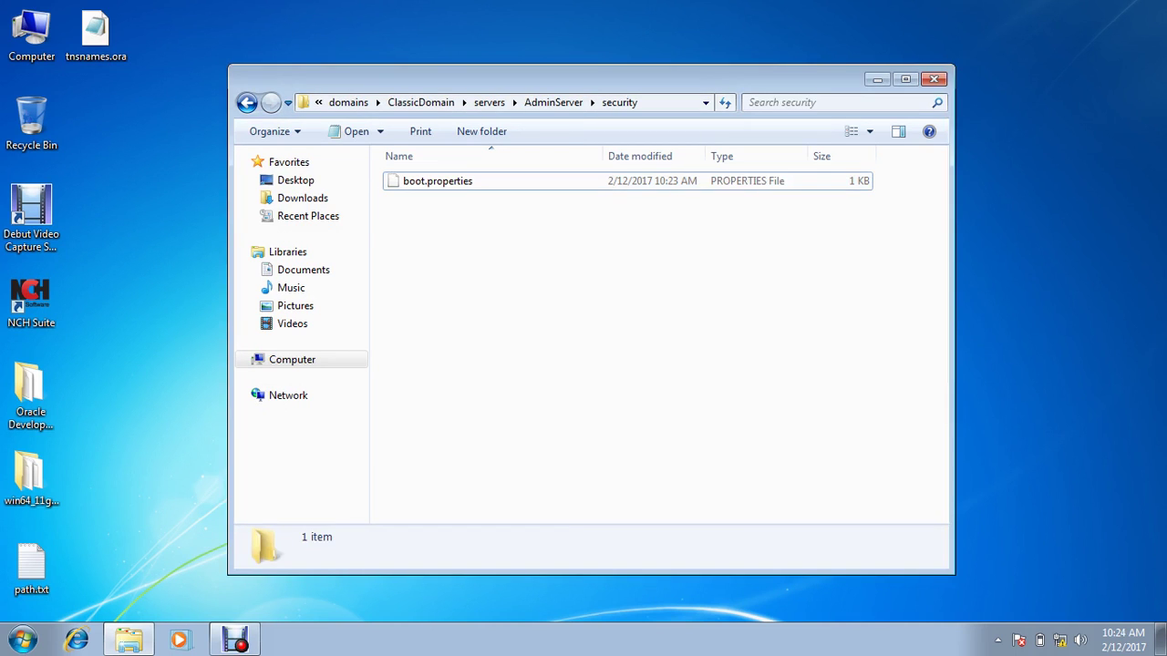
# Step: Re-enable 'Hide extensions for known file types' and select boot.properties
pyautogui.click(270, 131)
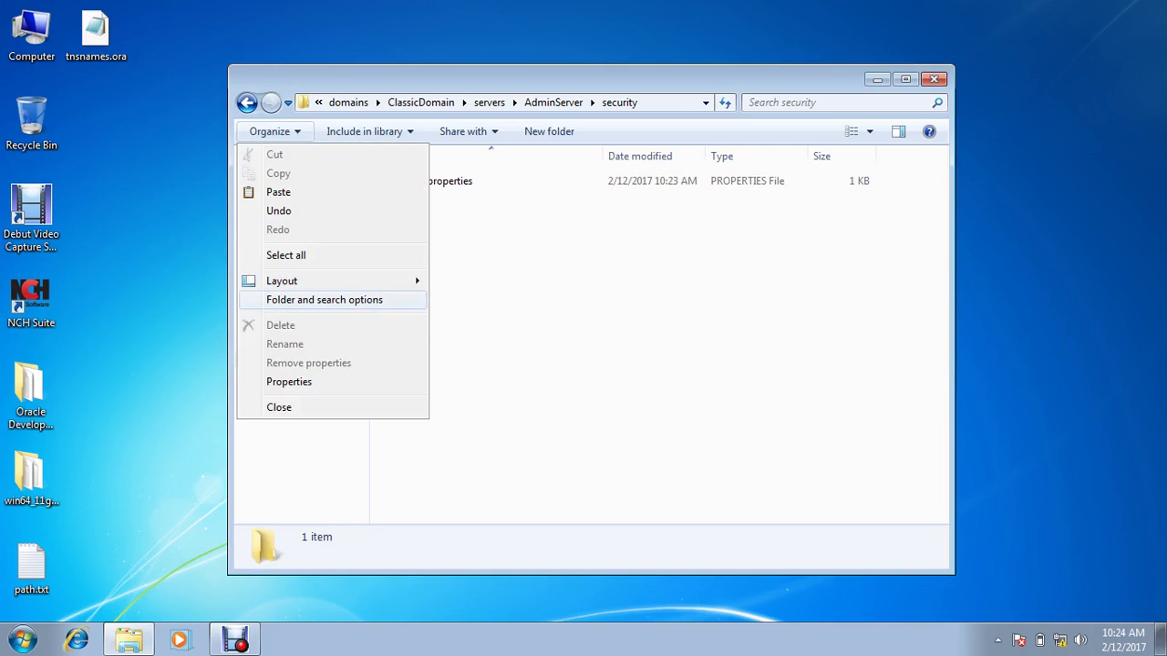
pyautogui.click(301, 299)
pyautogui.click(317, 174)
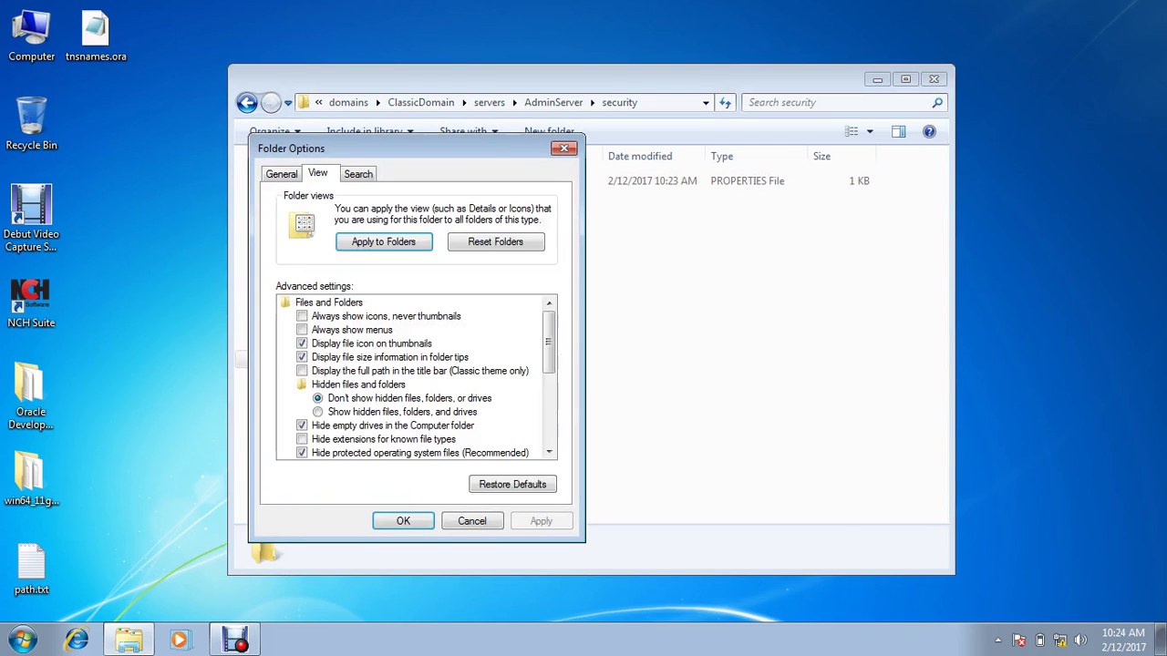
pyautogui.click(302, 438)
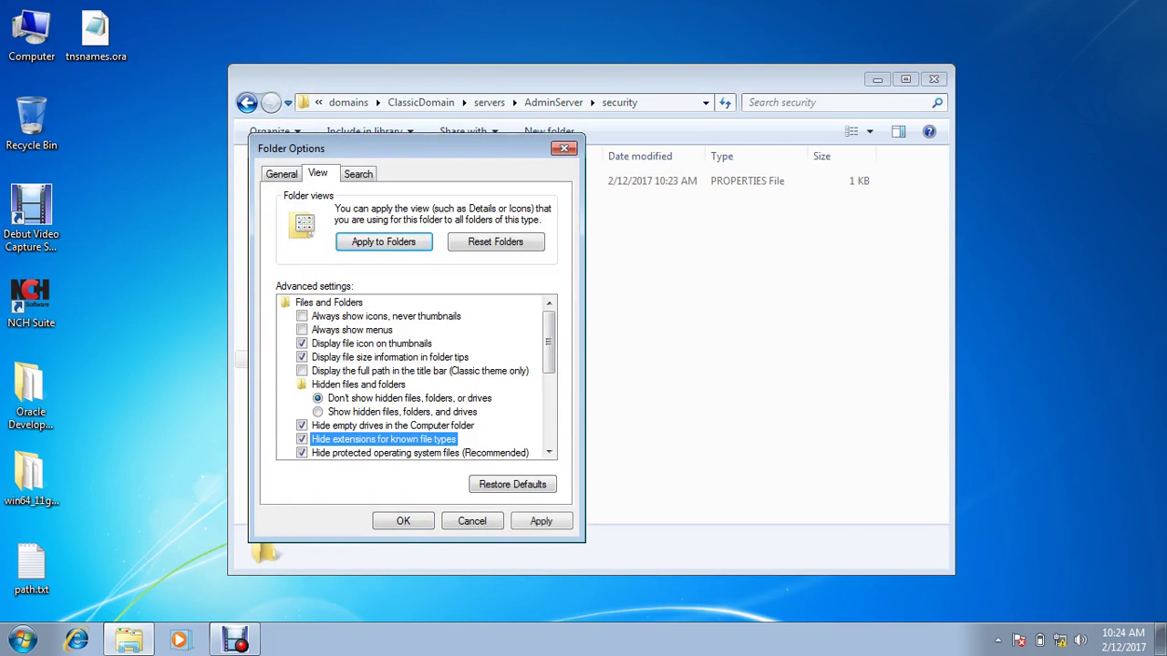
pyautogui.click(403, 520)
pyautogui.click(437, 181)
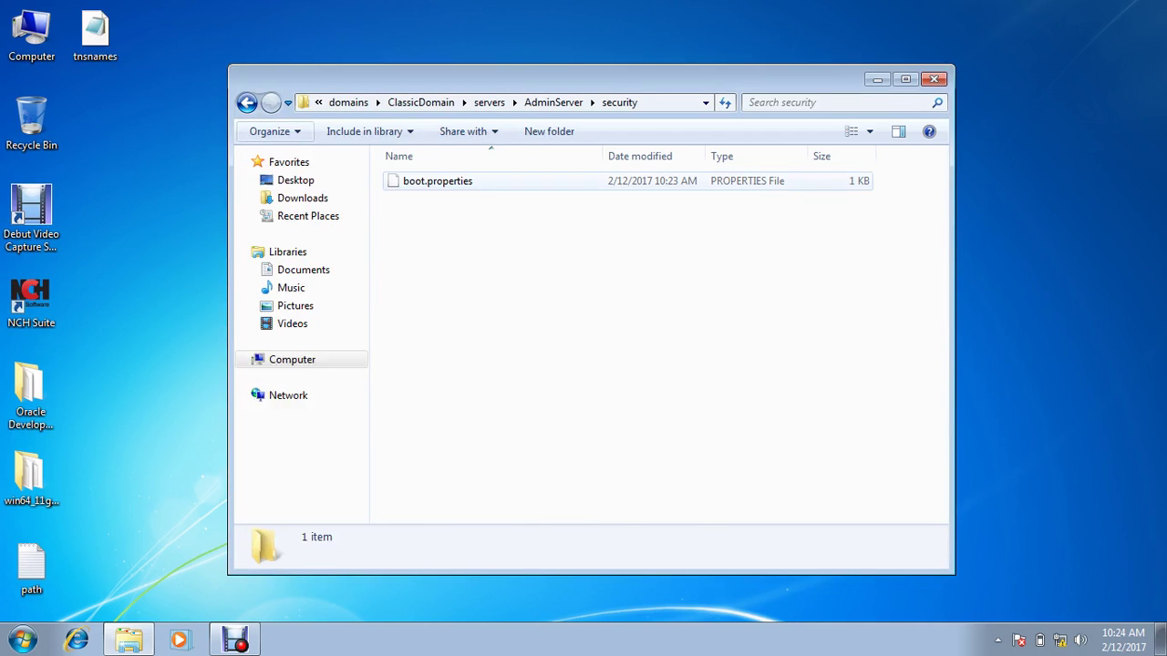
# Step: Paste boot.properties into servers\WLS_FORMS\security
pyautogui.press('BackSpace')
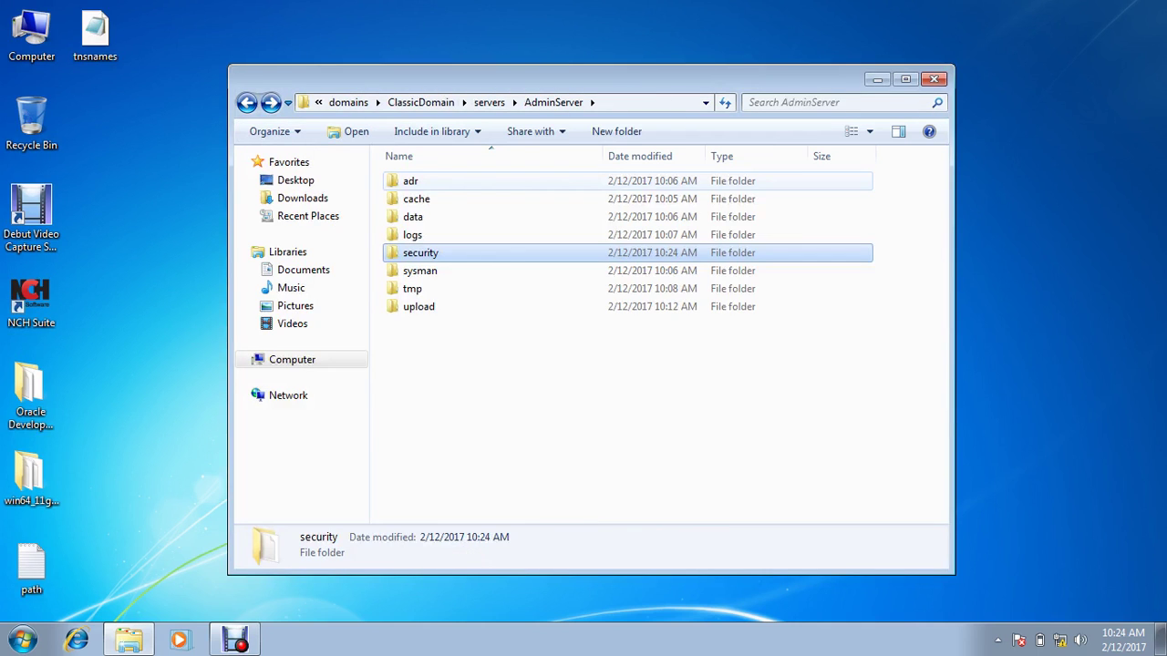
pyautogui.press('BackSpace')
pyautogui.doubleClick(438, 216)
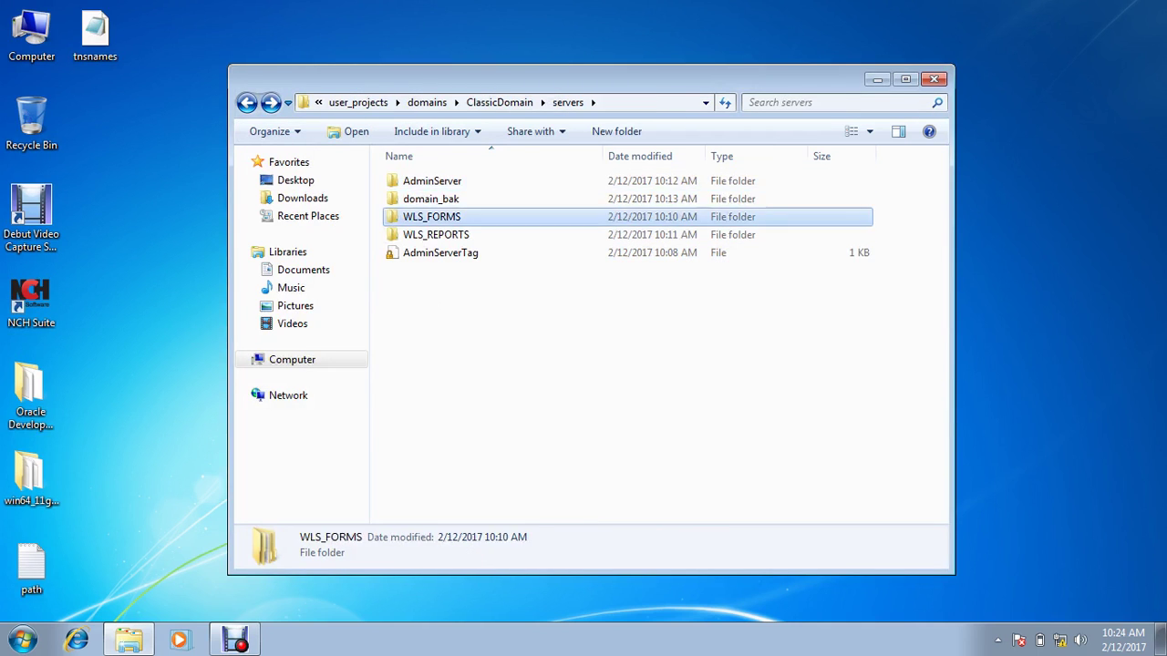
pyautogui.doubleClick(420, 252)
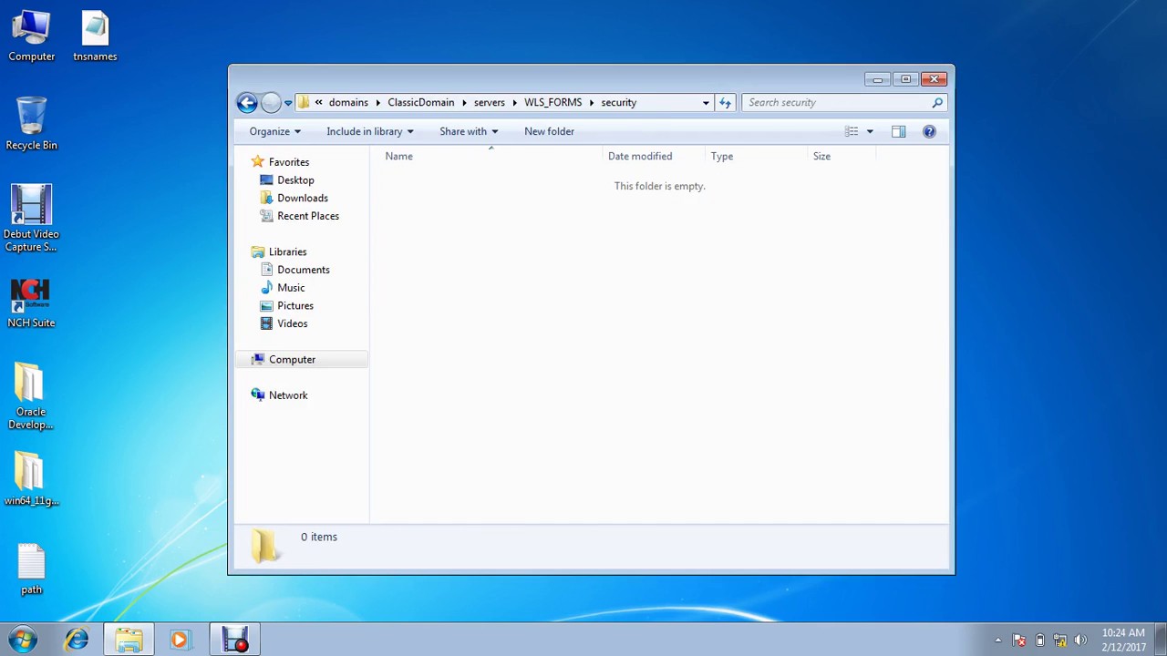
pyautogui.click(438, 180)
pyautogui.press('BackSpace')
pyautogui.press('BackSpace')
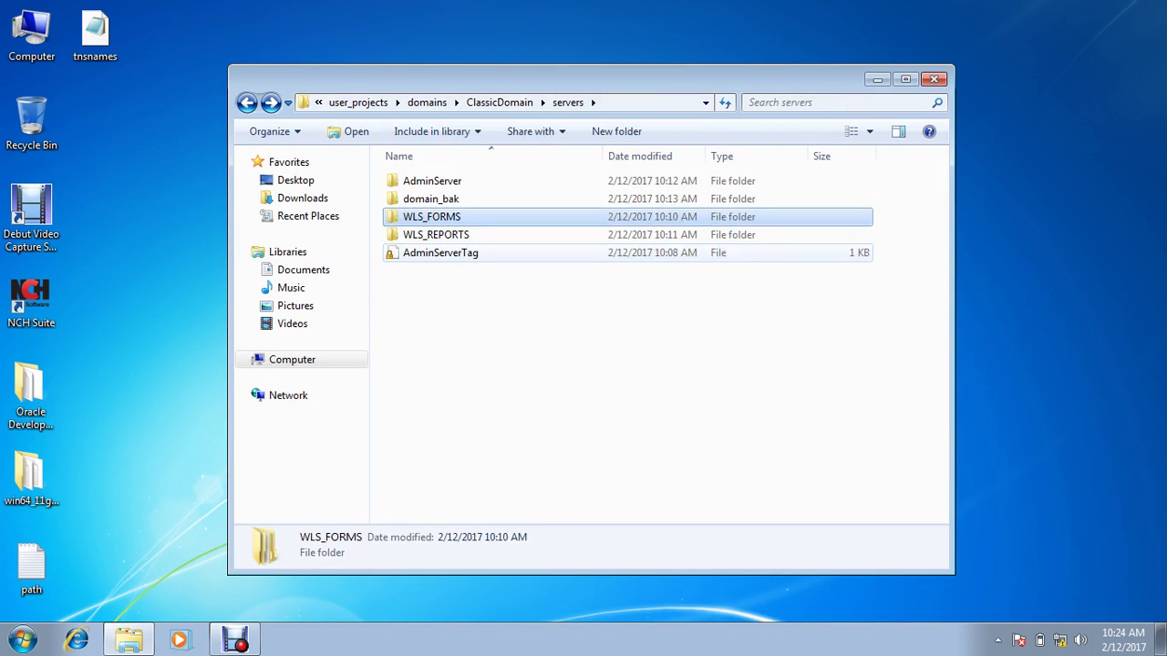
# Step: Paste boot.properties into servers\WLS_REPORTS\security and return to ClassicDomain
pyautogui.doubleClick(436, 234)
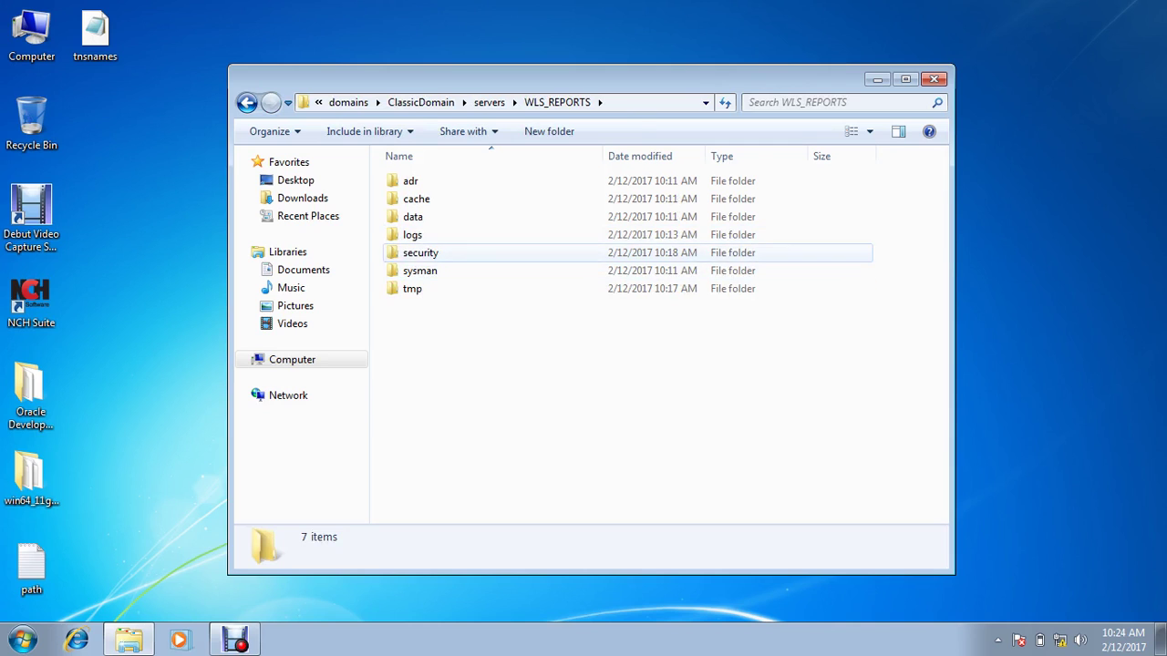
pyautogui.click(420, 252)
pyautogui.press('Return')
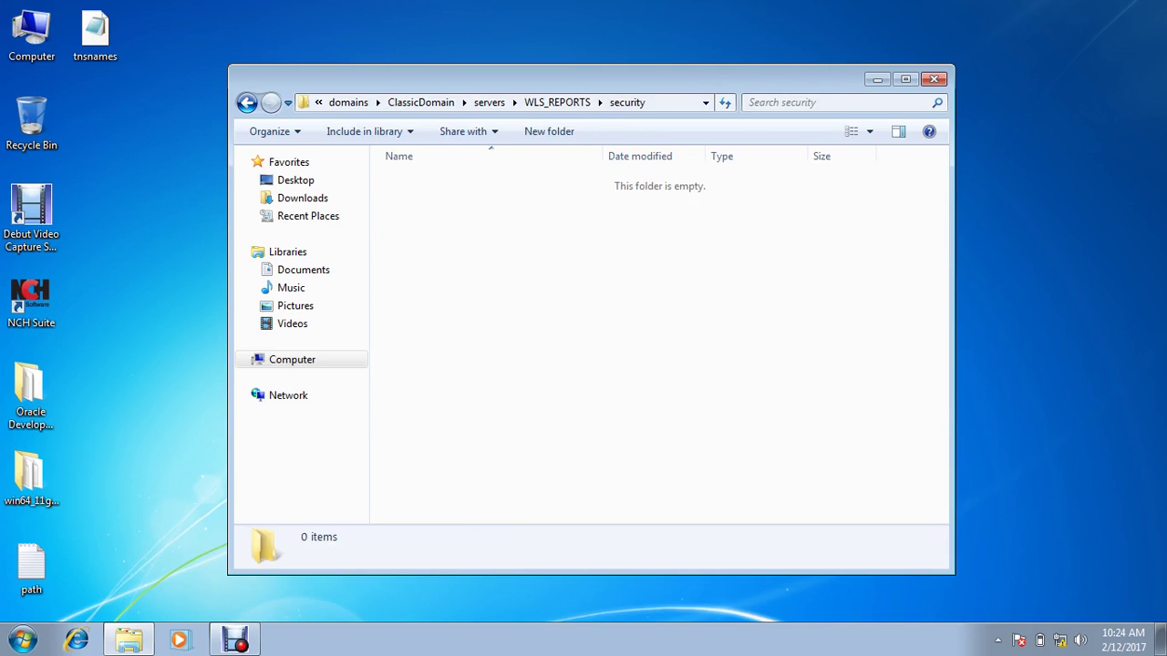
pyautogui.hotkey('ctrl', 'v')
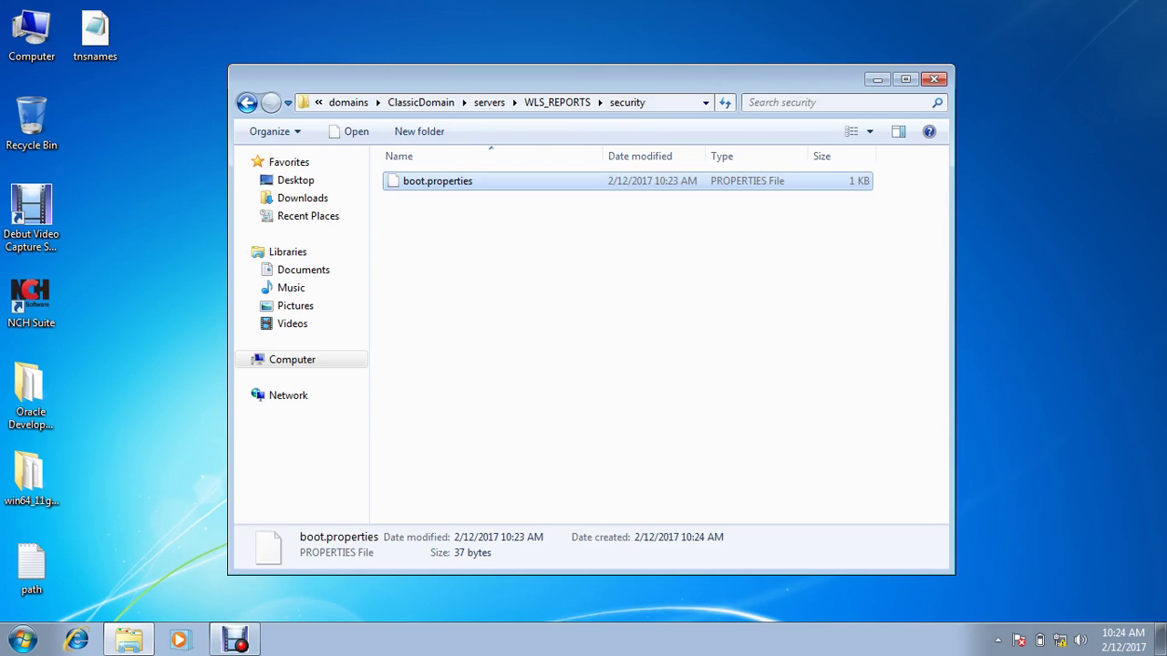
pyautogui.click(246, 102)
pyautogui.click(246, 102)
pyautogui.click(246, 102)
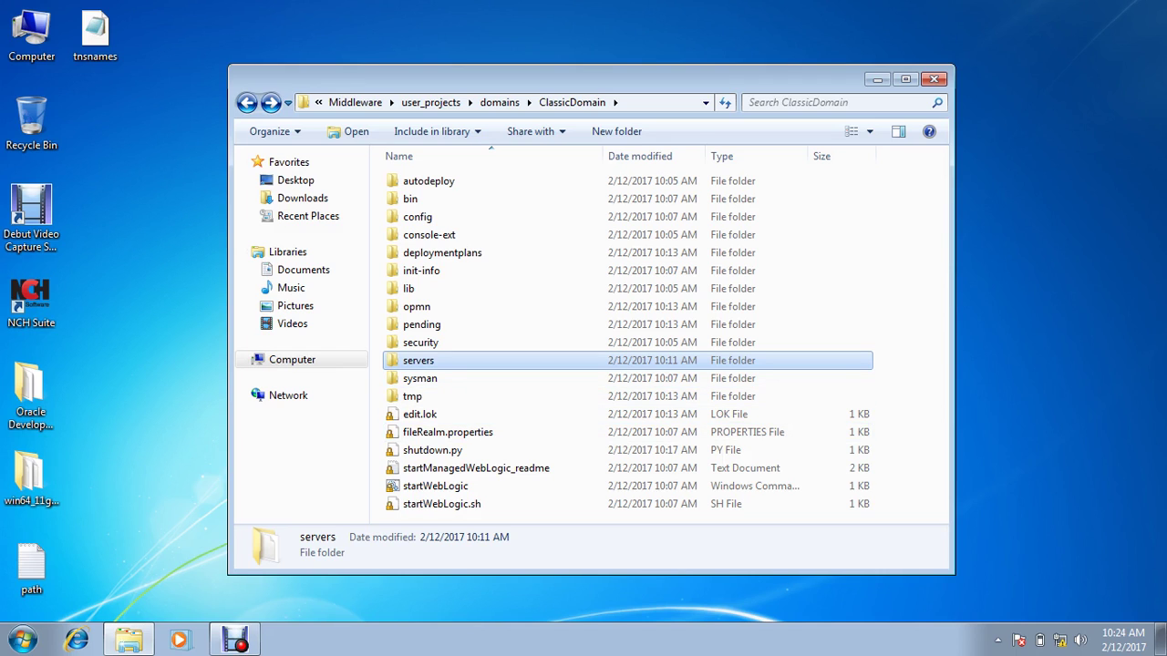
# Step: Look into servers\WLS_FORMS, then return to the ClassicDomain folder
pyautogui.press('Return')
pyautogui.click(431, 216)
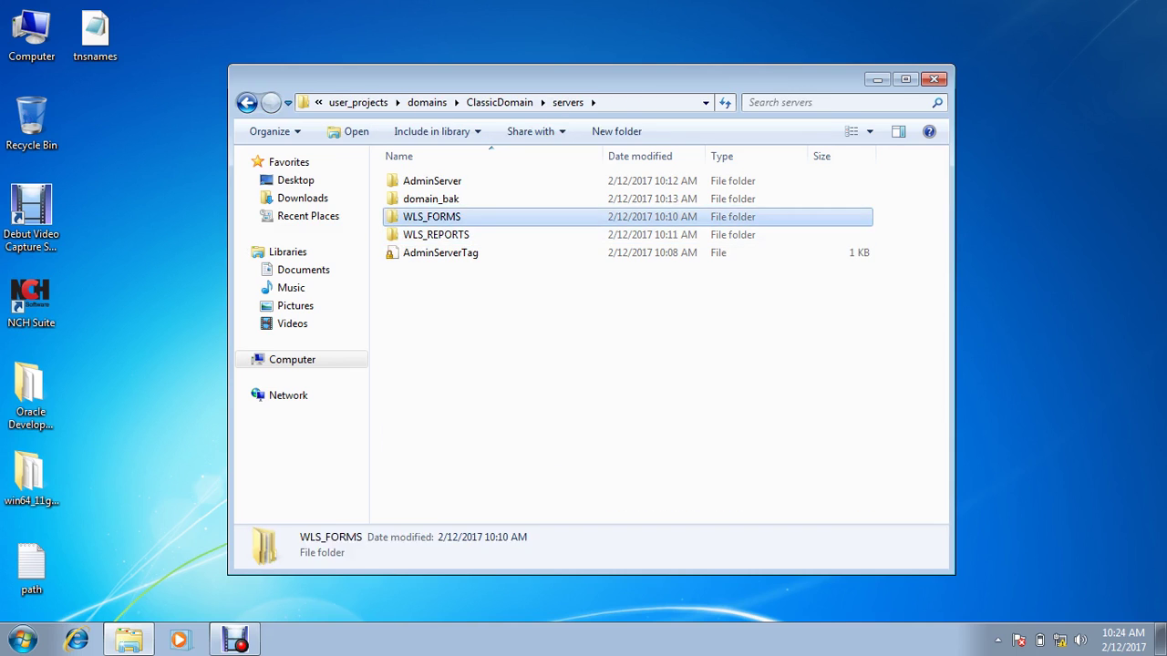
pyautogui.press('Return')
pyautogui.press('BackSpace')
pyautogui.press('BackSpace')
pyautogui.press('BackSpace')
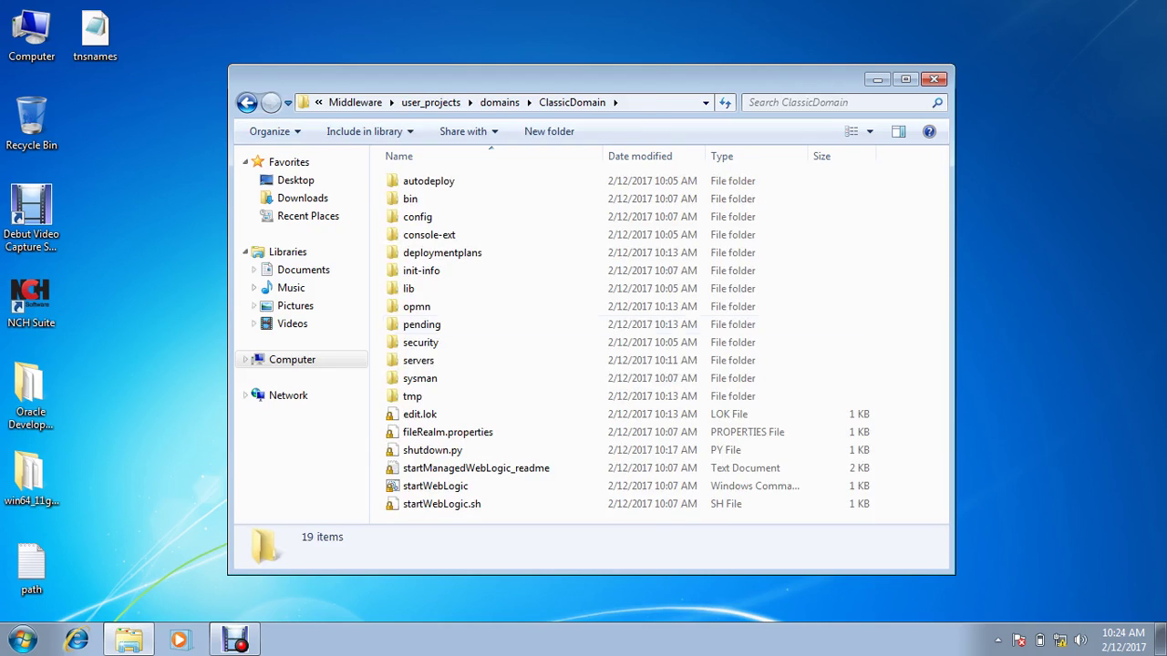
# Step: Navigate config\fmwconfig\servers\WLS_REPORTS\applications\reports_11.1.2\configuration and select rwserver.conf
pyautogui.doubleClick(418, 216)
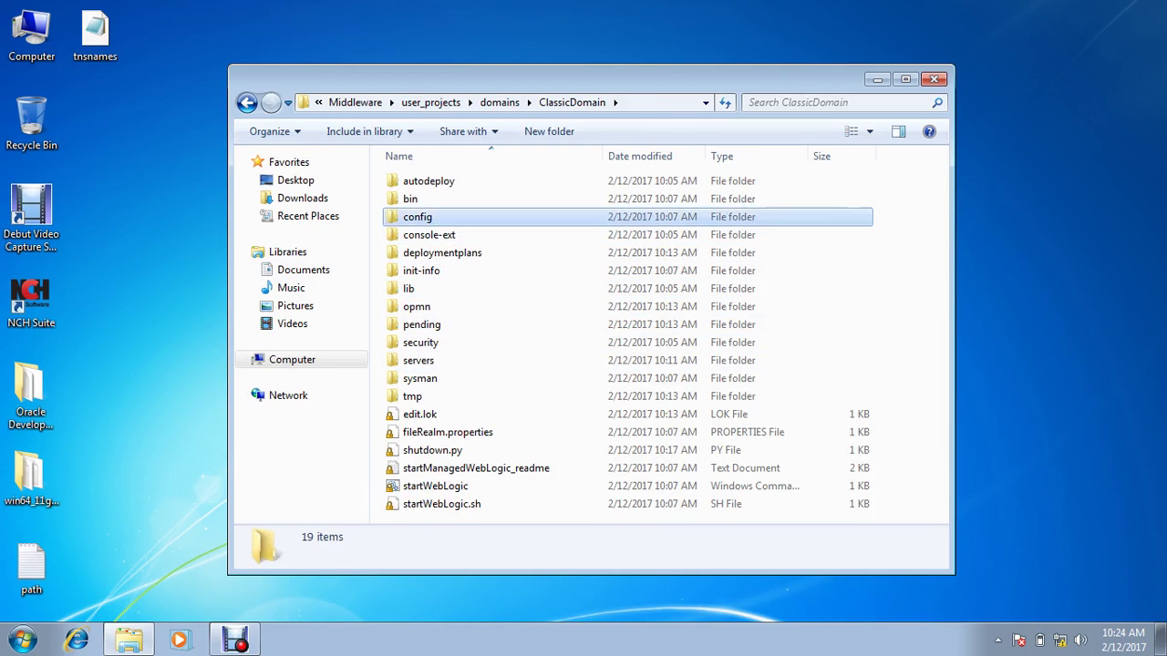
pyautogui.click(428, 235)
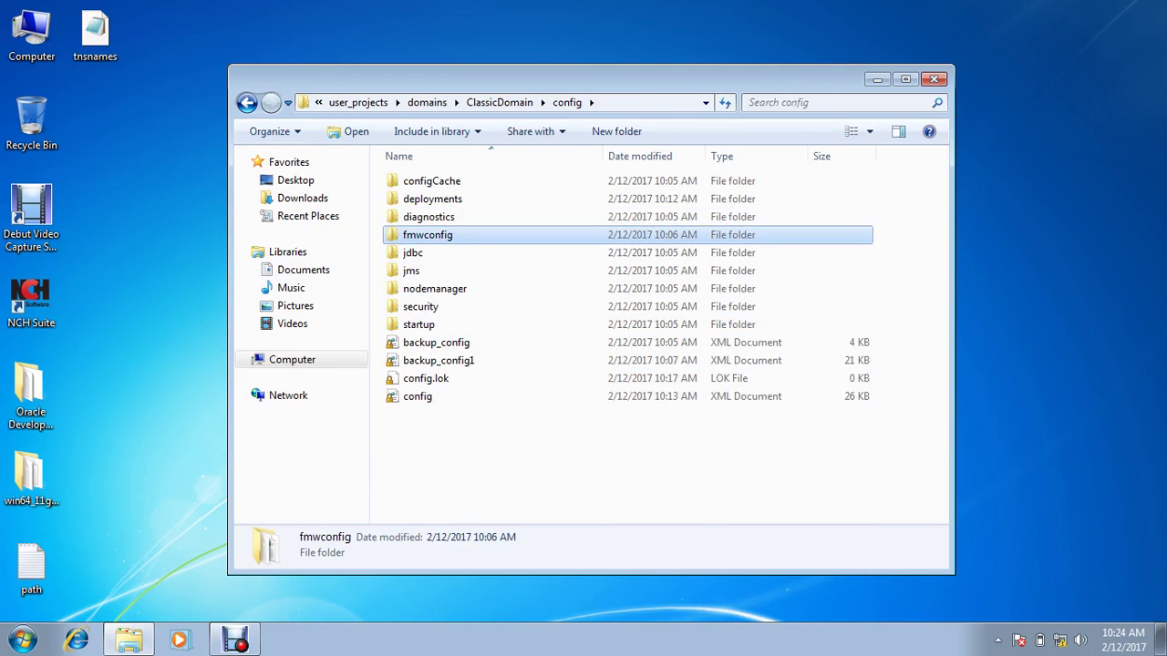
pyautogui.doubleClick(428, 235)
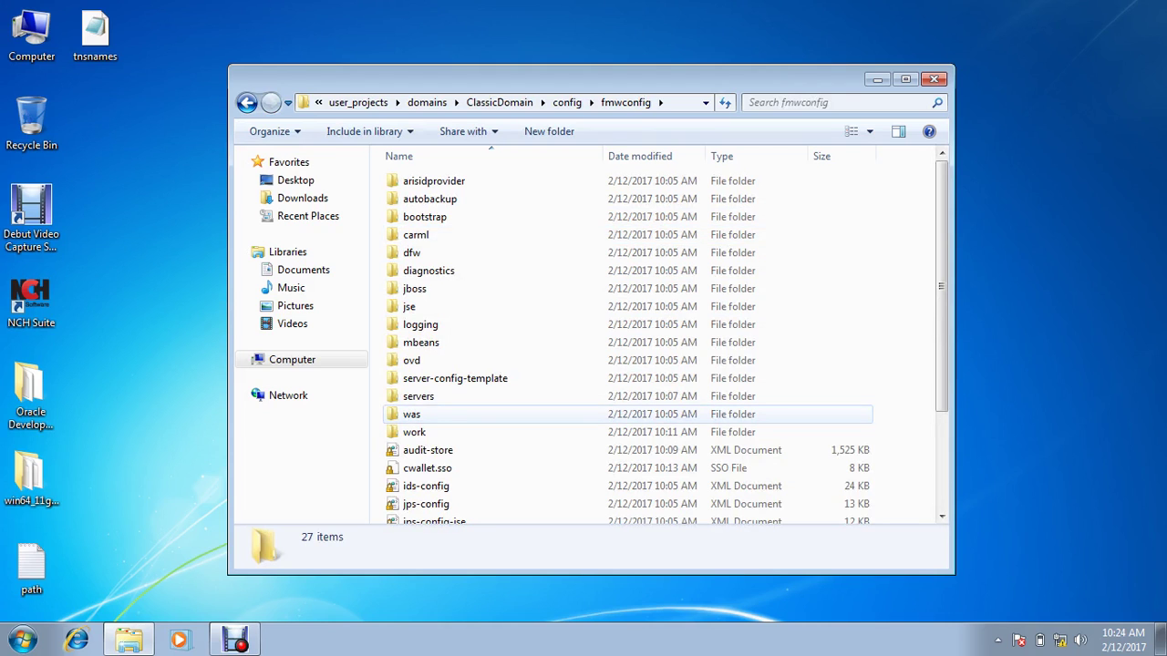
pyautogui.doubleClick(418, 395)
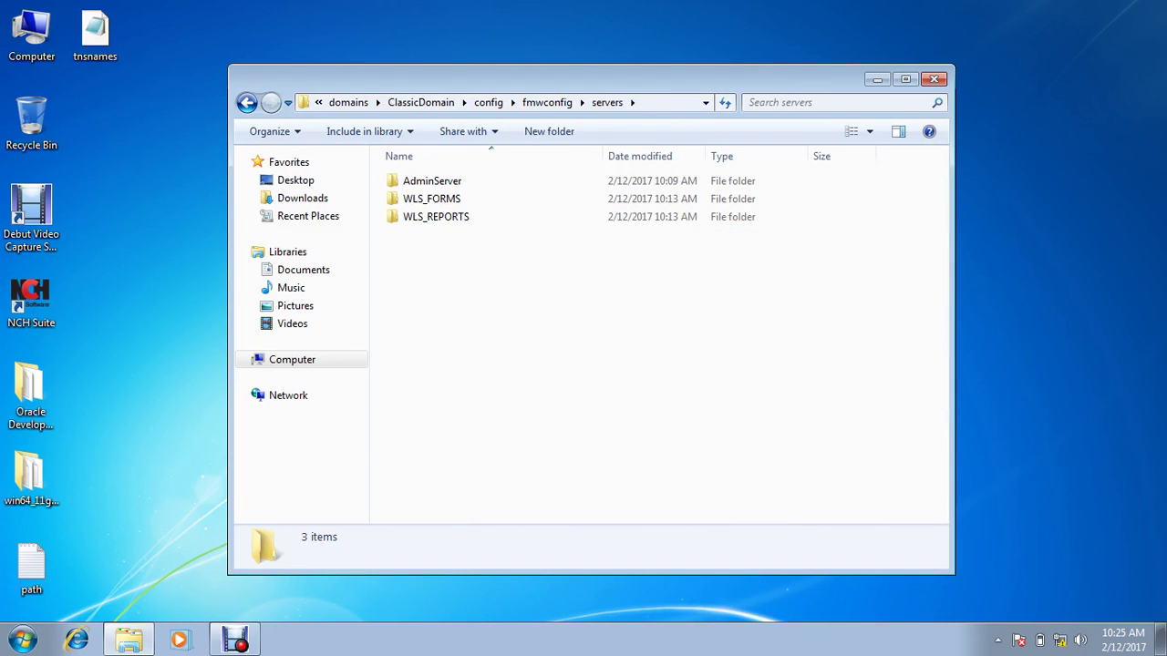
pyautogui.doubleClick(435, 216)
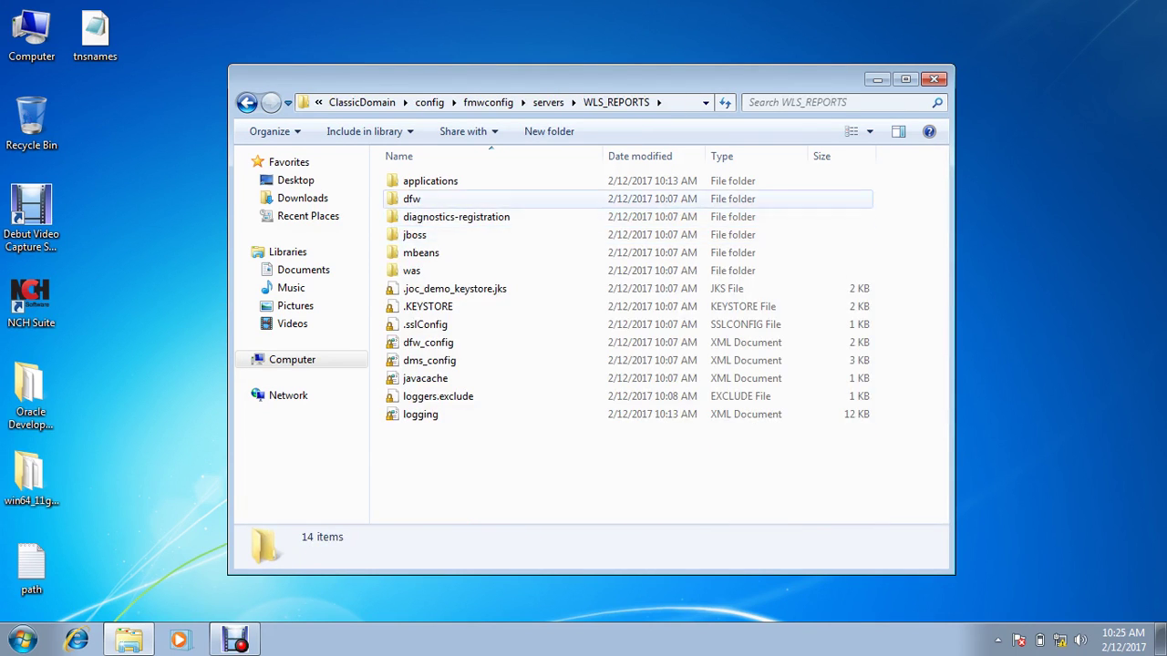
pyautogui.doubleClick(430, 181)
pyautogui.doubleClick(428, 180)
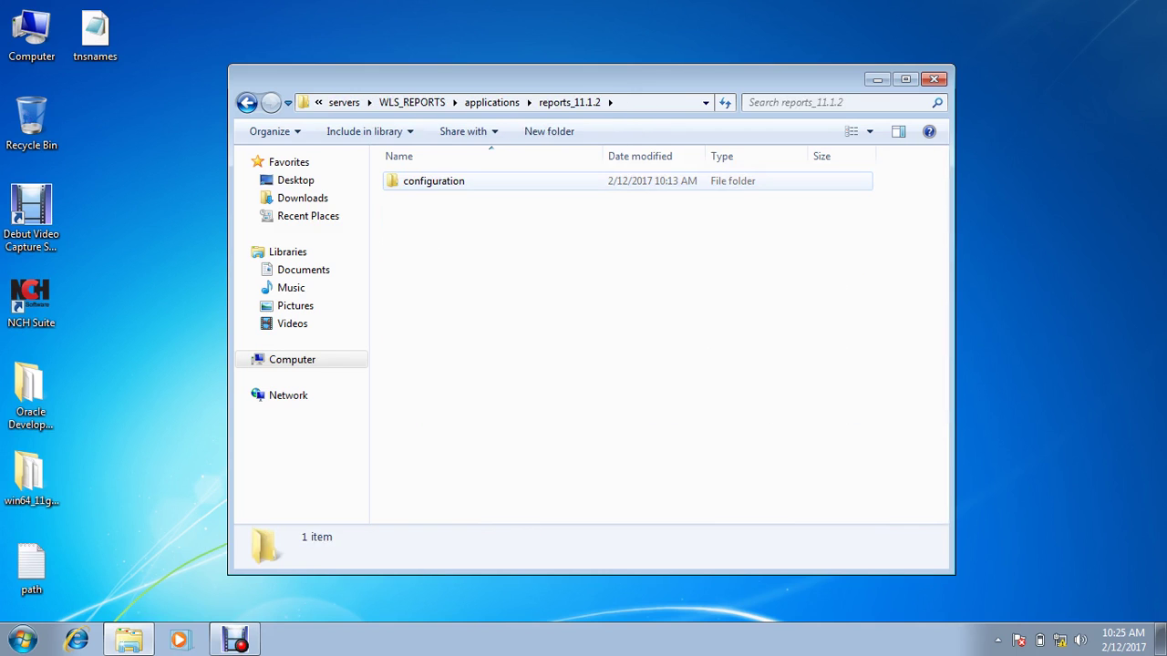
pyautogui.click(428, 181)
pyautogui.doubleClick(428, 181)
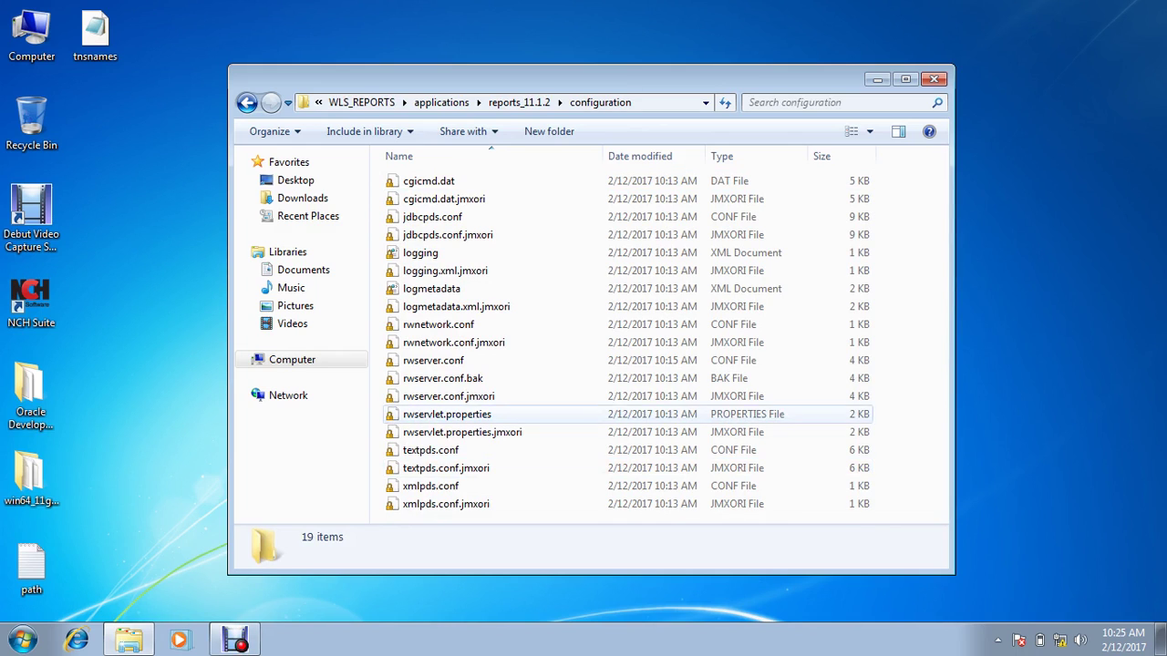
pyautogui.click(433, 360)
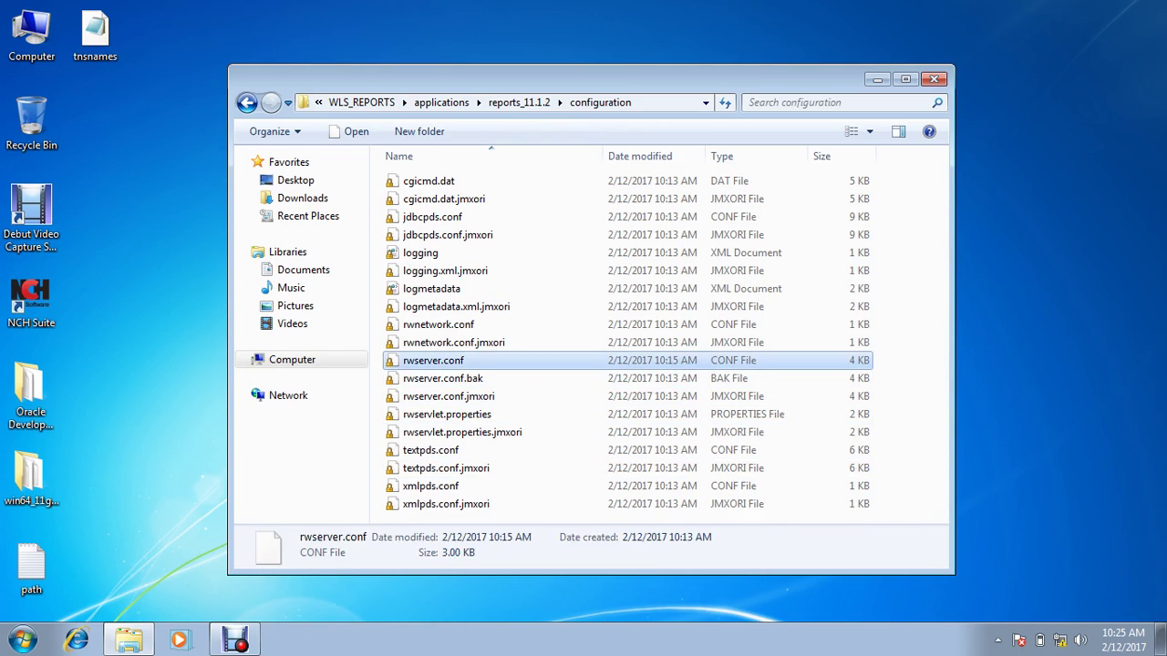
# Step: Set WordPad as the opening program for rwserver.conf in its Properties
pyautogui.rightClick(451, 361)
pyautogui.click(487, 549)
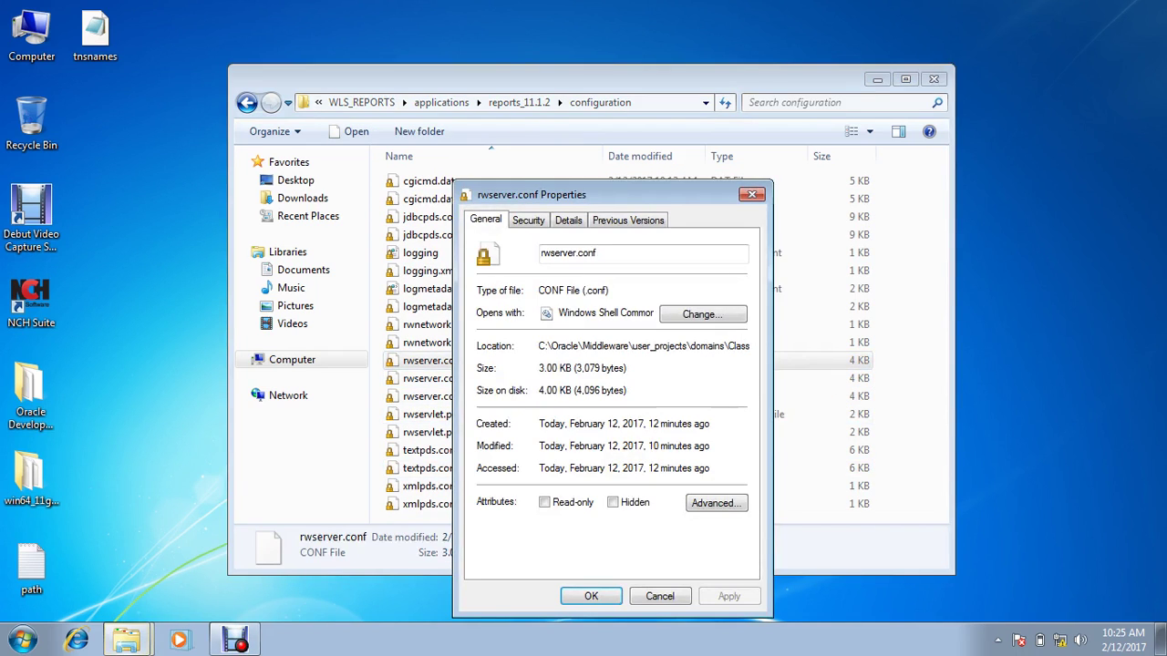
pyautogui.click(702, 313)
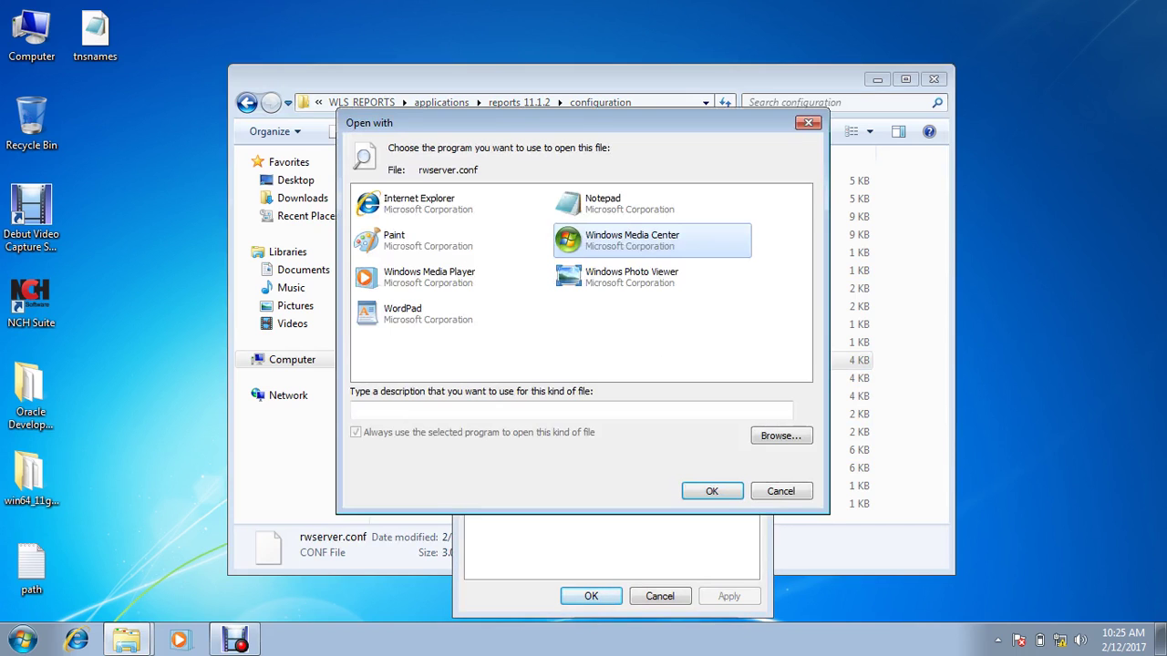
pyautogui.click(428, 313)
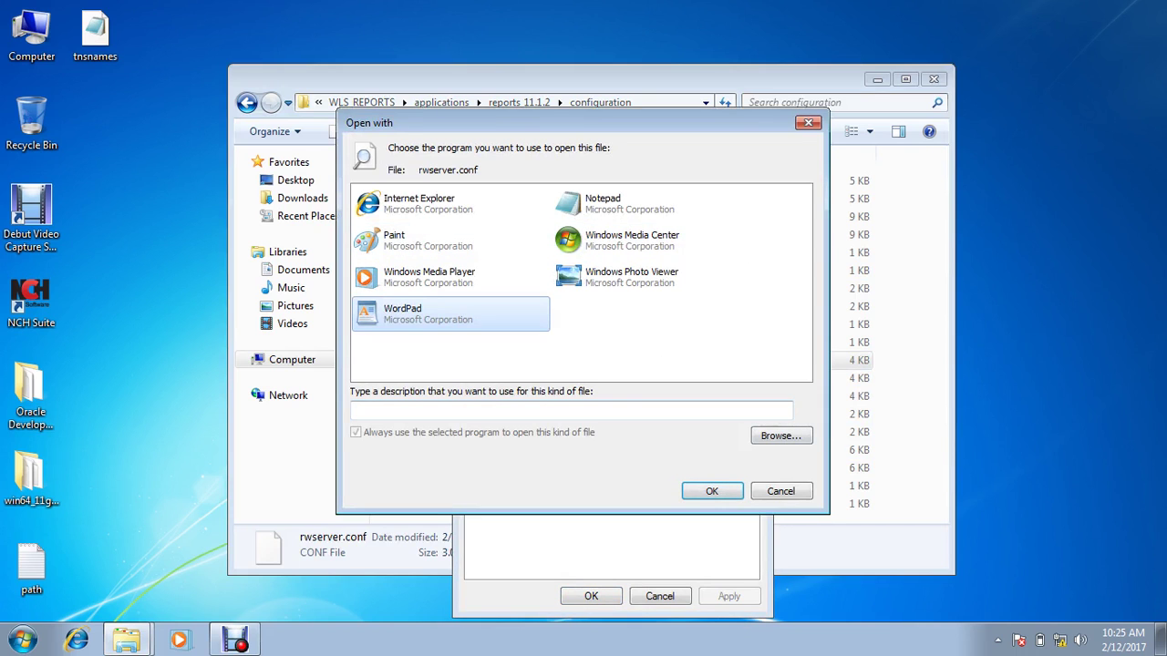
pyautogui.click(712, 490)
pyautogui.click(728, 596)
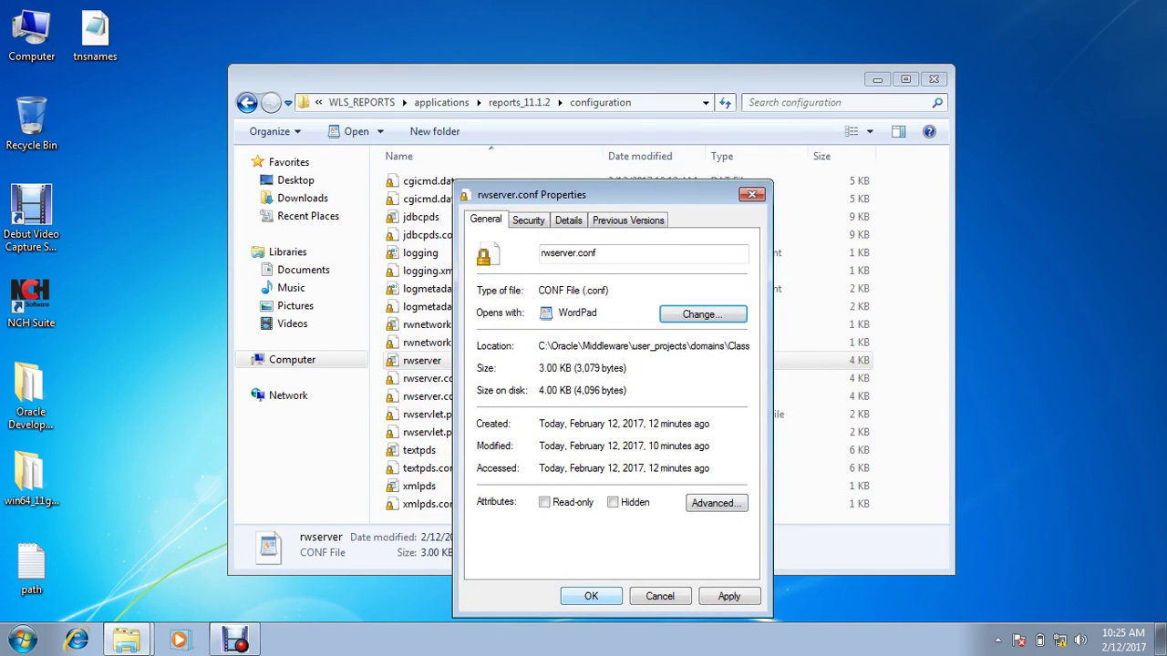
pyautogui.click(590, 596)
# Step: Set WordPad as the opening program for cgicmd.dat
pyautogui.click(429, 181)
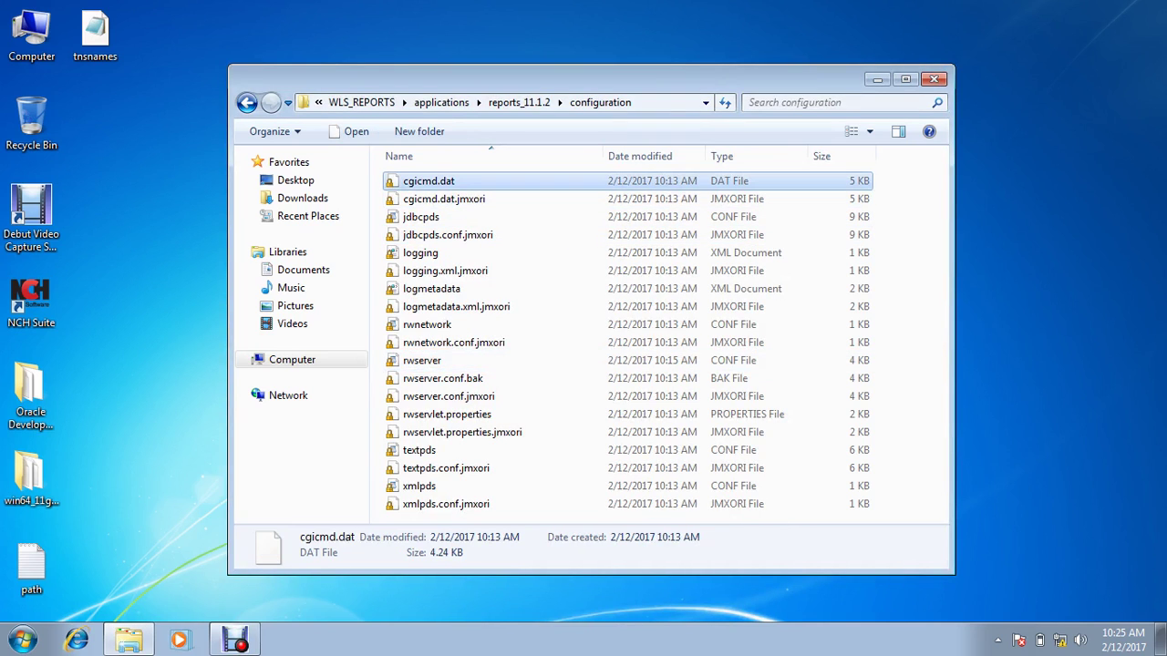
pyautogui.rightClick(448, 182)
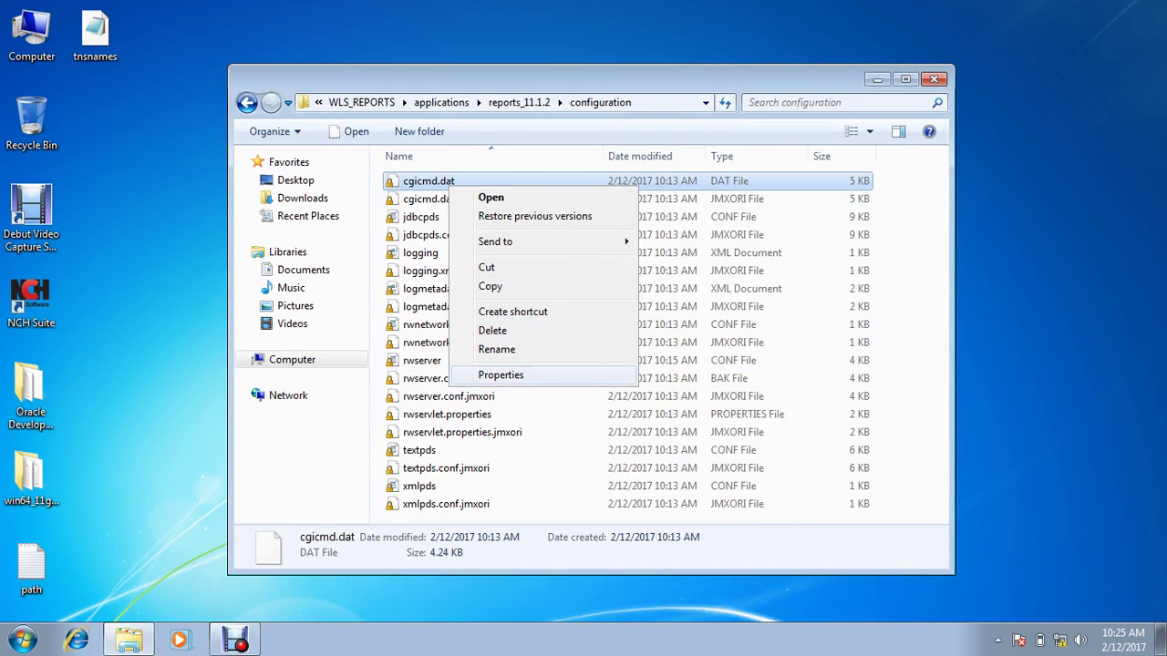
pyautogui.click(492, 374)
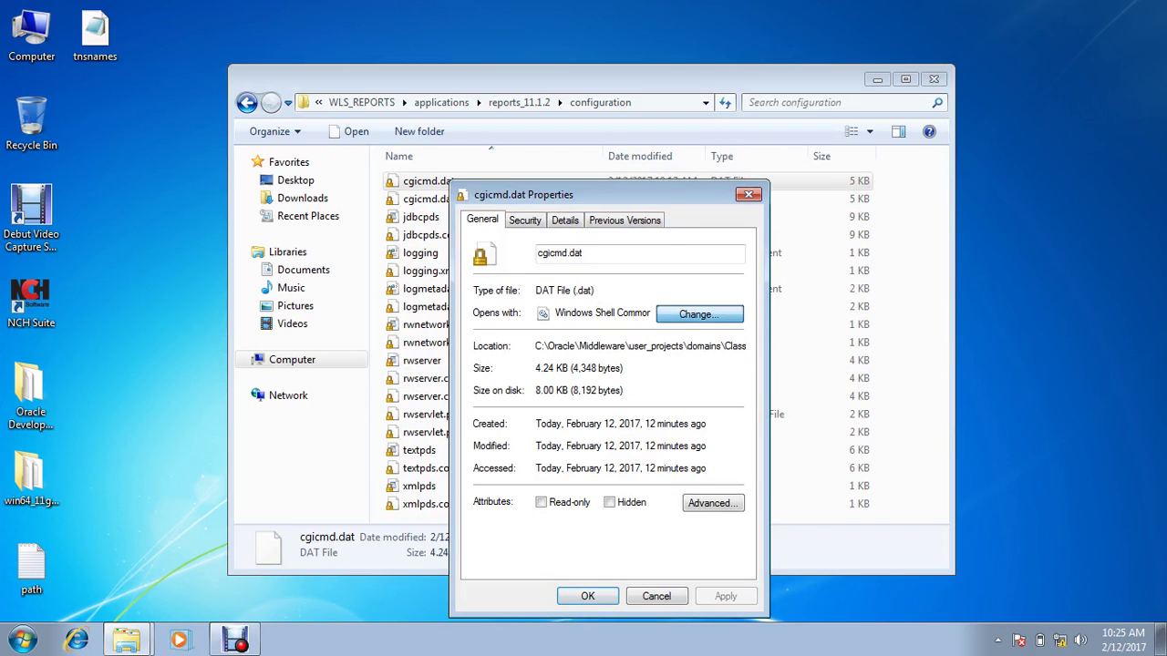
pyautogui.click(699, 314)
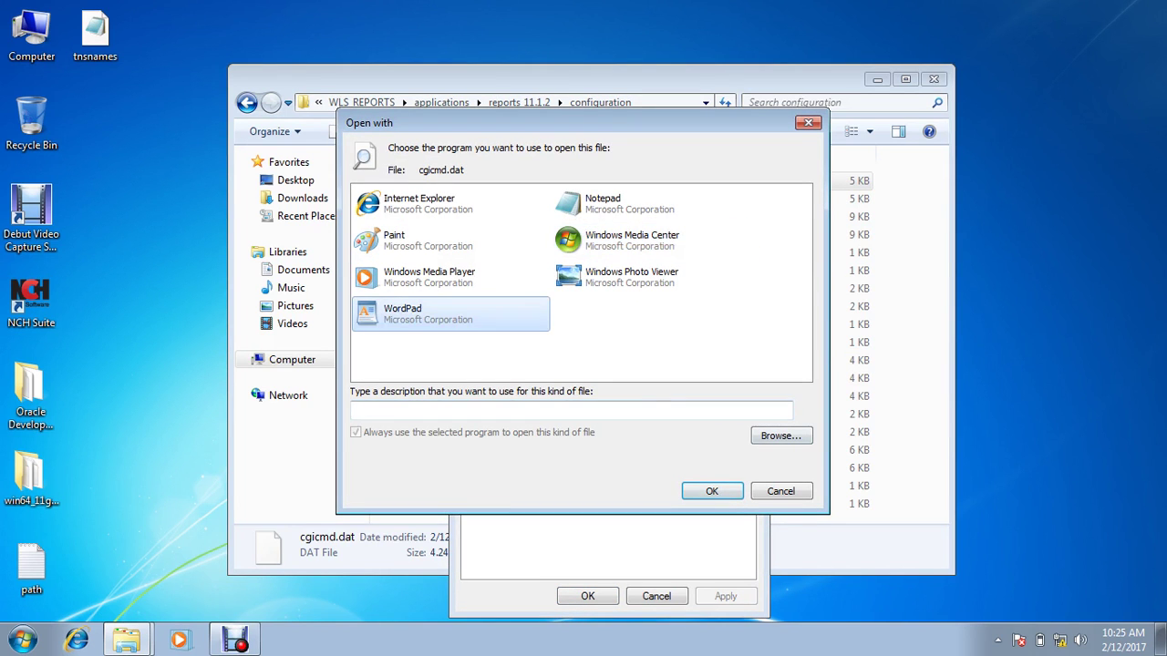
pyautogui.click(712, 491)
pyautogui.click(587, 596)
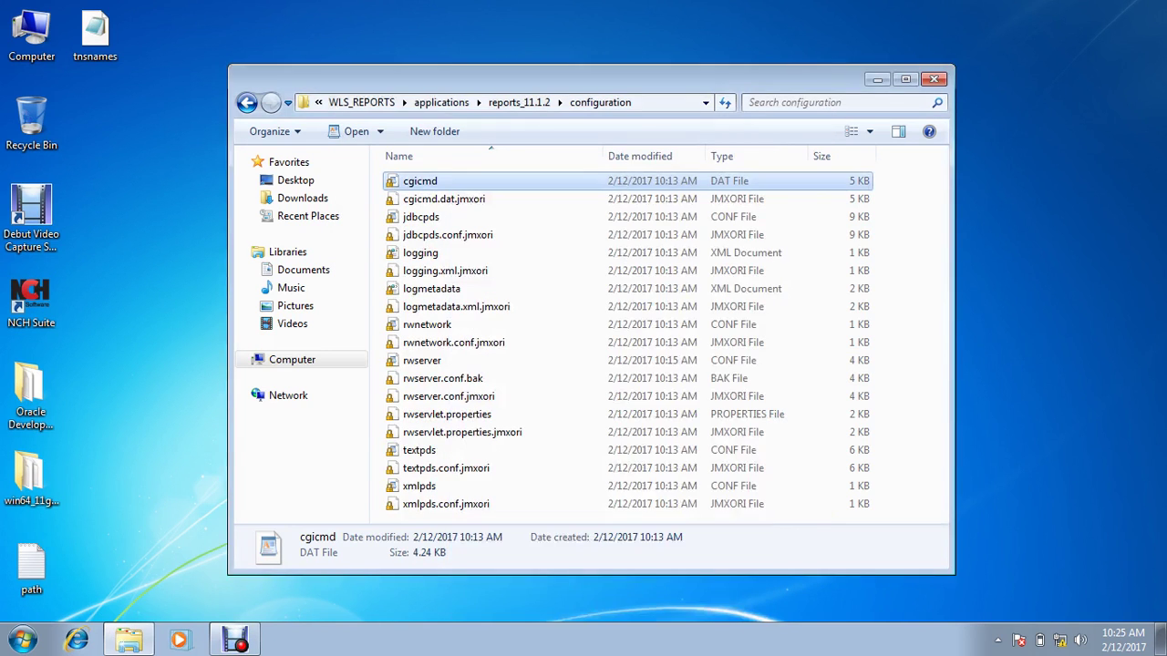
# Step: Set WordPad as the opening program for rwservlet.properties
pyautogui.click(482, 415)
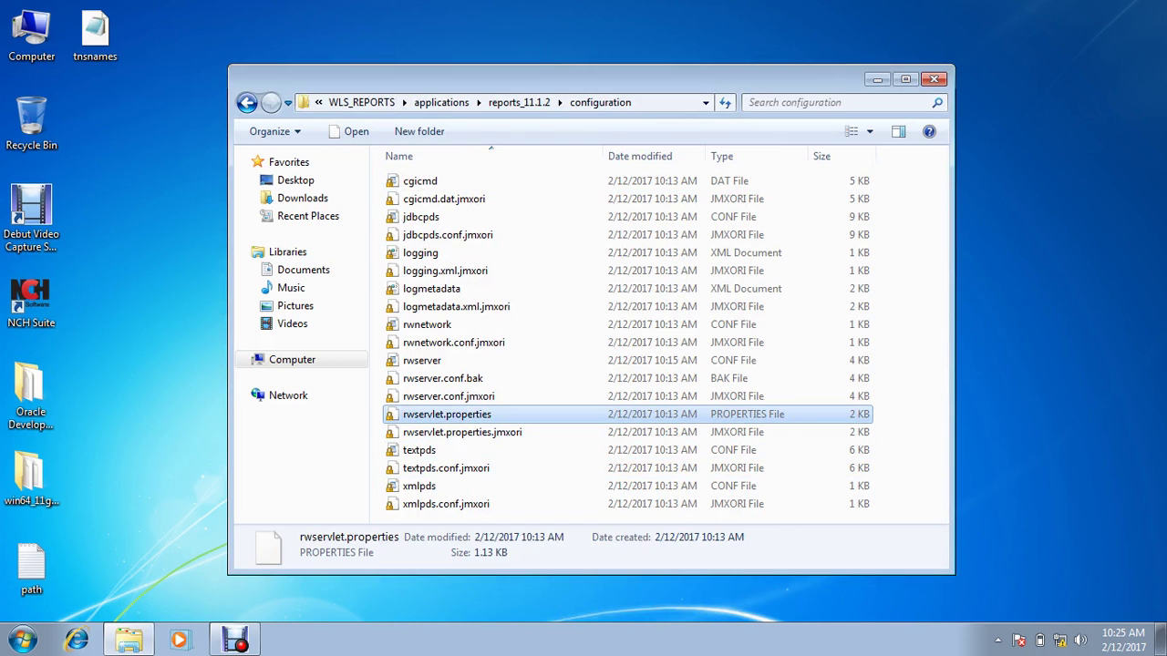
pyautogui.rightClick(483, 416)
pyautogui.click(533, 605)
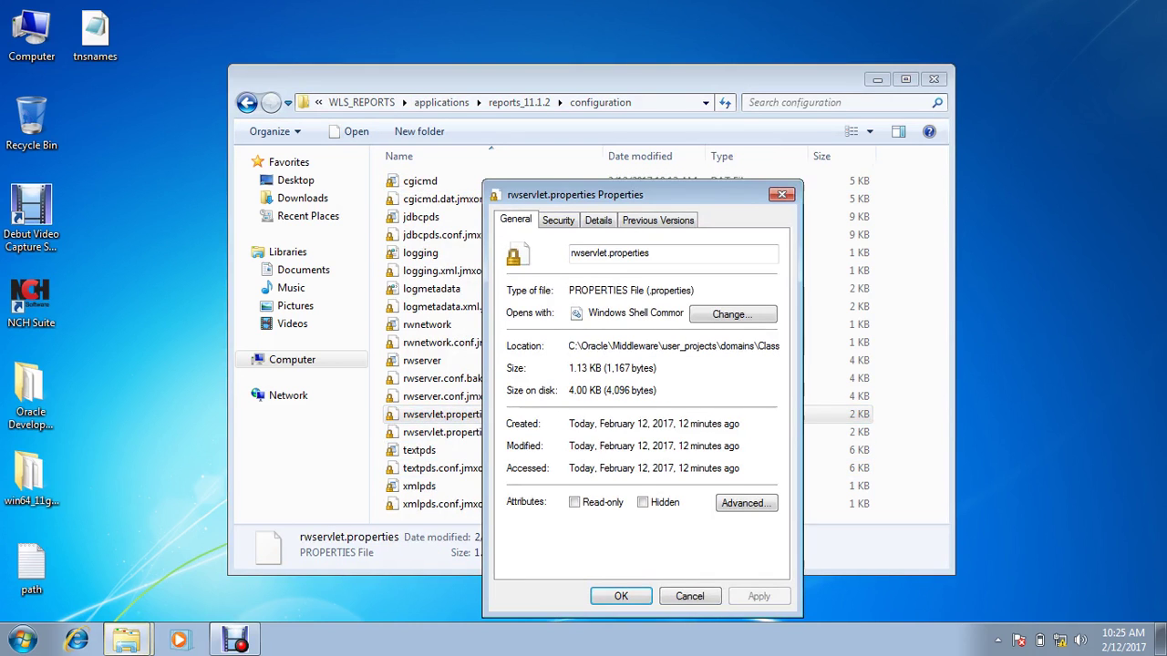
pyautogui.click(724, 458)
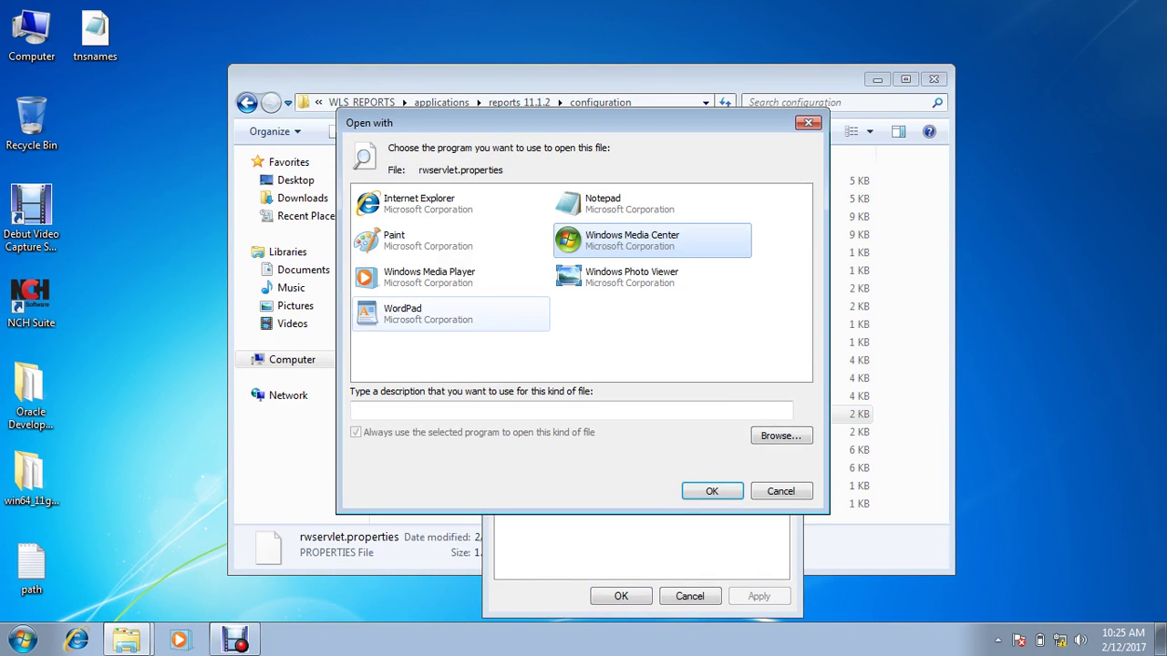
pyautogui.click(452, 314)
pyautogui.click(712, 491)
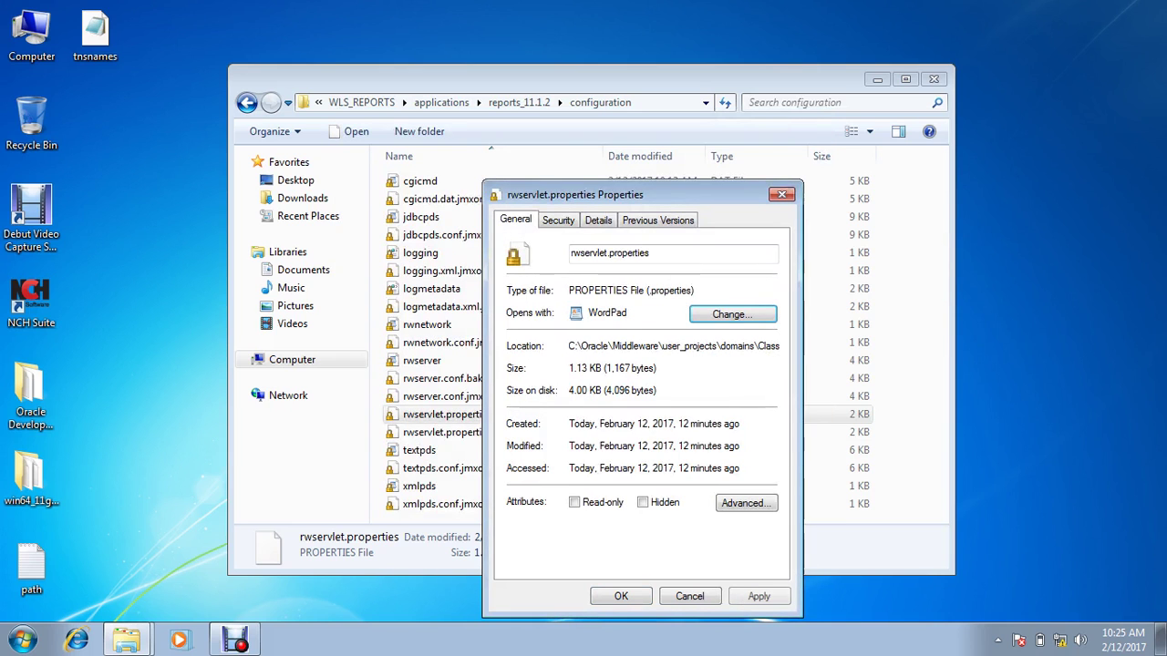
pyautogui.press('Return')
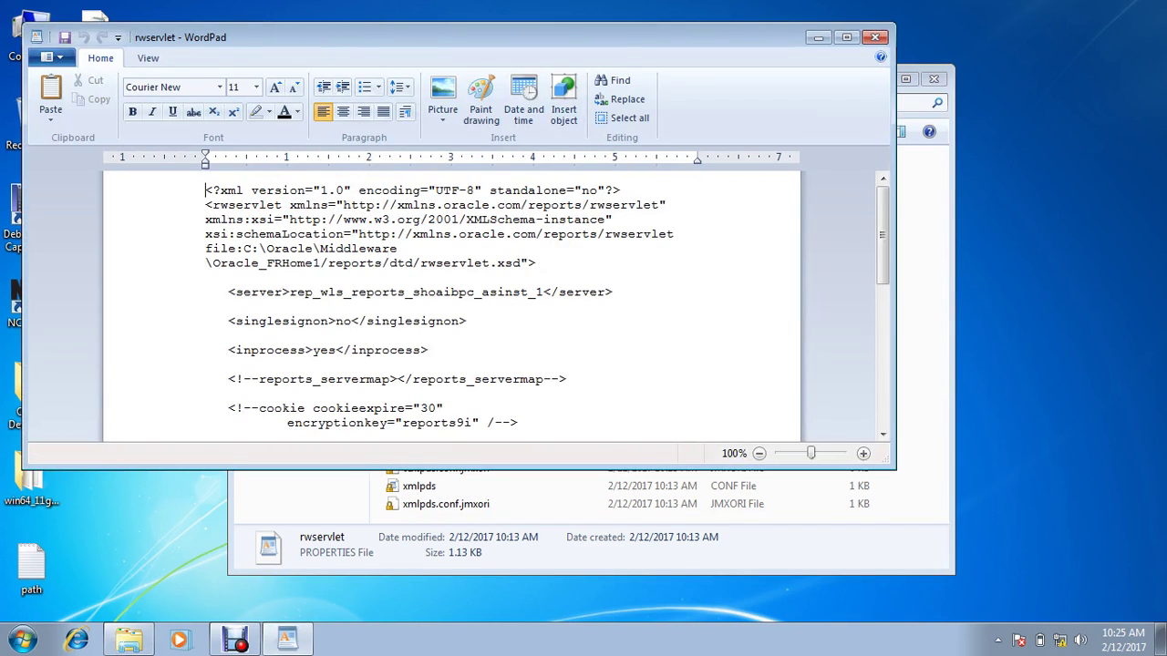
# Step: Copy the commented webcommandaccess line and paste it below the inprocess entry
pyautogui.press('Down')
pyautogui.press('Down')
pyautogui.press('Down')
pyautogui.press('Down')
pyautogui.press('Down')
pyautogui.press('Down')
pyautogui.press('Down')
pyautogui.press('Down')
pyautogui.press('Down')
pyautogui.press('Down')
pyautogui.press('Down')
pyautogui.press('Down')
pyautogui.press('Down')
pyautogui.press('Down')
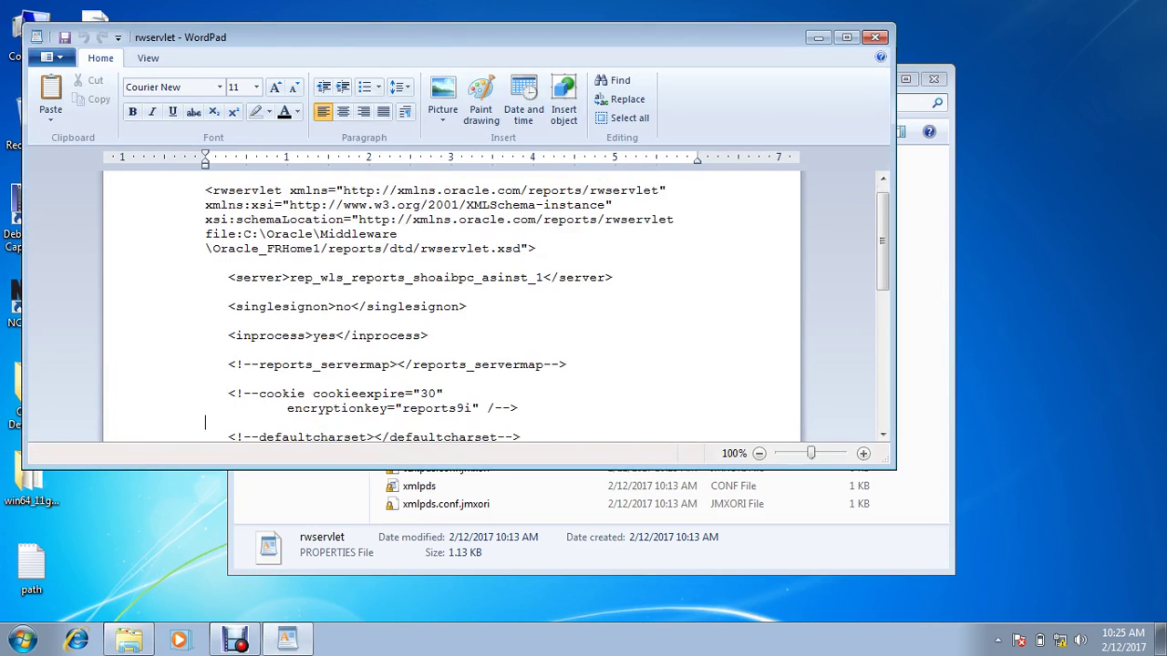
pyautogui.press('Down')
pyautogui.press('Down')
pyautogui.press('Down')
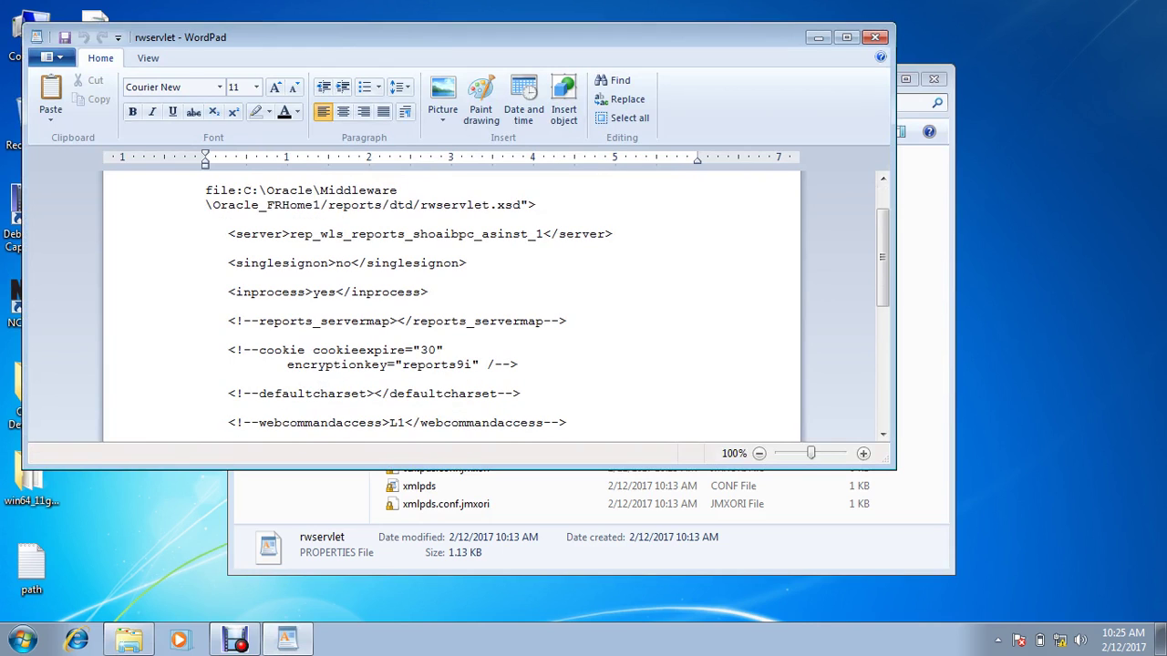
pyautogui.hotkey('shift', 'Down')
pyautogui.hotkey('ctrl', 'c')
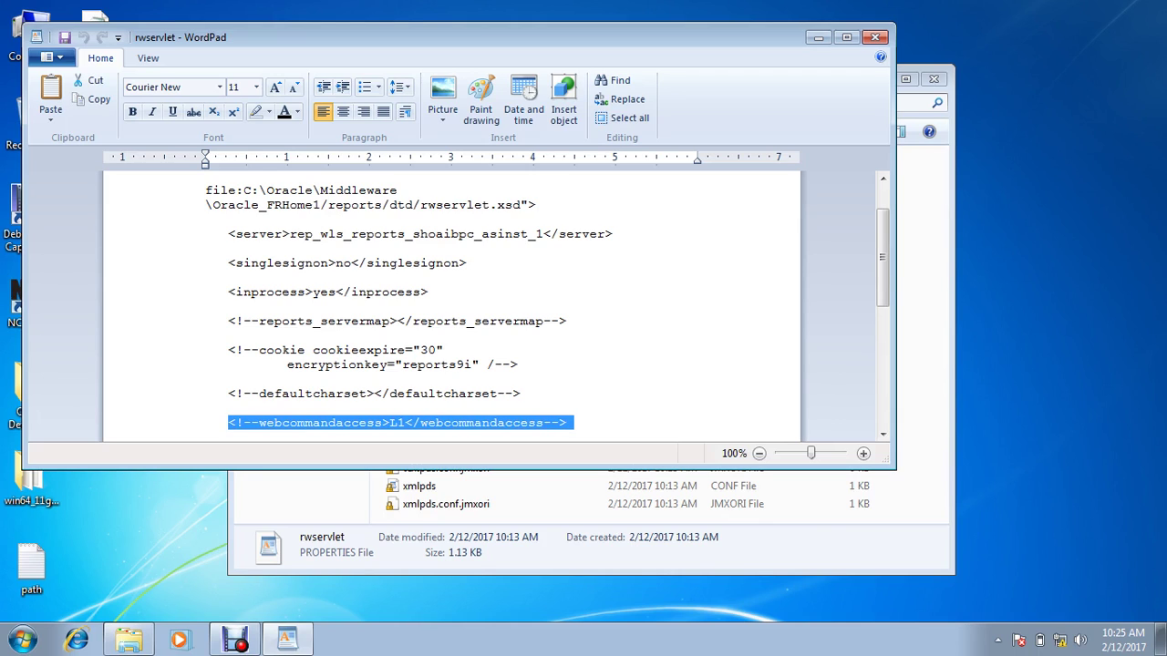
pyautogui.click(467, 262)
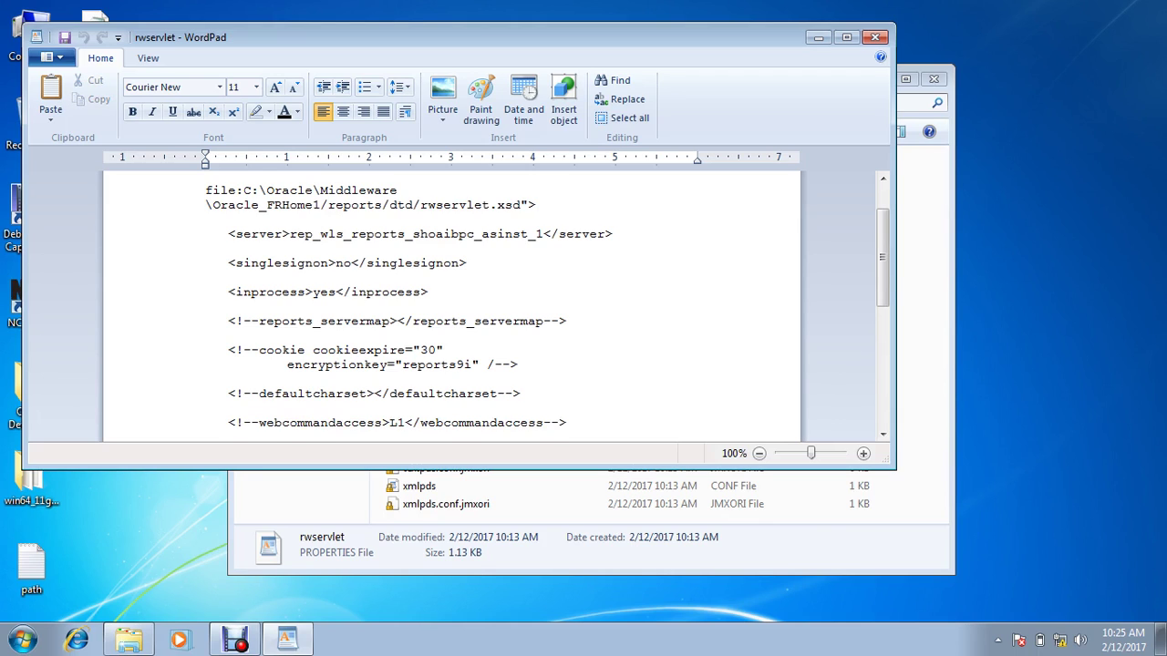
pyautogui.press('Return')
pyautogui.press('Return')
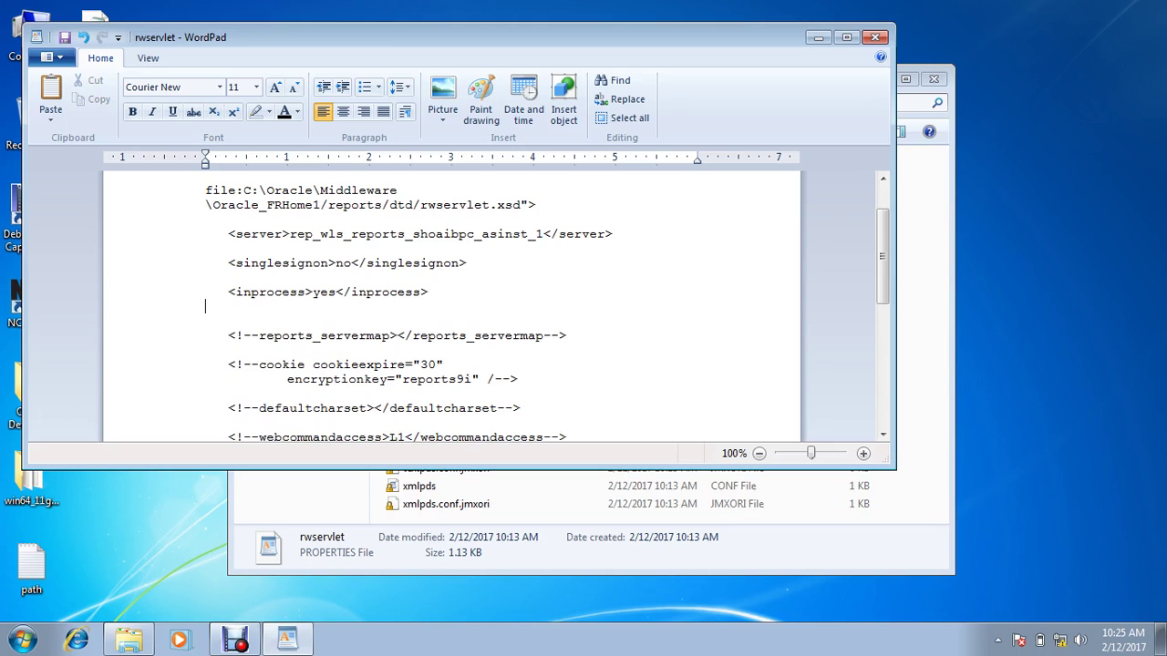
pyautogui.hotkey('ctrl', 'v')
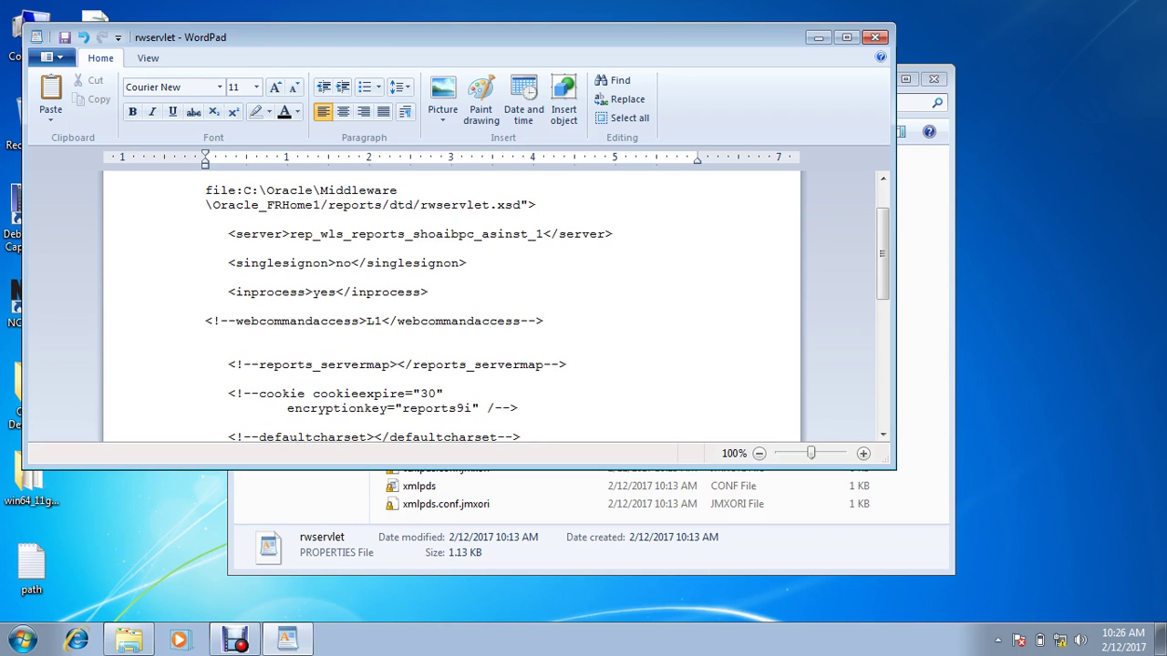
pyautogui.press('BackSpace')
pyautogui.press('BackSpace')
pyautogui.press('BackSpace')
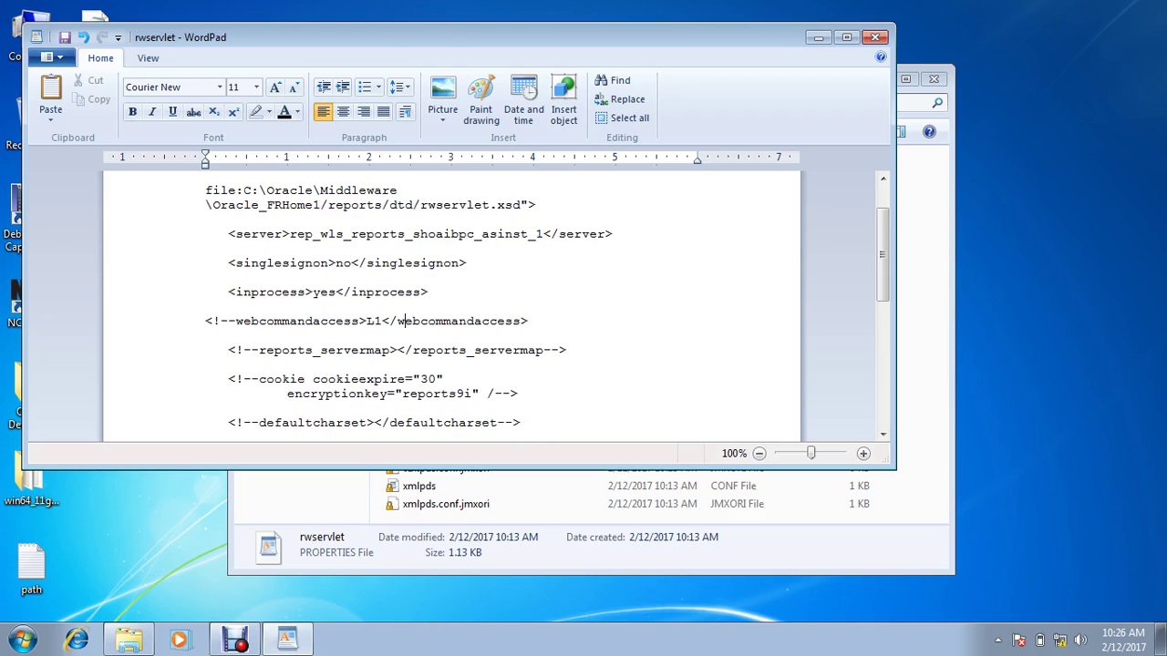
# Step: Change the pasted entry to L2, uncomment it, and save rwservlet as plain text
pyautogui.press('BackSpace')
pyautogui.write('2')
pyautogui.click(235, 321)
pyautogui.press('BackSpace')
pyautogui.press('BackSpace')
pyautogui.press('BackSpace')
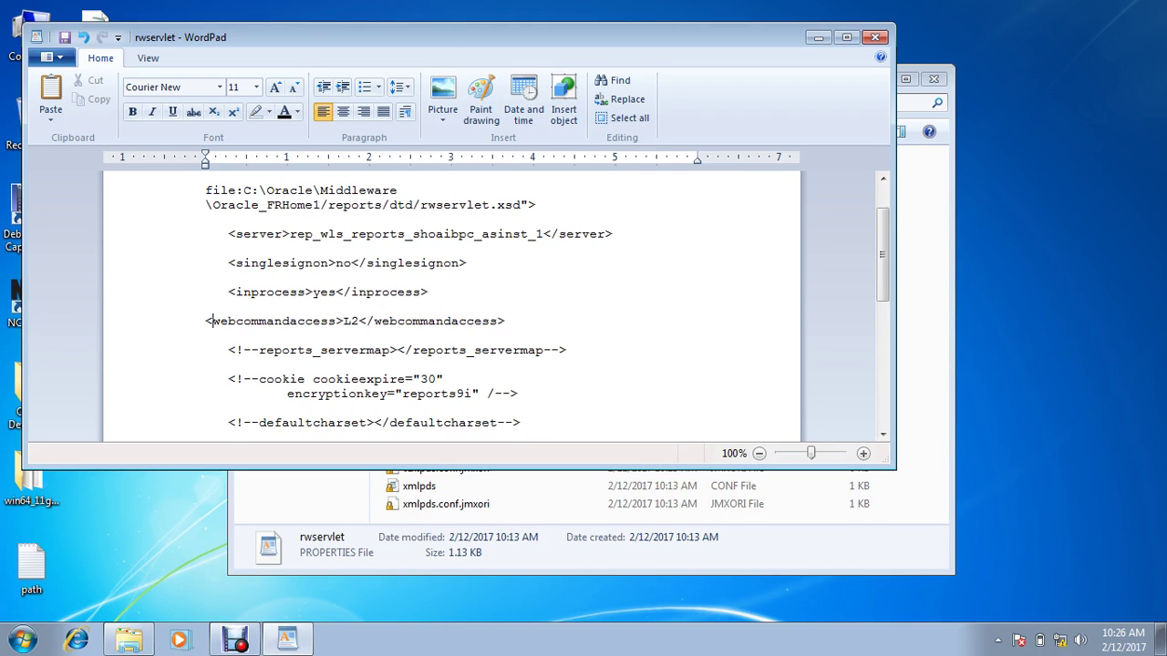
pyautogui.scroll(-3, 213, 321)
pyautogui.hotkey('ctrl', 's')
pyautogui.press('Return')
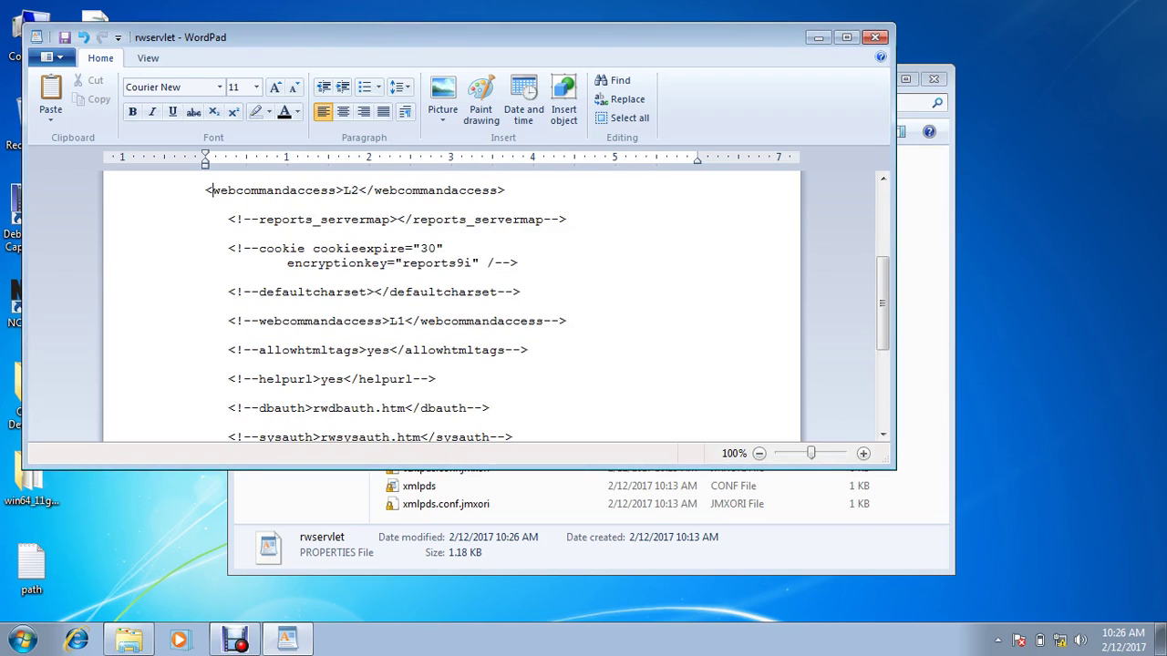
# Step: Change singlesignon from no to yes and save again as plain text
pyautogui.press('Up')
pyautogui.press('Up')
pyautogui.press('Up')
pyautogui.press('Up')
pyautogui.press('Up')
pyautogui.press('Up')
pyautogui.press('Up')
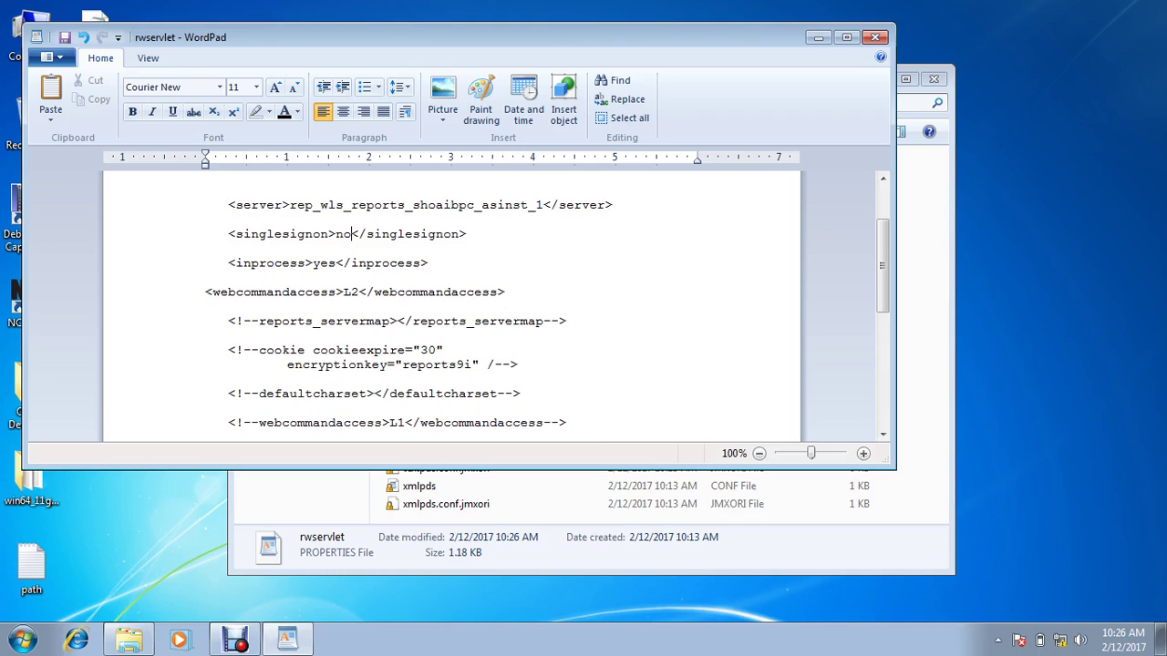
pyautogui.doubleClick(343, 235)
pyautogui.write('yes')
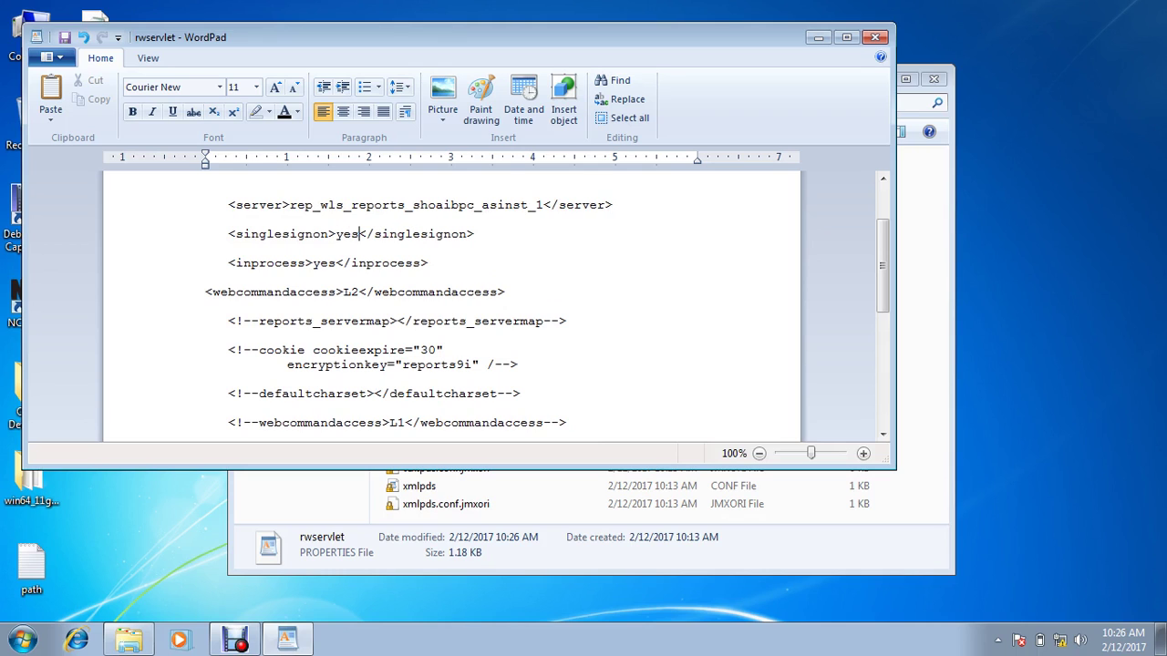
pyautogui.hotkey('ctrl', 's')
pyautogui.press('Return')
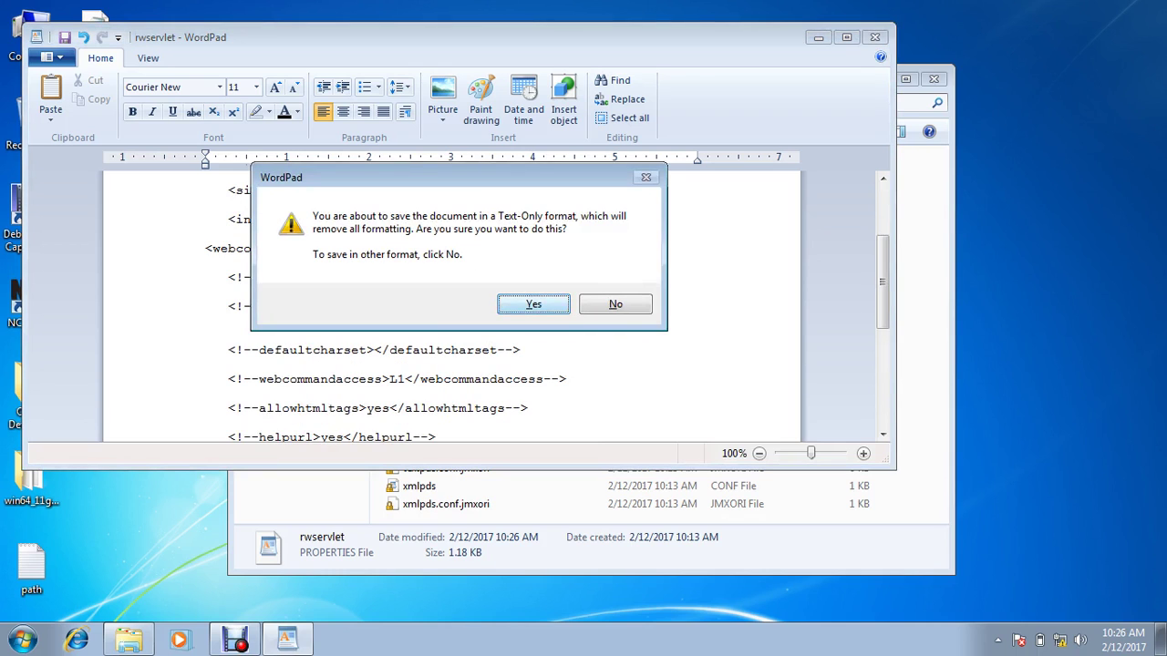
# Step: Close the file and browse to WLS_FORMS > applications > formsapp_11.1.2 > config
pyautogui.click(874, 37)
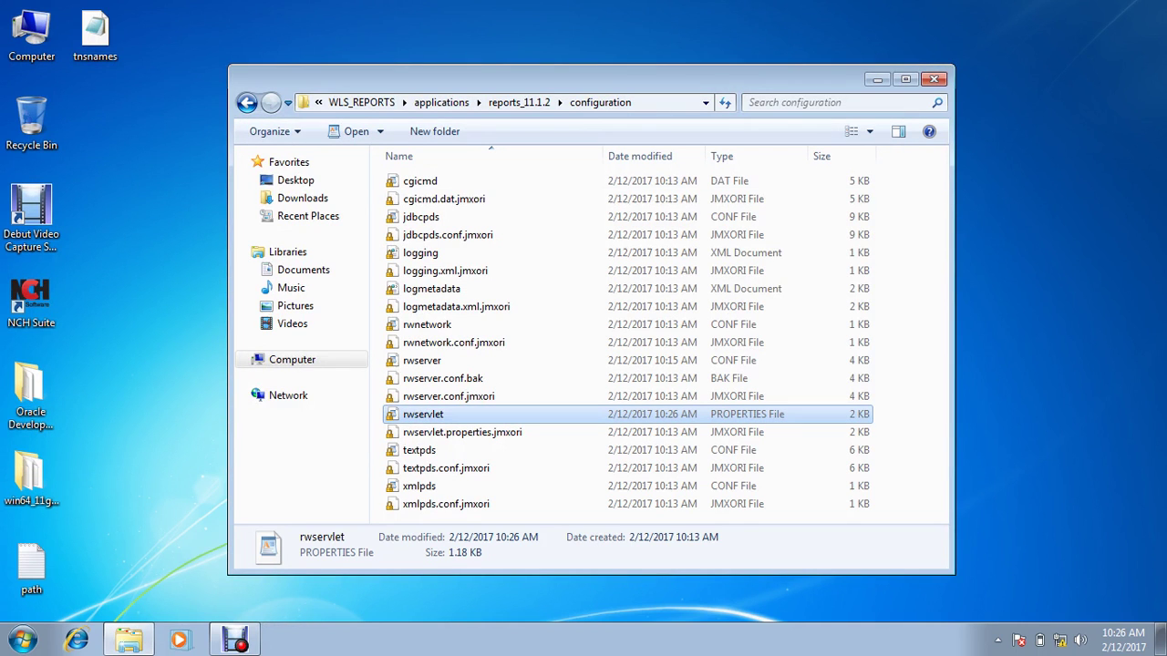
pyautogui.click(246, 102)
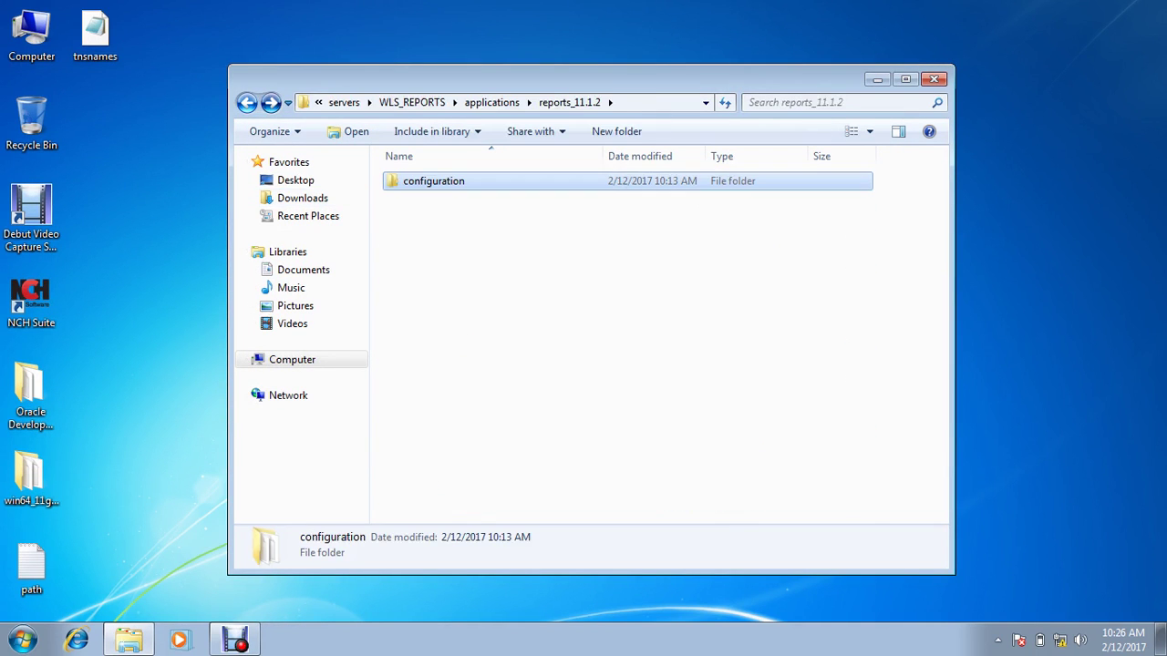
pyautogui.click(246, 103)
pyautogui.click(246, 102)
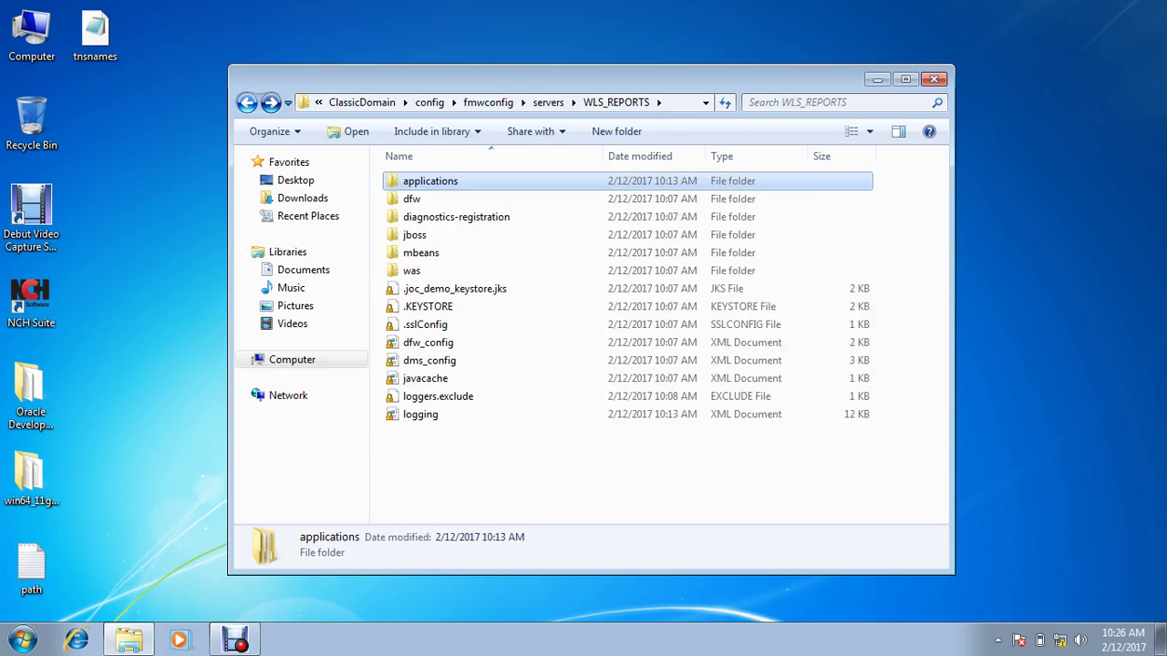
pyautogui.click(246, 102)
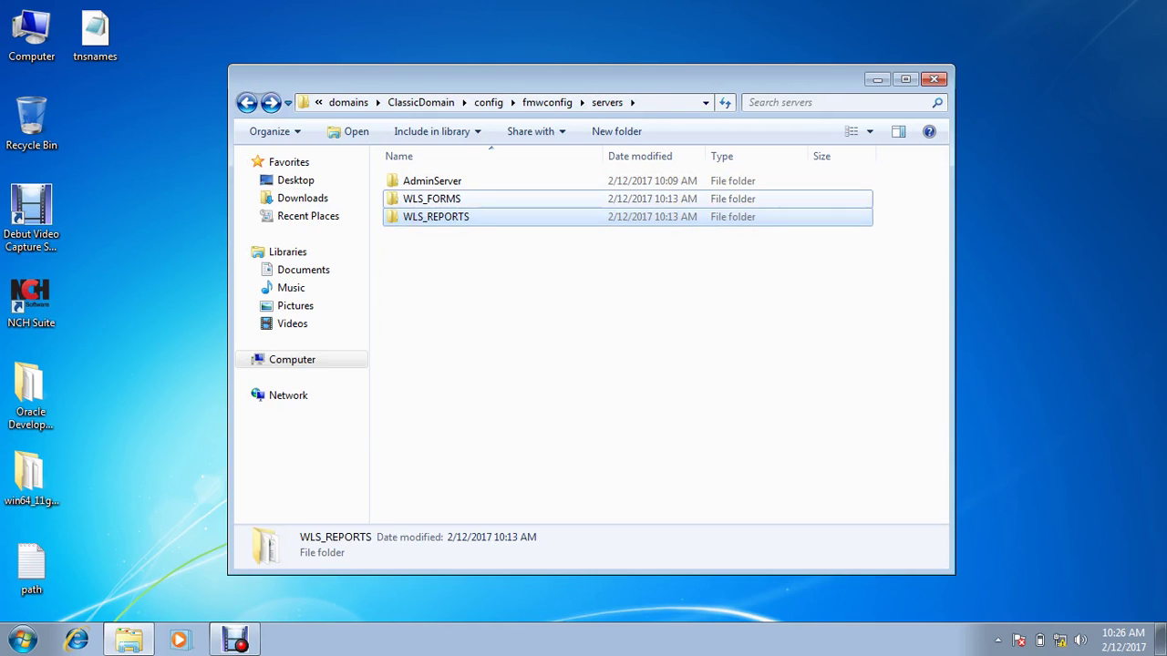
pyautogui.doubleClick(431, 198)
pyautogui.doubleClick(428, 180)
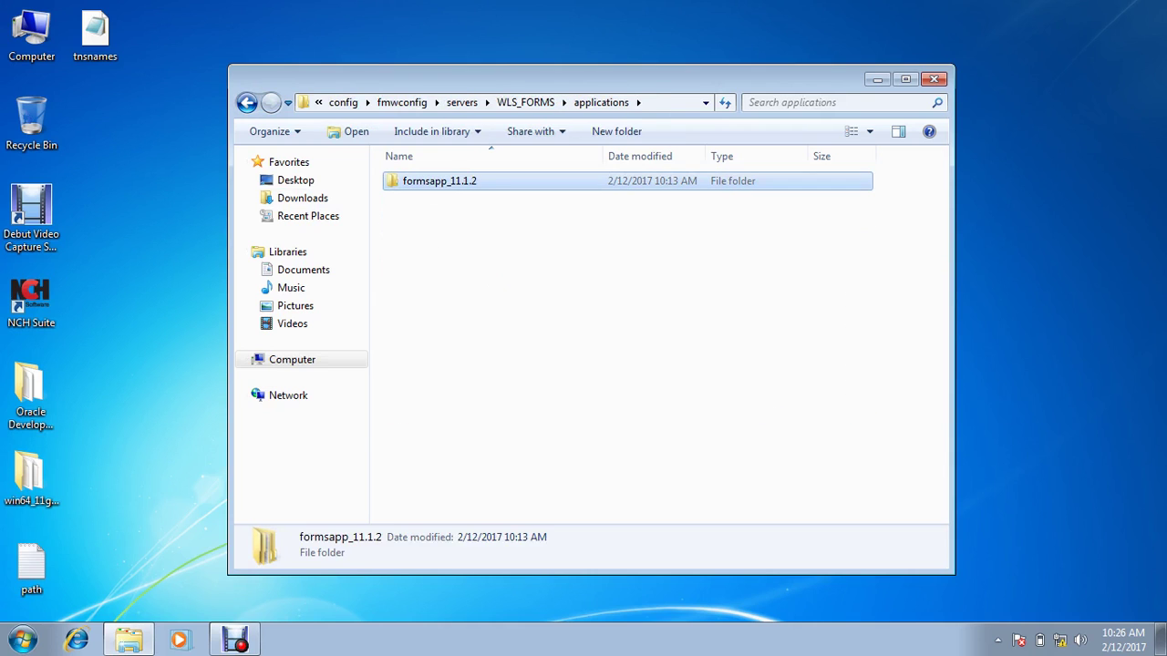
pyautogui.doubleClick(428, 180)
pyautogui.doubleClick(414, 181)
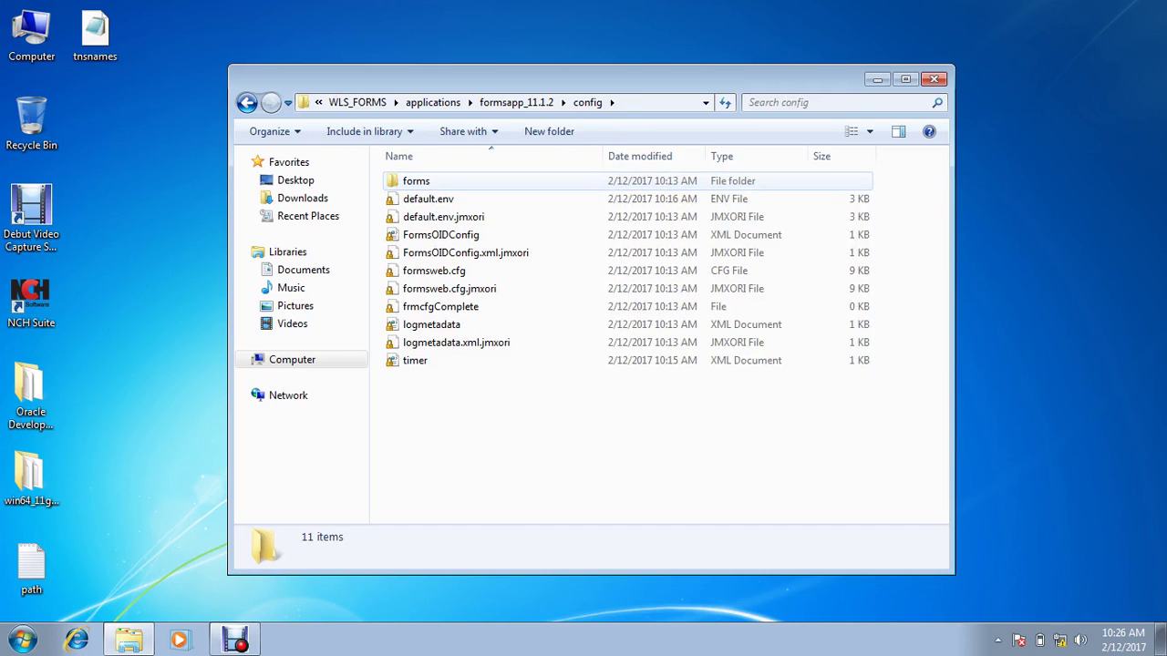
# Step: Set default.env to open with WordPad via its Properties
pyautogui.click(428, 199)
pyautogui.rightClick(445, 199)
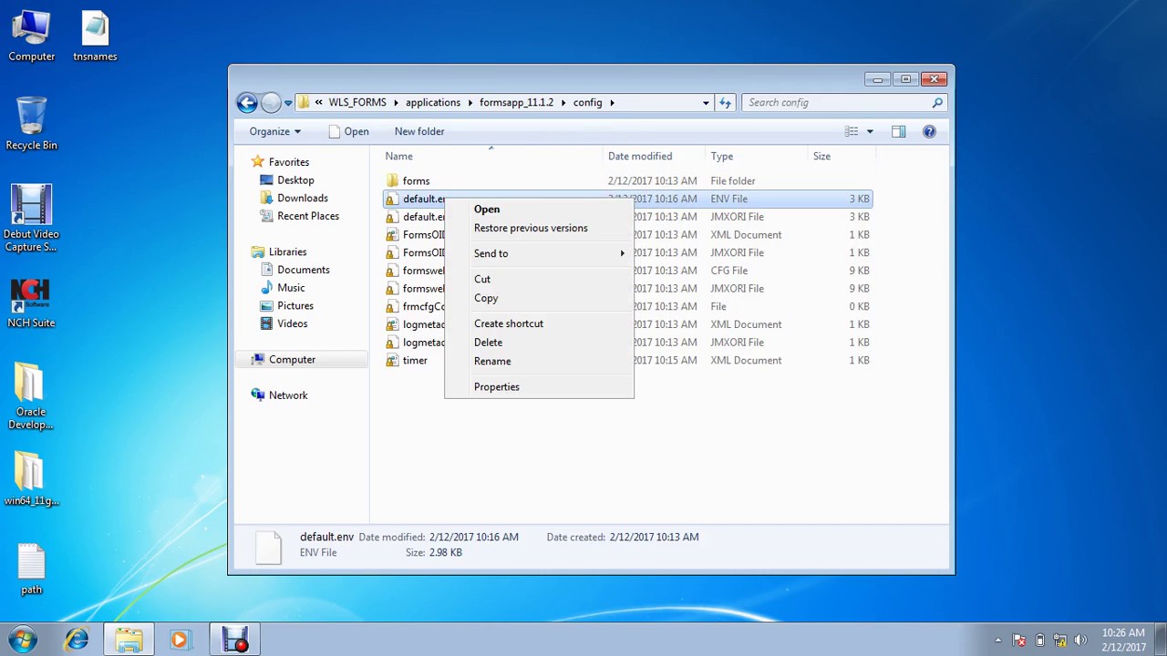
pyautogui.click(496, 386)
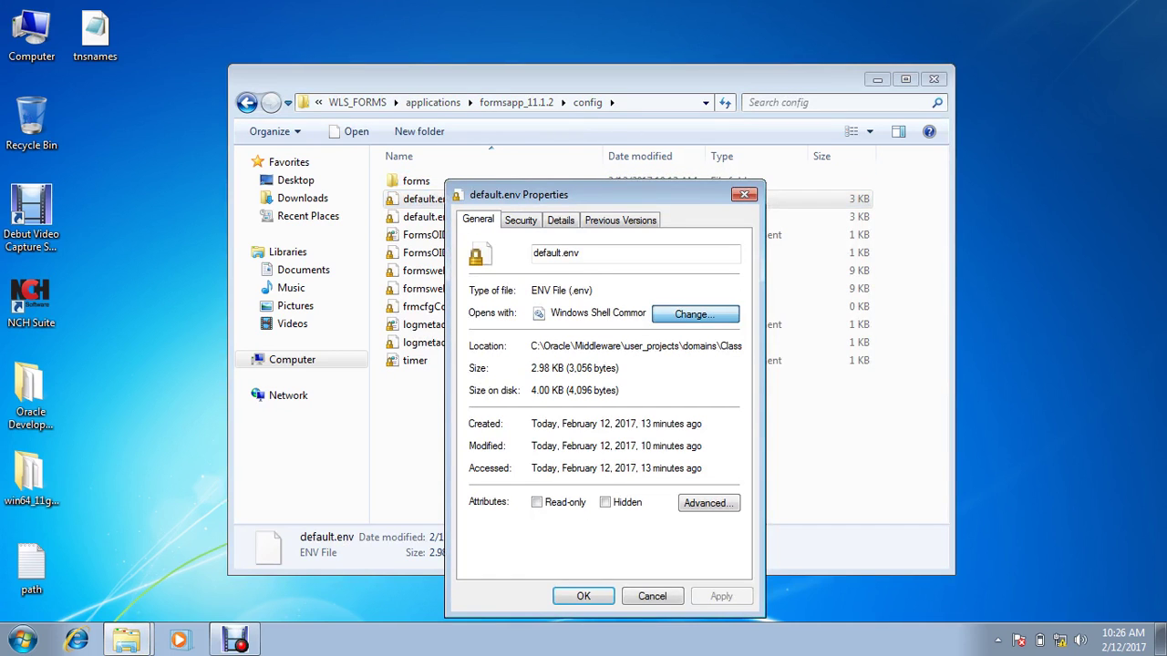
pyautogui.click(694, 313)
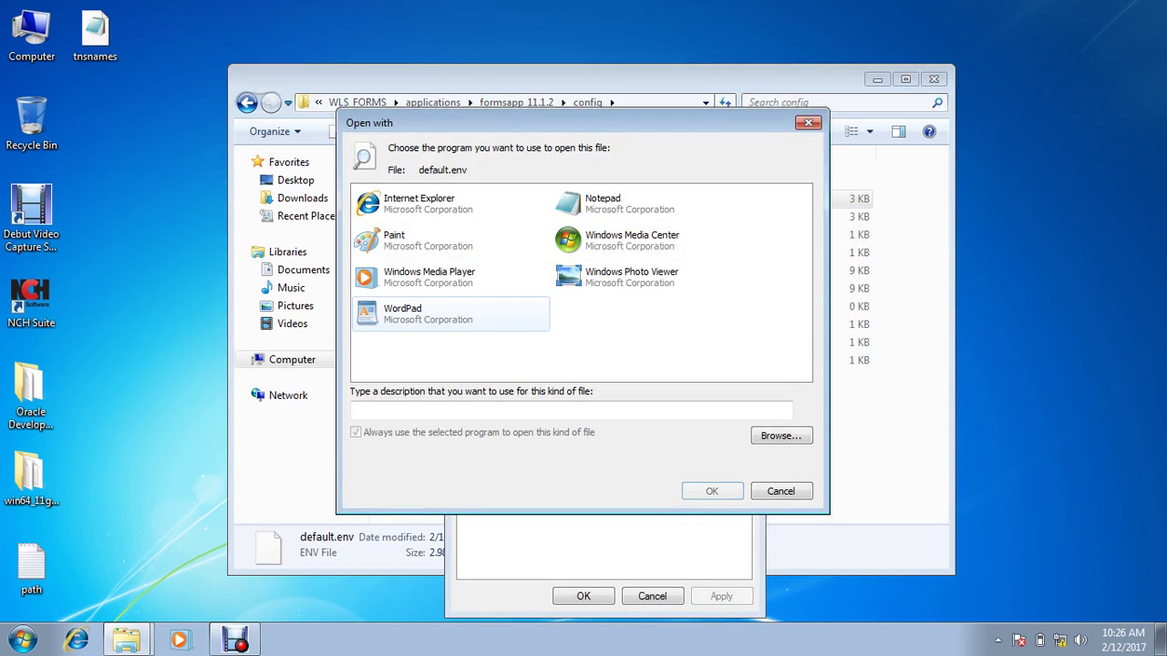
pyautogui.click(428, 313)
pyautogui.press('Return')
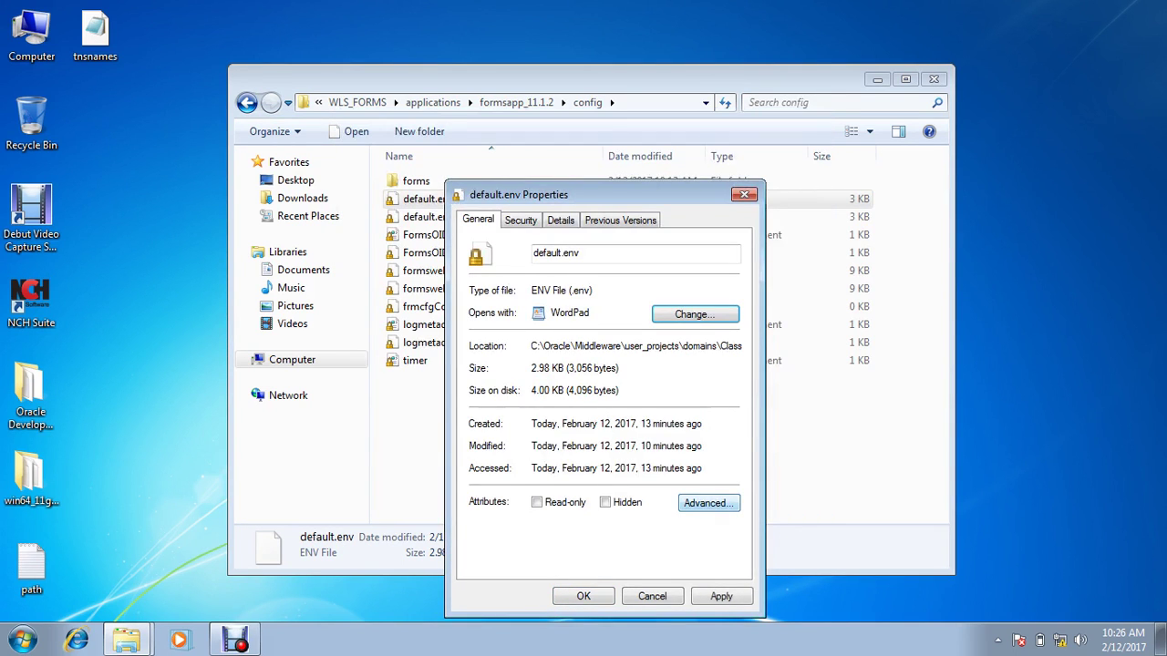
pyautogui.press('Return')
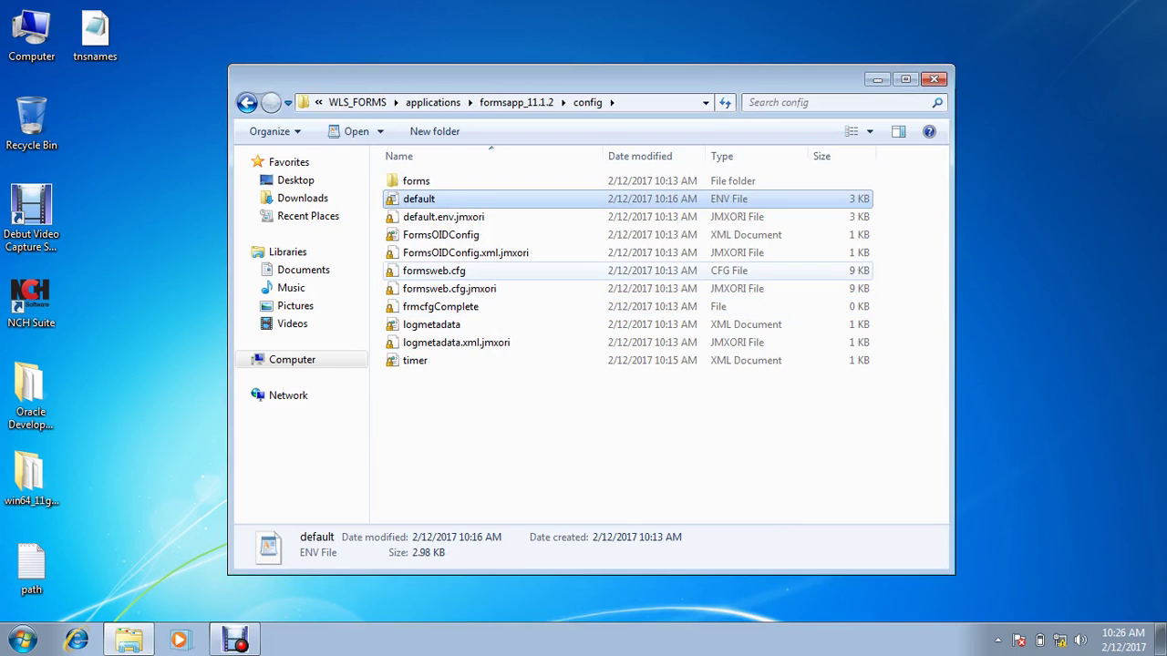
# Step: Set formsweb.cfg to open with WordPad via its Properties
pyautogui.click(460, 271)
pyautogui.rightClick(460, 271)
pyautogui.press('Return')
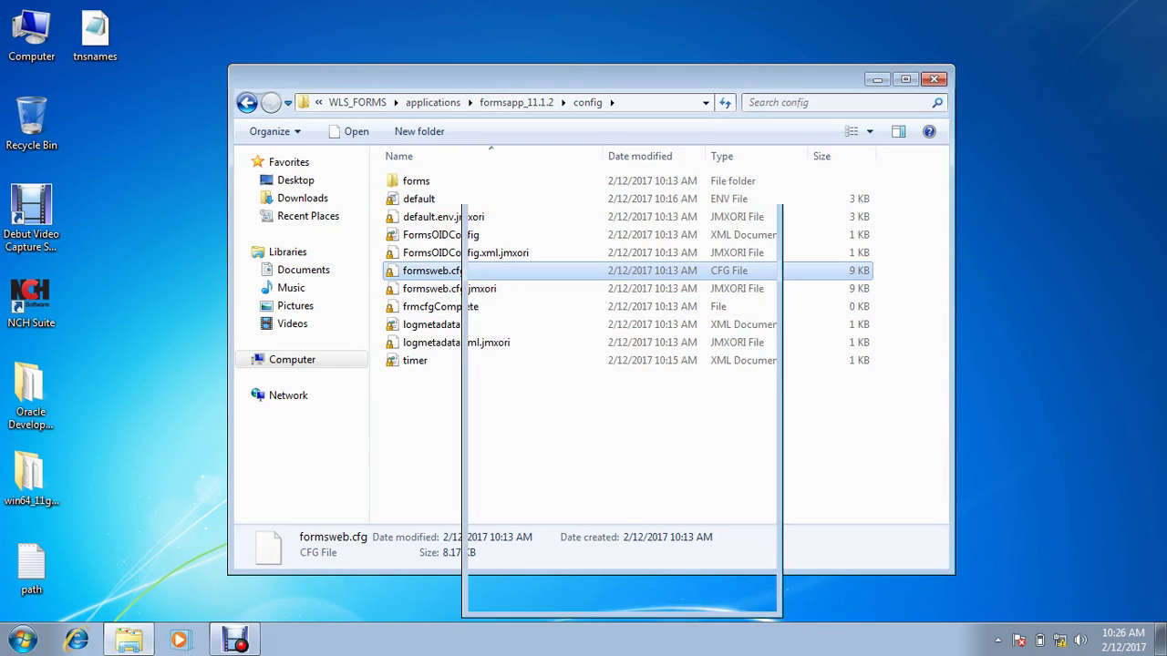
pyautogui.click(712, 313)
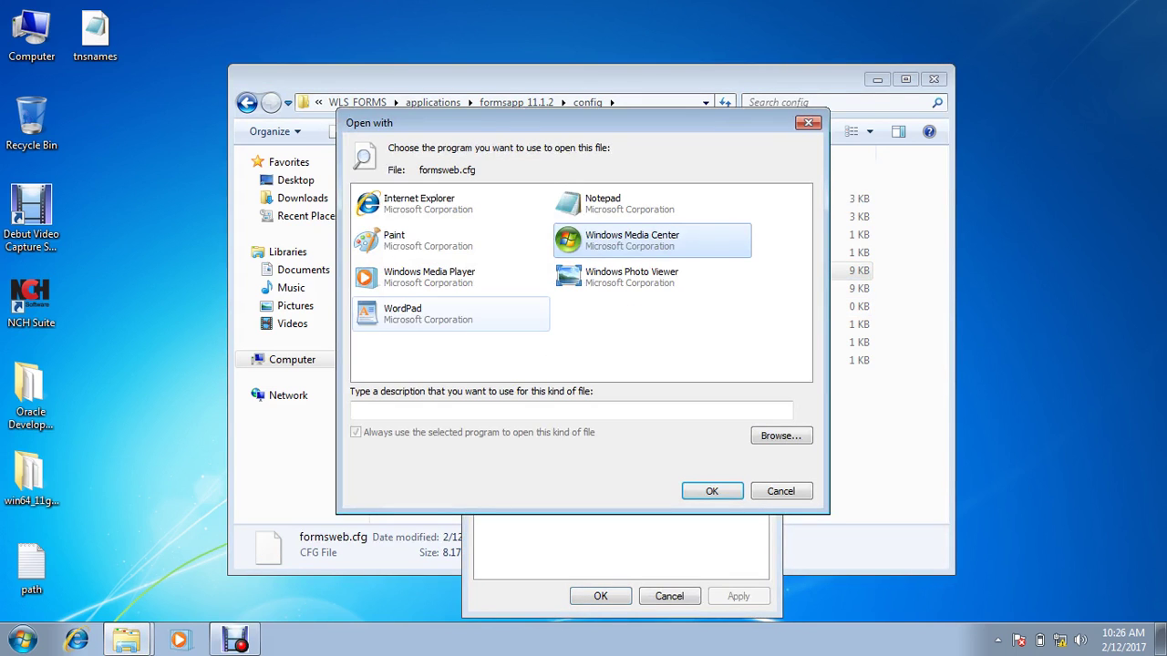
pyautogui.click(451, 314)
pyautogui.click(712, 492)
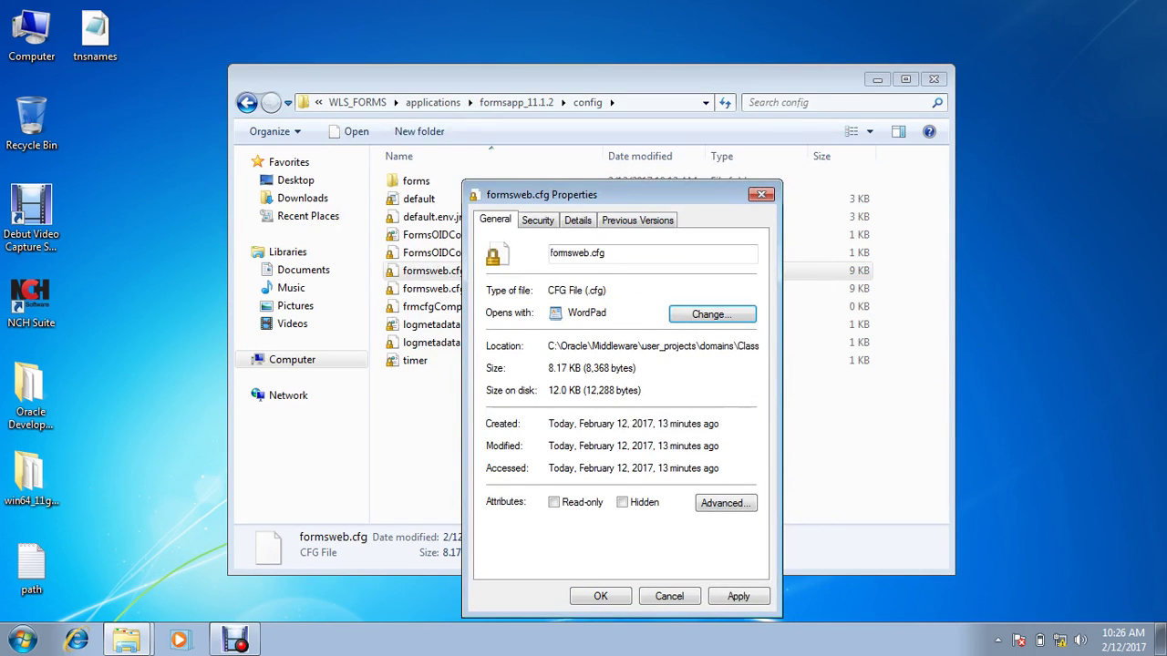
pyautogui.click(601, 596)
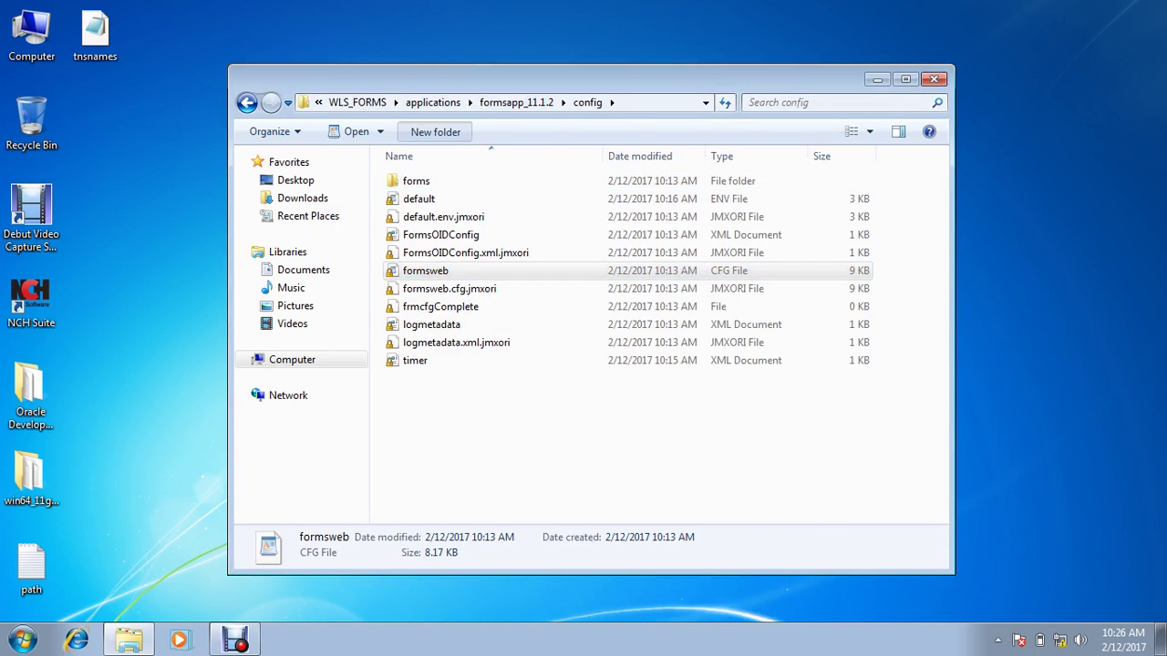
# Step: Create a bk folder in config, put default and formsweb into it, and minimize Explorer
pyautogui.click(433, 132)
pyautogui.write('bk')
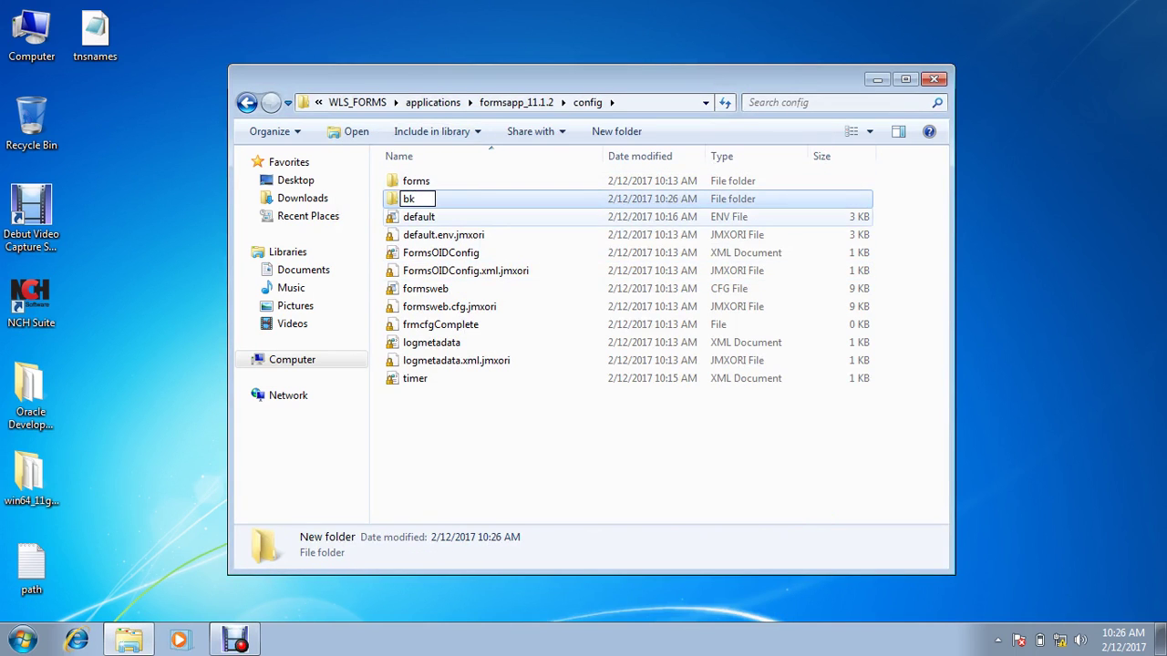
pyautogui.click(418, 217)
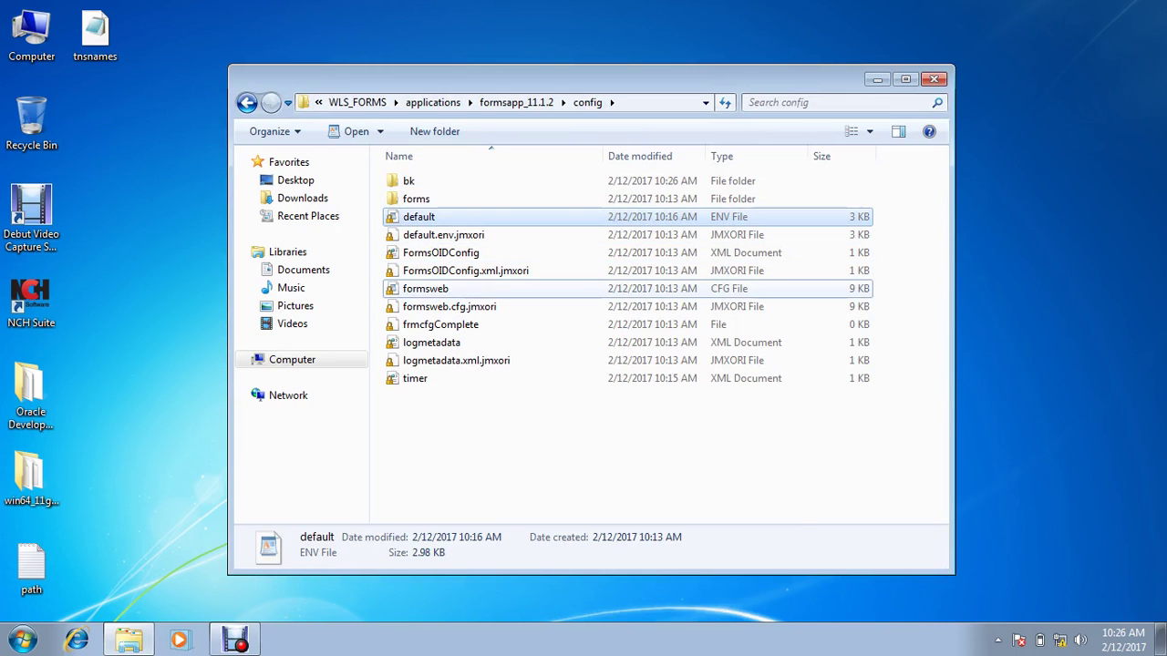
pyautogui.keyDown('ctrl'); pyautogui.click(424, 288); pyautogui.keyUp('ctrl')
pyautogui.hotkey('ctrl', 'x')
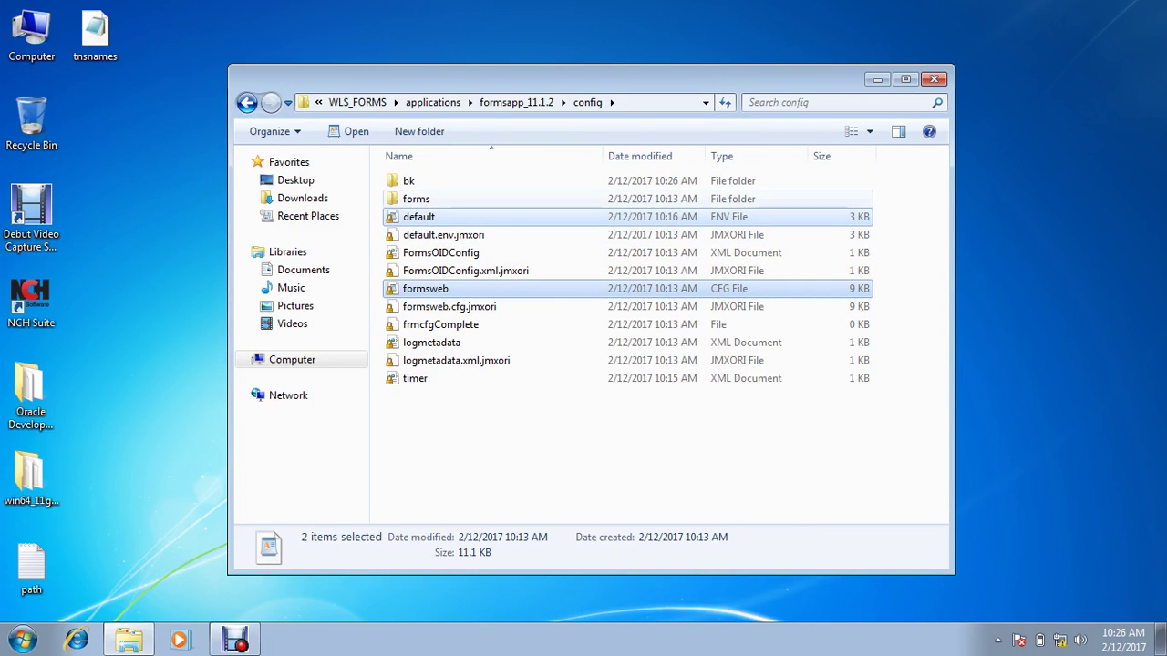
pyautogui.doubleClick(409, 181)
pyautogui.hotkey('ctrl', 'v')
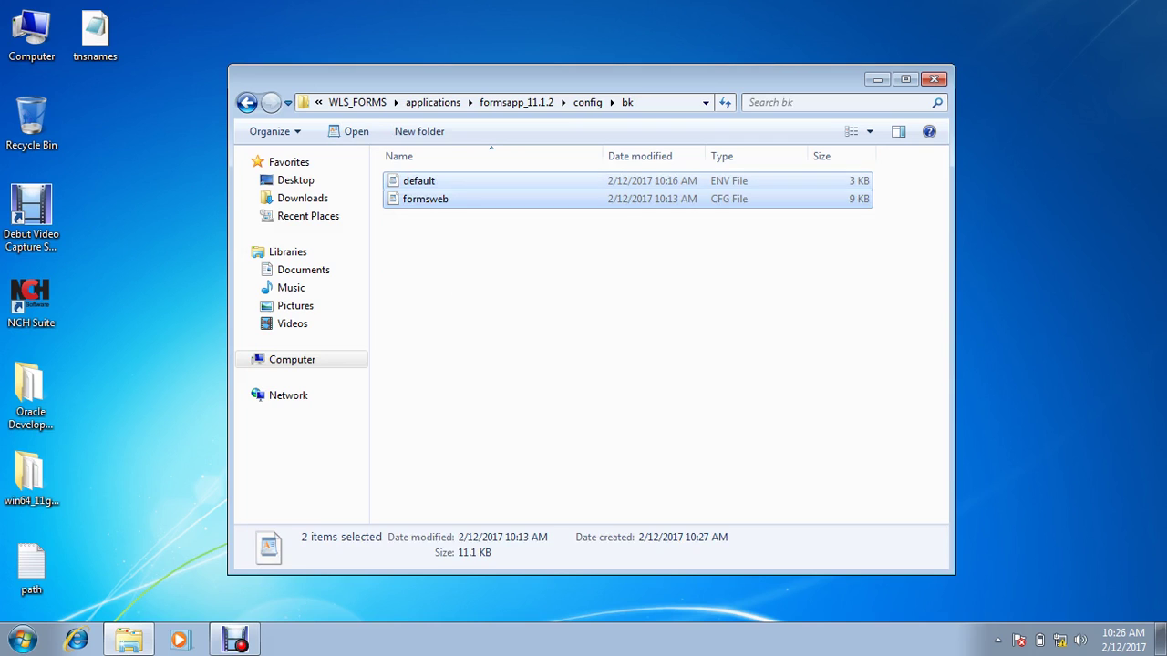
pyautogui.click(246, 103)
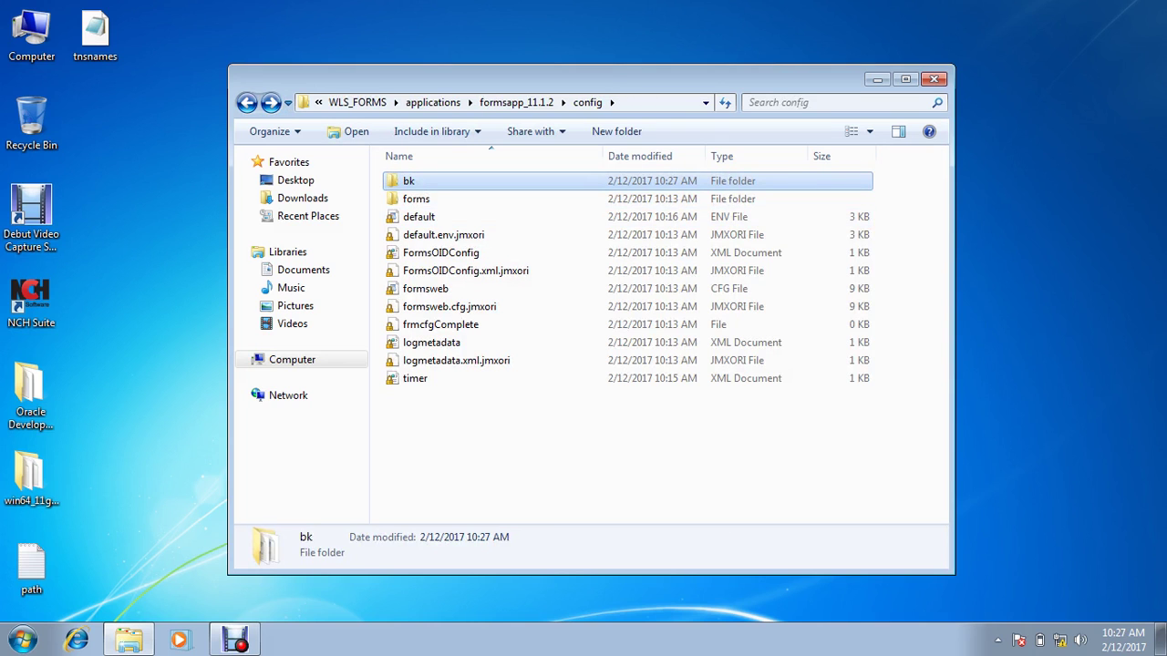
pyautogui.click(876, 79)
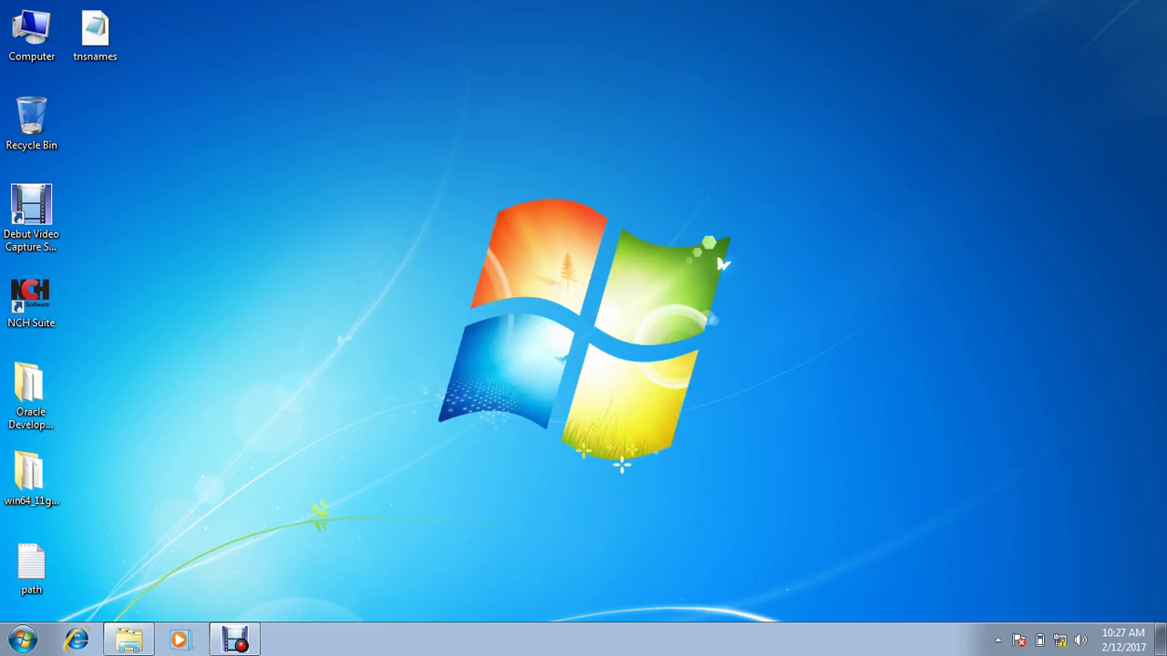
# Step: Launch the Services console via 'serv' search and jump to the Oracle services
pyautogui.press('super')
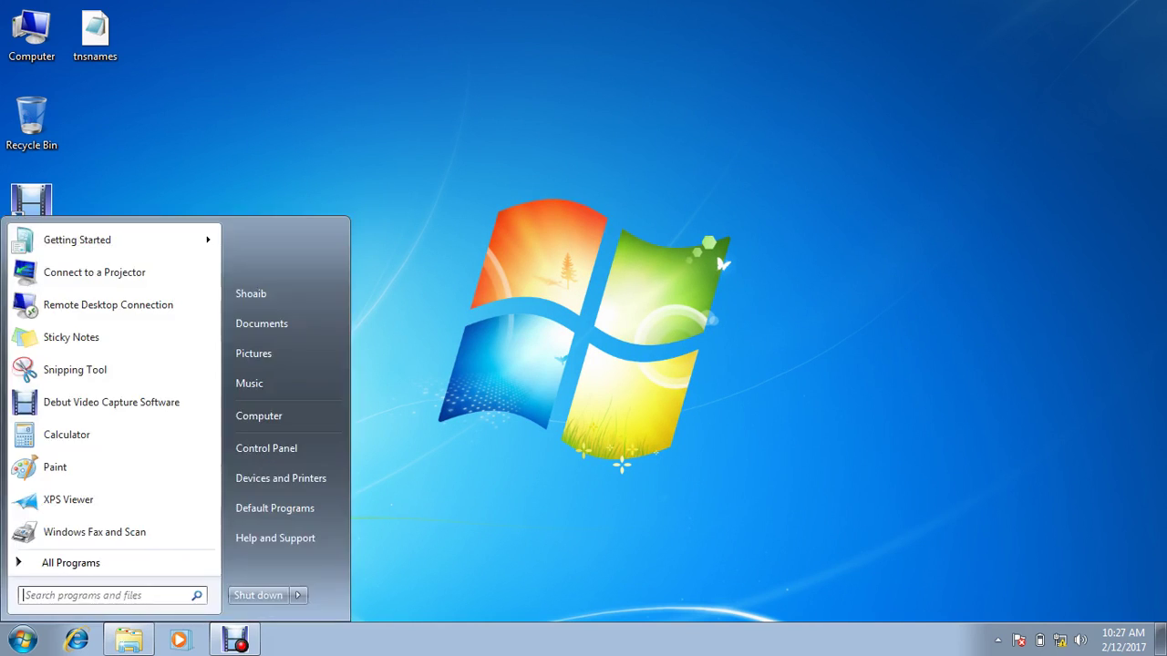
pyautogui.write('start')
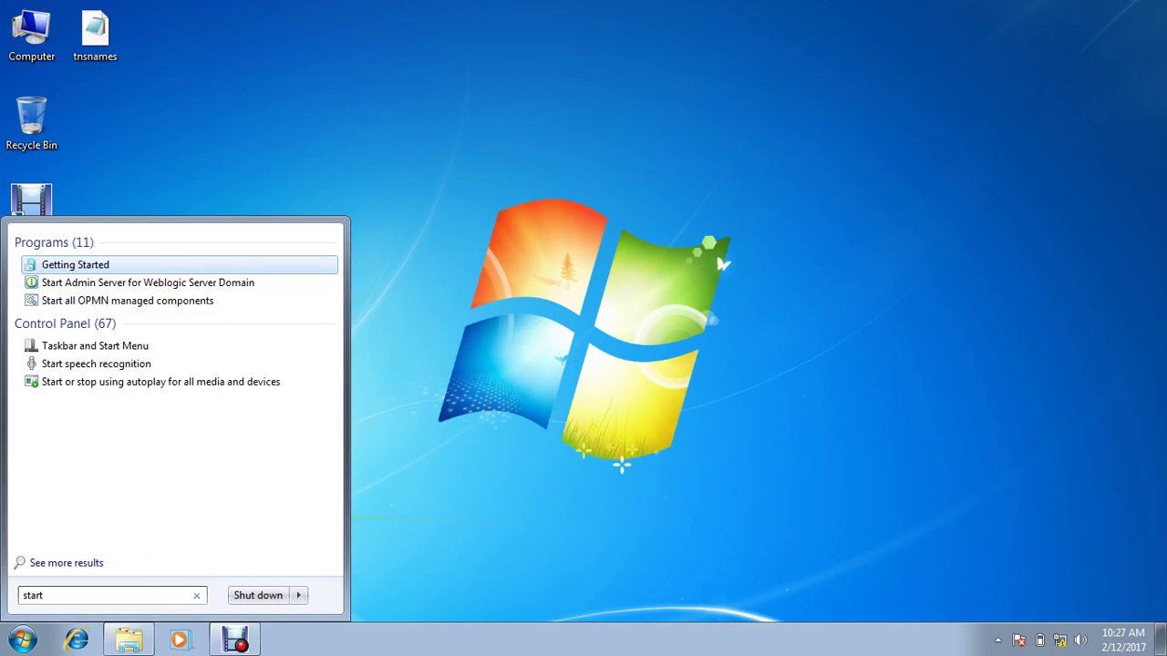
pyautogui.press('BackSpace')
pyautogui.press('BackSpace')
pyautogui.press('BackSpace')
pyautogui.press('BackSpace')
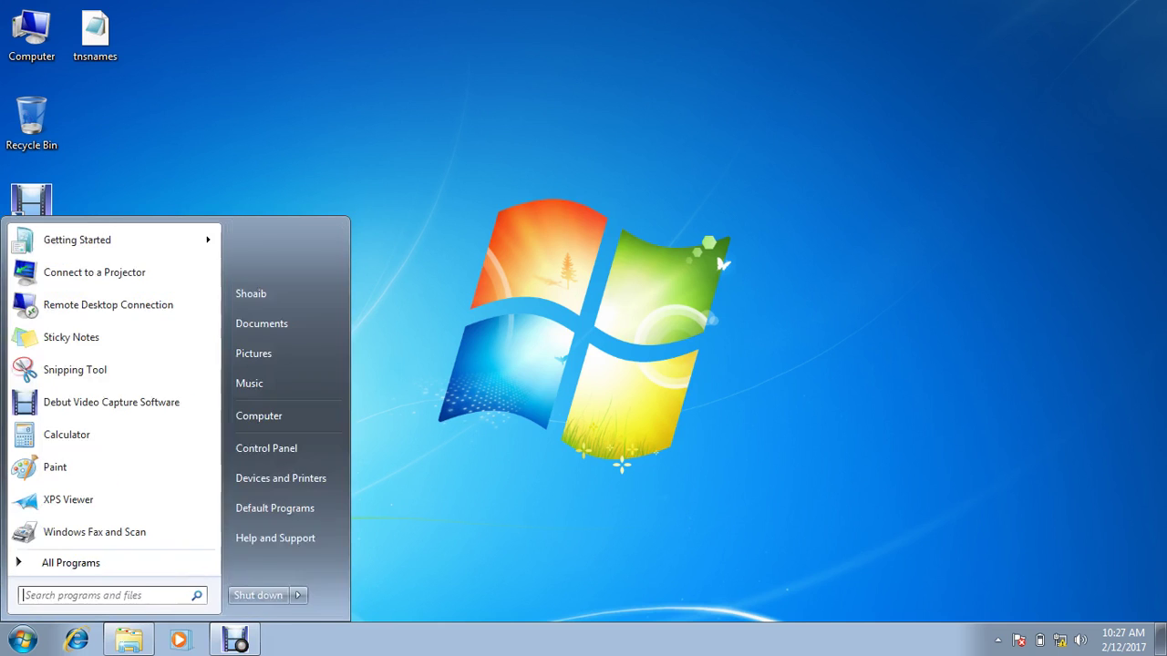
pyautogui.write('serv')
pyautogui.press('Down')
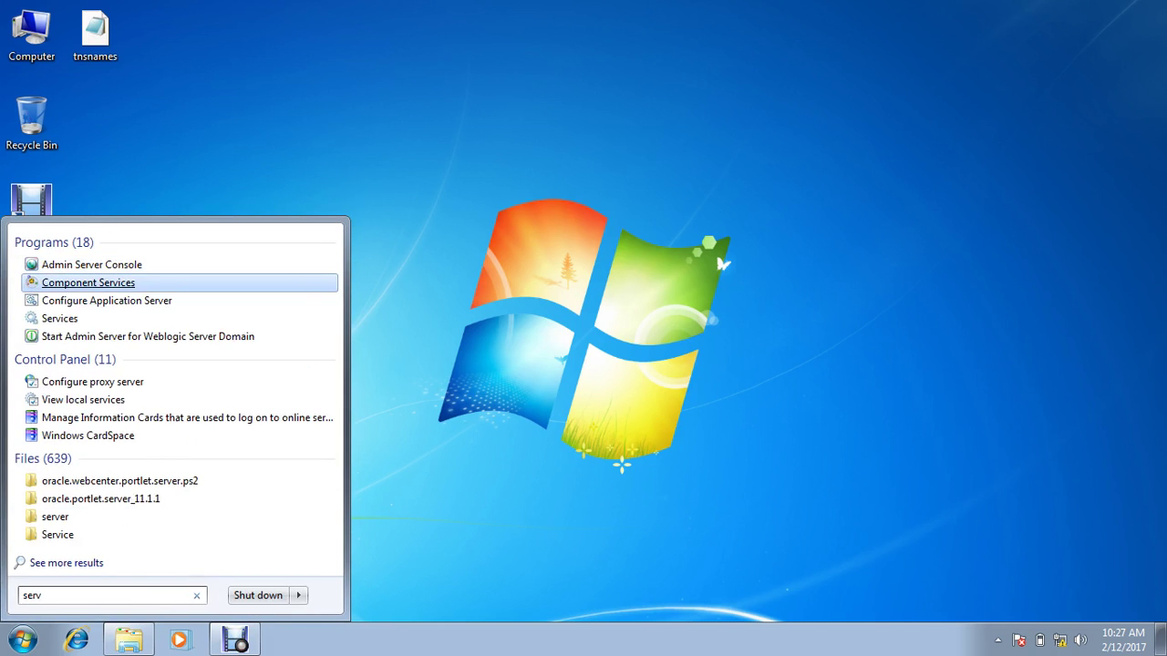
pyautogui.press('Down')
pyautogui.press('Down')
pyautogui.press('Return')
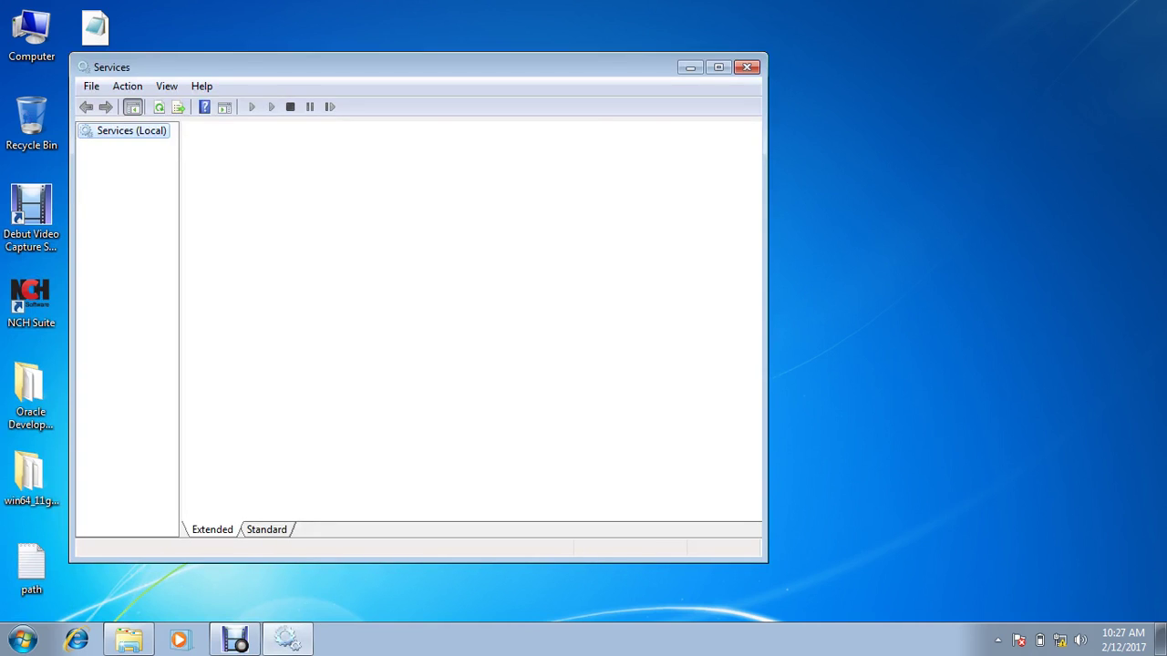
pyautogui.click(419, 216)
pyautogui.press('o')
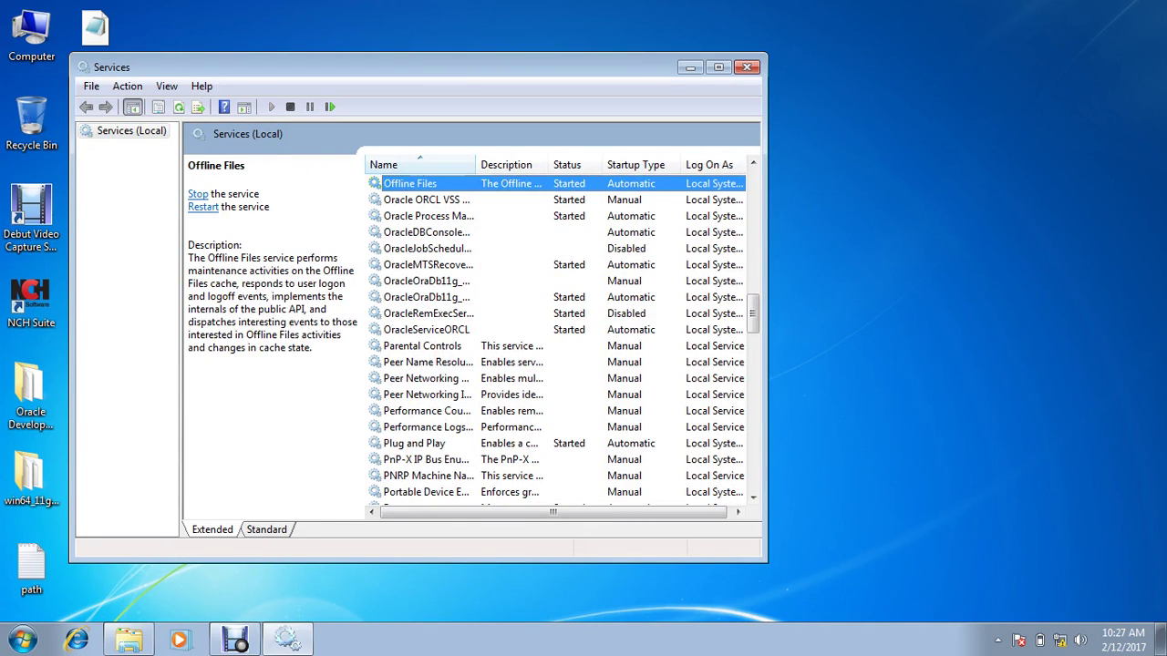
# Step: Set Oracle ORCL VSS Writer to Automatic startup and stop it
pyautogui.click(482, 199)
pyautogui.rightClick(481, 200)
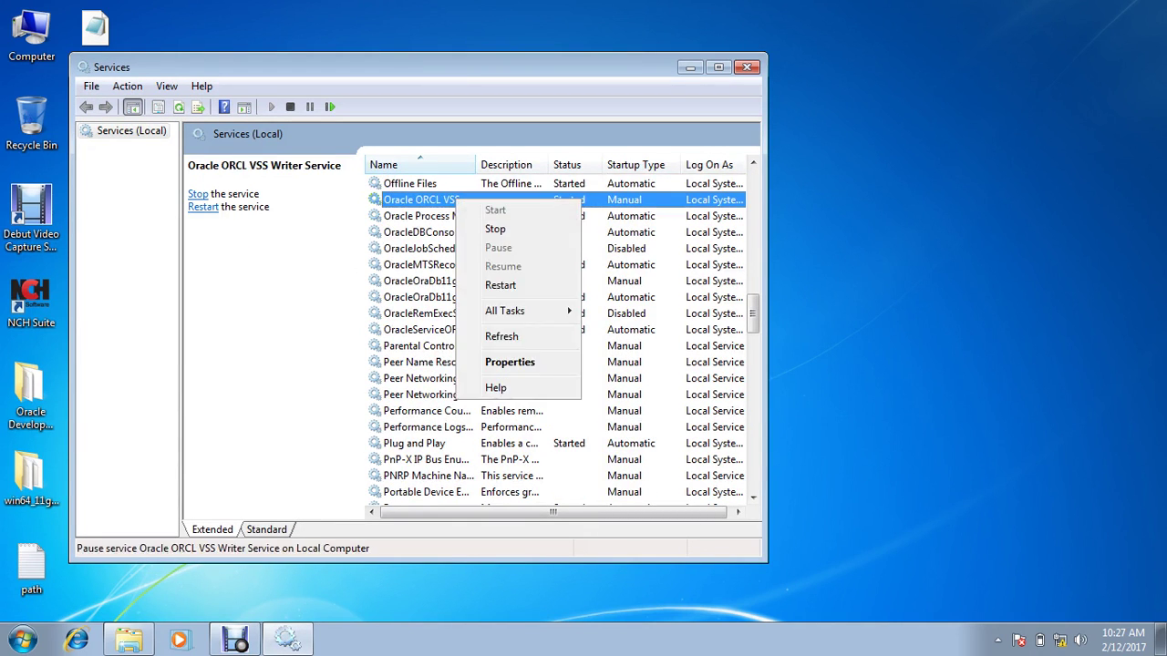
pyautogui.click(510, 361)
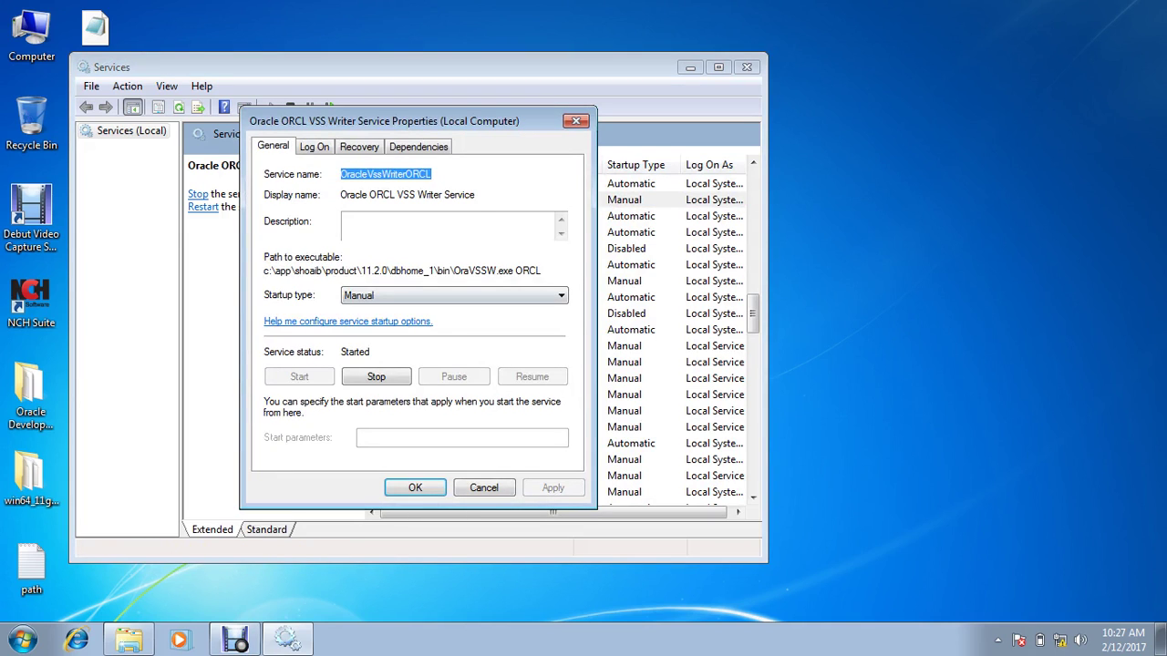
pyautogui.click(454, 295)
pyautogui.click(454, 322)
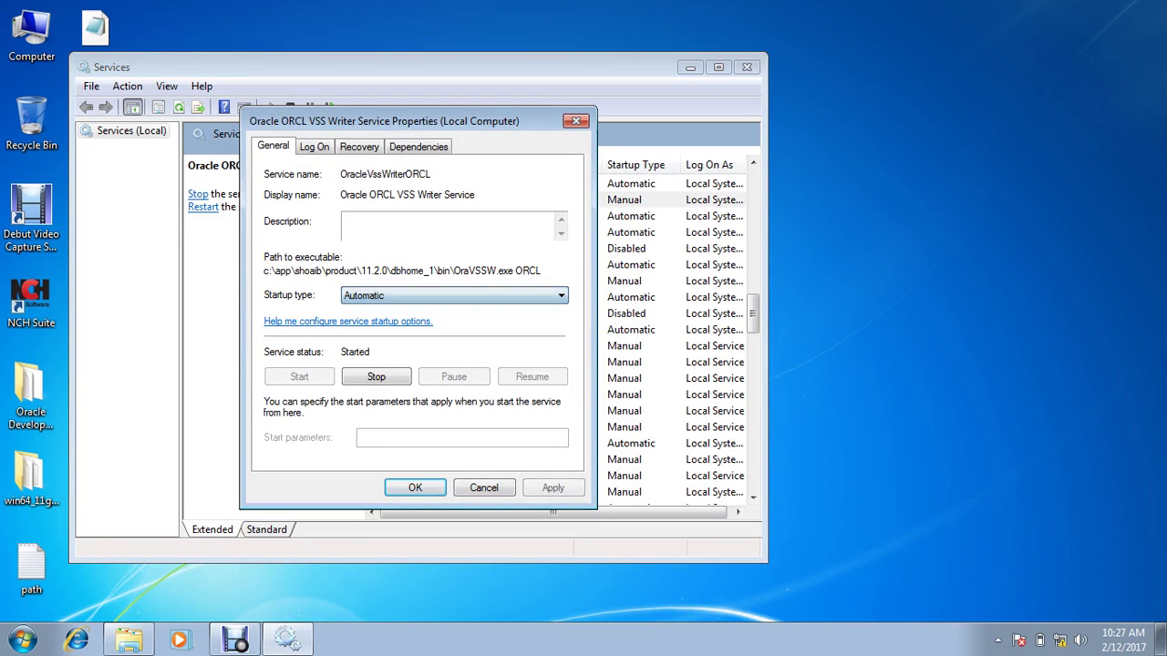
pyautogui.click(554, 488)
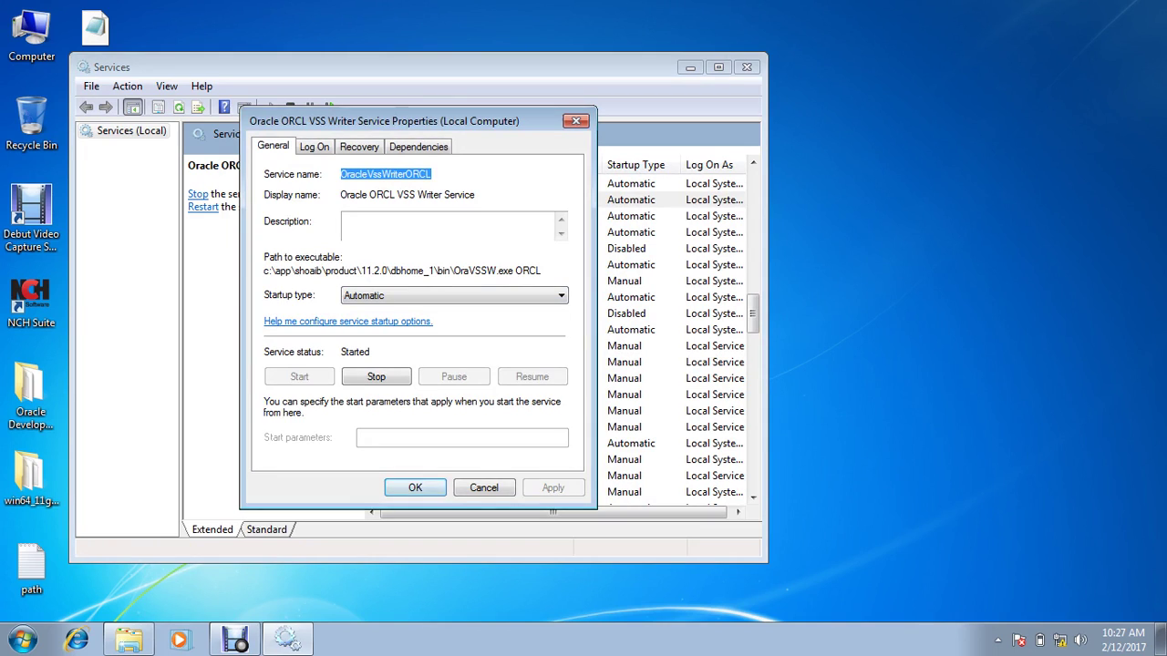
pyautogui.click(415, 488)
pyautogui.click(197, 193)
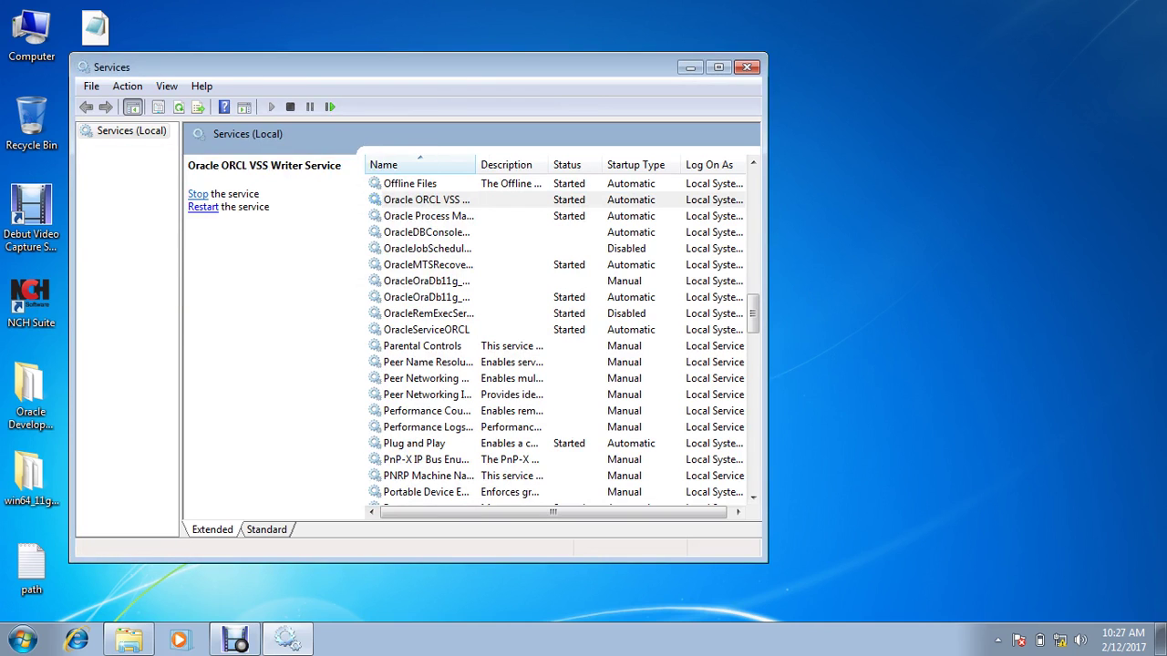
# Step: Set OracleJobSchedulerORCL to Automatic startup and start it
pyautogui.click(427, 248)
pyautogui.rightClick(402, 253)
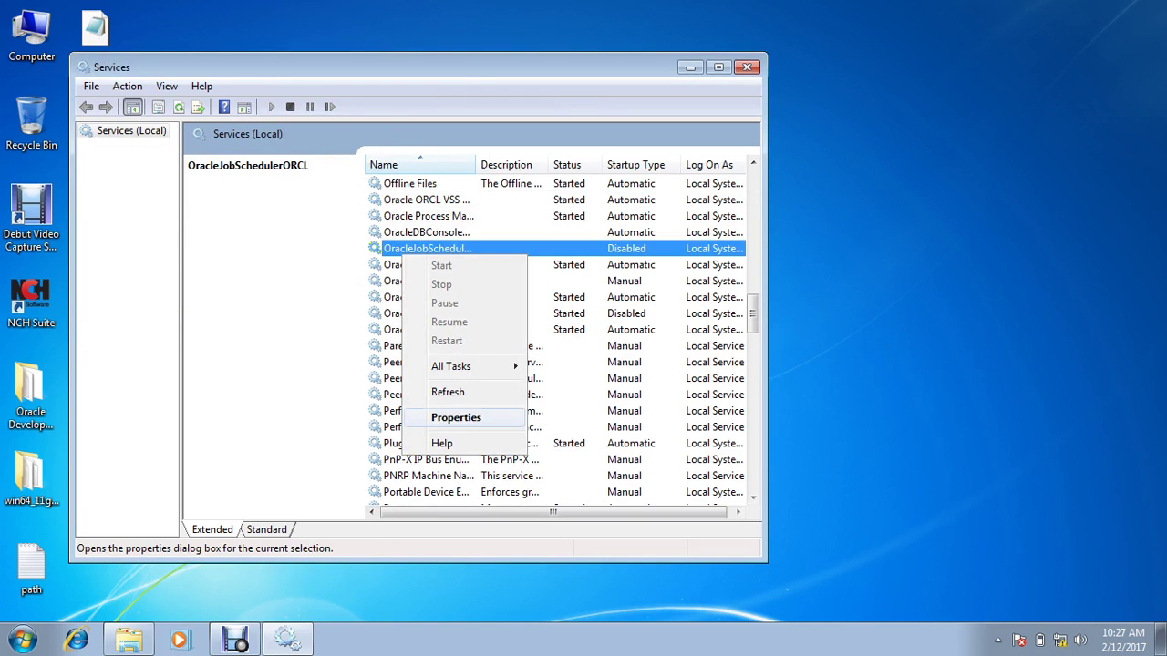
pyautogui.click(456, 417)
pyautogui.click(454, 295)
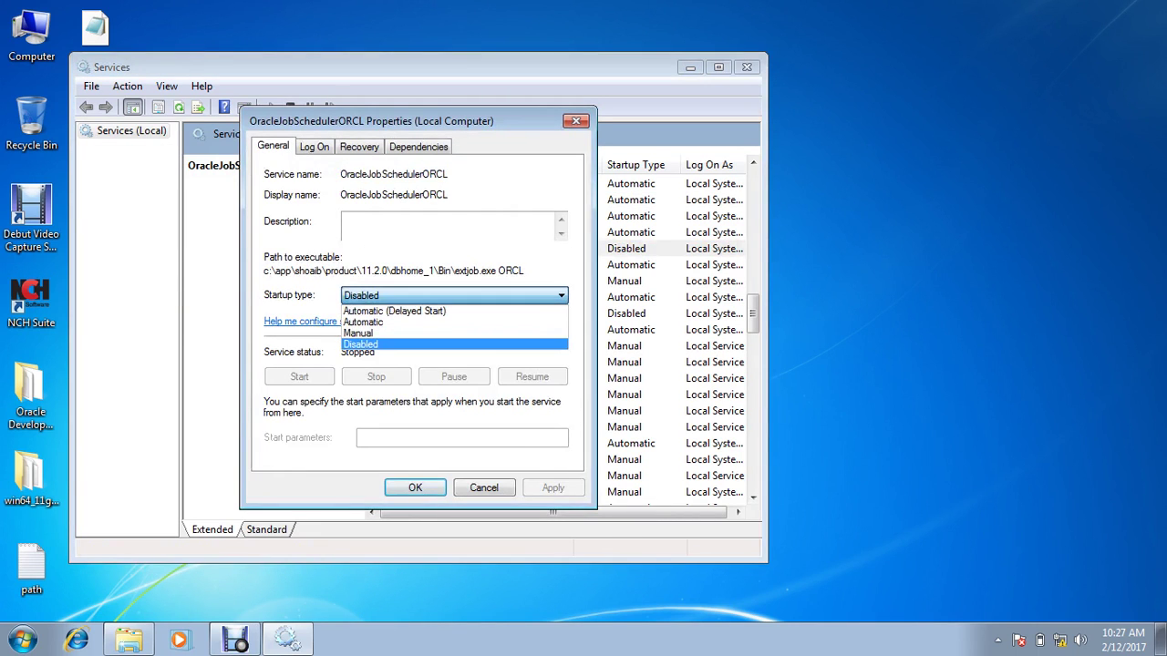
pyautogui.click(383, 322)
pyautogui.click(552, 488)
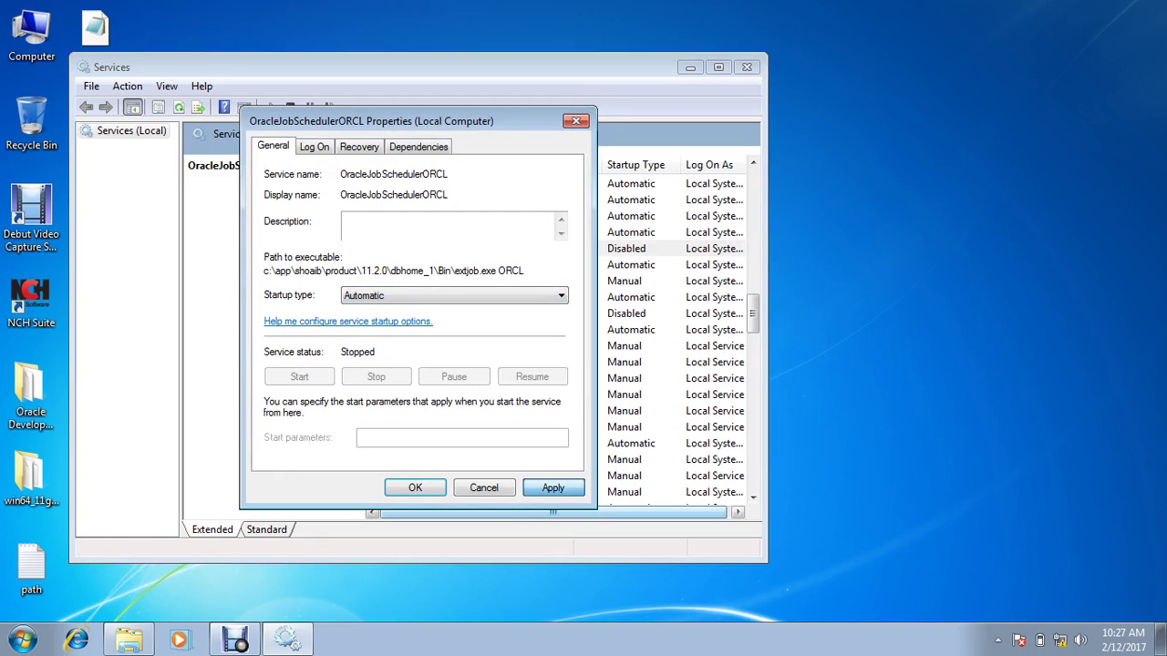
pyautogui.click(299, 376)
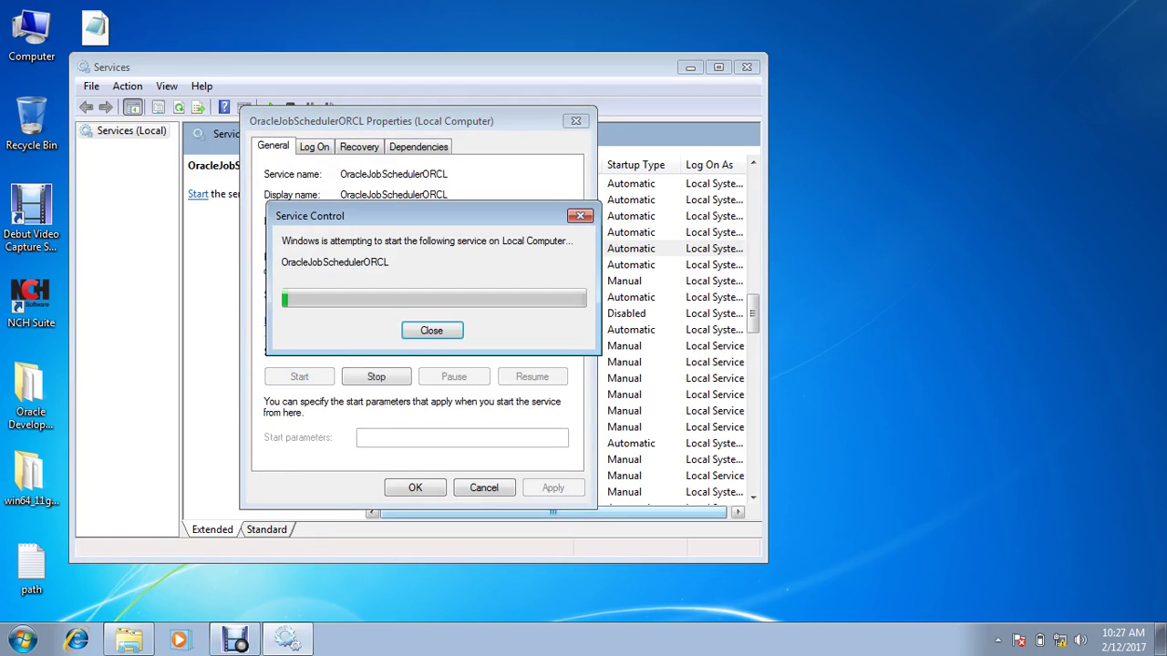
pyautogui.press('Return')
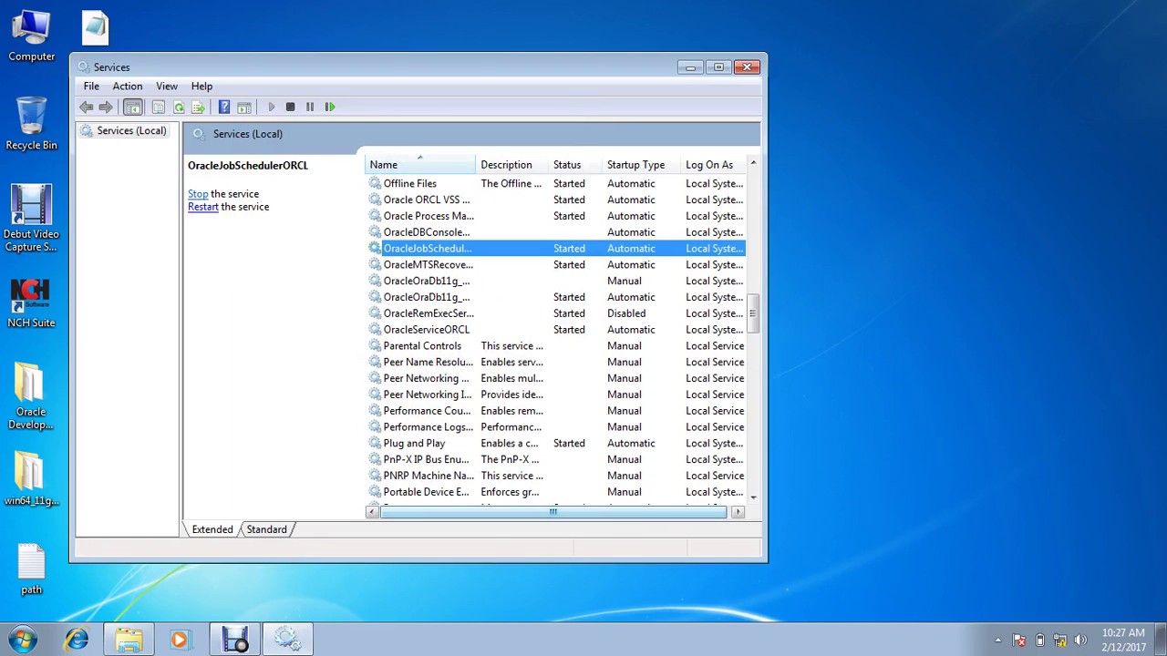
# Step: Set OracleOraDb11g_home1ClrAgent to Automatic startup and start it
pyautogui.click(427, 281)
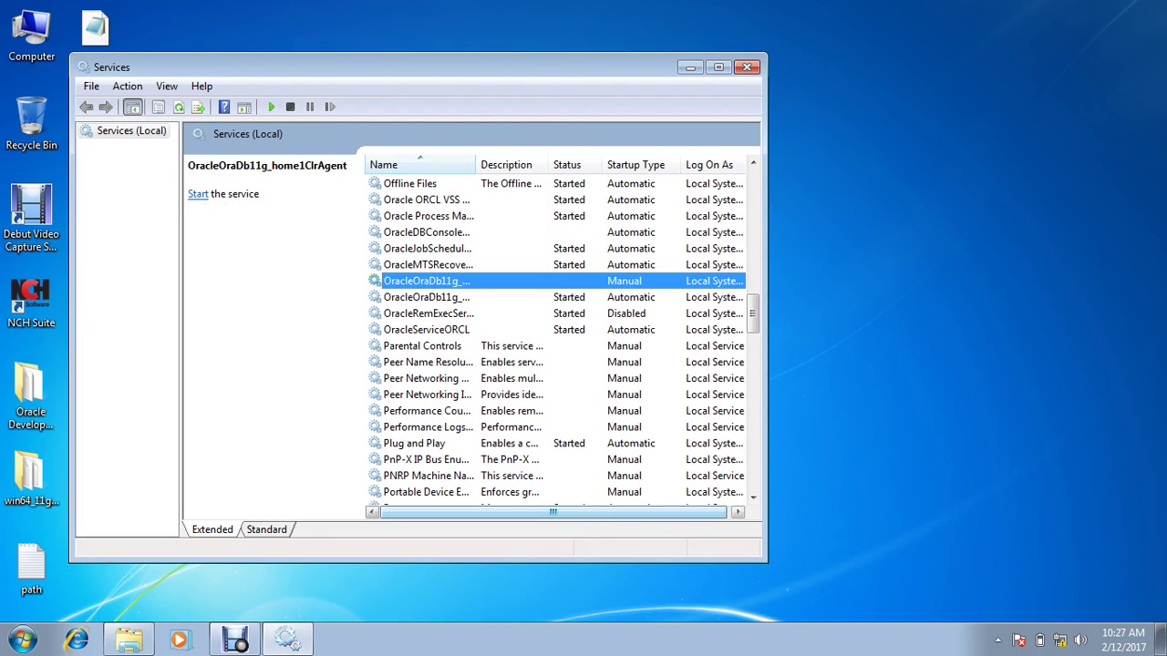
pyautogui.rightClick(426, 281)
pyautogui.click(455, 445)
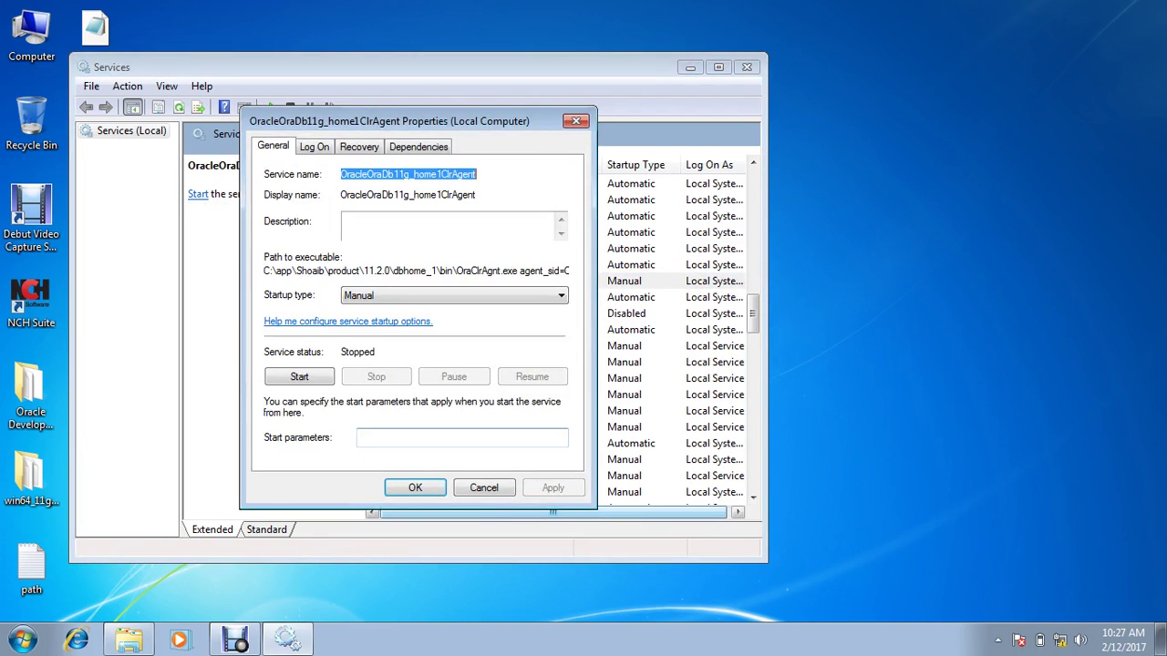
pyautogui.click(454, 295)
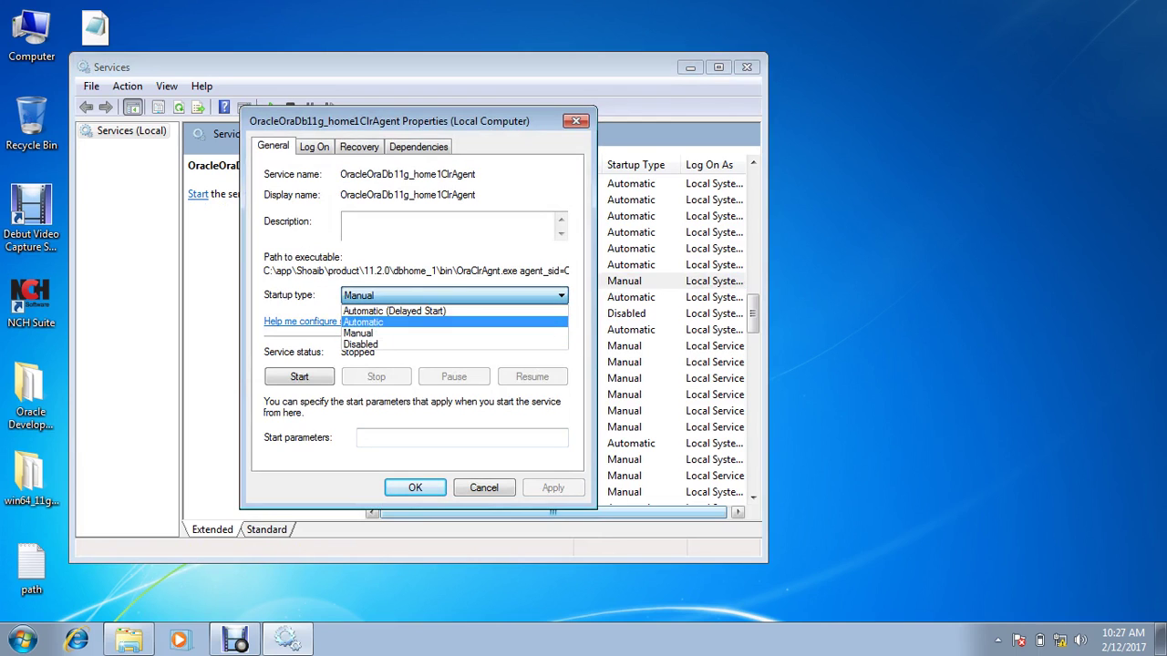
pyautogui.click(392, 320)
pyautogui.click(299, 377)
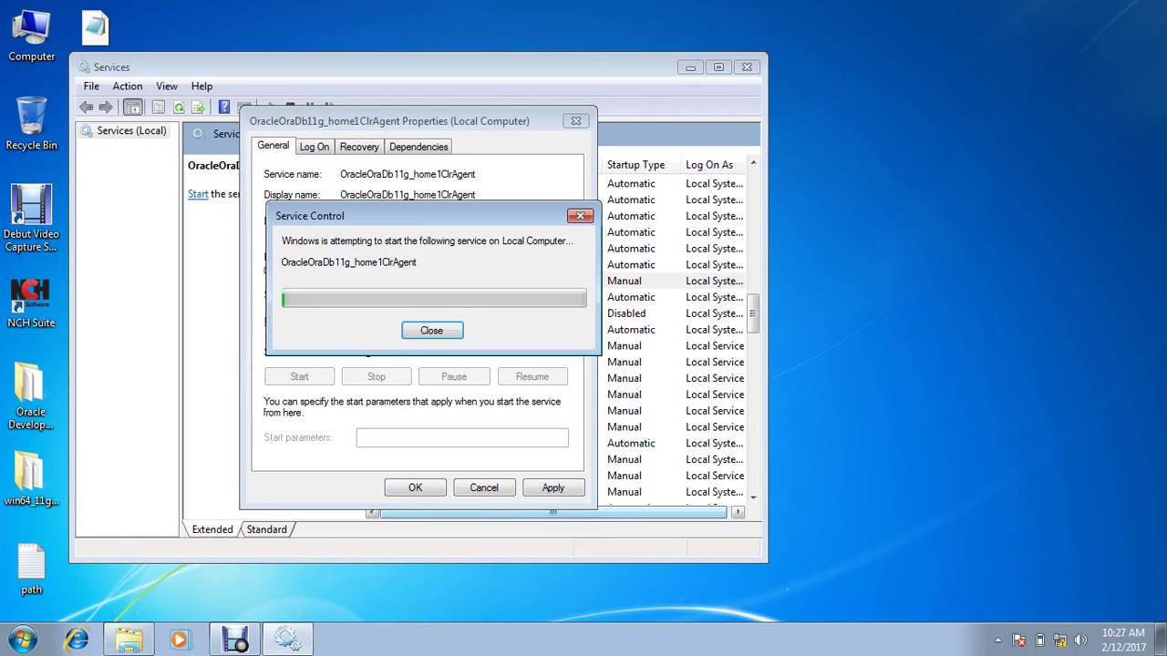
pyautogui.click(414, 487)
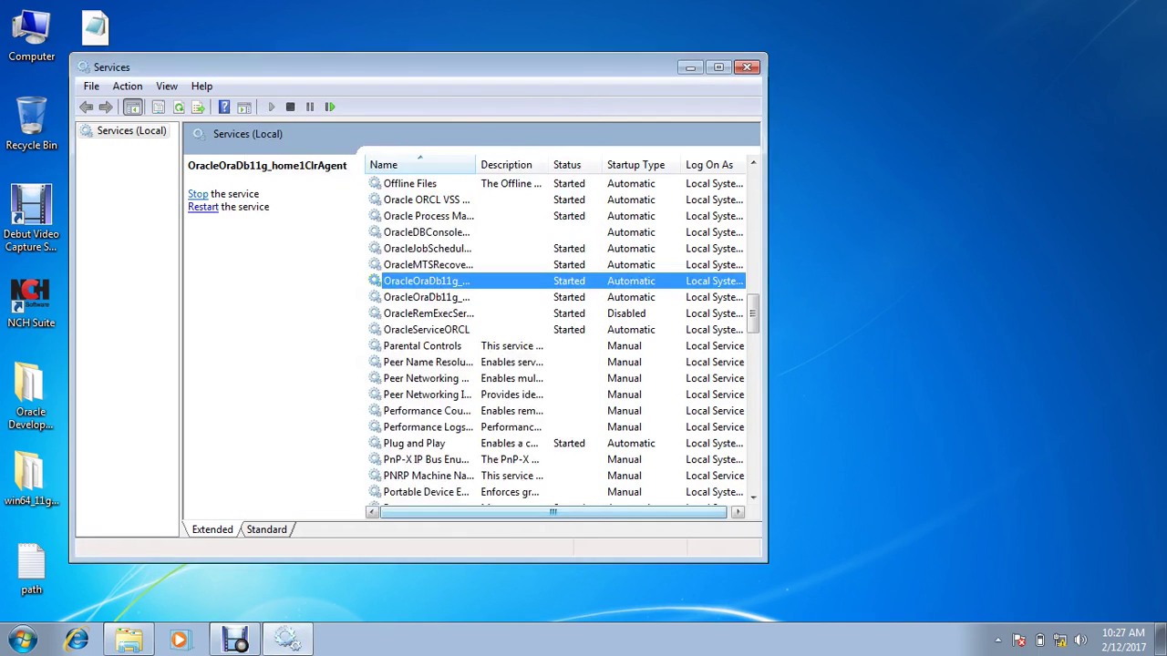
# Step: Restart OracleRemExecService and dismiss the resulting Error 1060 message
pyautogui.click(415, 312)
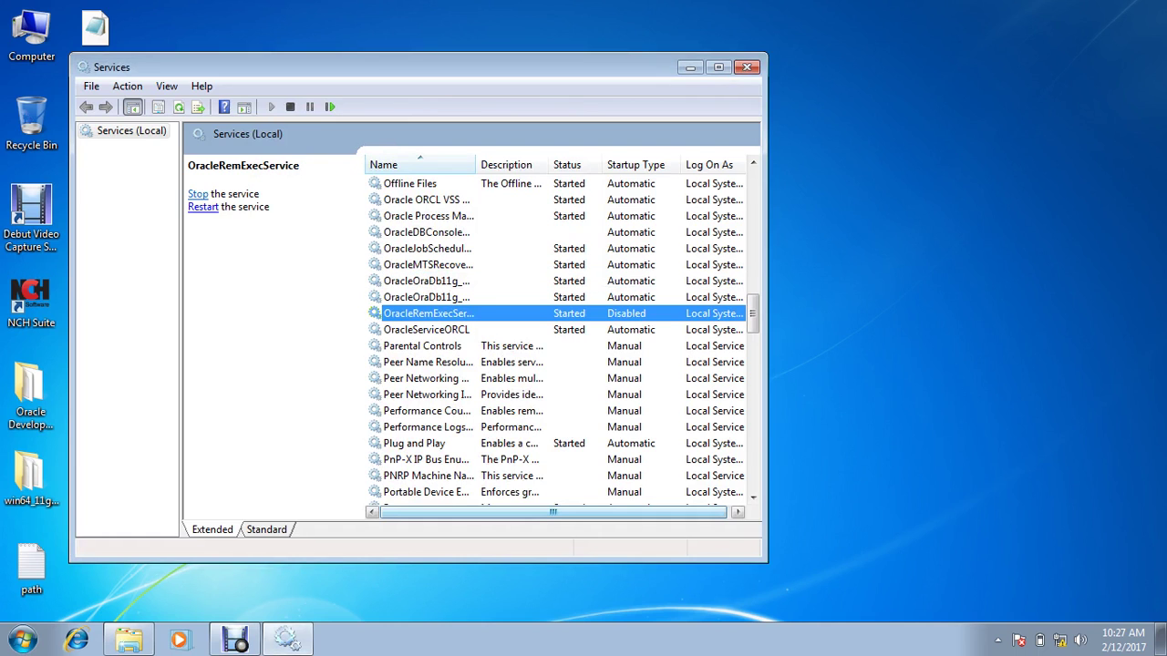
pyautogui.rightClick(413, 312)
pyautogui.click(458, 397)
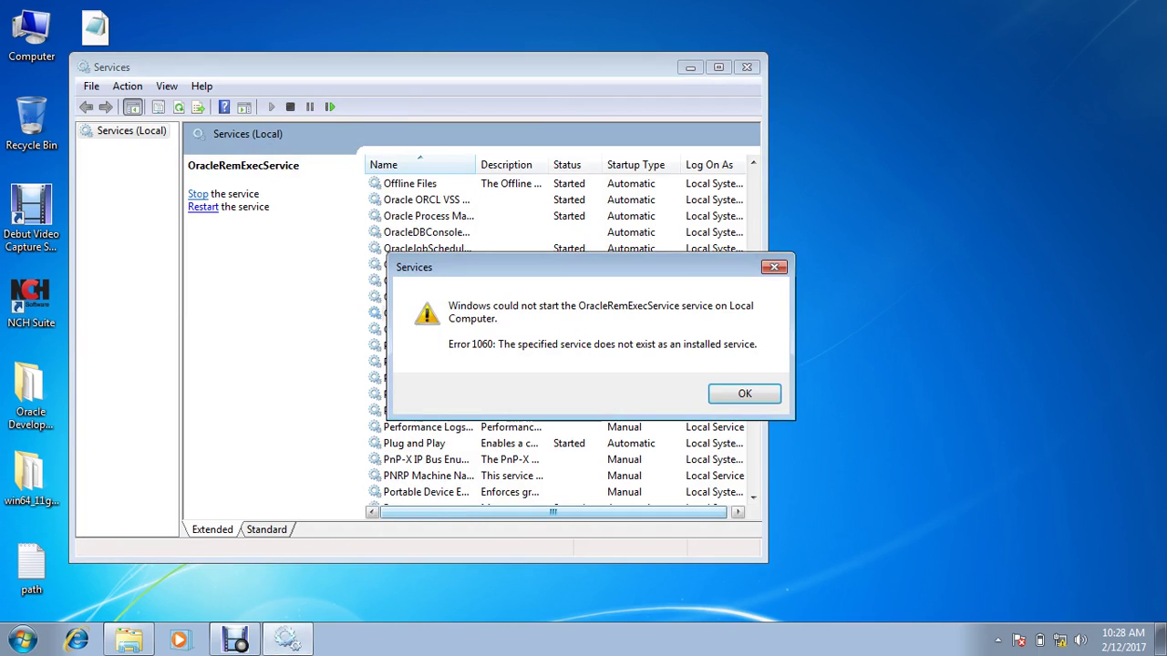
pyautogui.press('Return')
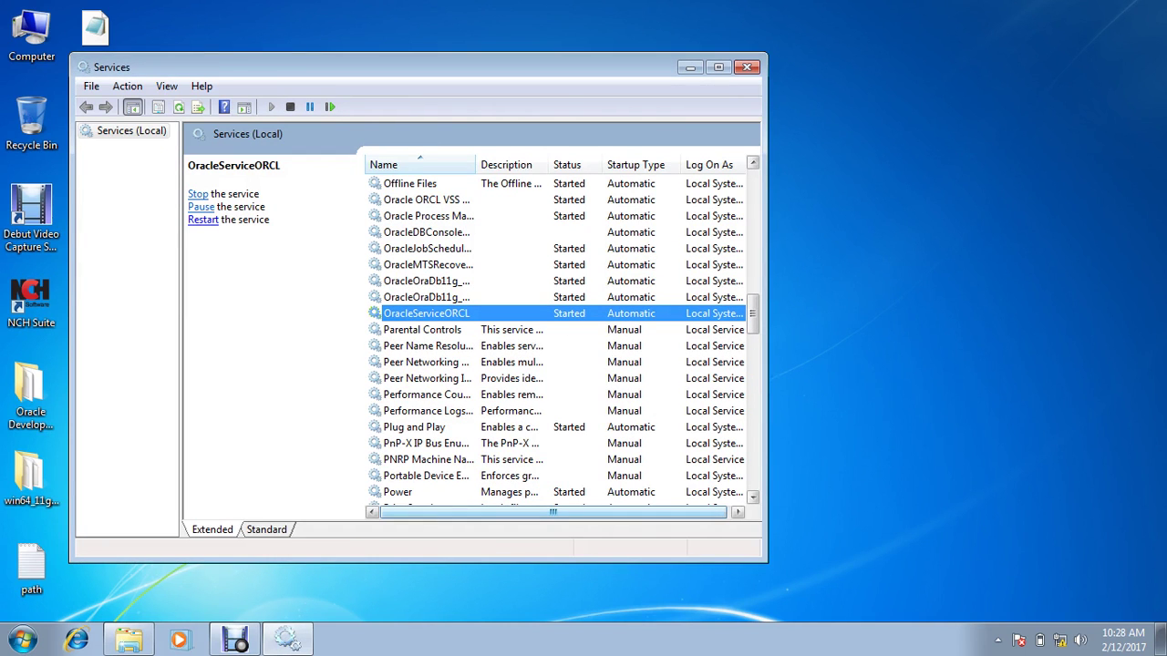
# Step: Close Services, run Start Weblogic Admin Server from a 'start ad' search, and minimize its console
pyautogui.click(747, 67)
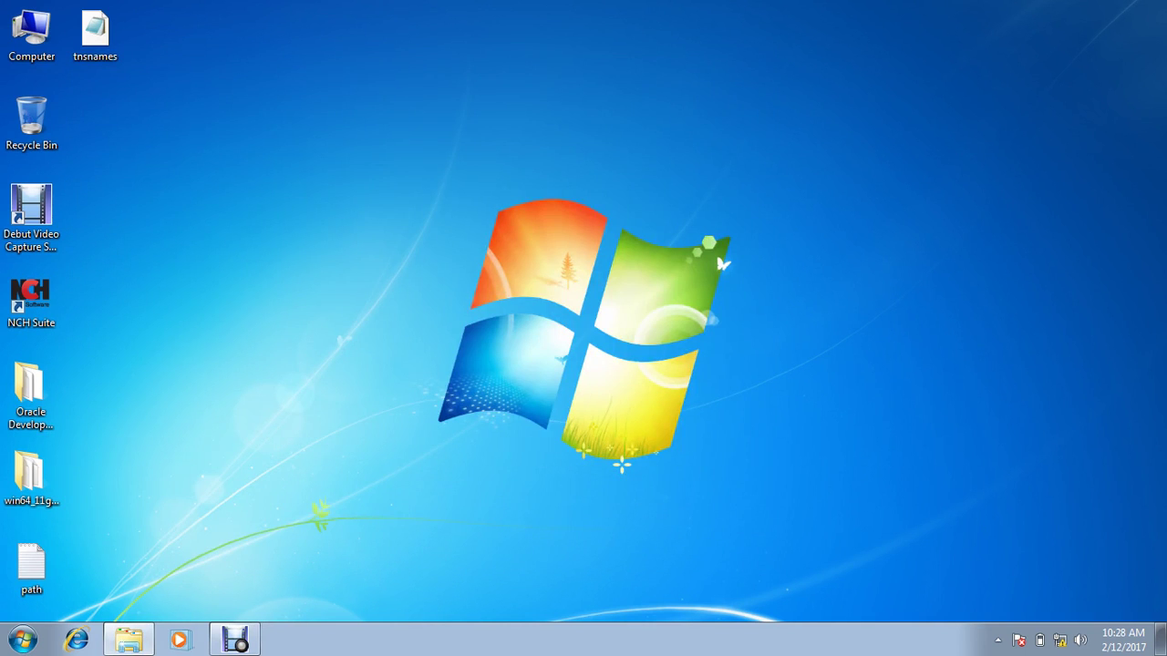
pyautogui.press('super')
pyautogui.write('start')
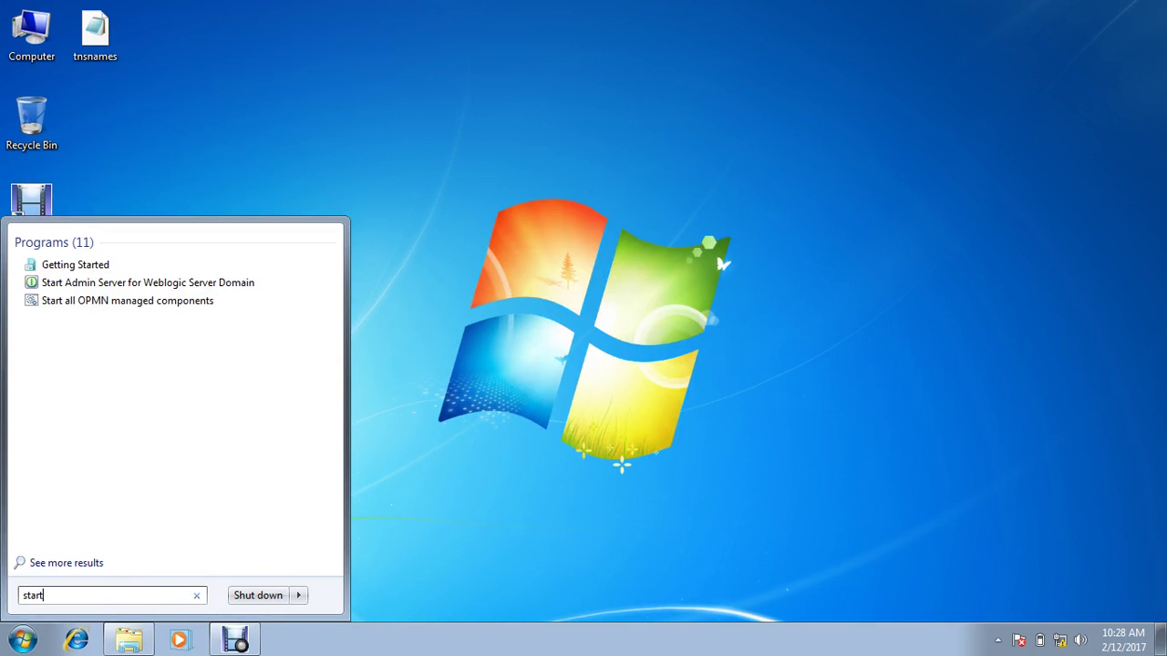
pyautogui.write(' ad')
pyautogui.press('Down')
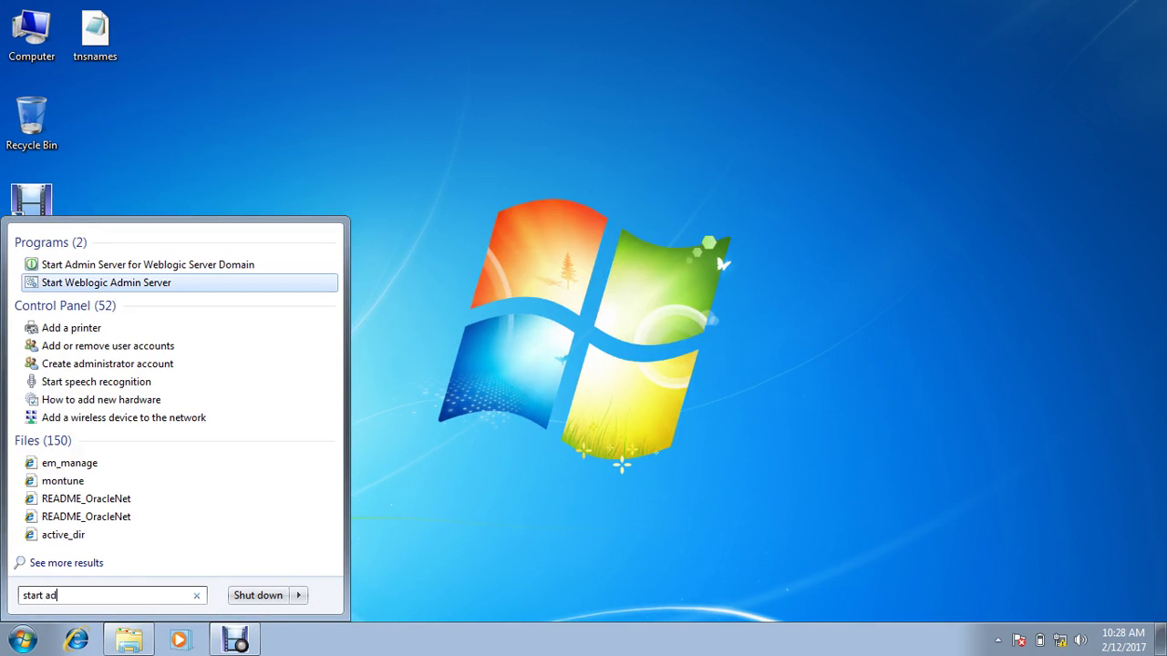
pyautogui.press('Return')
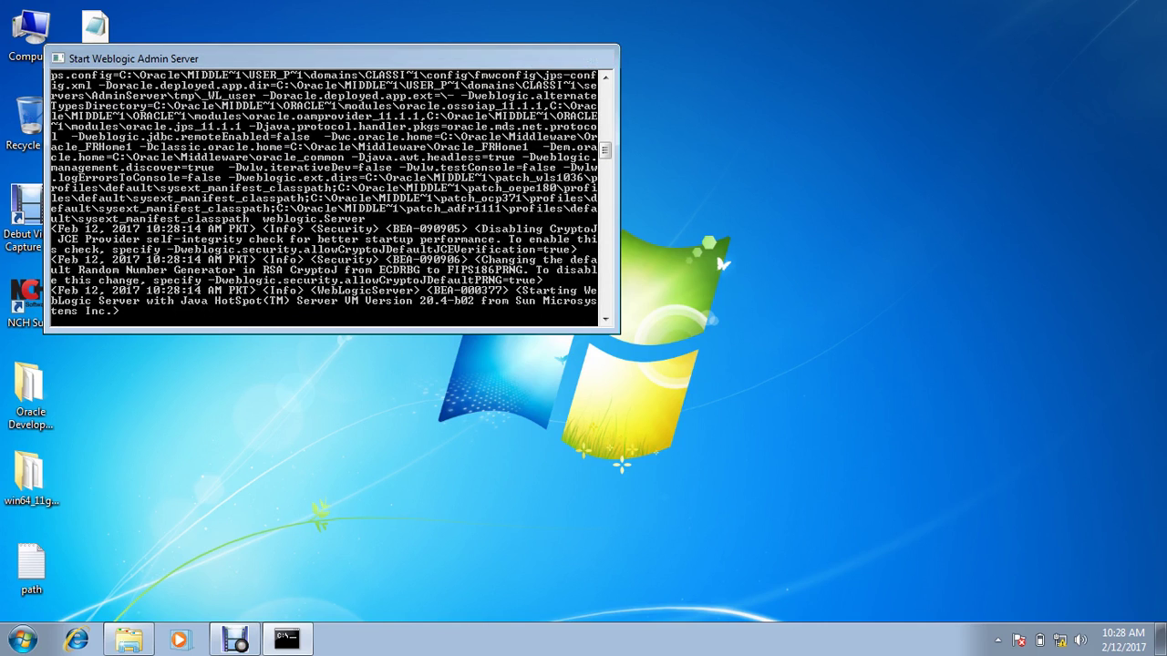
pyautogui.click(543, 58)
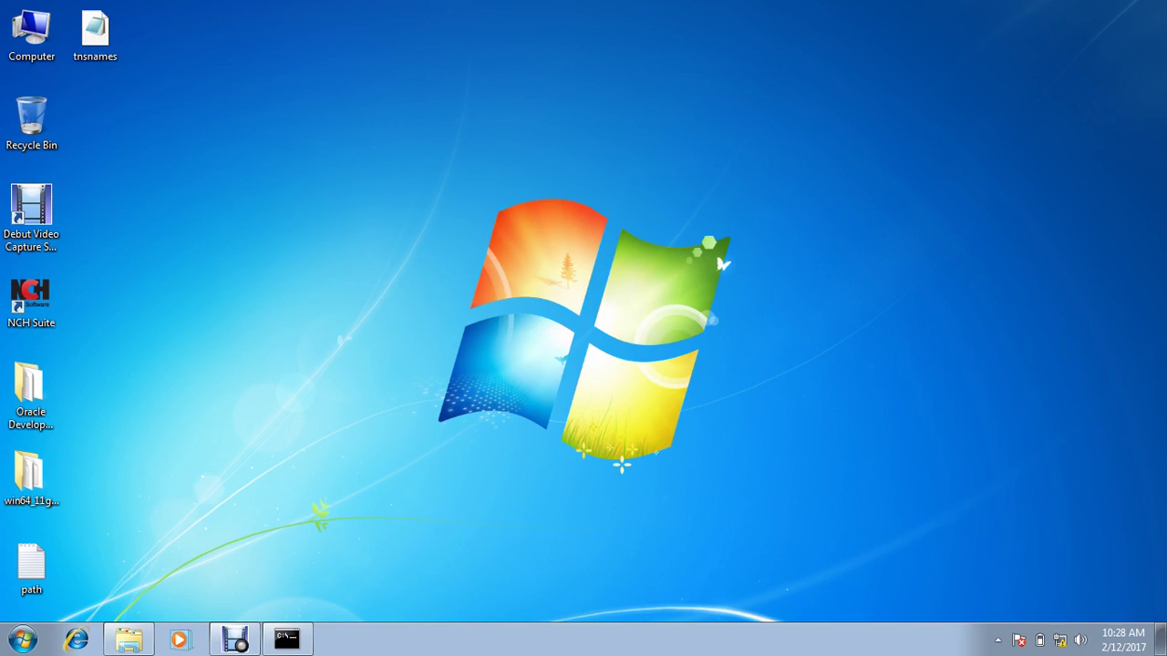
# Step: Create a new folder named forms on Local Disk (D:)
pyautogui.doubleClick(31, 32)
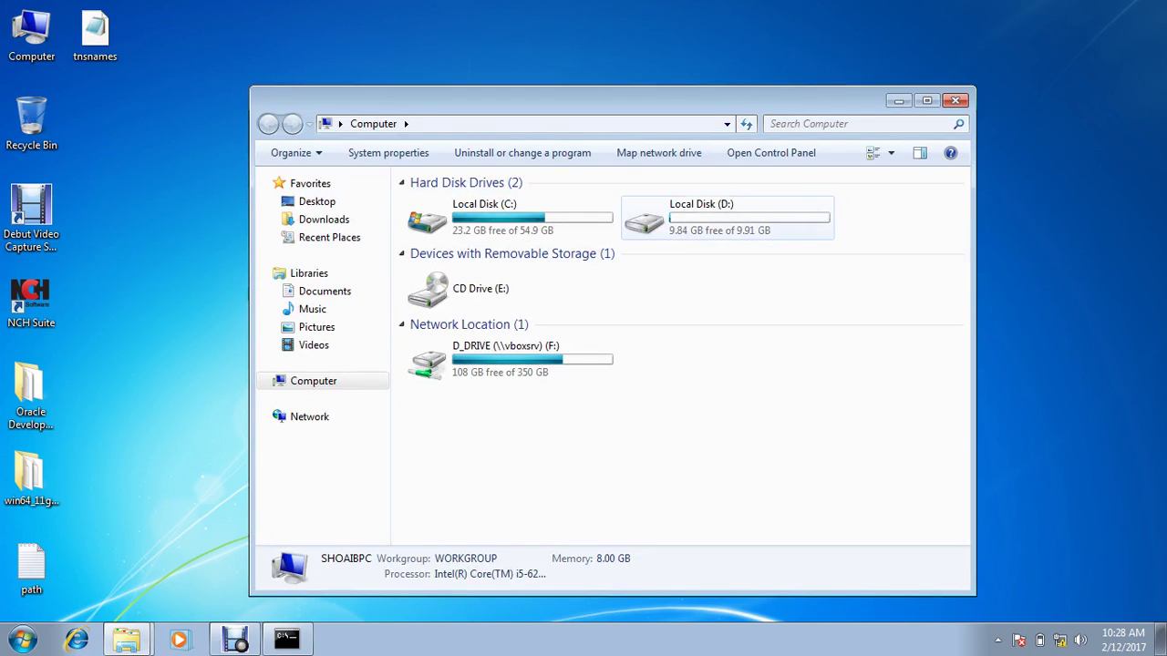
pyautogui.doubleClick(674, 215)
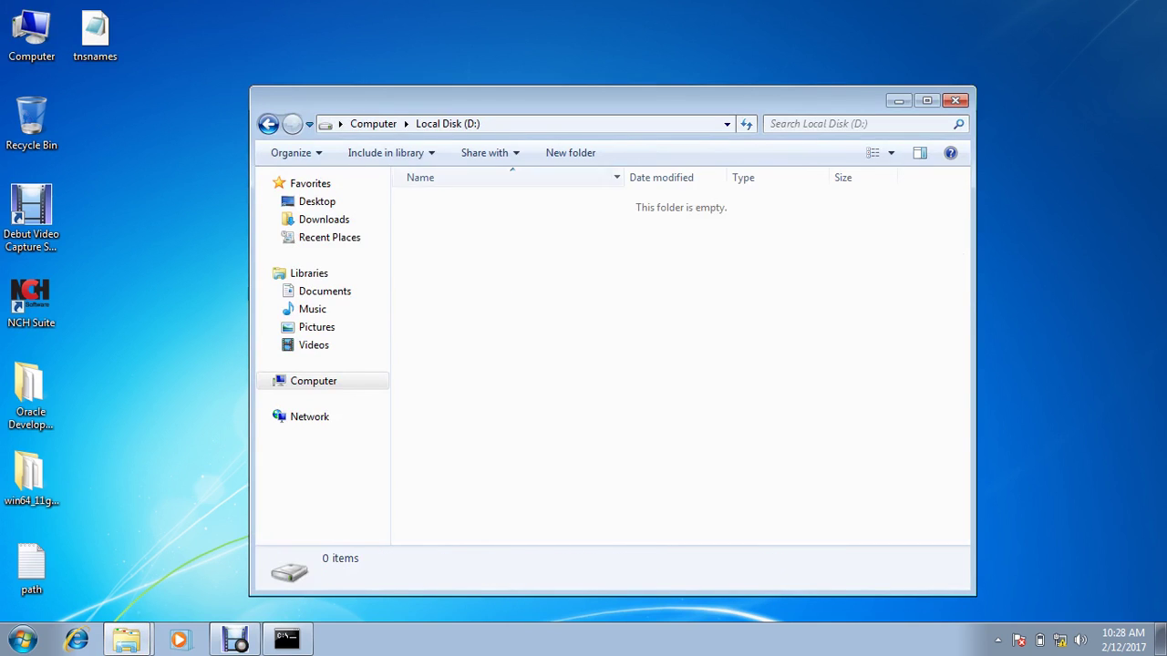
pyautogui.click(570, 152)
pyautogui.write('forms')
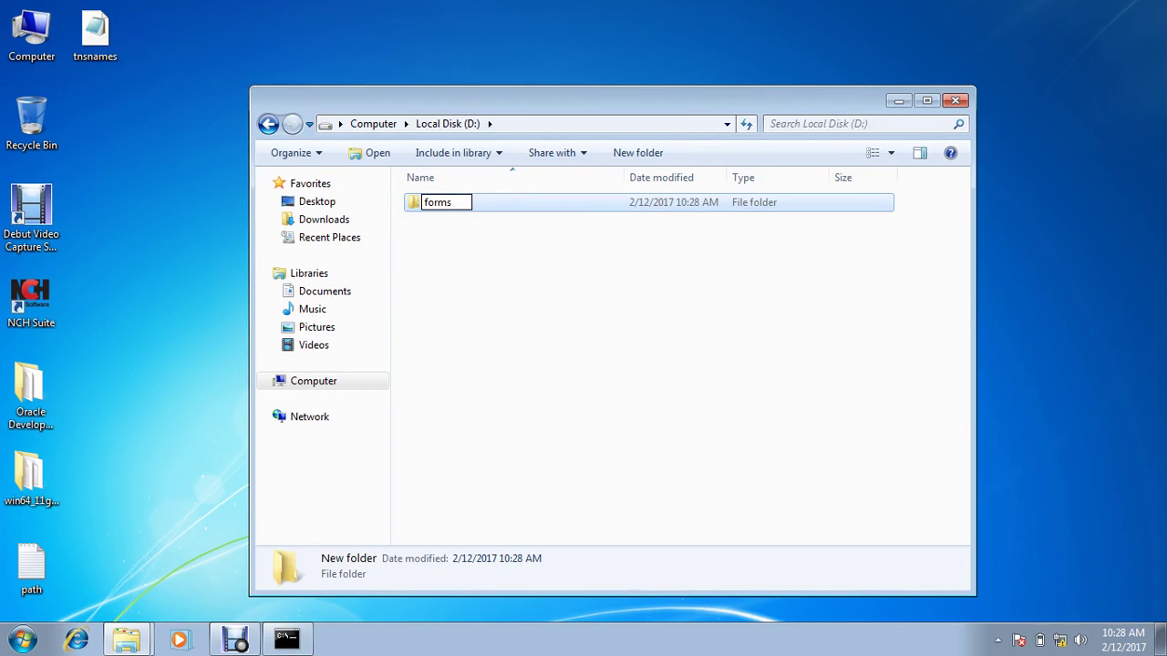
pyautogui.press('Return')
# Step: Cancel a second 'reports' folder, open D:\forms, then return to config and select default
pyautogui.click(638, 152)
pyautogui.write('reports')
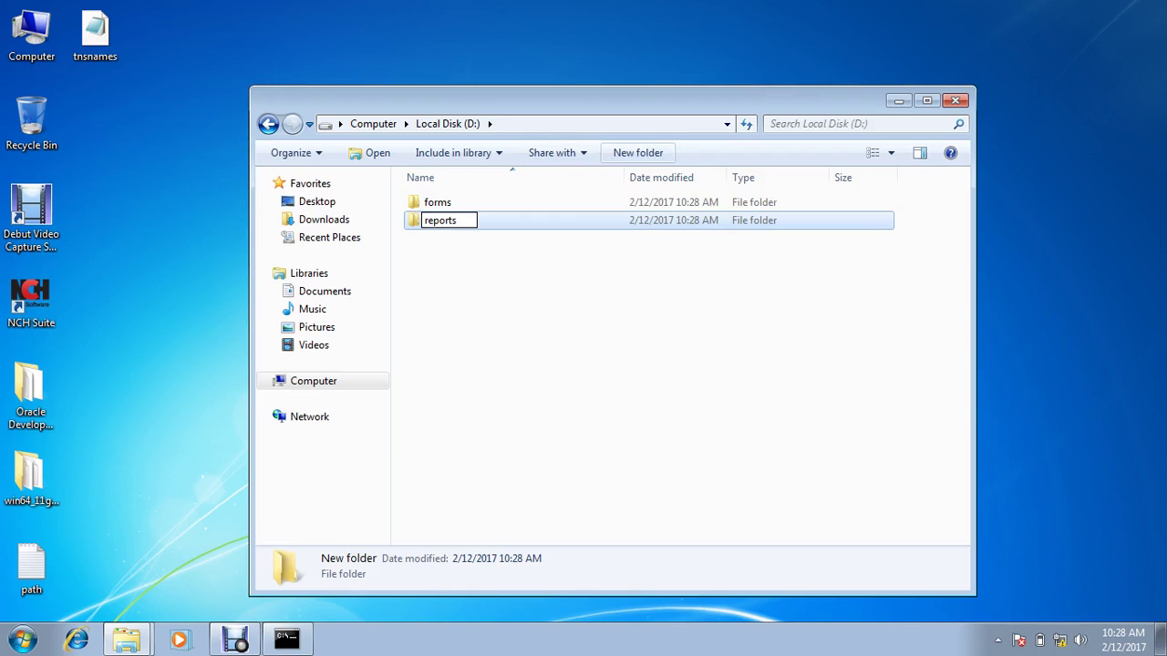
pyautogui.press('Escape')
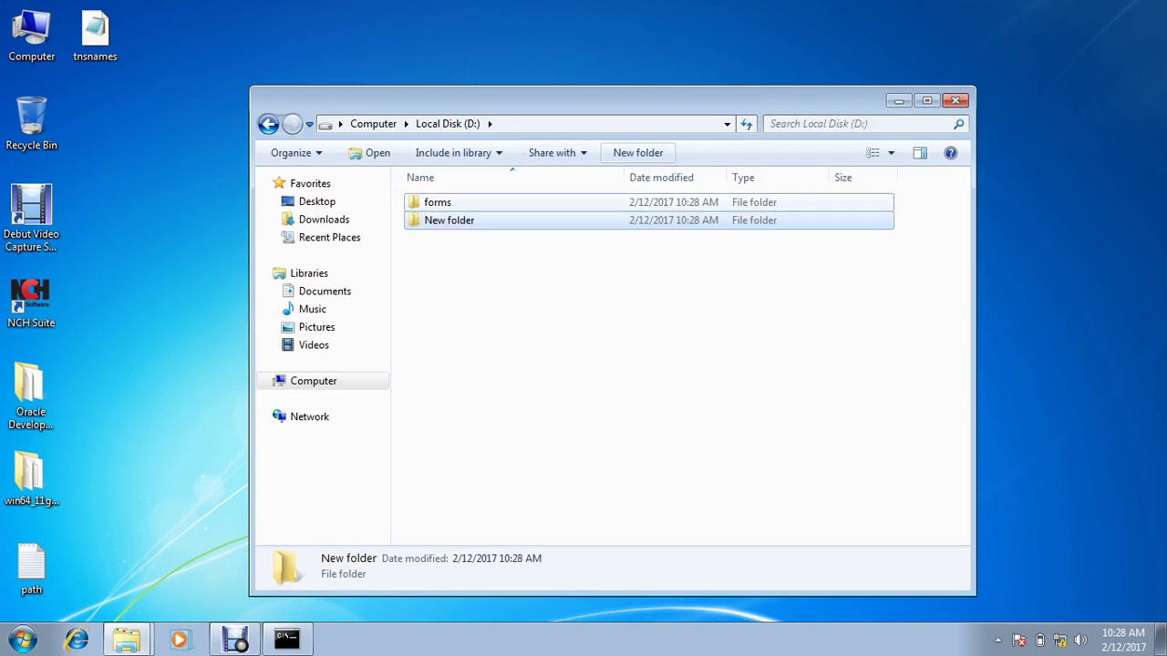
pyautogui.press('Up')
pyautogui.press('Return')
pyautogui.hotkey('alt', 'd')
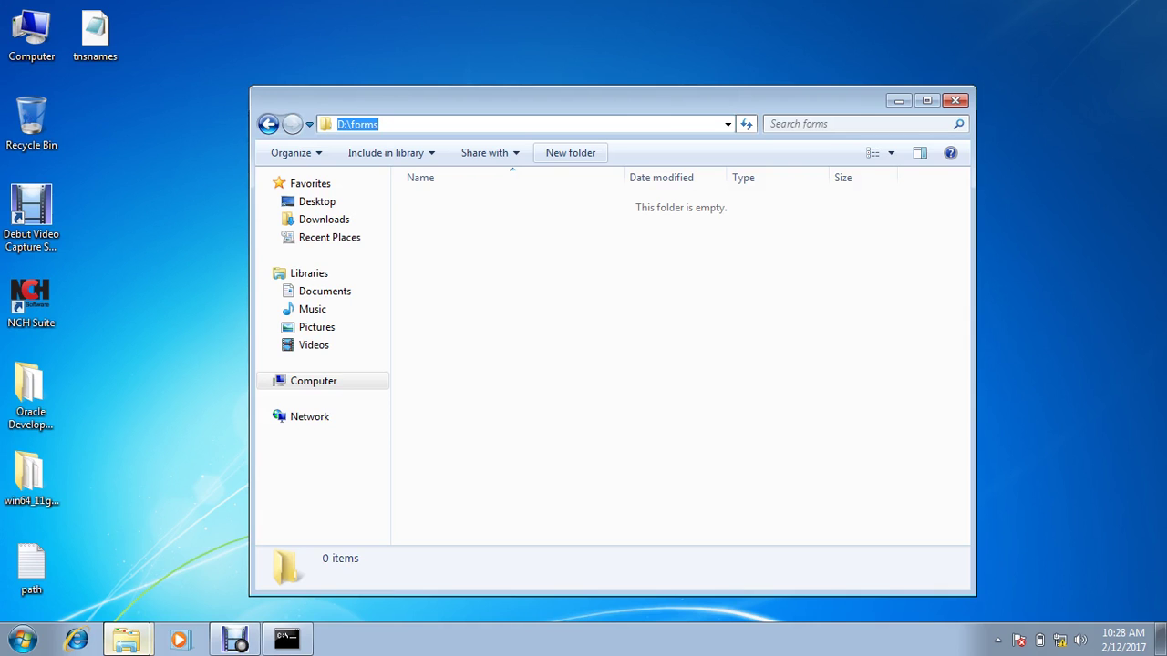
pyautogui.hotkey('alt', 'Tab')
pyautogui.click(418, 216)
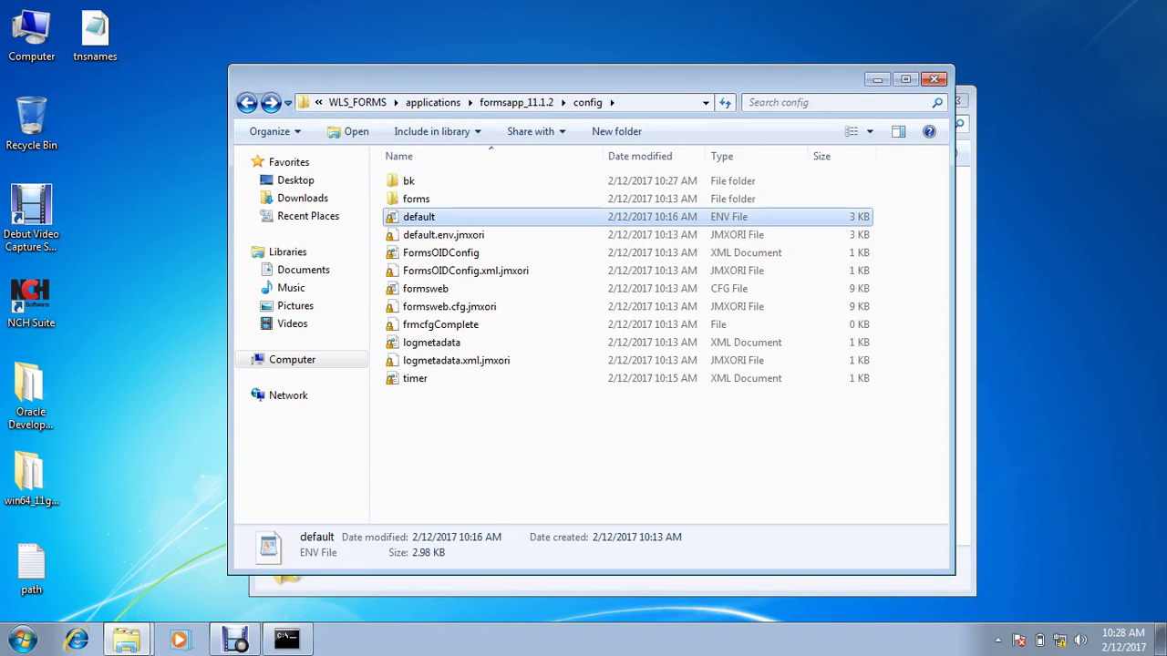
# Step: Append ;D:\forms to FORMS_PATH in default.env, save, close WordPad, and minimize config
pyautogui.press('Return')
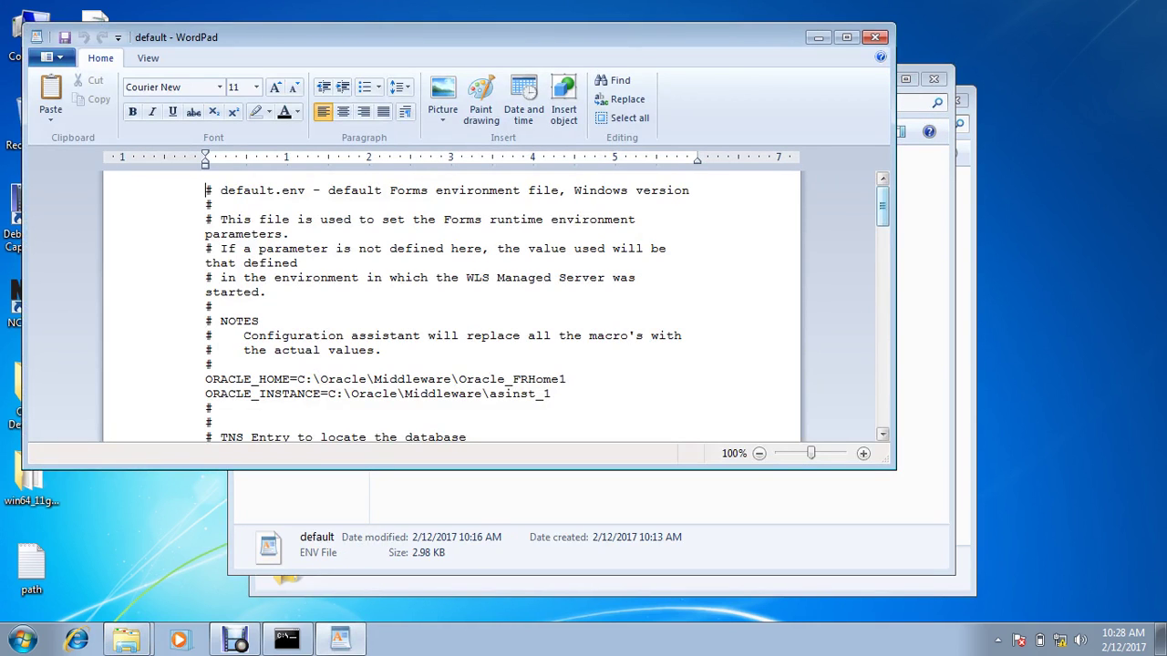
pyautogui.scroll(-5, 497, 309)
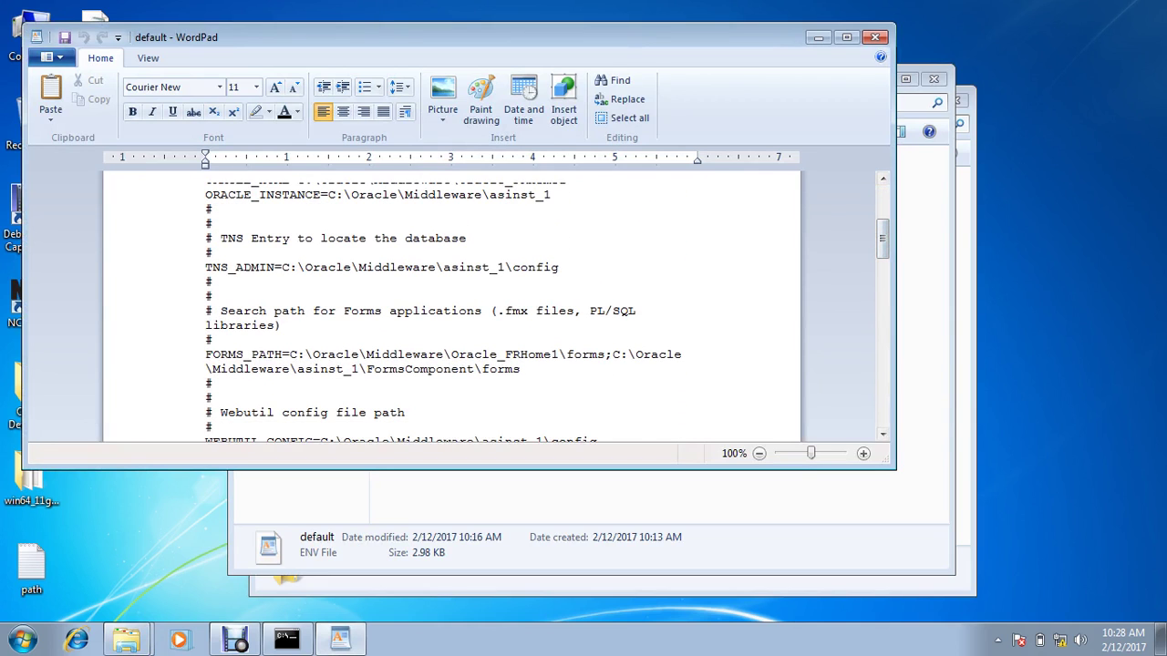
pyautogui.write(';D:\x0corms')
pyautogui.scroll(-4, 497, 310)
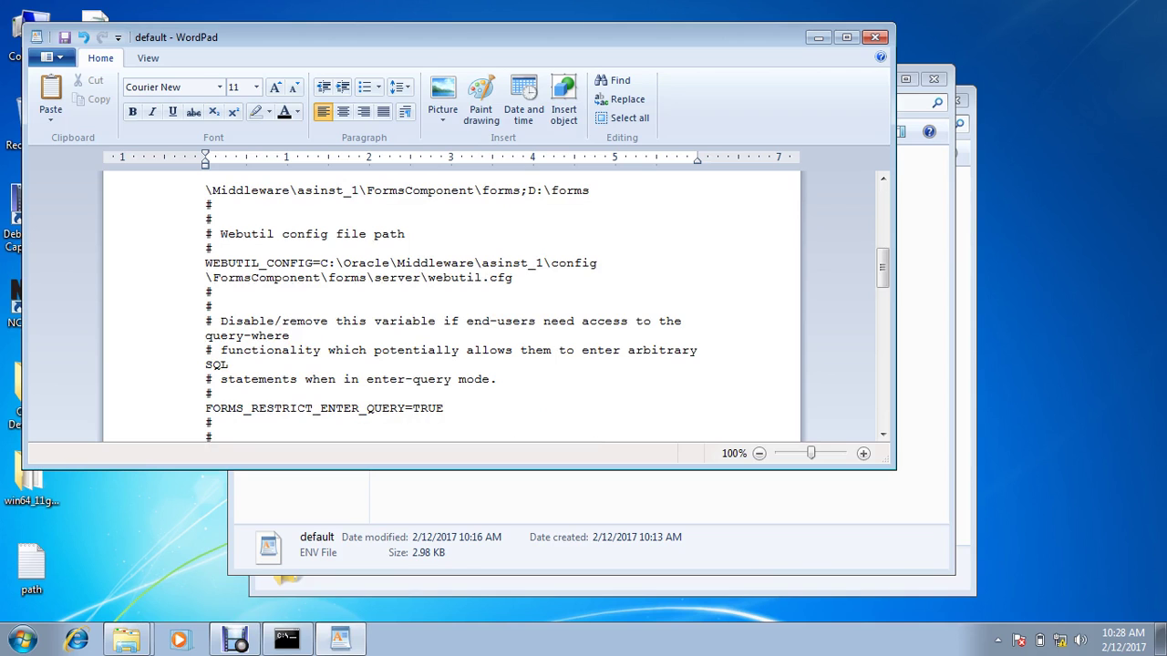
pyautogui.hotkey('ctrl', 's')
pyautogui.click(875, 36)
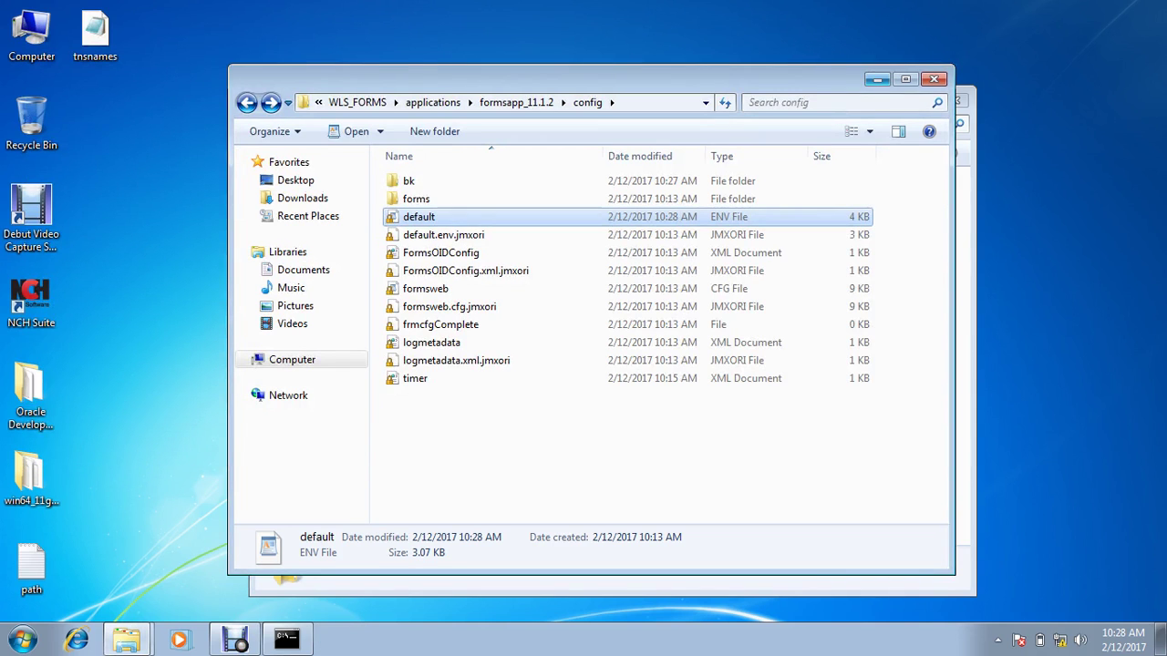
pyautogui.click(877, 80)
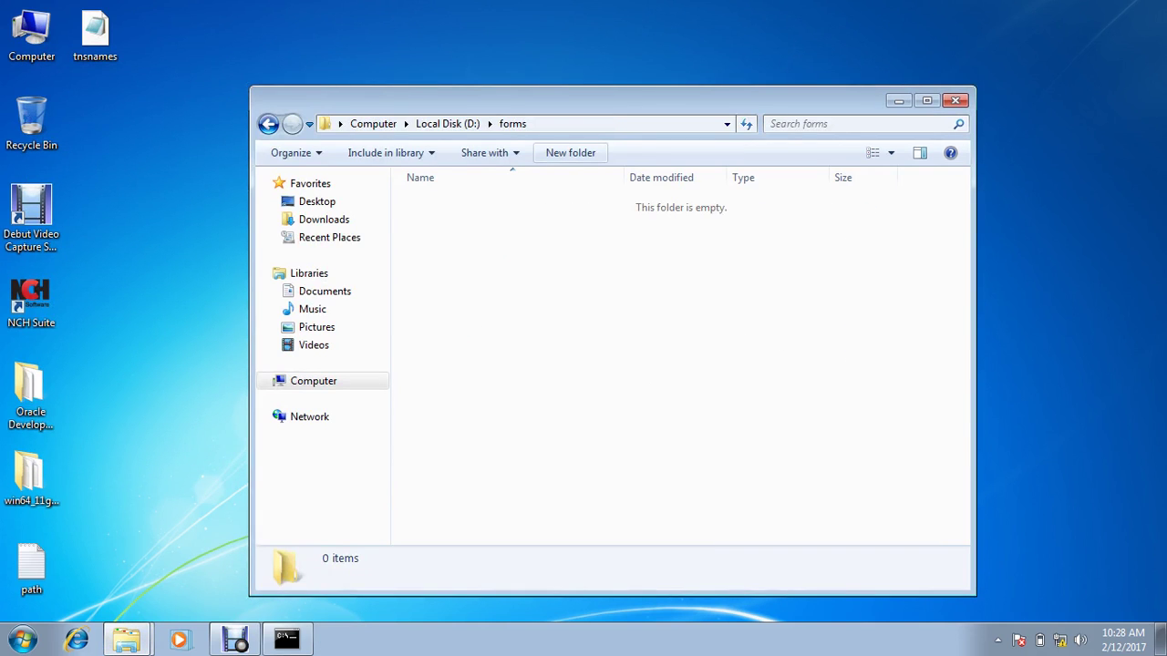
# Step: Send Forms Builder from the 'fo' Start search to the desktop as a shortcut
pyautogui.press('super')
pyautogui.write('fo')
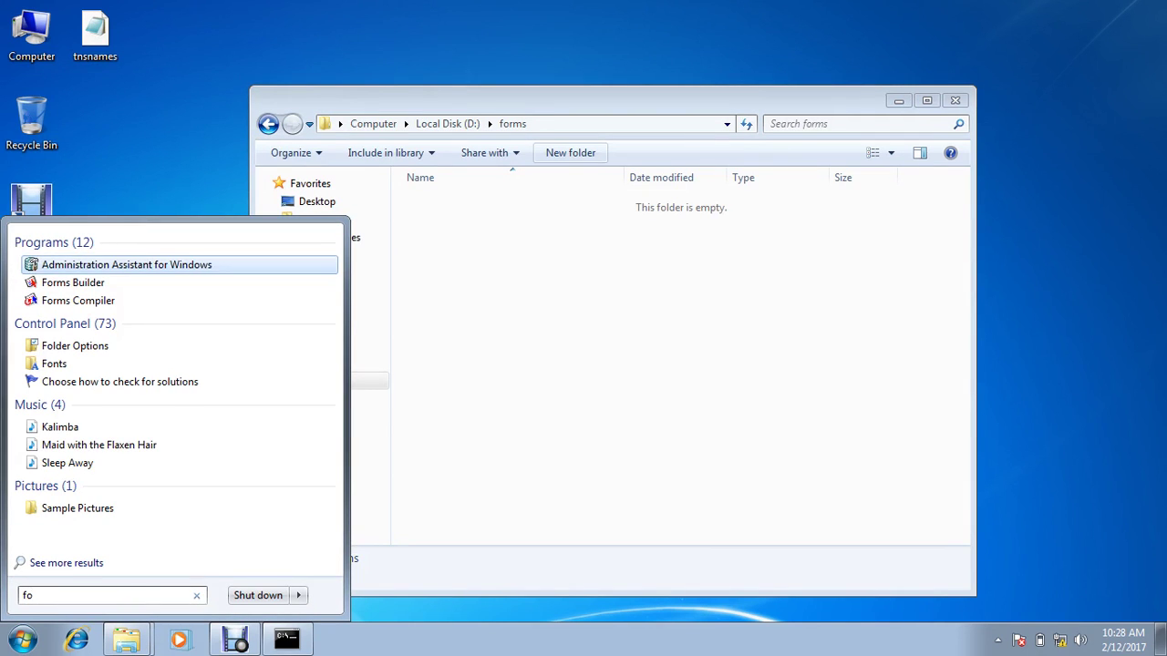
pyautogui.press('Down')
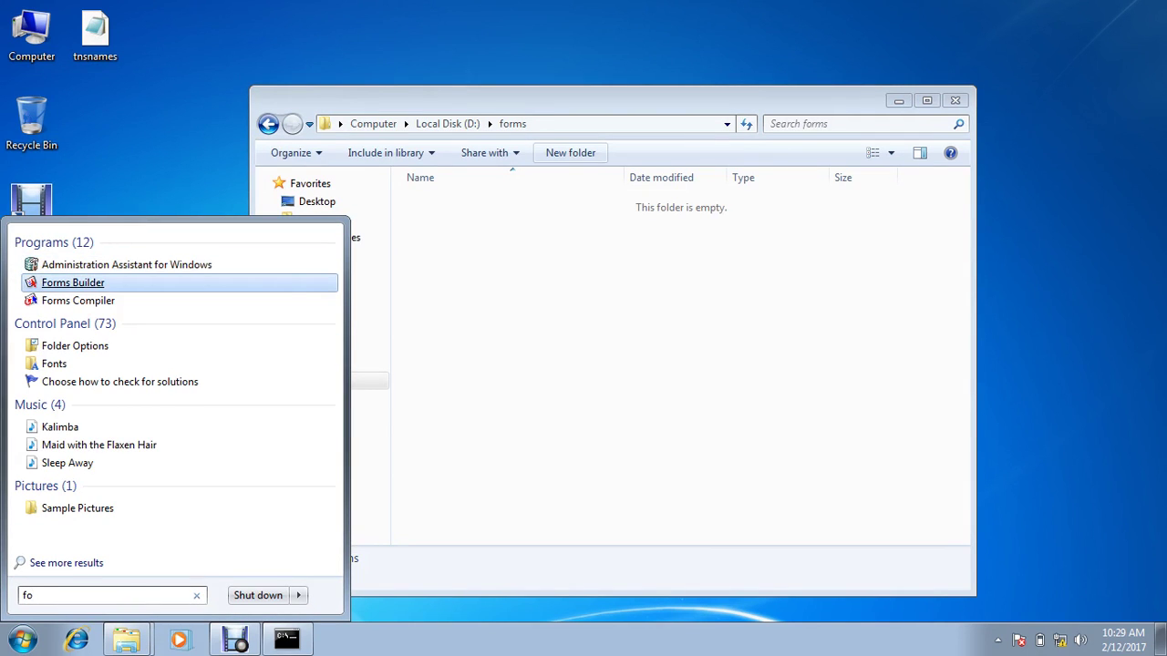
pyautogui.rightClick(95, 279)
pyautogui.moveTo(182, 451)
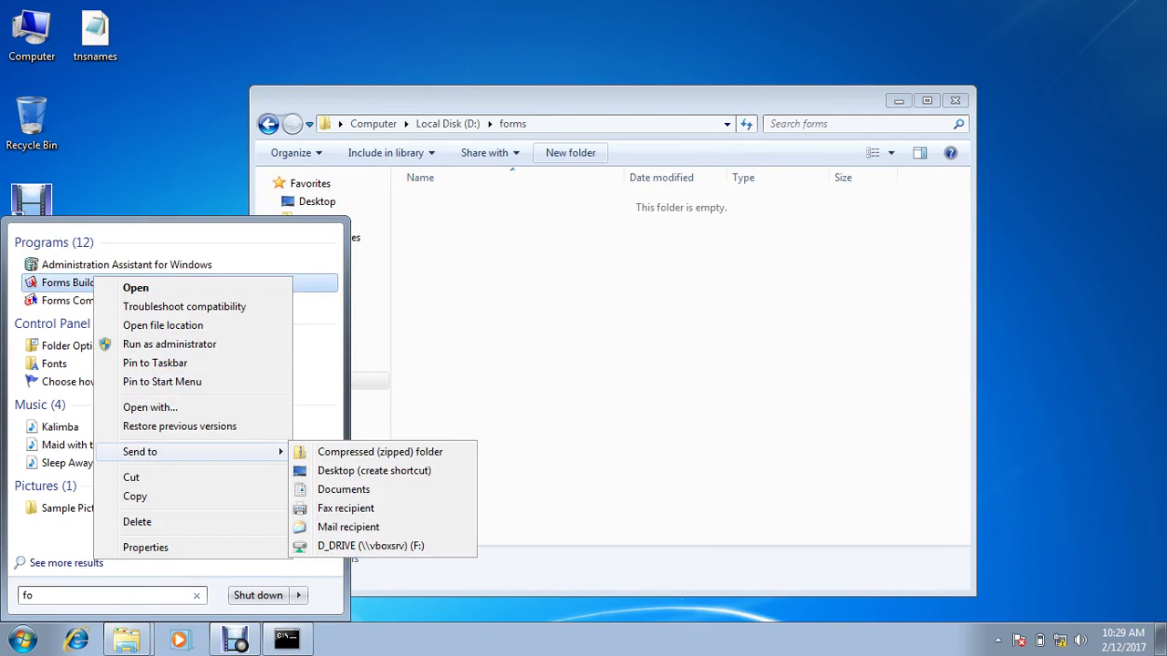
pyautogui.click(374, 470)
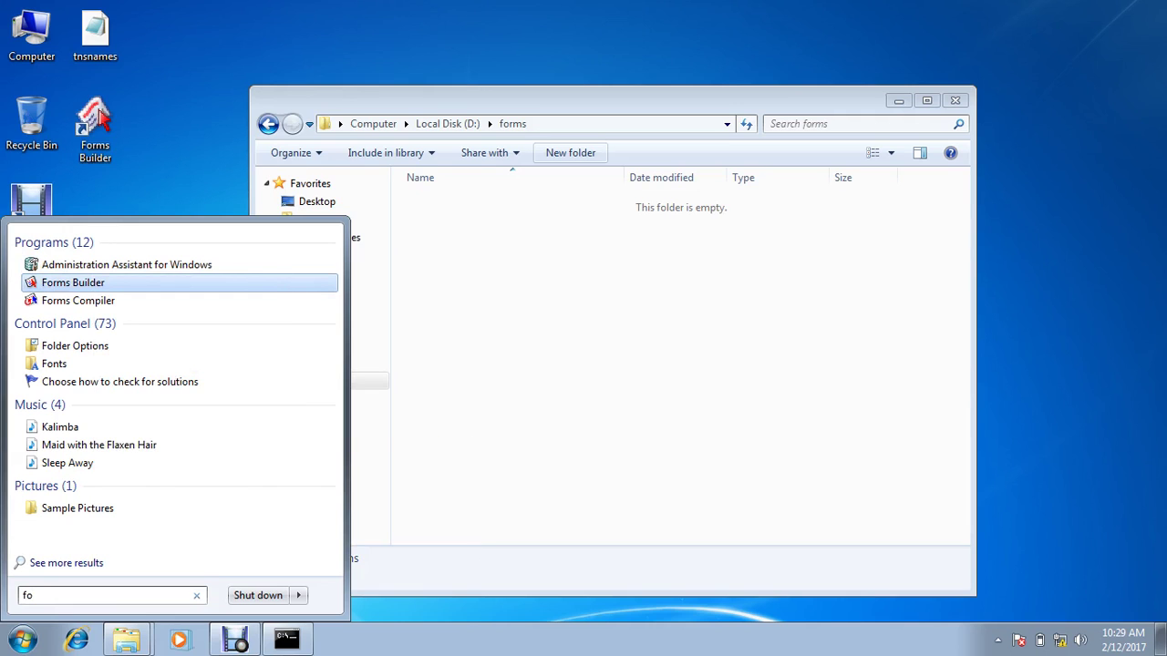
# Step: Search 'repo' and send Start Reports Builder to the desktop as a shortcut
pyautogui.hotkey('ctrl', 'a')
pyautogui.press('BackSpace')
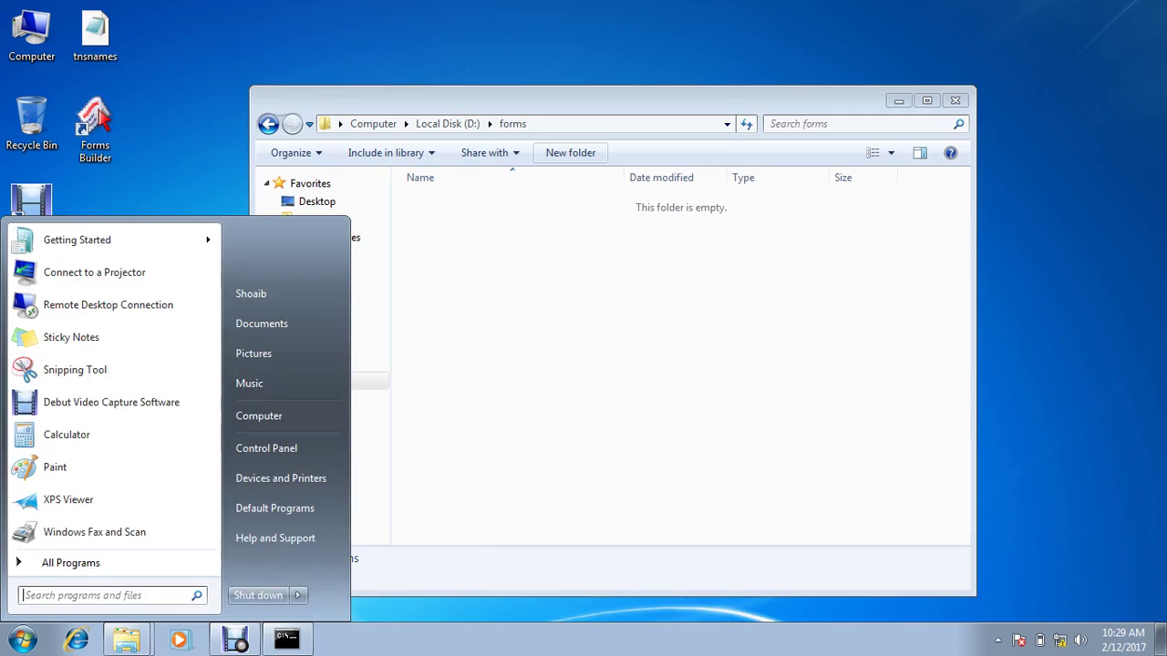
pyautogui.write('repo')
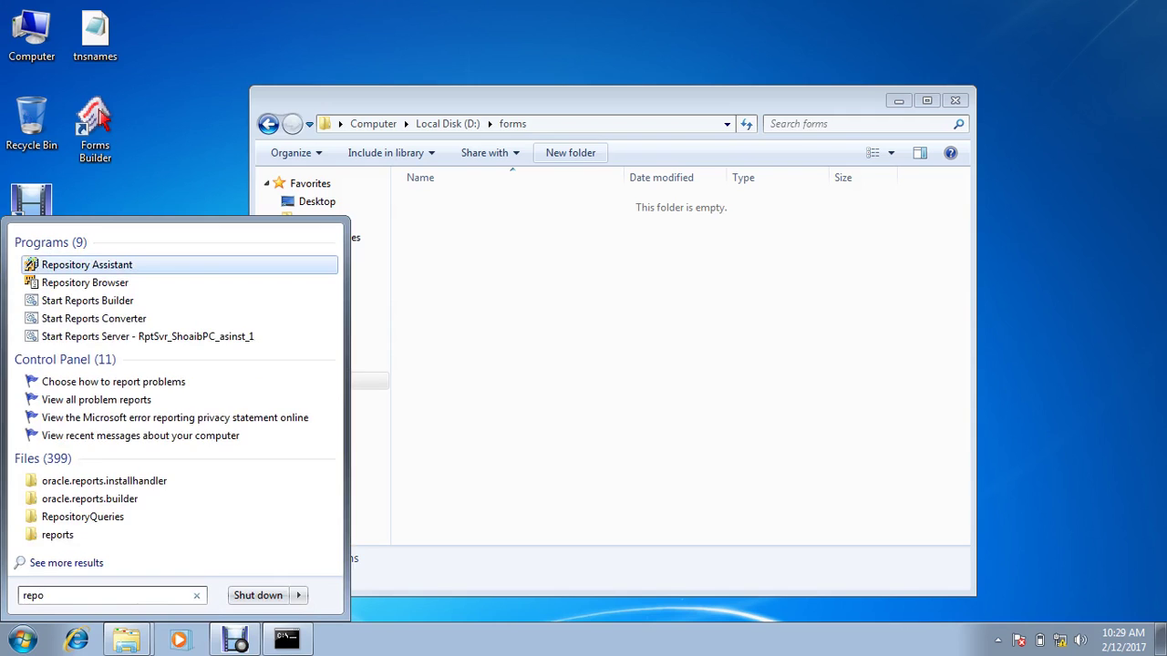
pyautogui.press('Down')
pyautogui.press('Down')
pyautogui.press('Down')
pyautogui.press('Down')
pyautogui.press('Up')
pyautogui.press('Up')
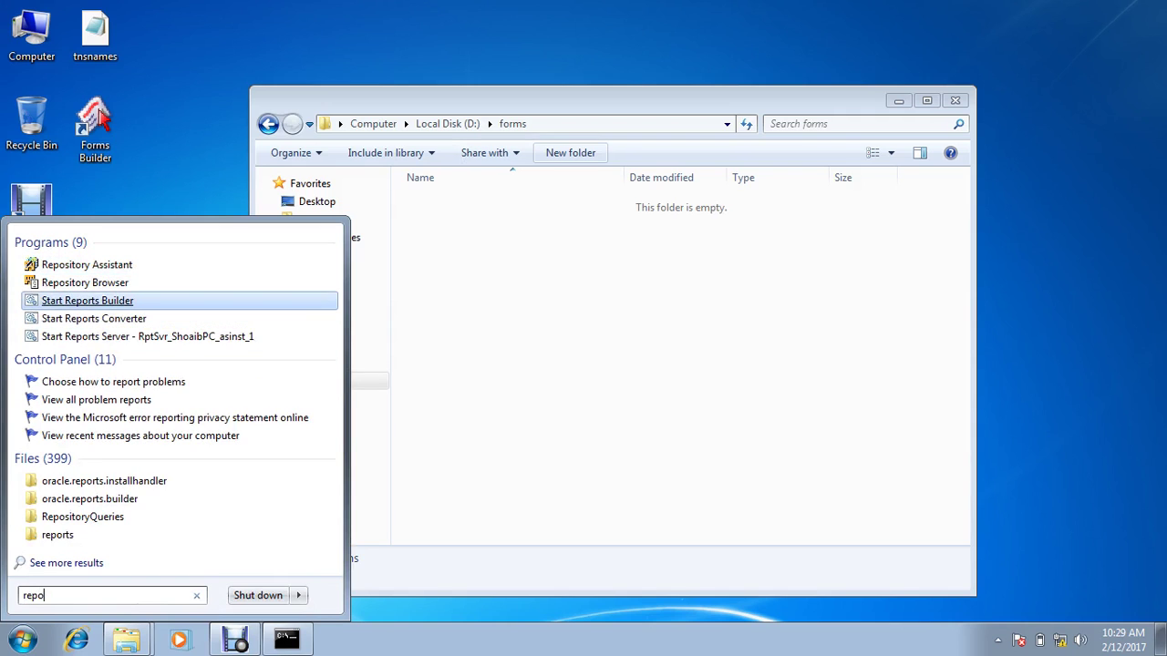
pyautogui.hotkey('shift', 'F10')
pyautogui.press('Down')
pyautogui.press('Down')
pyautogui.press('Down')
pyautogui.press('Down')
pyautogui.press('Down')
pyautogui.press('Down')
pyautogui.press('Down')
pyautogui.press('Down')
pyautogui.press('Down')
pyautogui.press('Down')
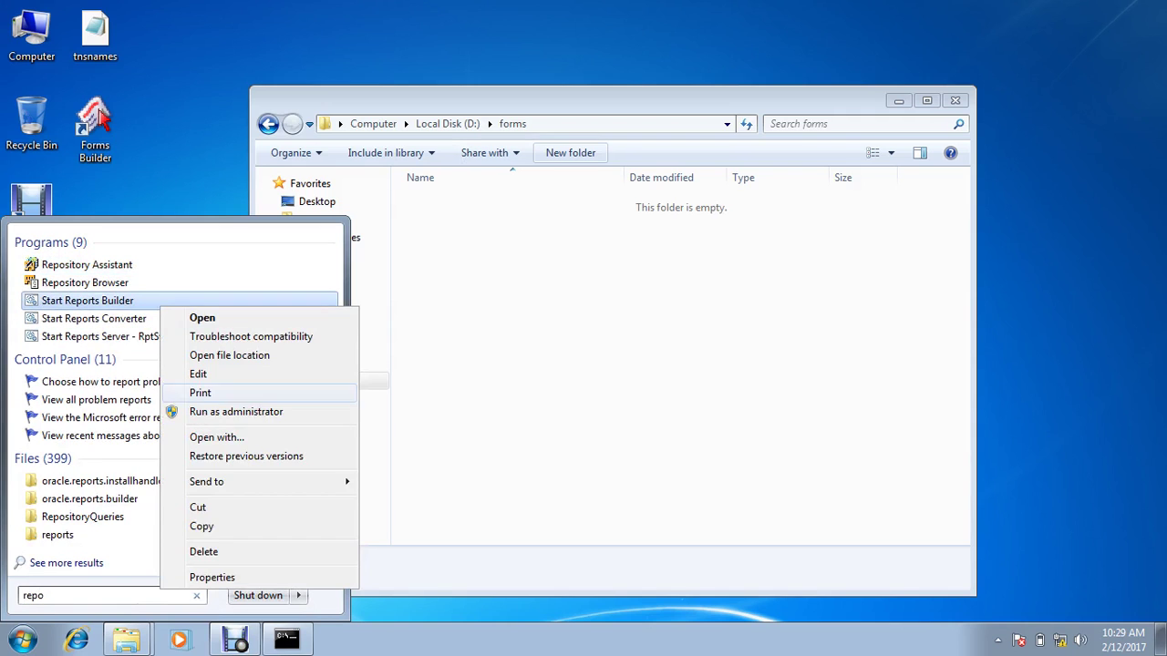
pyautogui.press('Up')
pyautogui.press('Right')
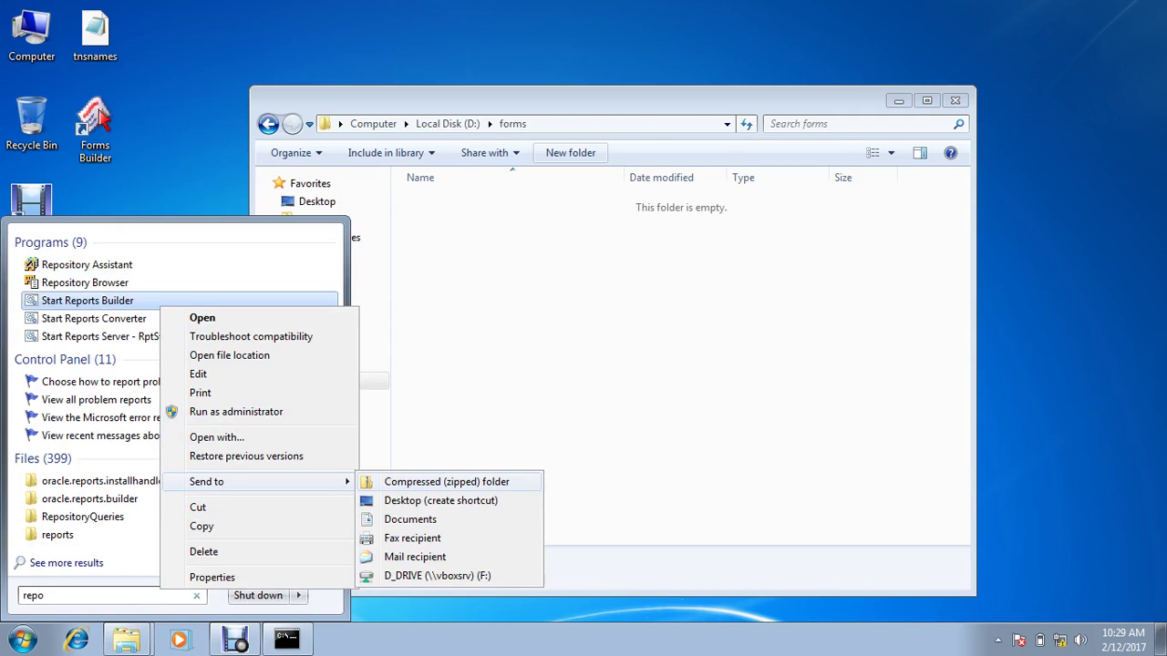
pyautogui.press('Down')
pyautogui.press('Return')
pyautogui.press('Escape')
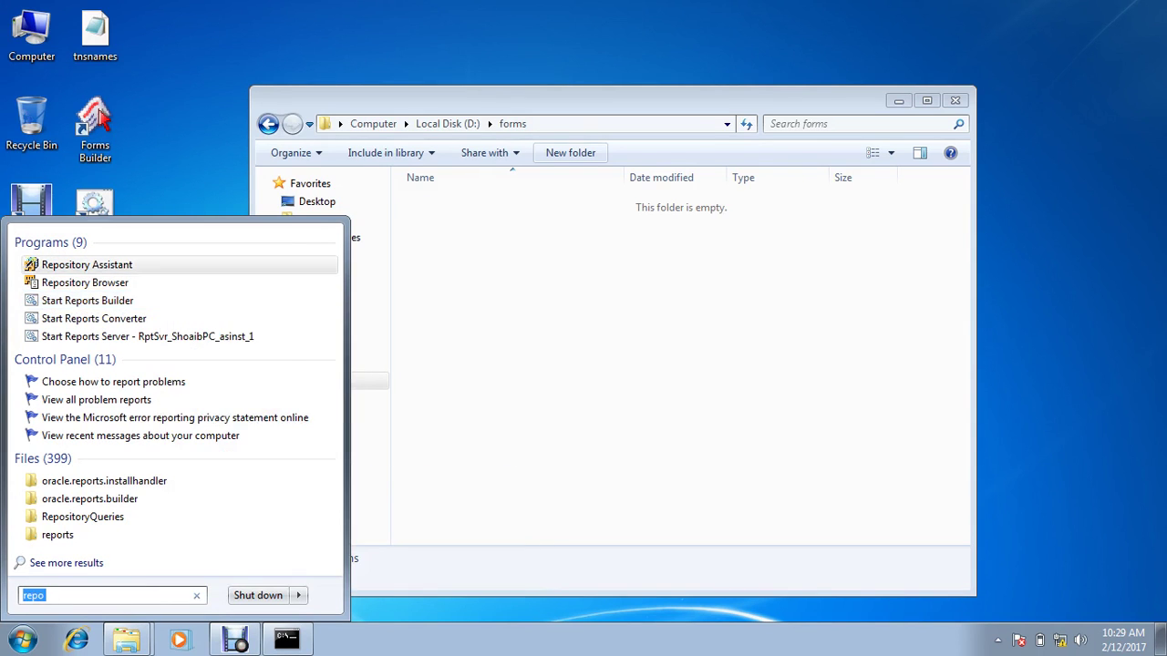
pyautogui.press('Escape')
# Step: Launch Forms Builder from its desktop shortcut and log in to orcl with the sample schema credentials
pyautogui.doubleClick(94, 127)
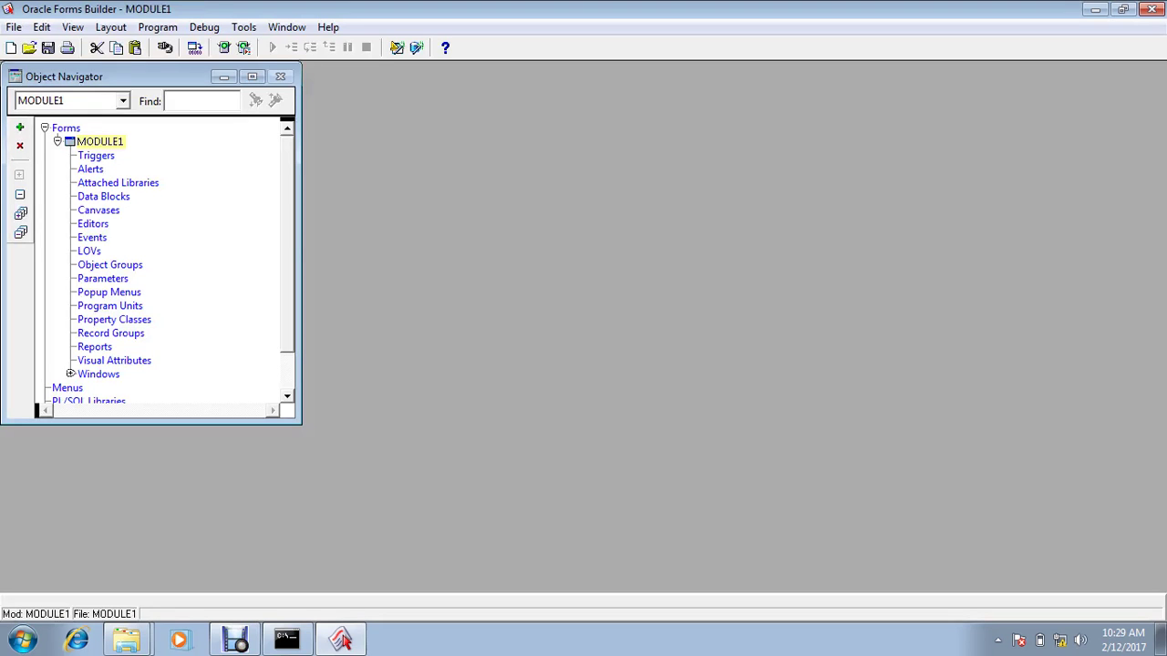
pyautogui.write('scott')
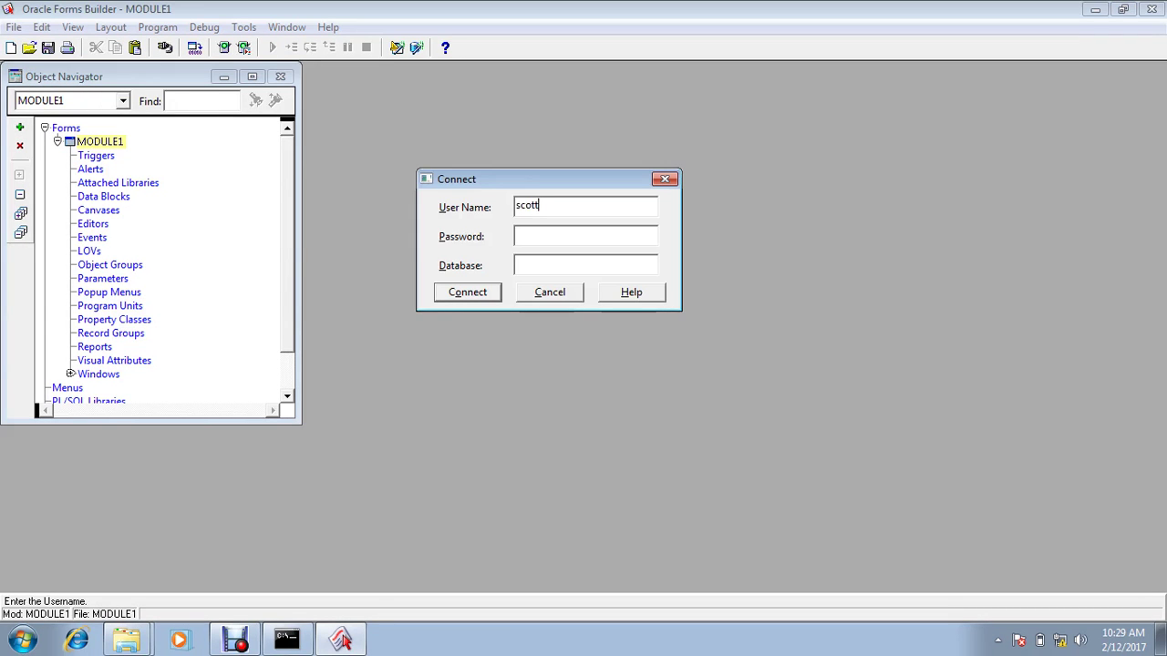
pyautogui.press('Tab')
pyautogui.write('tiger')
pyautogui.press('Tab')
pyautogui.write('or')
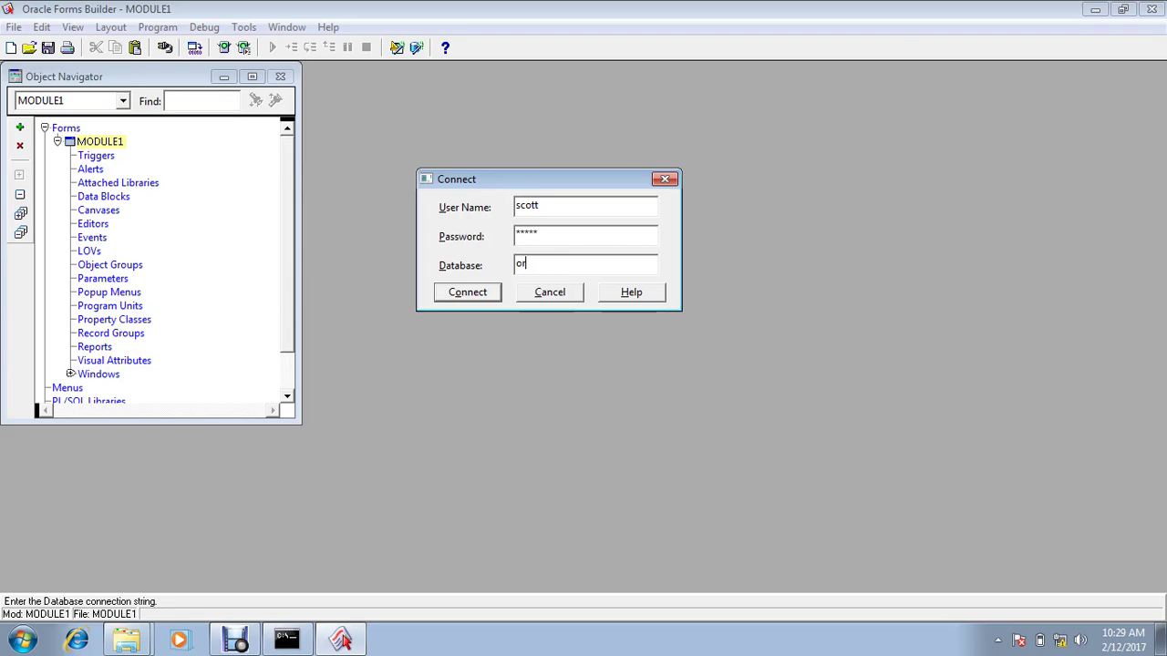
pyautogui.write('cl')
pyautogui.press('Return')
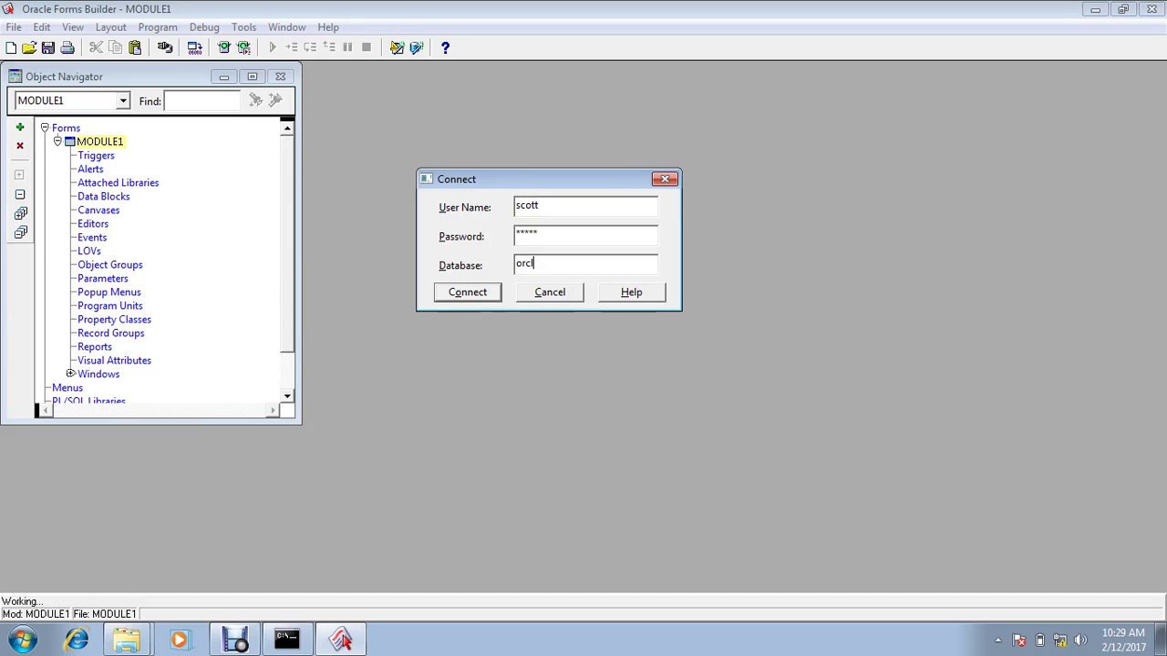
pyautogui.click(341, 640)
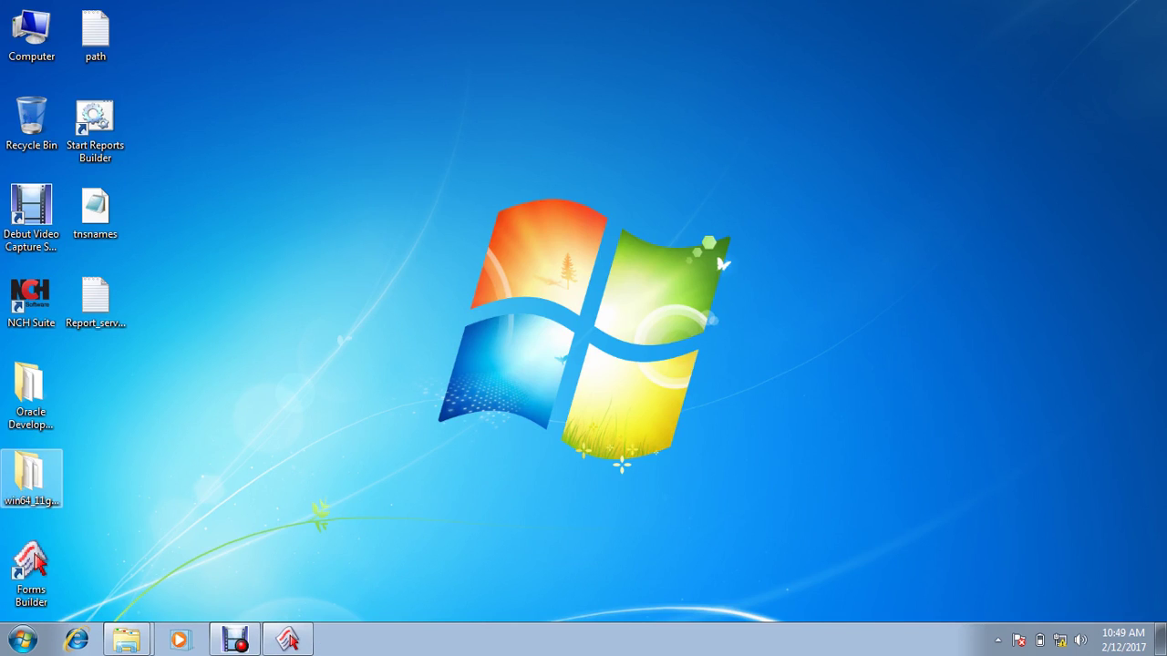
# Step: Minimize Forms Builder and start Reports Builder from its desktop shortcut
pyautogui.click(290, 641)
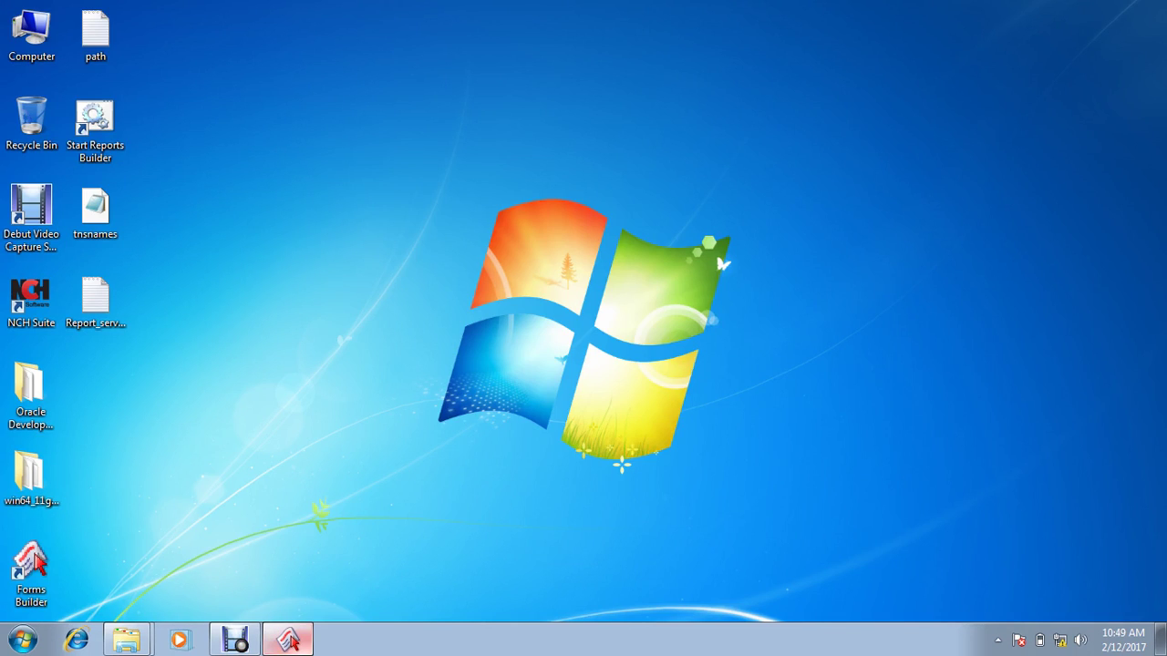
pyautogui.click(290, 641)
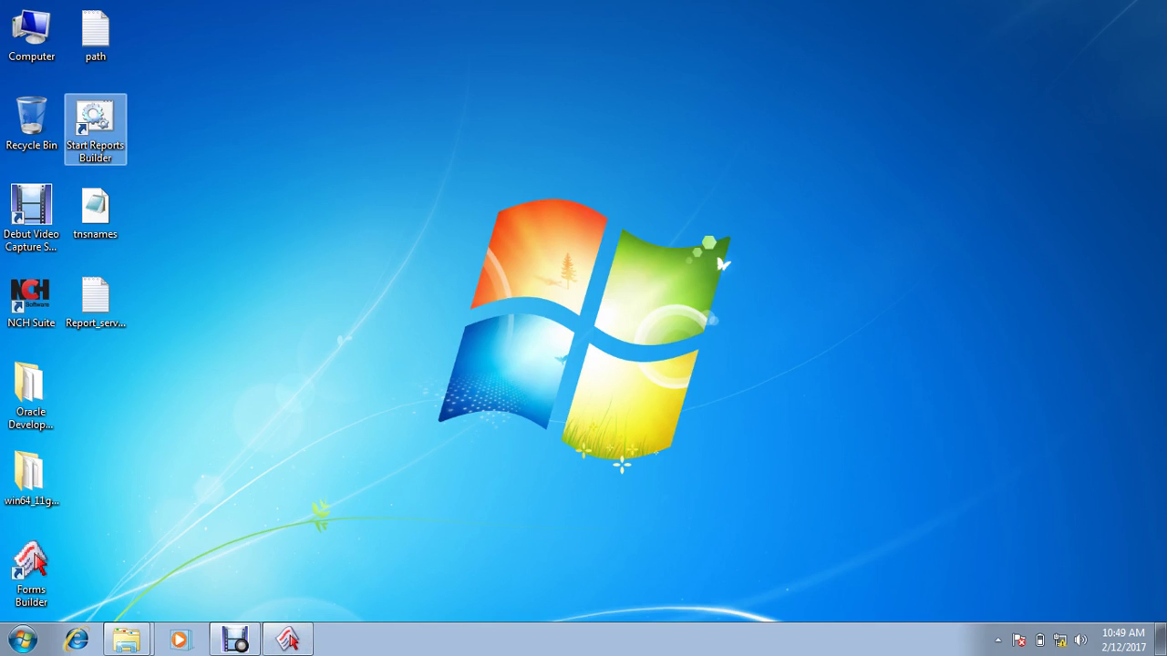
pyautogui.doubleClick(95, 128)
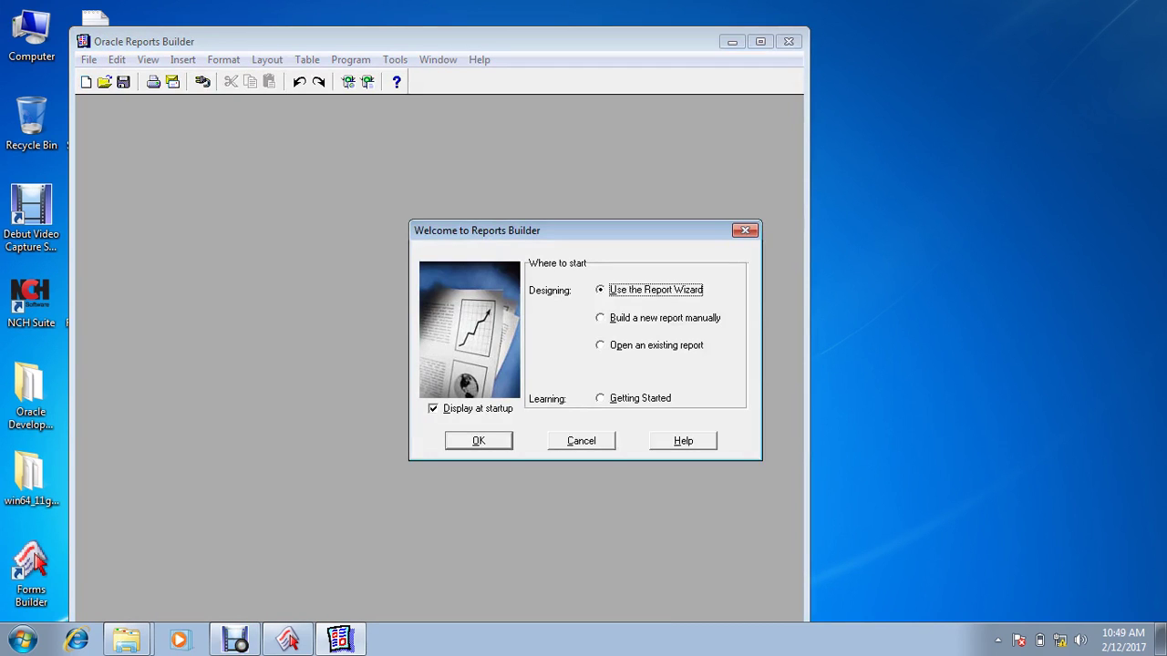
# Step: Skip the welcome screen, connect with the database username to orcl, and start a Report Wizard report
pyautogui.press('Tab')
pyautogui.press('Return')
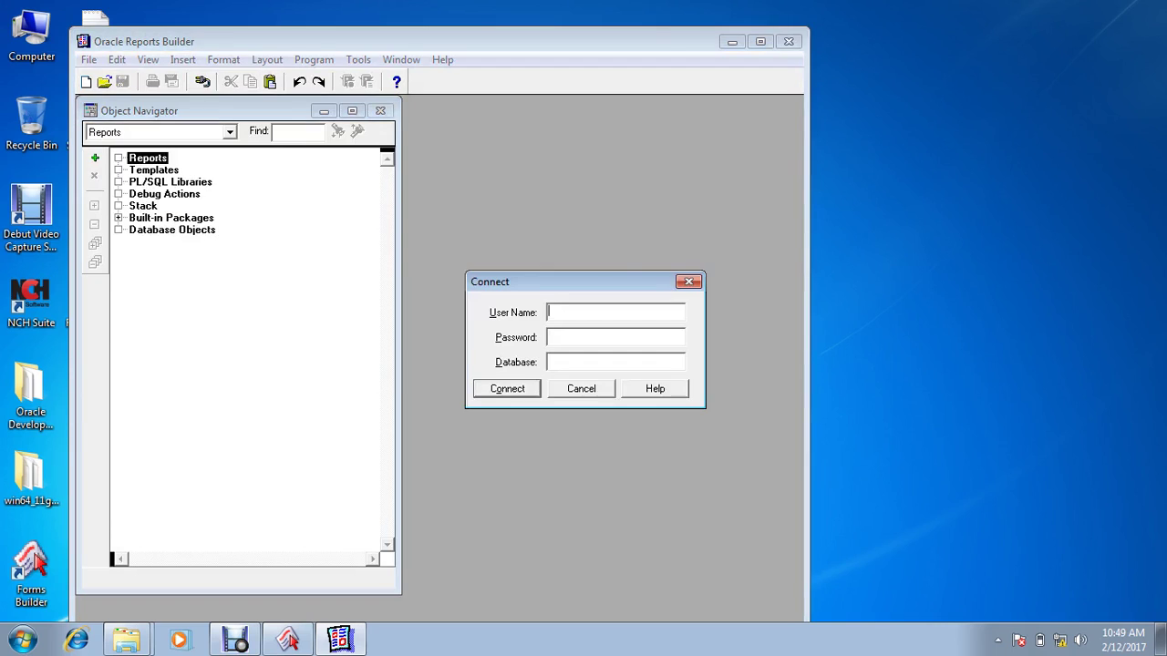
pyautogui.write('s')
pyautogui.write('co')
pyautogui.write('ti')
pyautogui.press('Tab')
pyautogui.write('orcl')
pyautogui.press('Return')
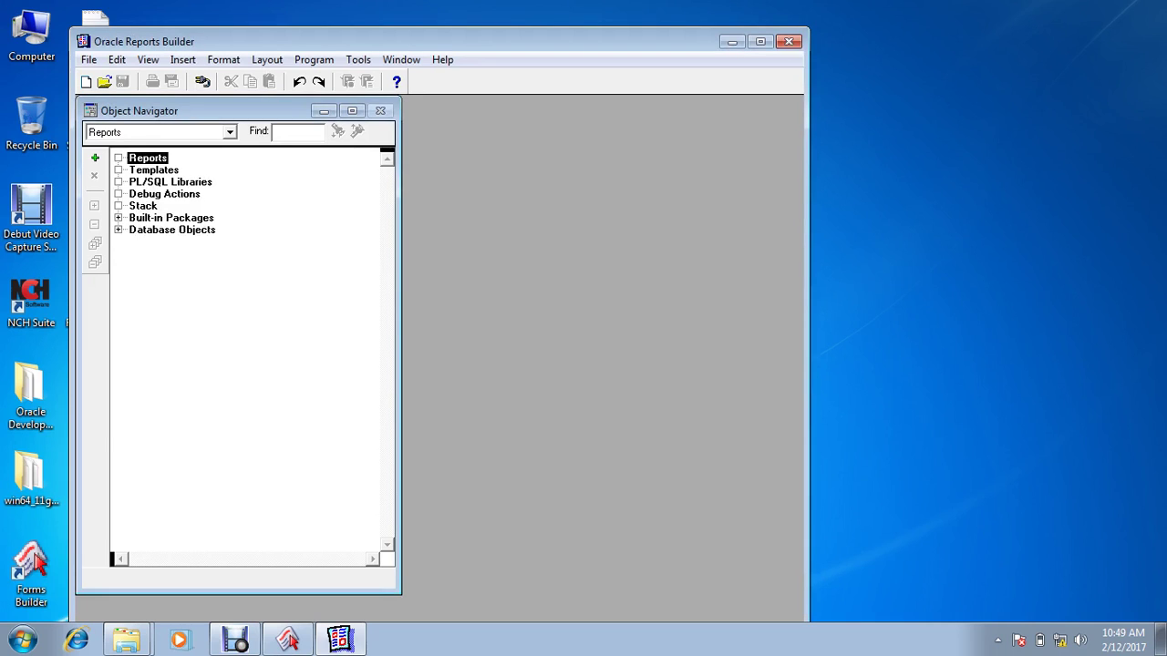
pyautogui.click(95, 158)
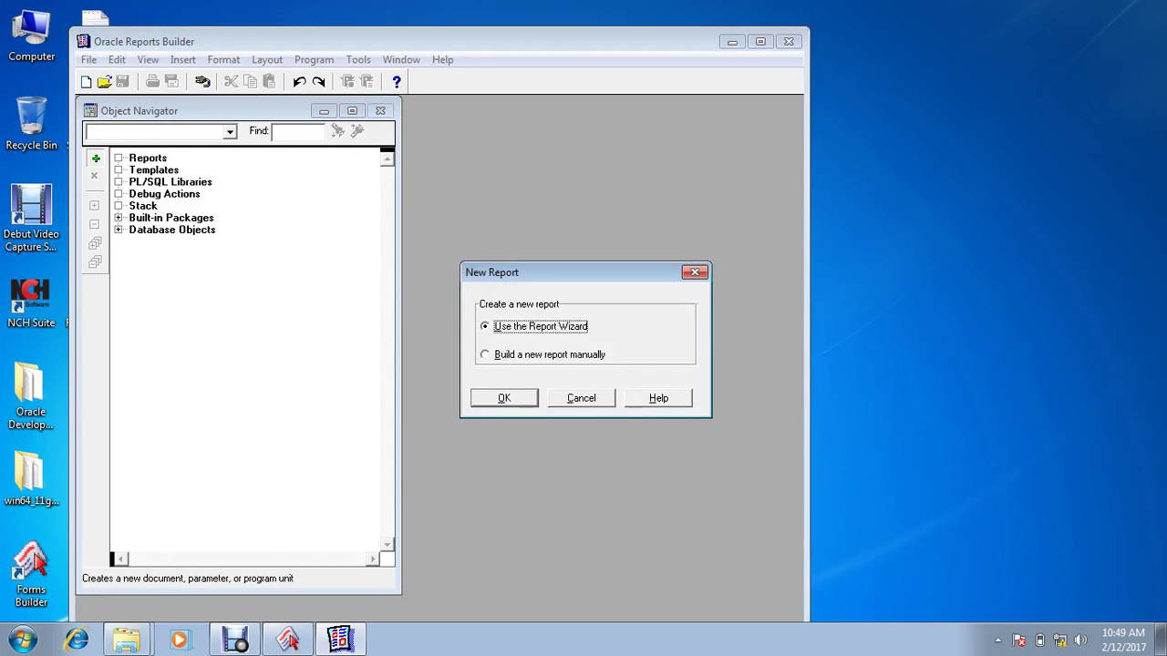
pyautogui.press('Return')
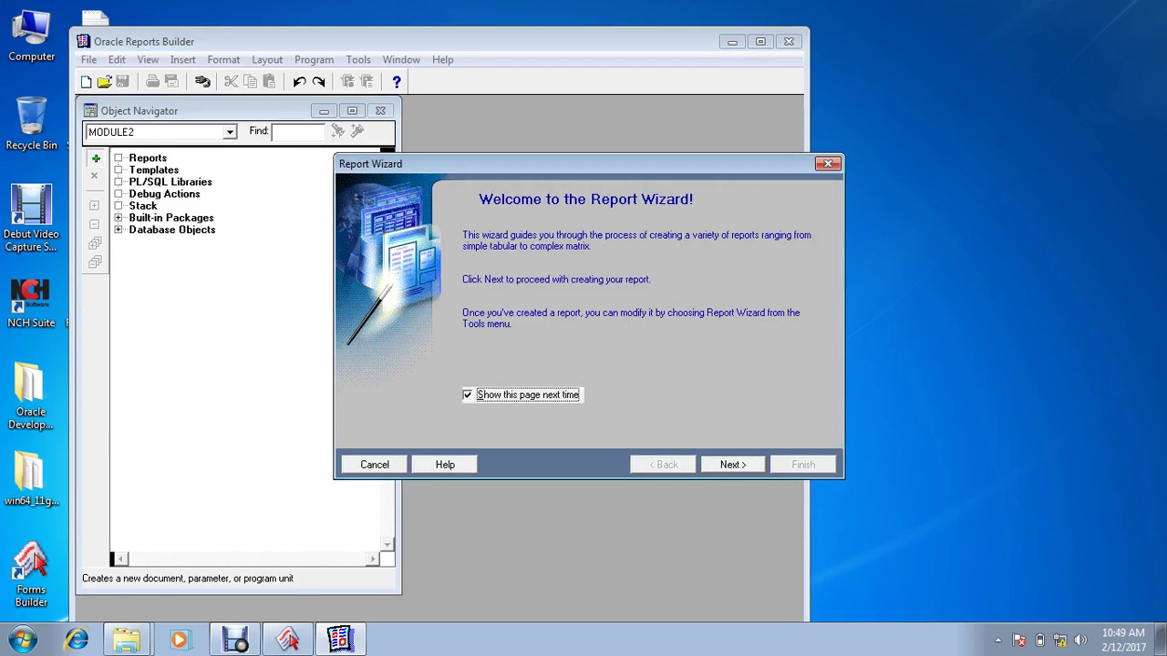
# Step: Enter the SQL query SELECT * FROM EMP filtered by DEPTNO using NVL on :P_DEPTNO
pyautogui.press('Return')
pyautogui.press('Return')
pyautogui.press('Return')
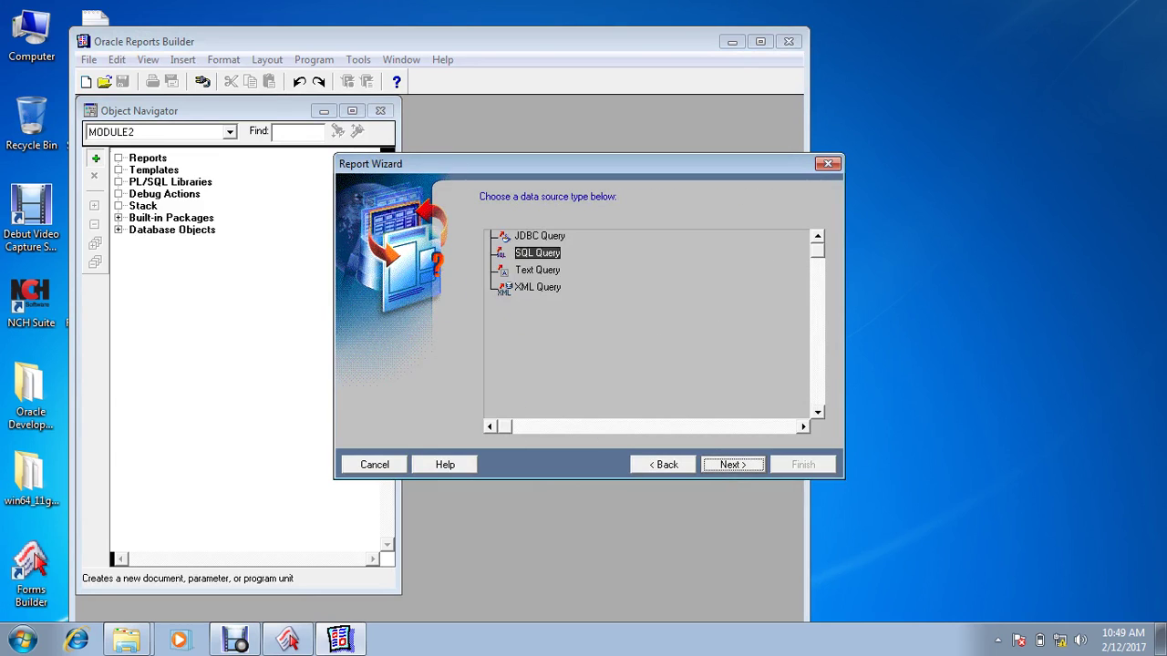
pyautogui.press('Return')
pyautogui.write('SELECT')
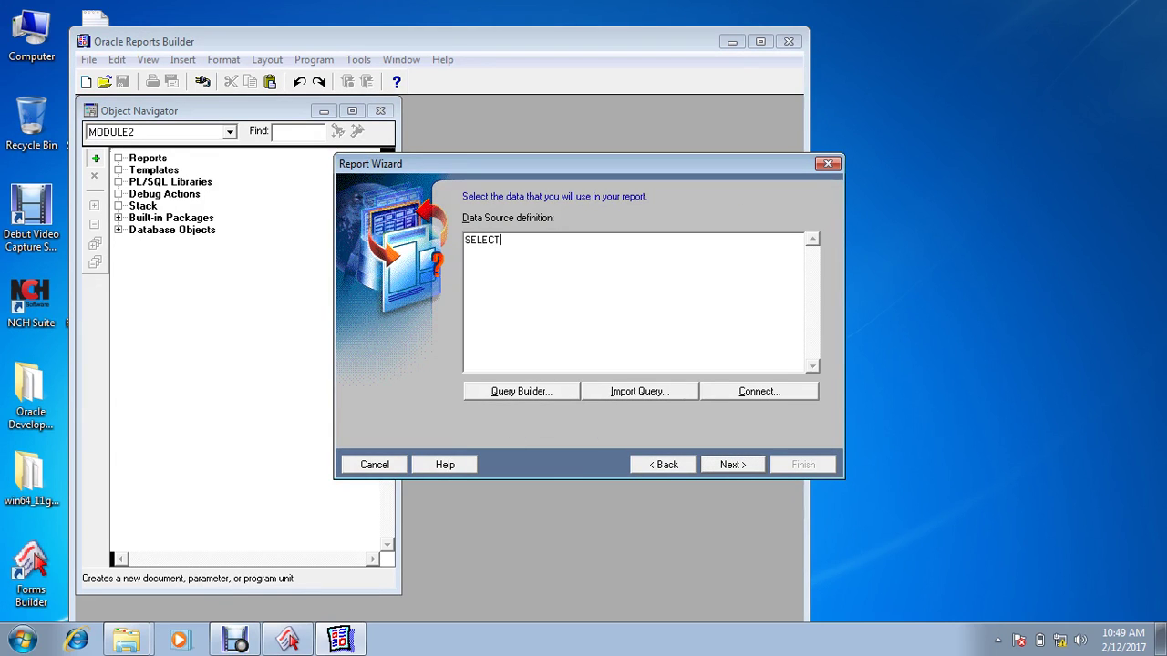
pyautogui.write(' * FROM EMP')
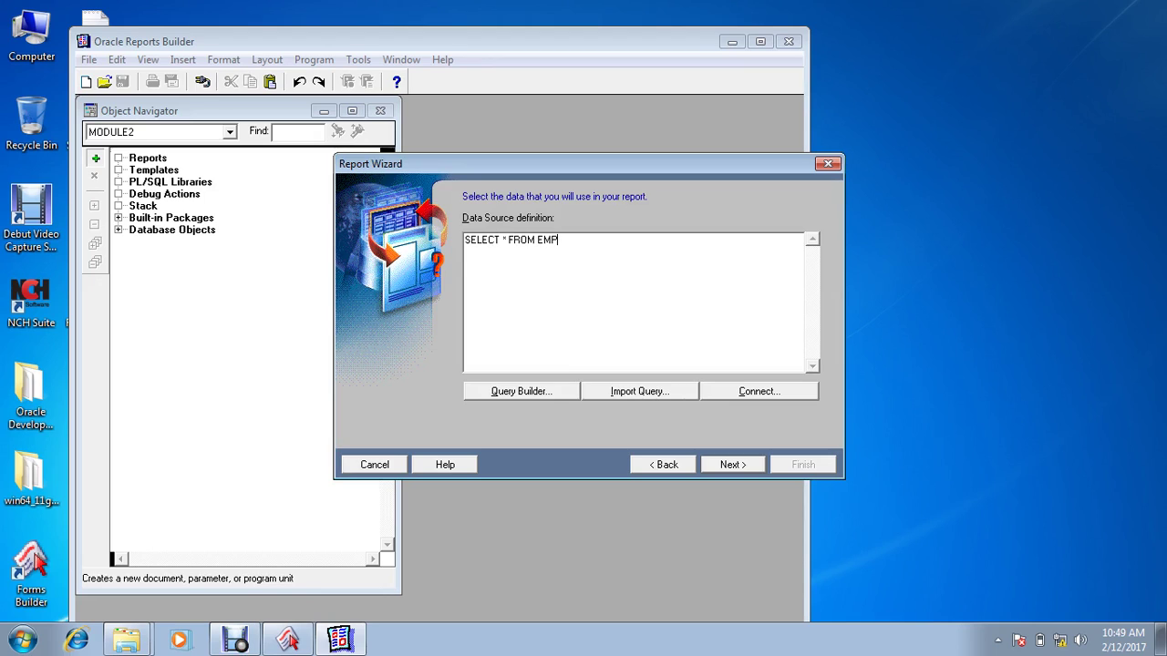
pyautogui.press('Return')
pyautogui.write('WHERE DEPTNO=:P_DEP')
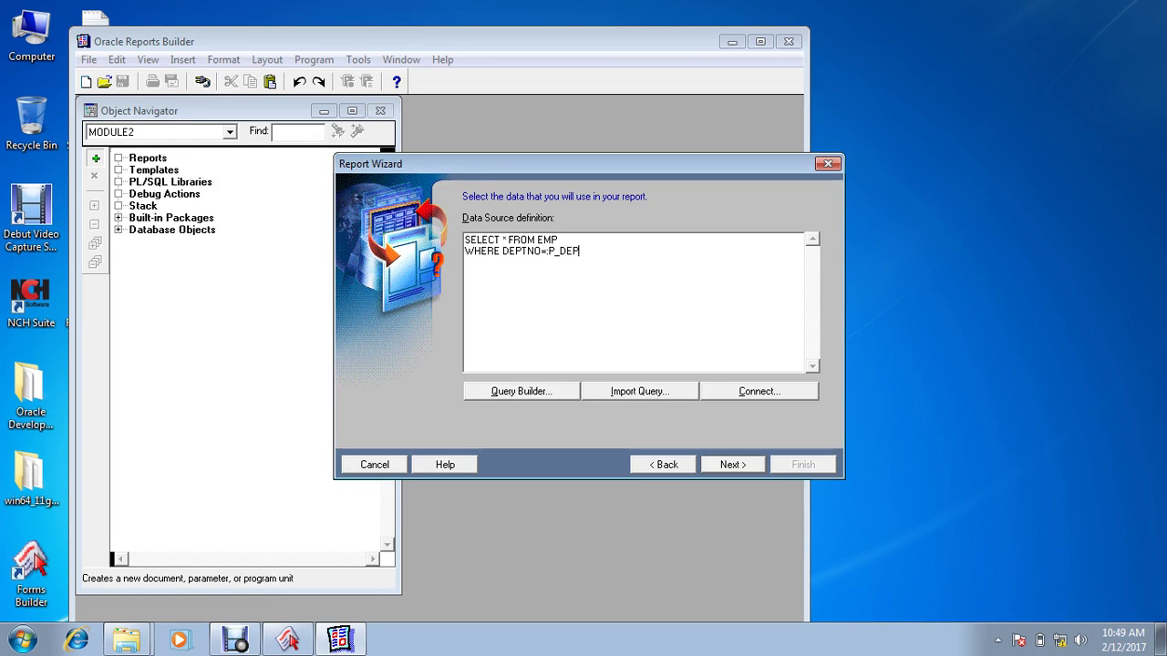
pyautogui.write('TNO')
pyautogui.click(545, 251)
pyautogui.write('NVL(')
pyautogui.write('(')
pyautogui.write(',10')
pyautogui.press('BackSpace')
pyautogui.press('BackSpace')
pyautogui.write('DEPTNO)')
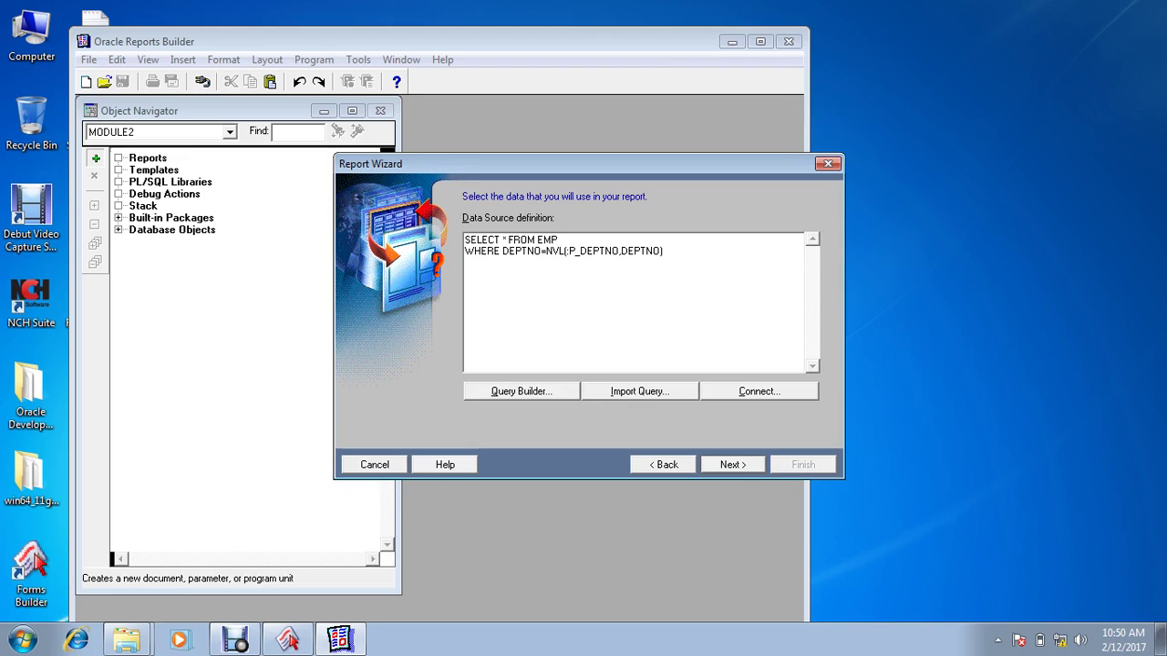
# Step: Accept the query and P_DEPTNO parameter, include all EMP fields, choose No template, and finish
pyautogui.click(732, 465)
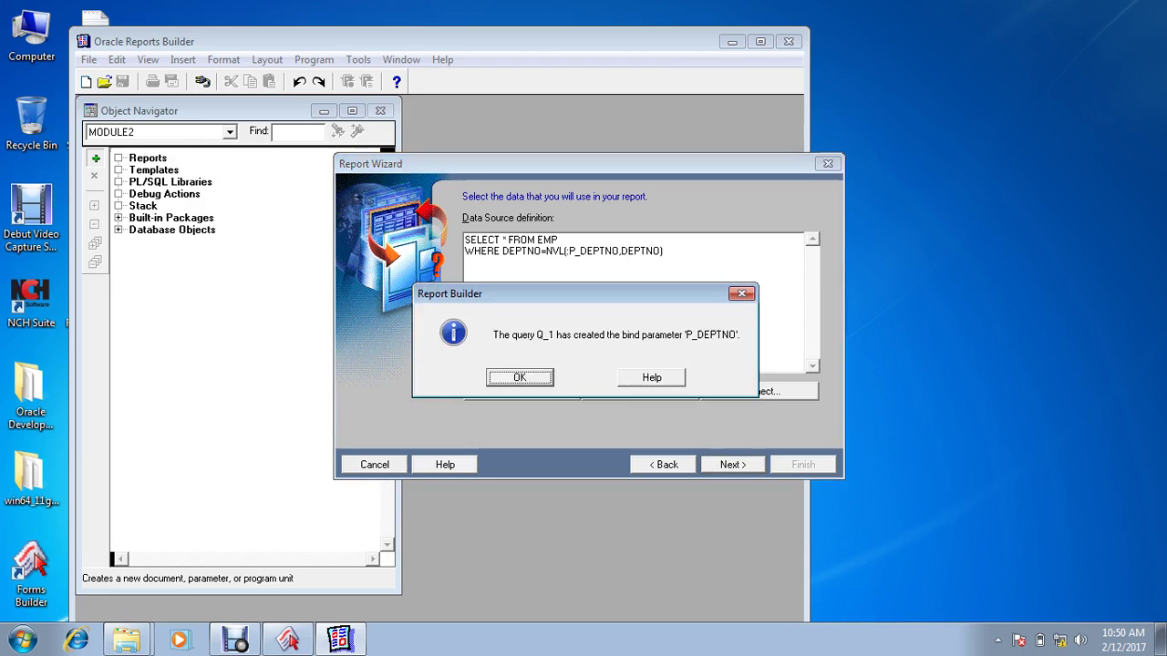
pyautogui.press('Return')
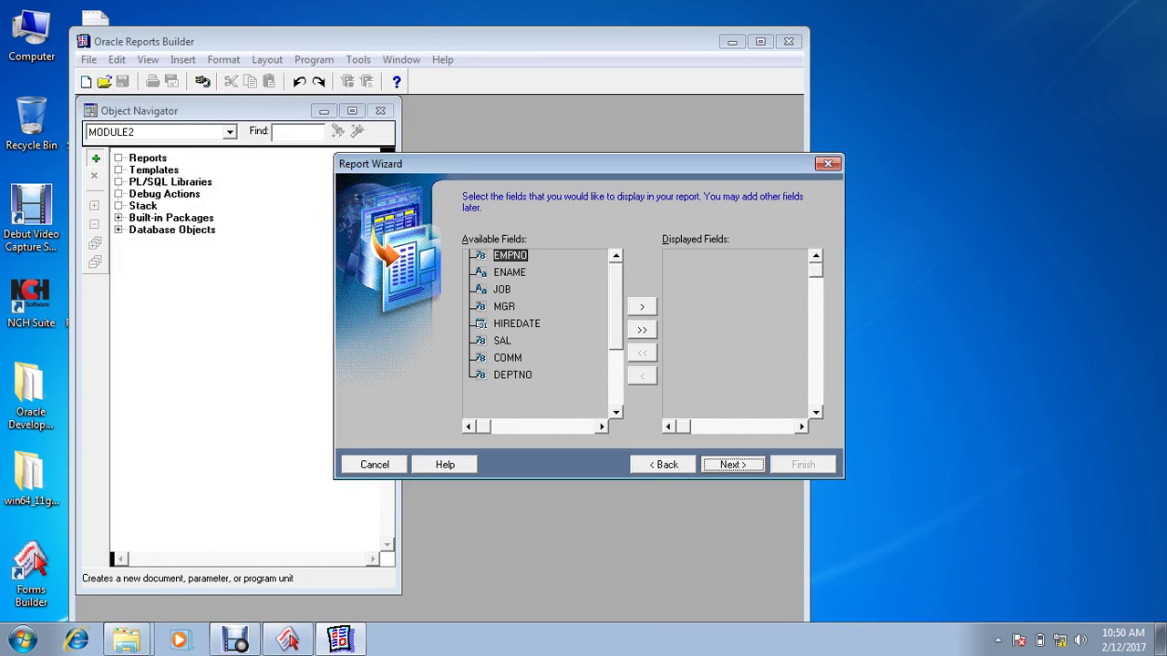
pyautogui.click(642, 330)
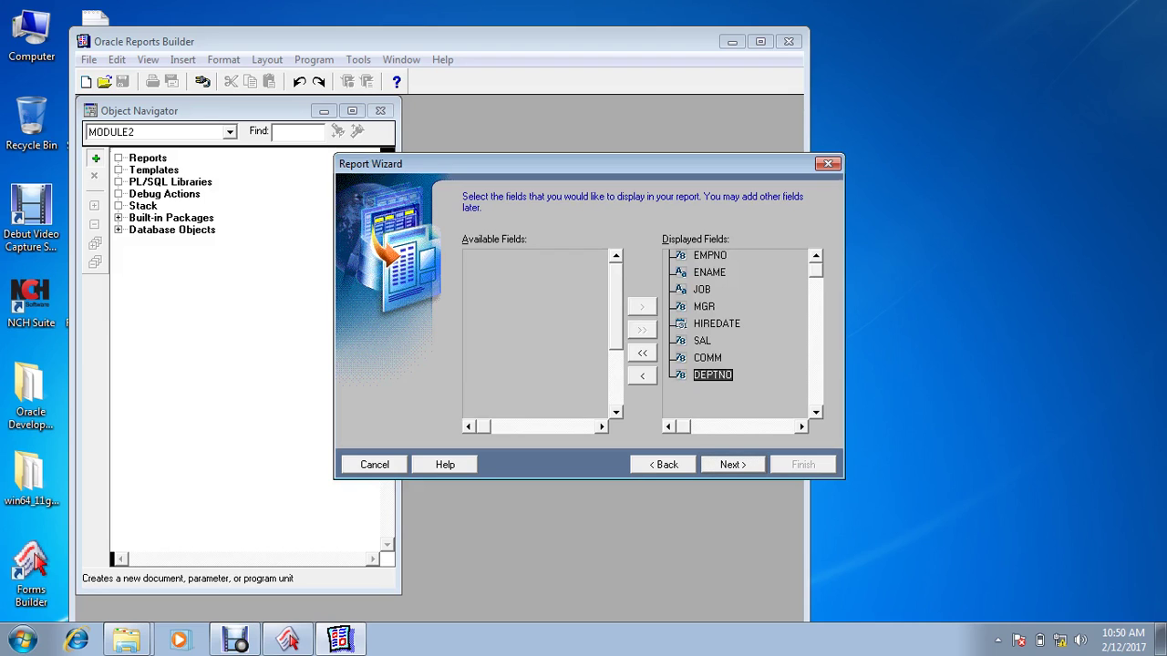
pyautogui.press('Return')
pyautogui.press('Return')
pyautogui.press('Return')
pyautogui.press('Return')
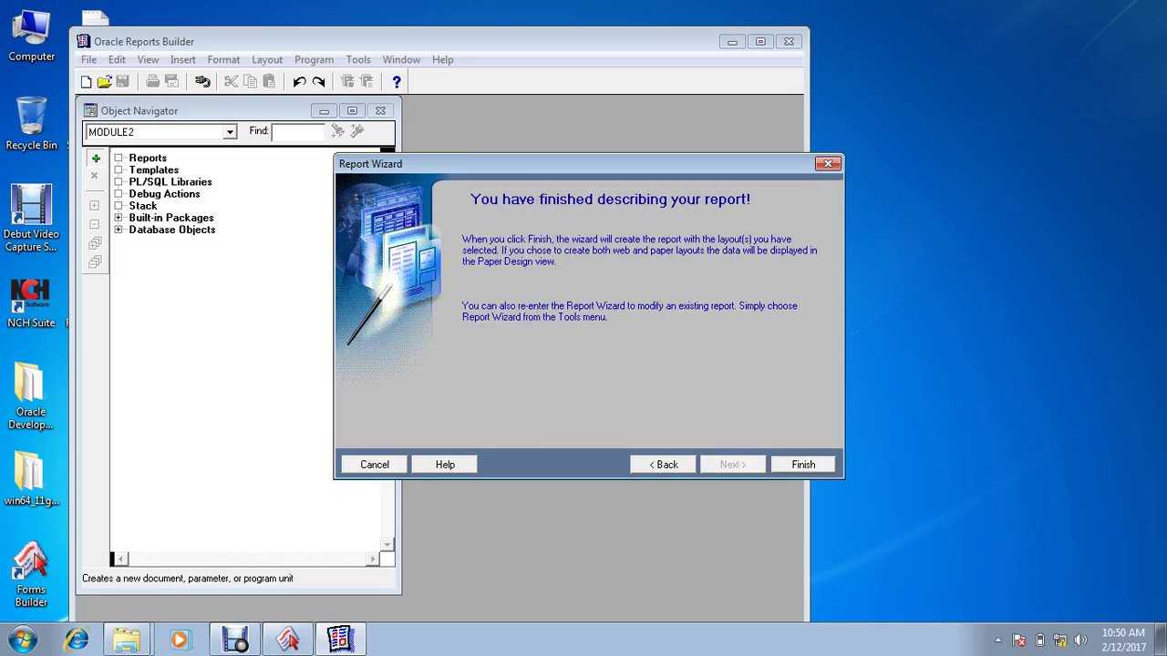
pyautogui.hotkey('alt', 'b')
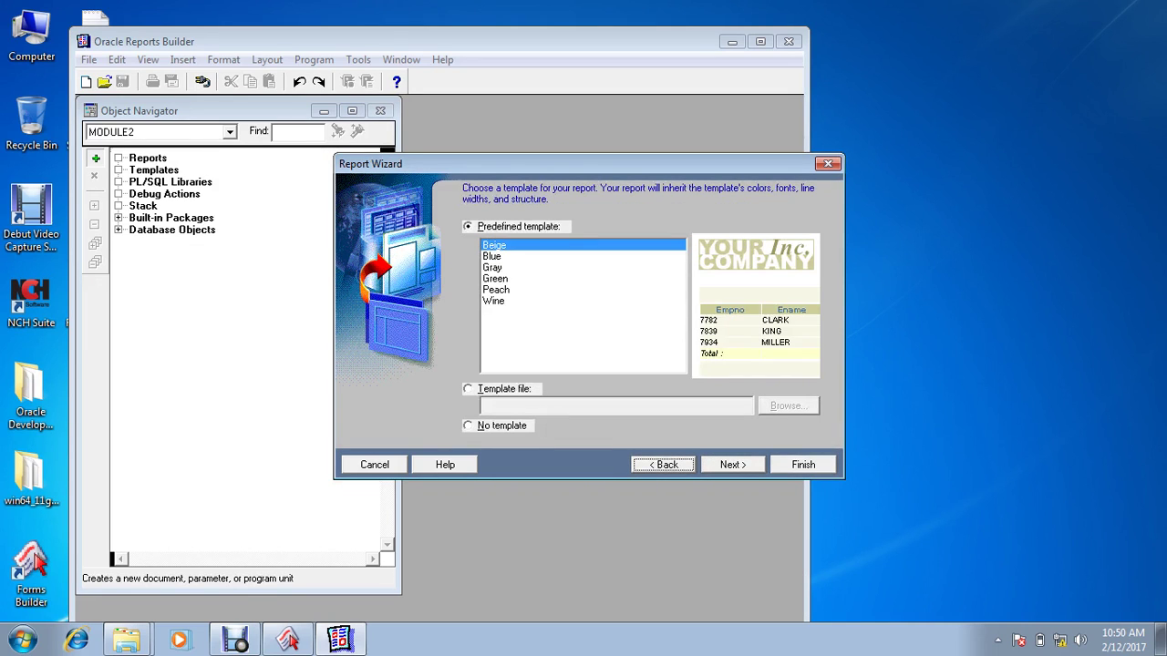
pyautogui.click(501, 425)
pyautogui.press('Return')
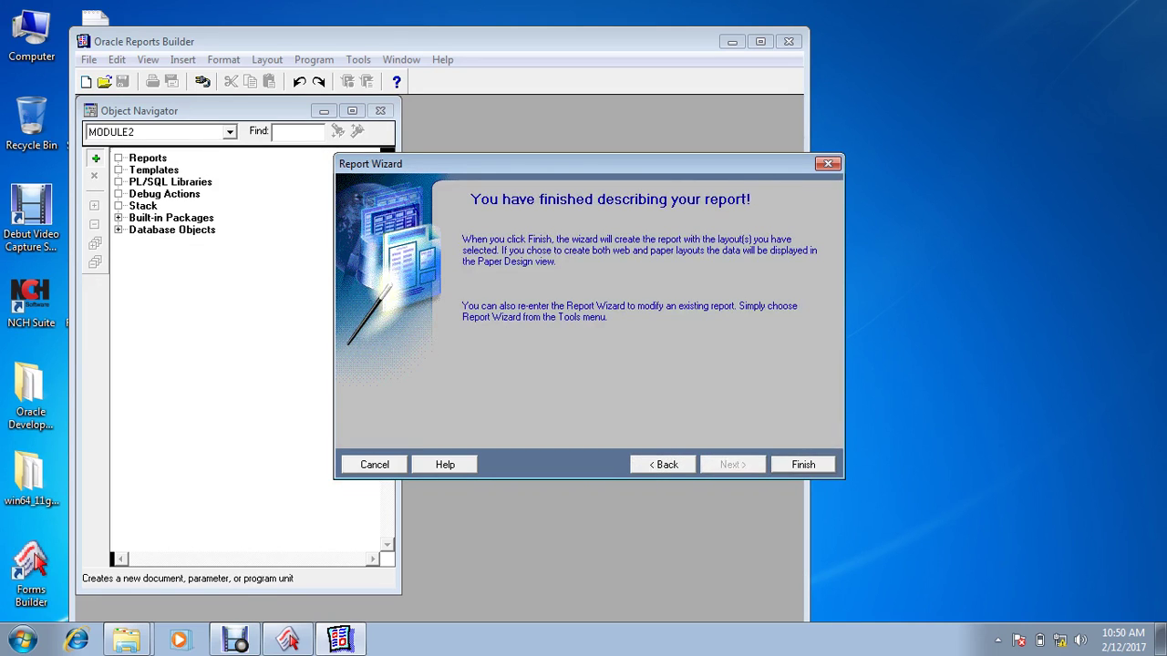
pyautogui.press('Return')
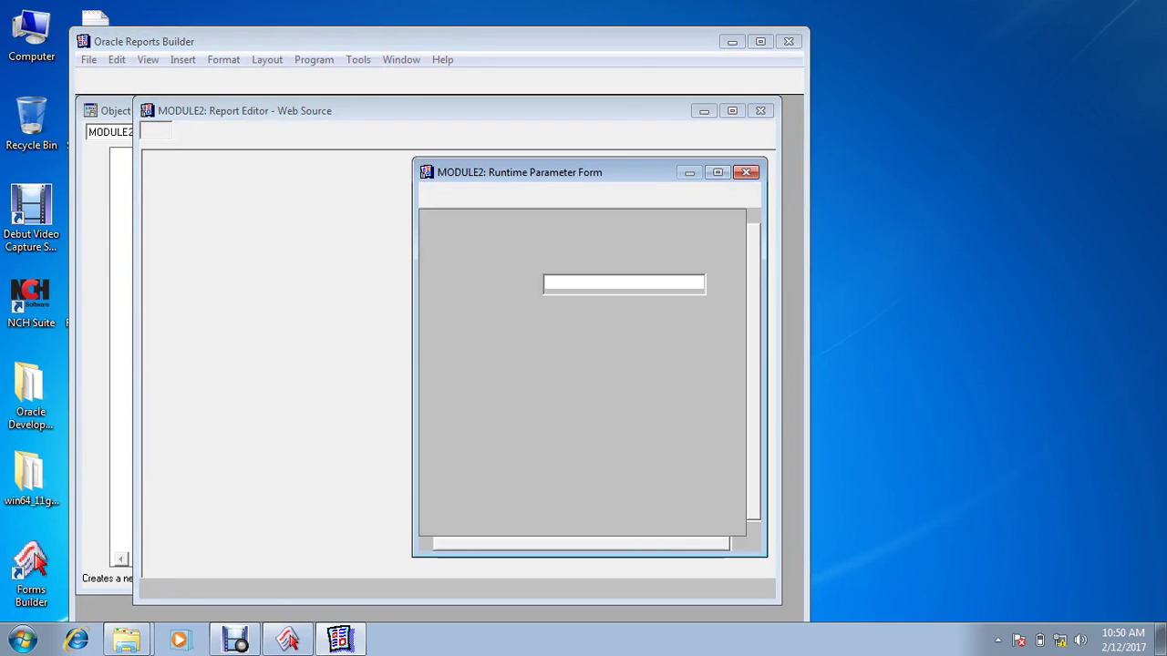
# Step: Run the report for department 10 and save it as EMP.rdf (Reports Binary) in D:\reports
pyautogui.write('10')
pyautogui.press('Return')
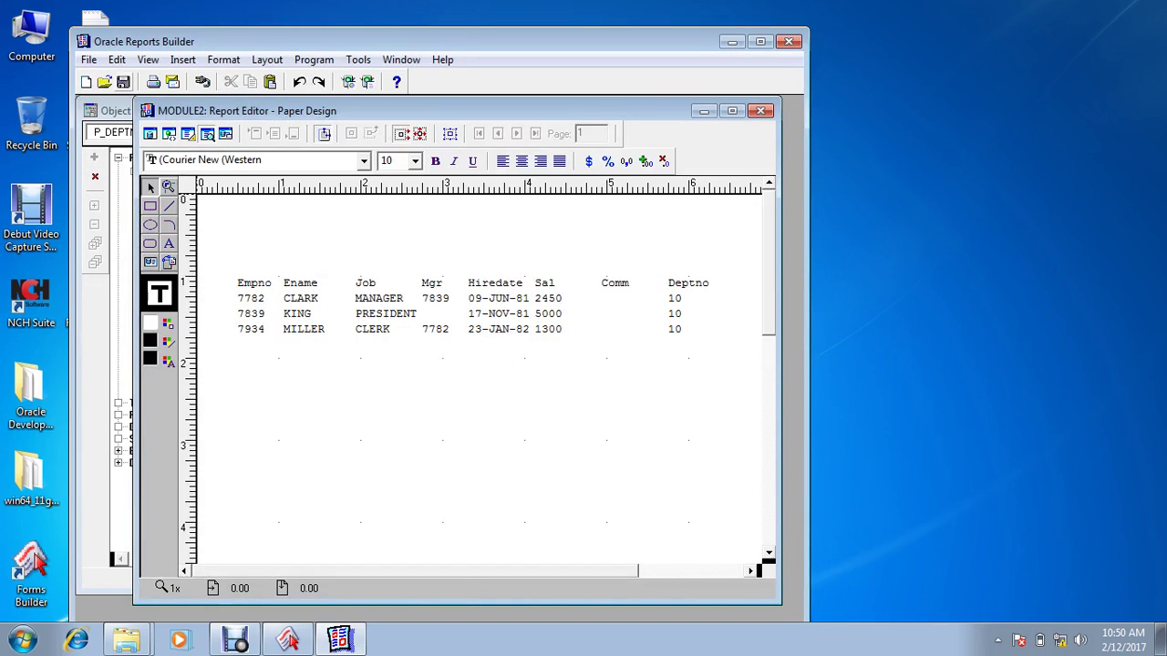
pyautogui.hotkey('ctrl', 's')
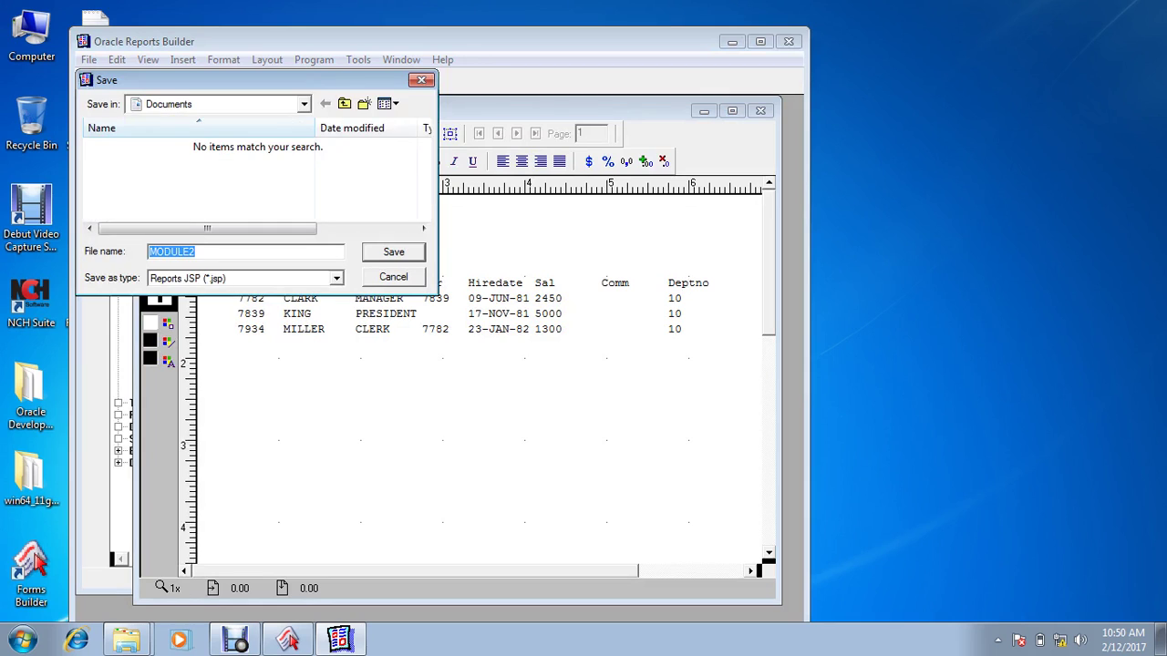
pyautogui.write('EMP')
pyautogui.click(303, 103)
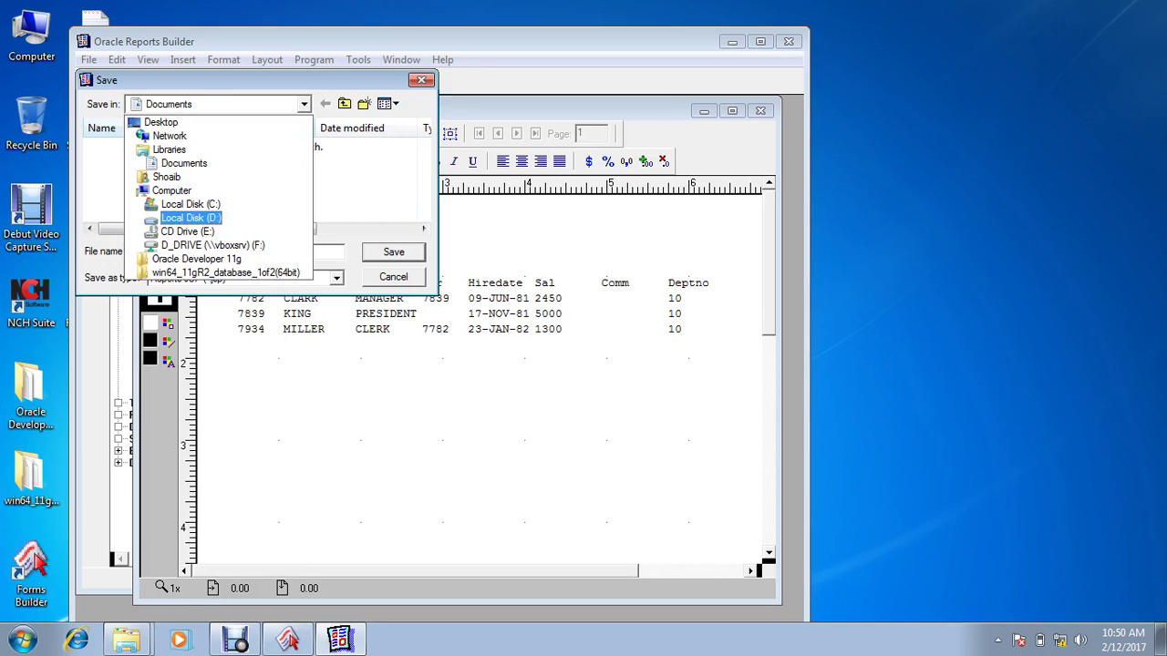
pyautogui.click(190, 218)
pyautogui.doubleClick(120, 163)
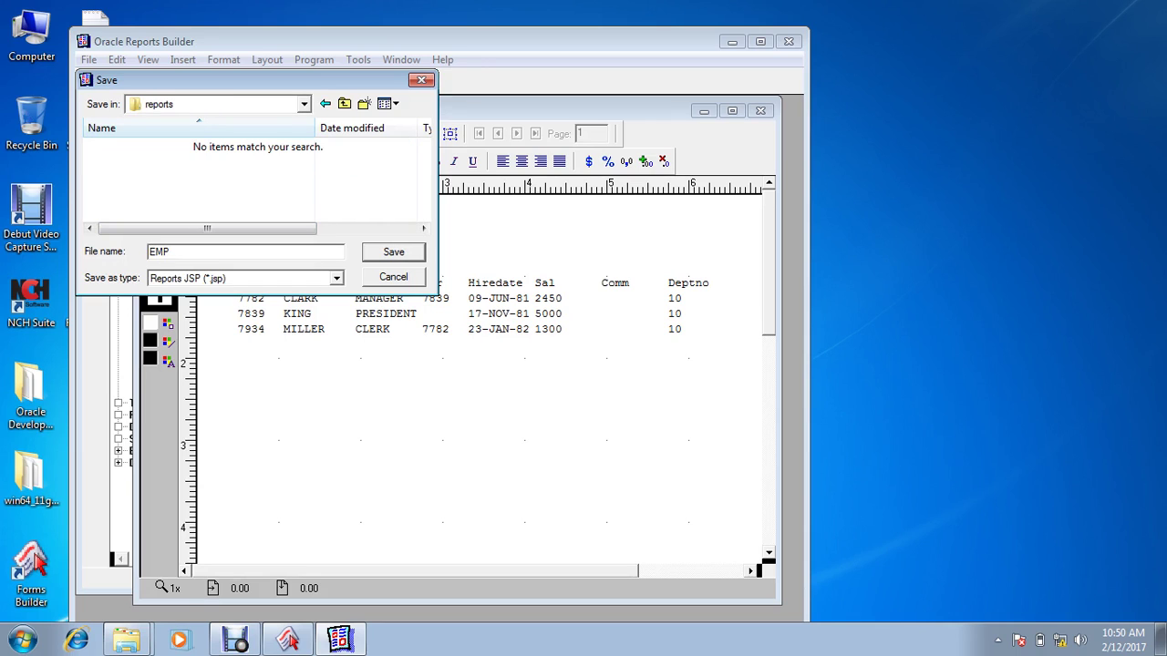
pyautogui.click(336, 278)
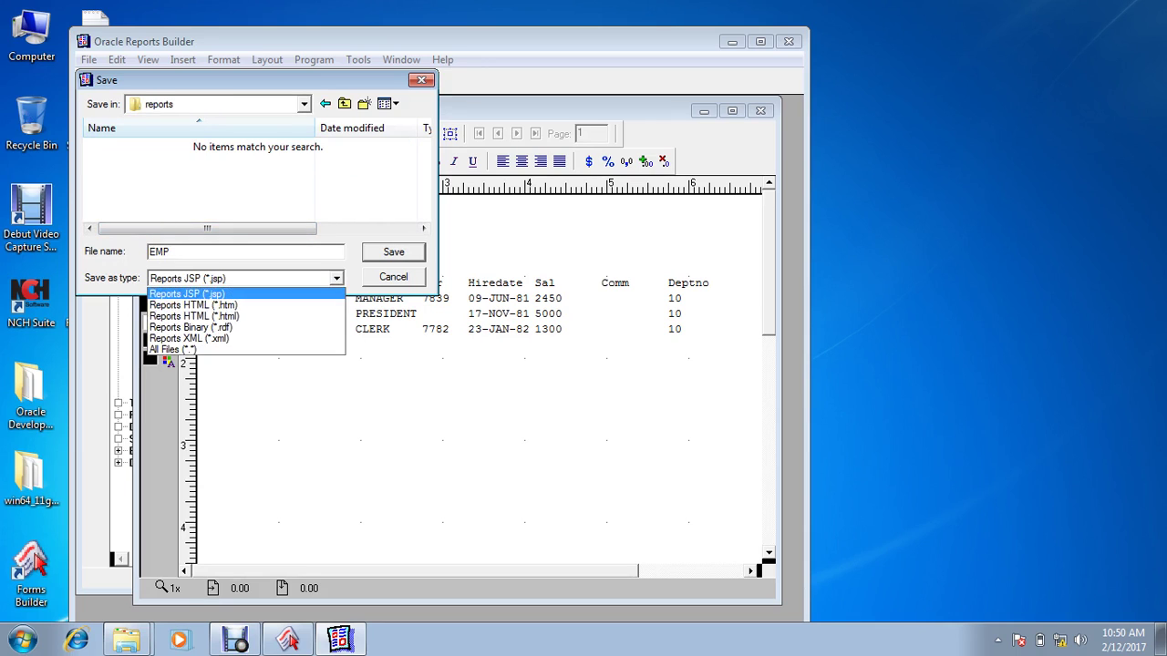
pyautogui.click(191, 327)
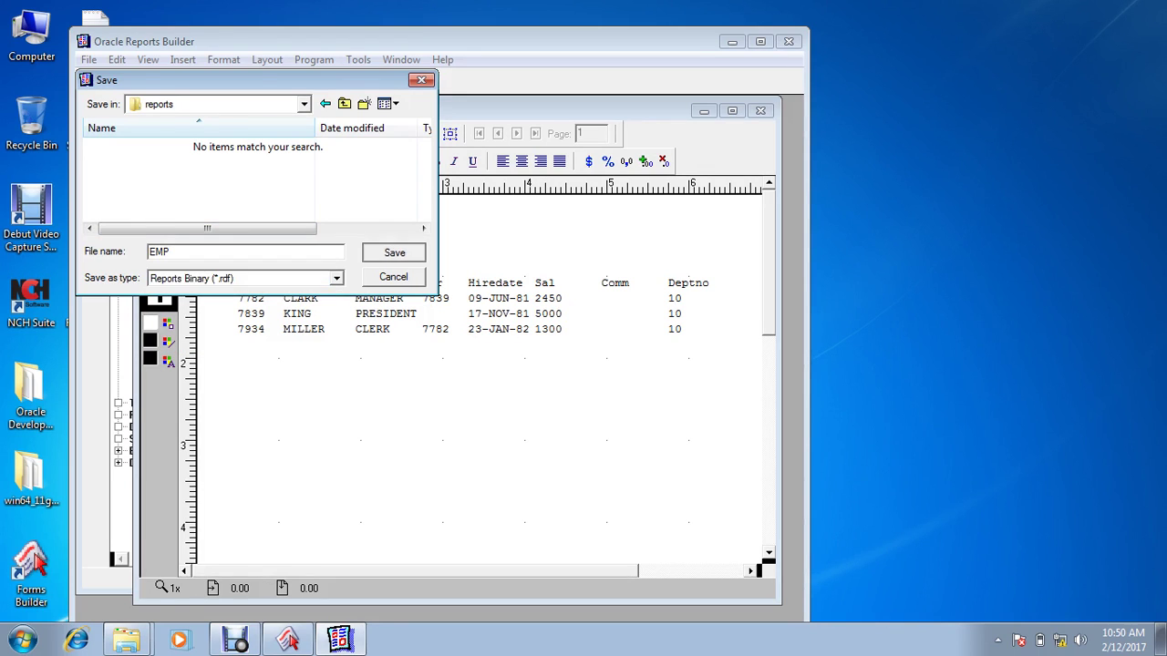
pyautogui.click(393, 251)
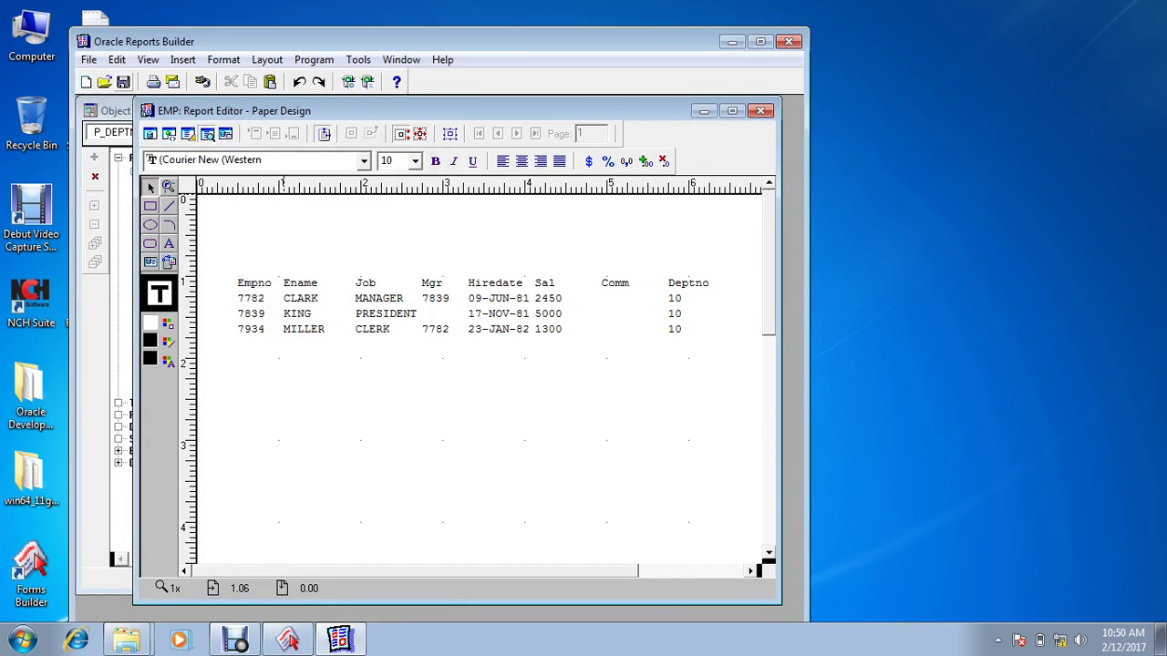
pyautogui.click(88, 59)
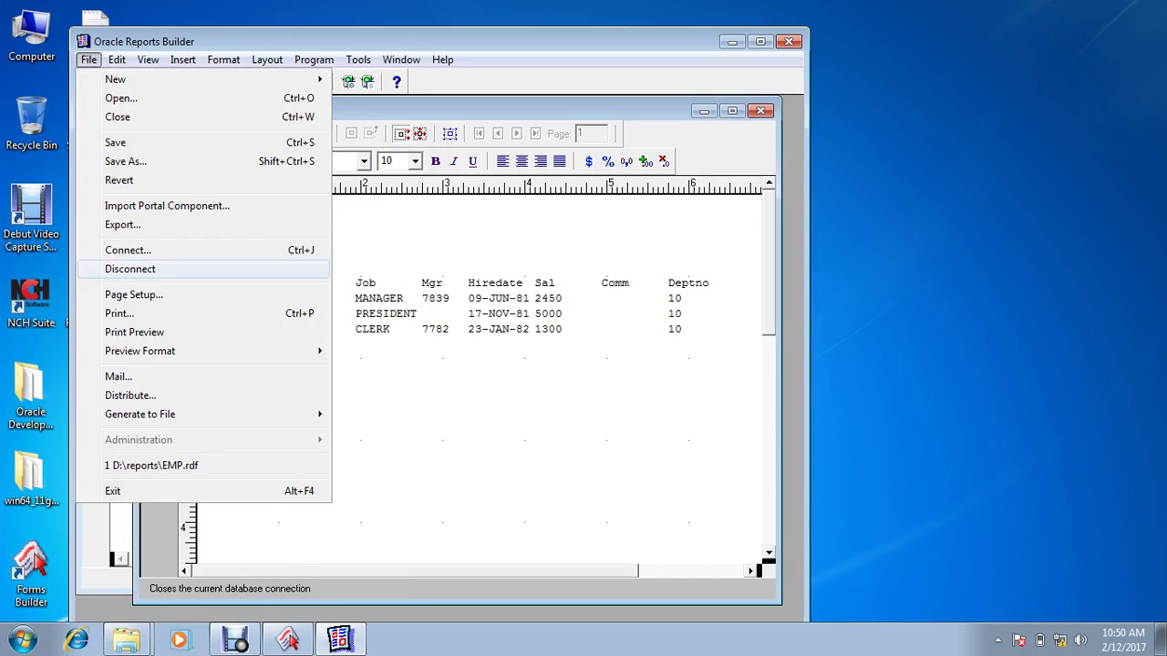
# Step: Export the EMP report, then minimize Reports Builder to the taskbar
pyautogui.press('Return')
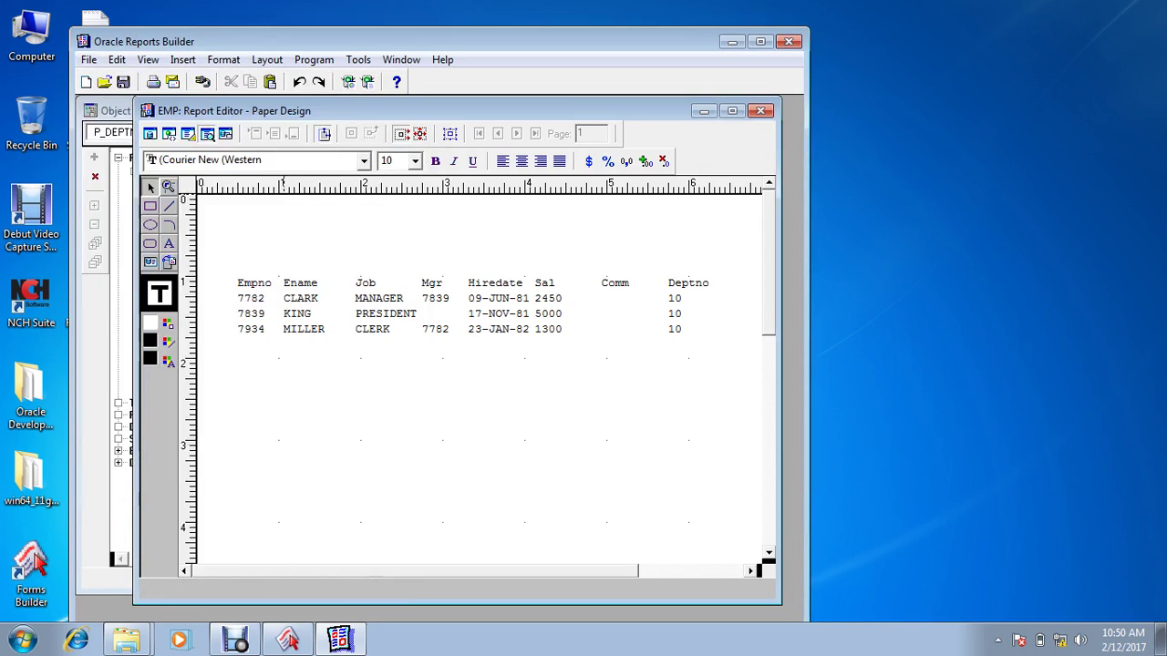
pyautogui.press('Return')
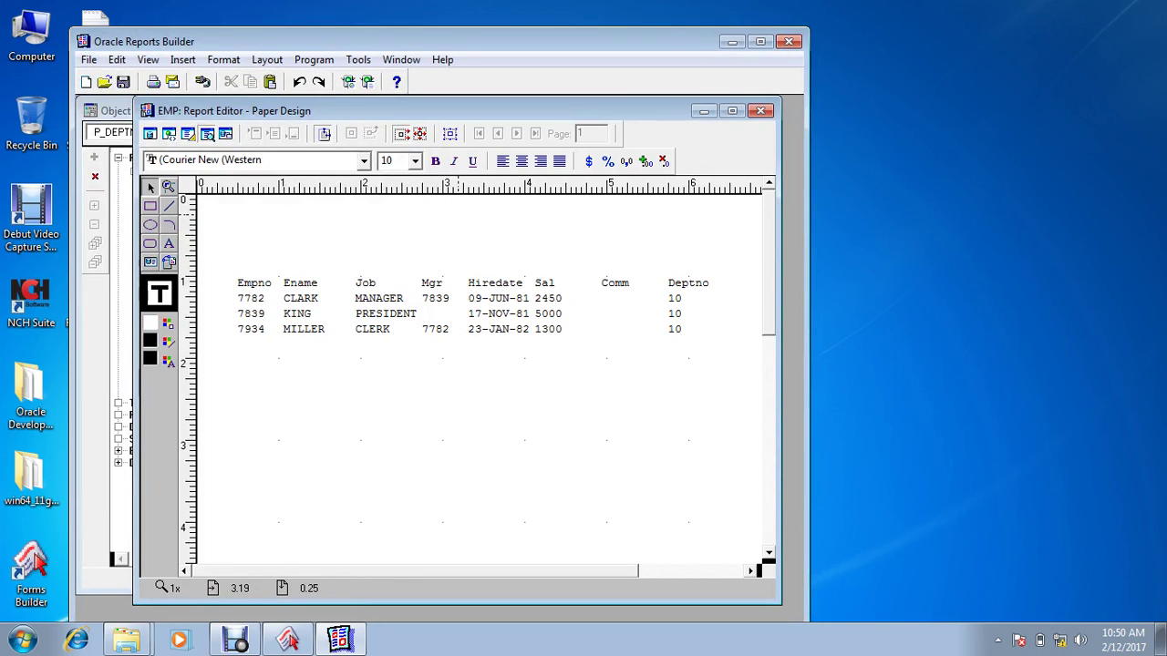
pyautogui.click(731, 41)
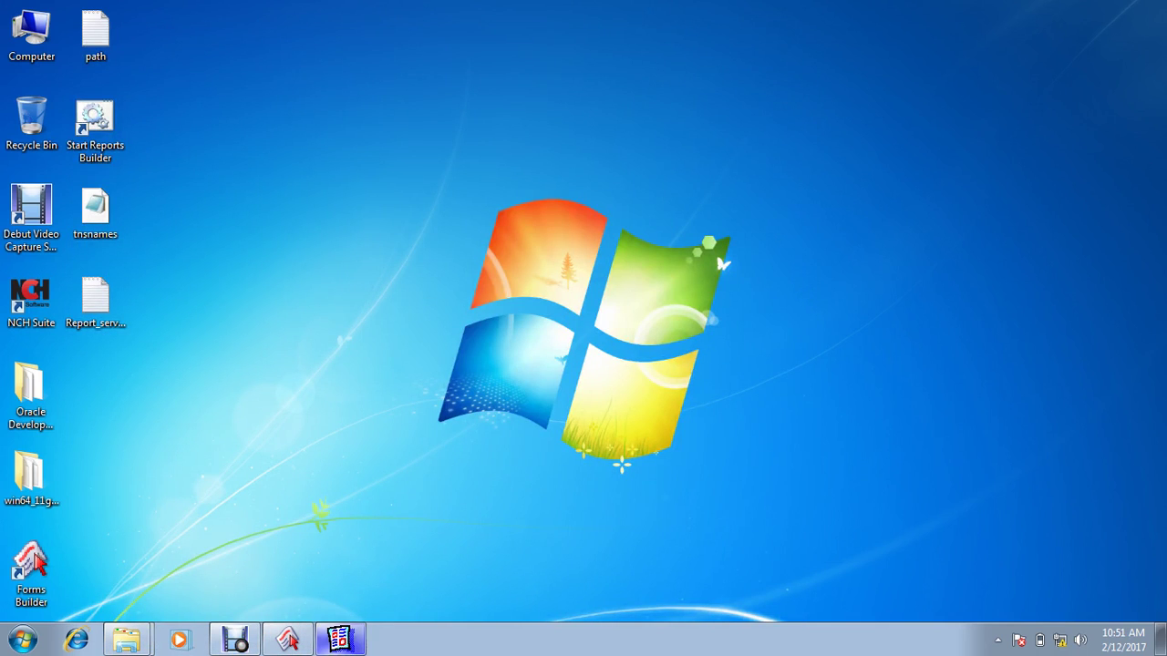
pyautogui.click(339, 639)
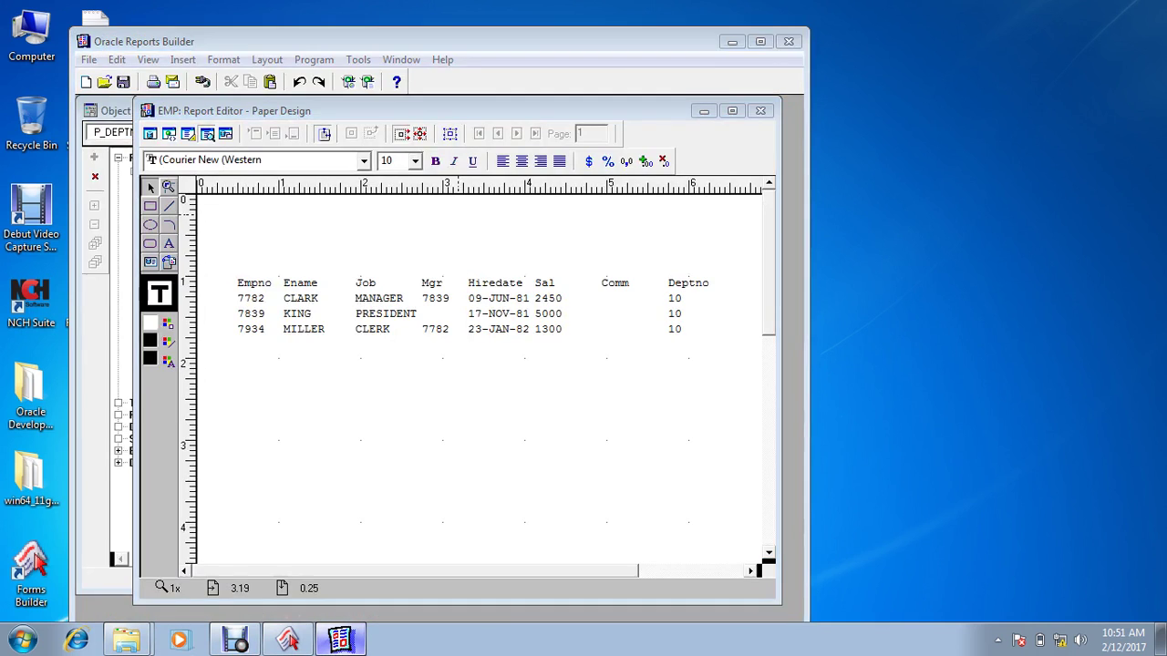
pyautogui.click(339, 639)
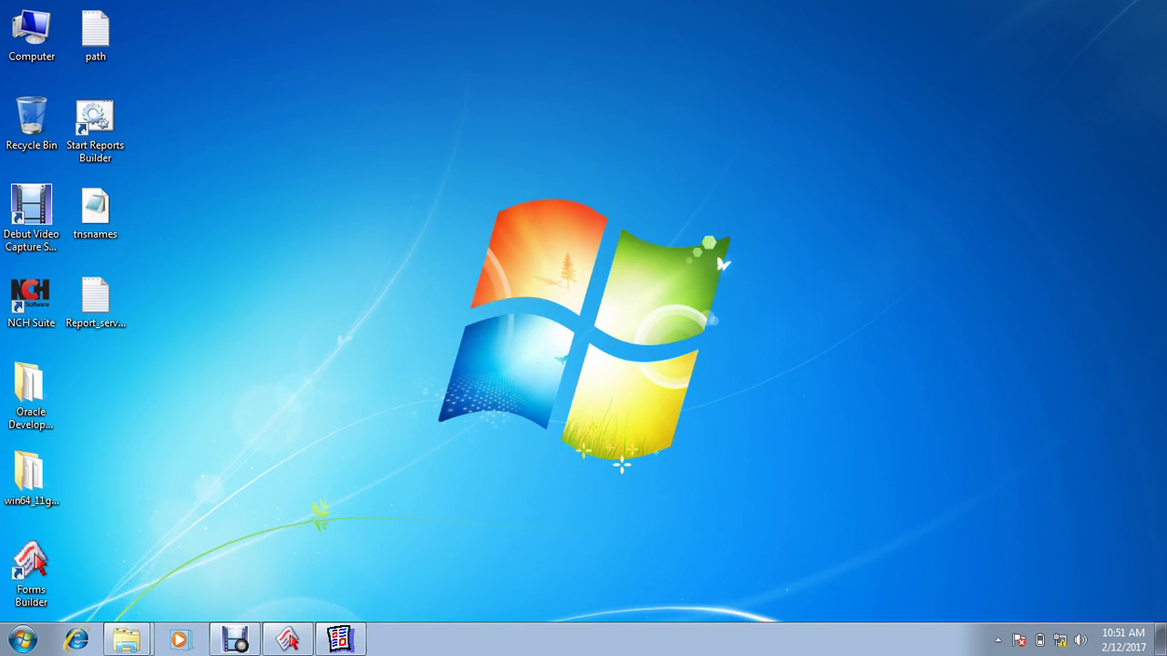
pyautogui.press('super')
pyautogui.write('start ad')
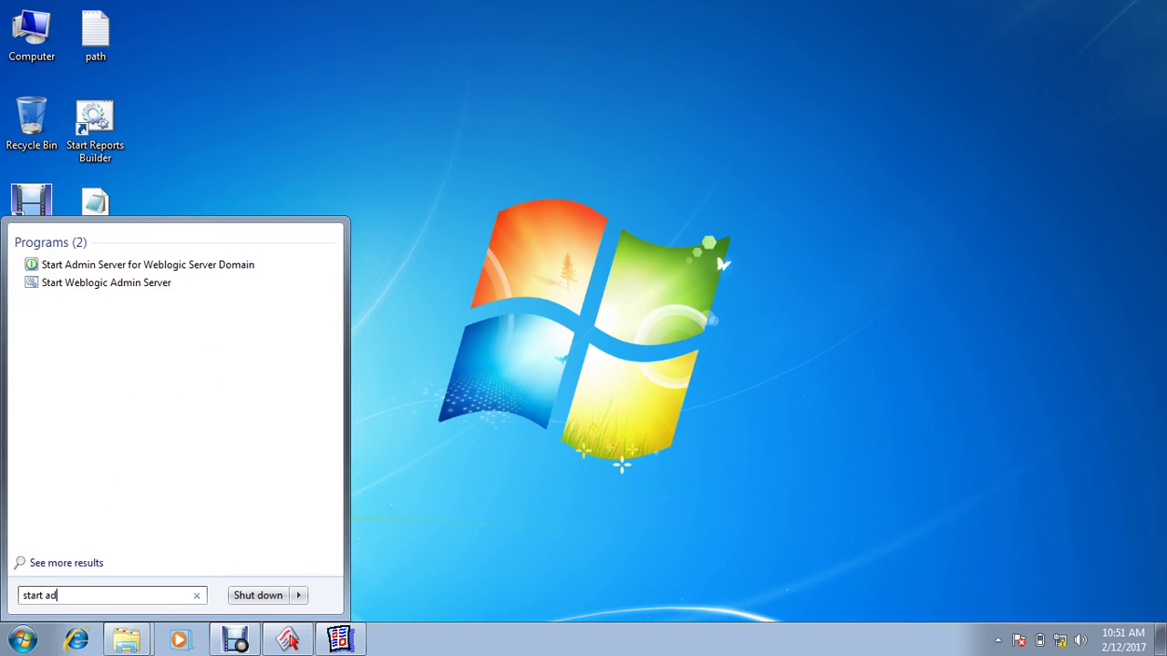
pyautogui.press('Down')
pyautogui.press('Return')
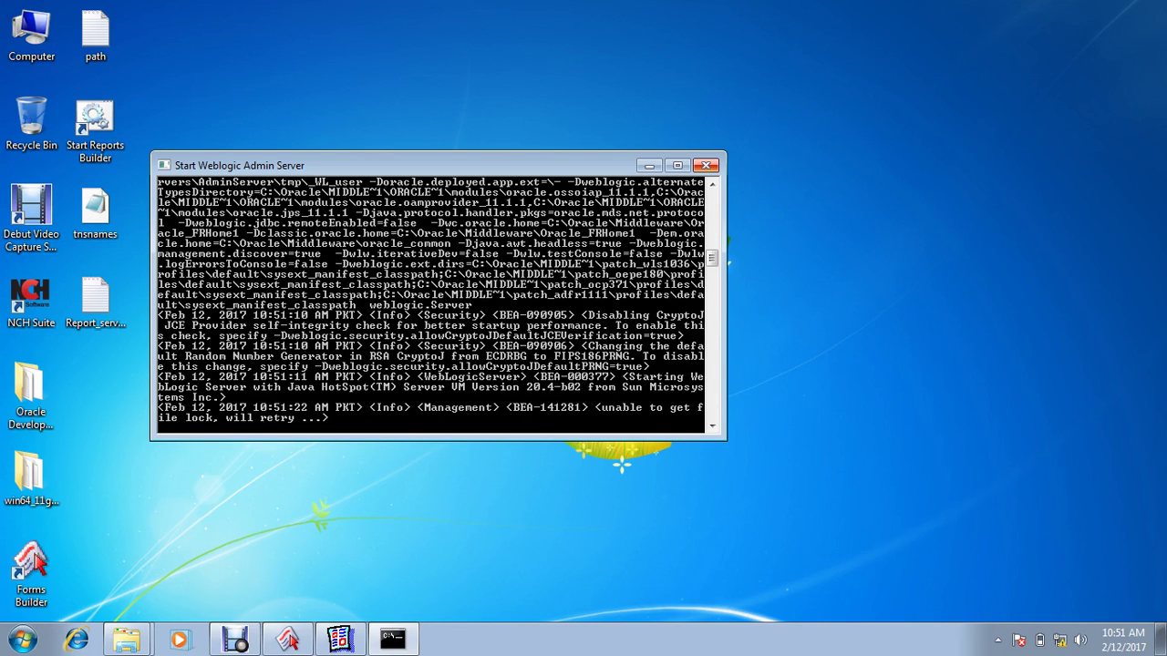
pyautogui.click(705, 166)
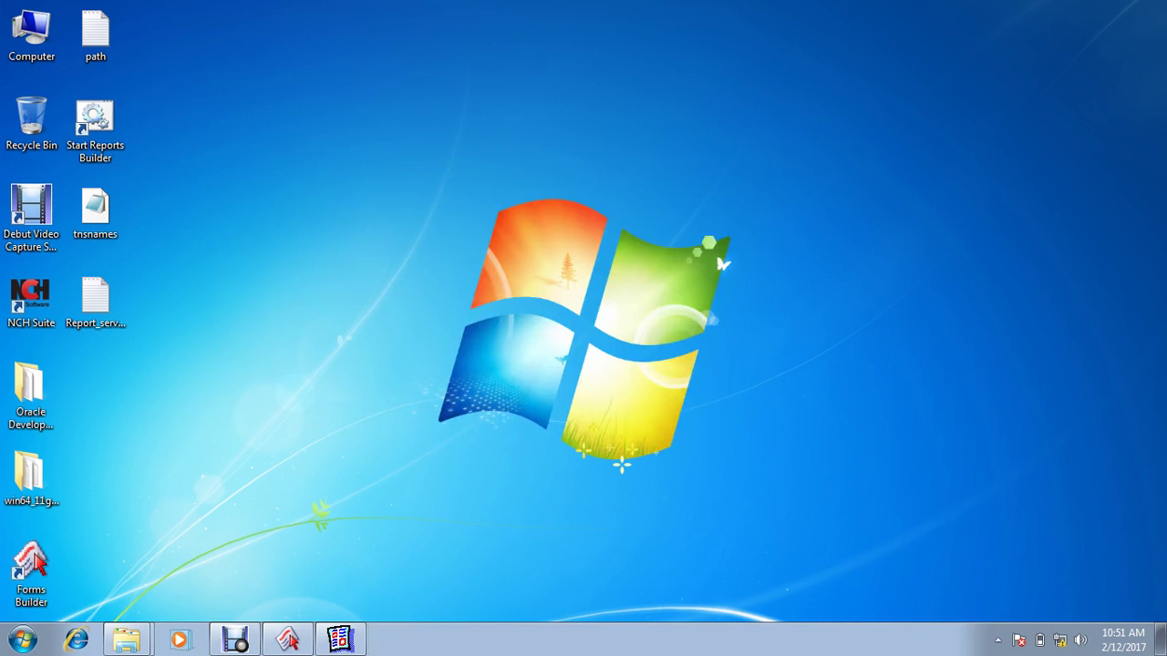
# Step: Close Oracle Reports Builder and bring up the Debut Video Capture window
pyautogui.click(339, 640)
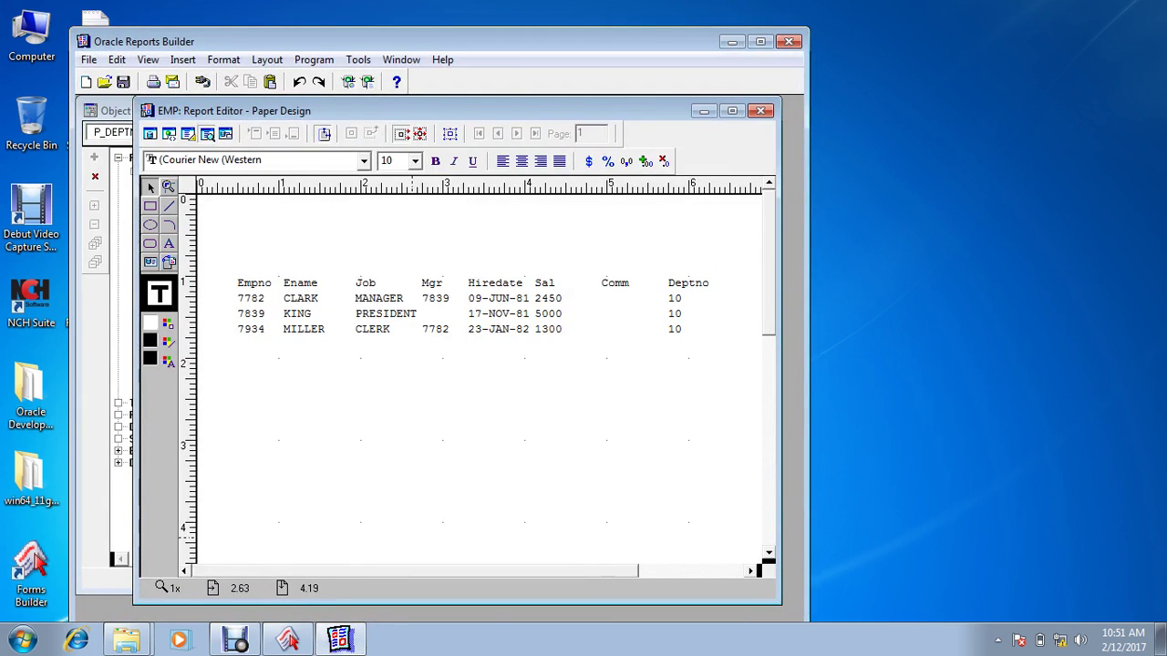
pyautogui.click(789, 41)
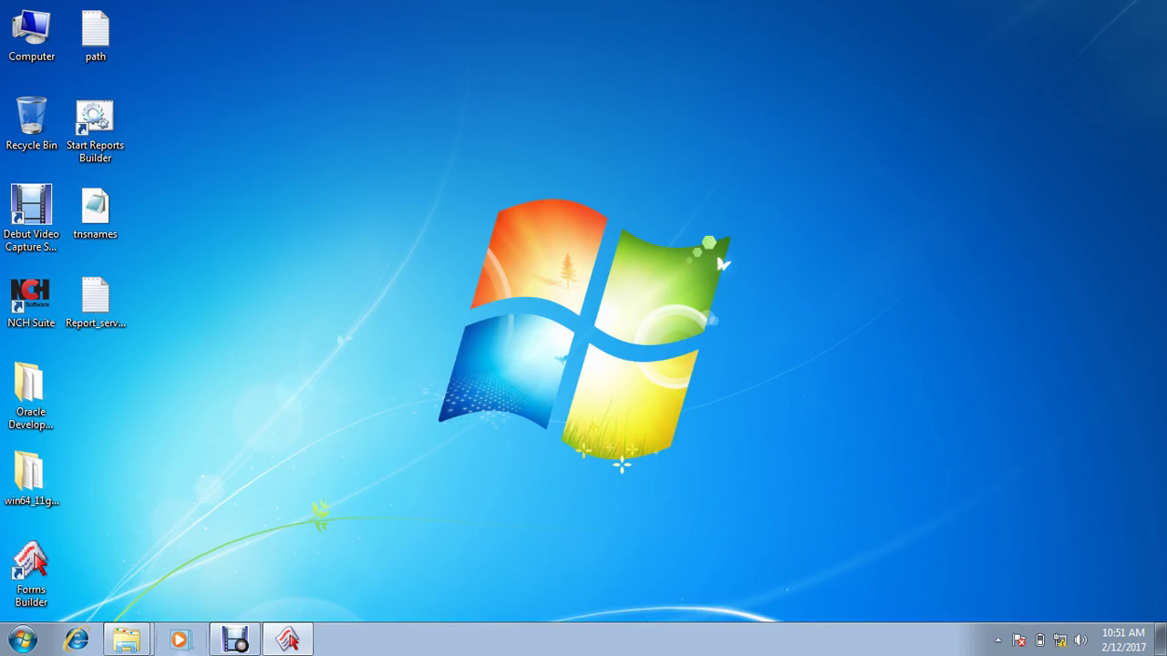
pyautogui.click(235, 640)
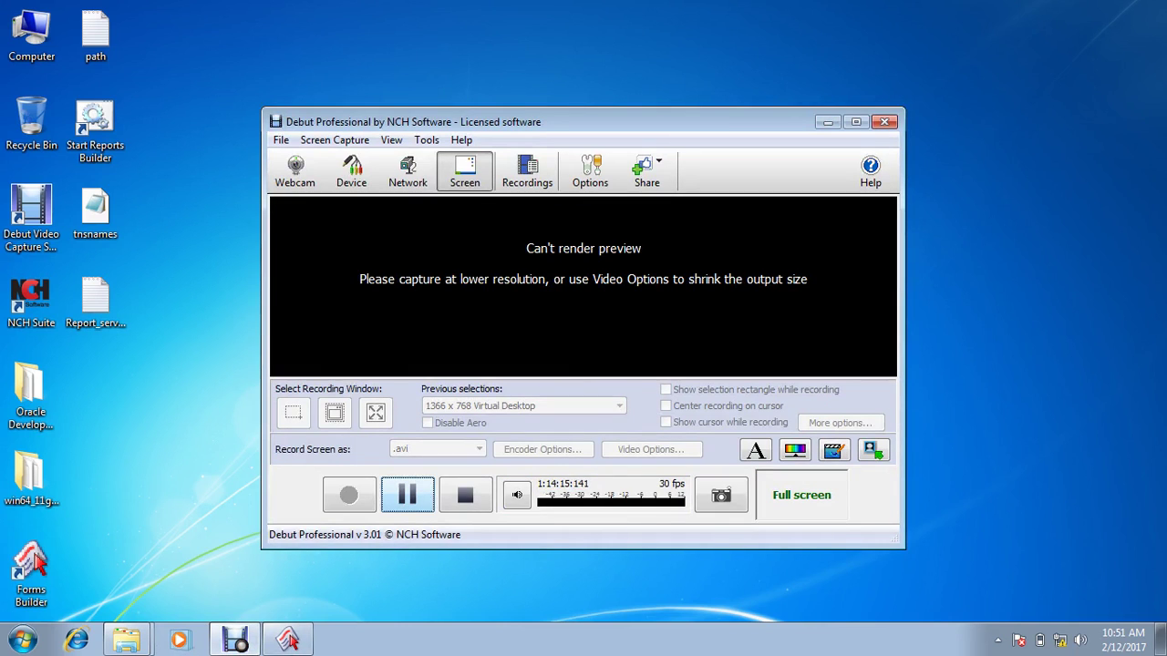